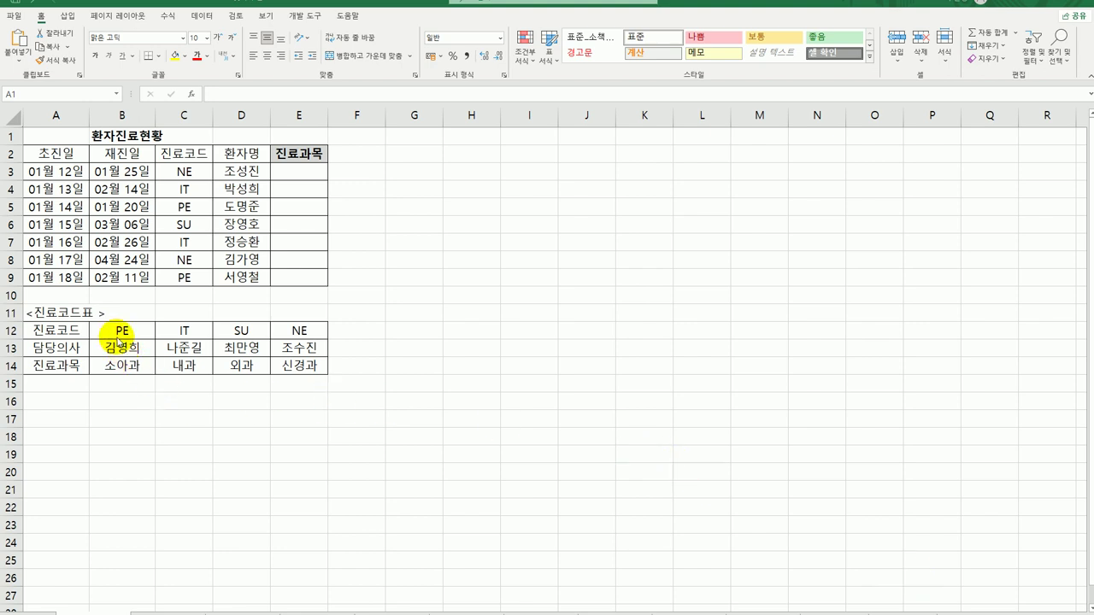
- Examine the 진료코드 values in C3:C9 and the 진료코드표 lookup table in A12:E14, especially its code and department rows
left_click_drag(82, 328, 288, 374)
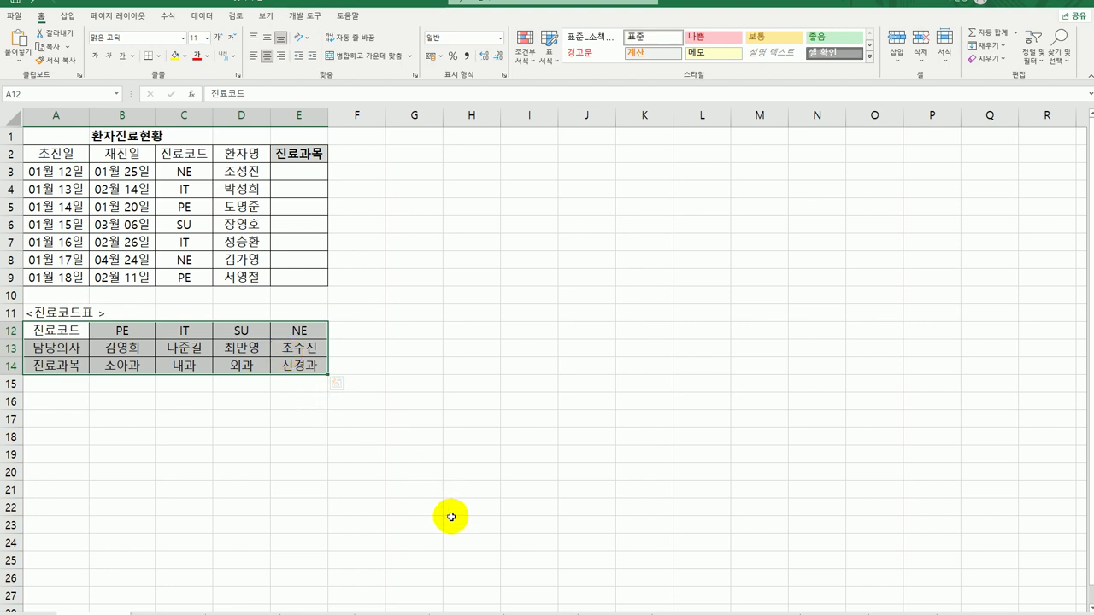
left_click(398, 382)
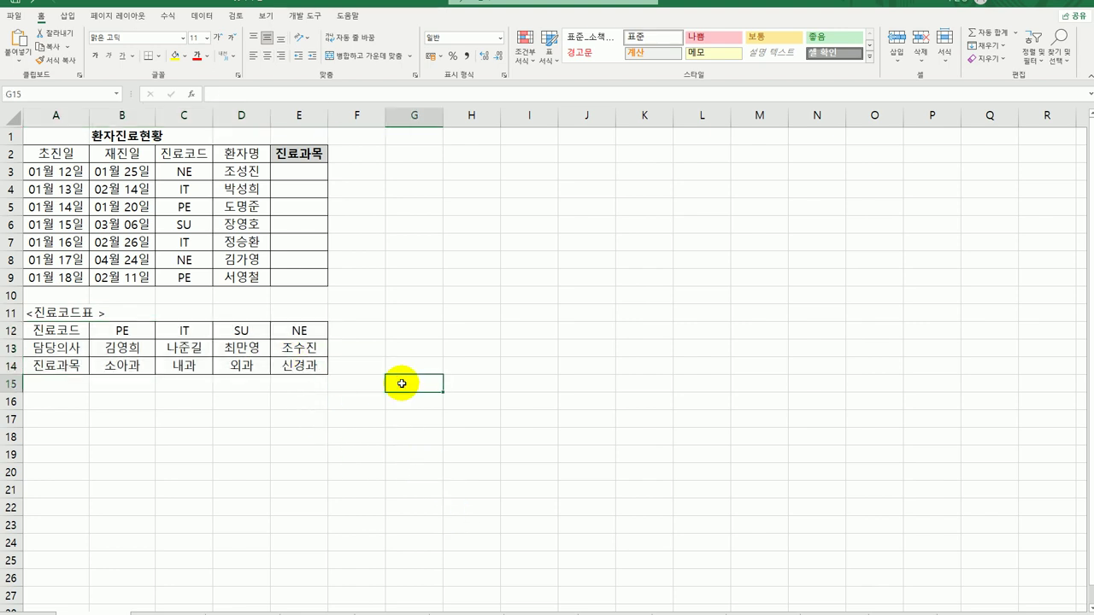
left_click(184, 169)
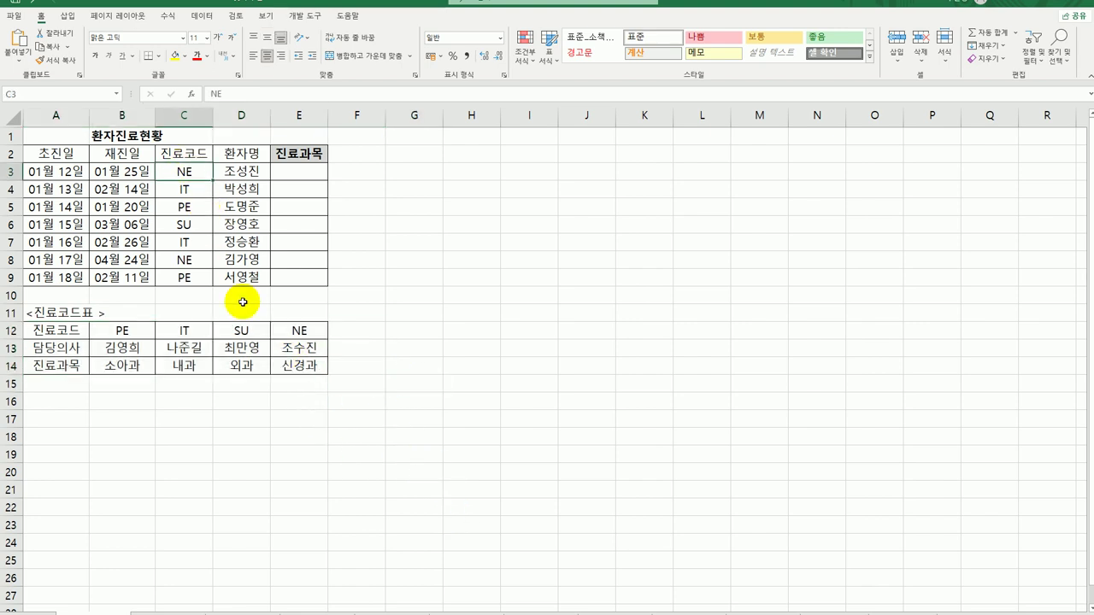
left_click_drag(191, 171, 182, 280)
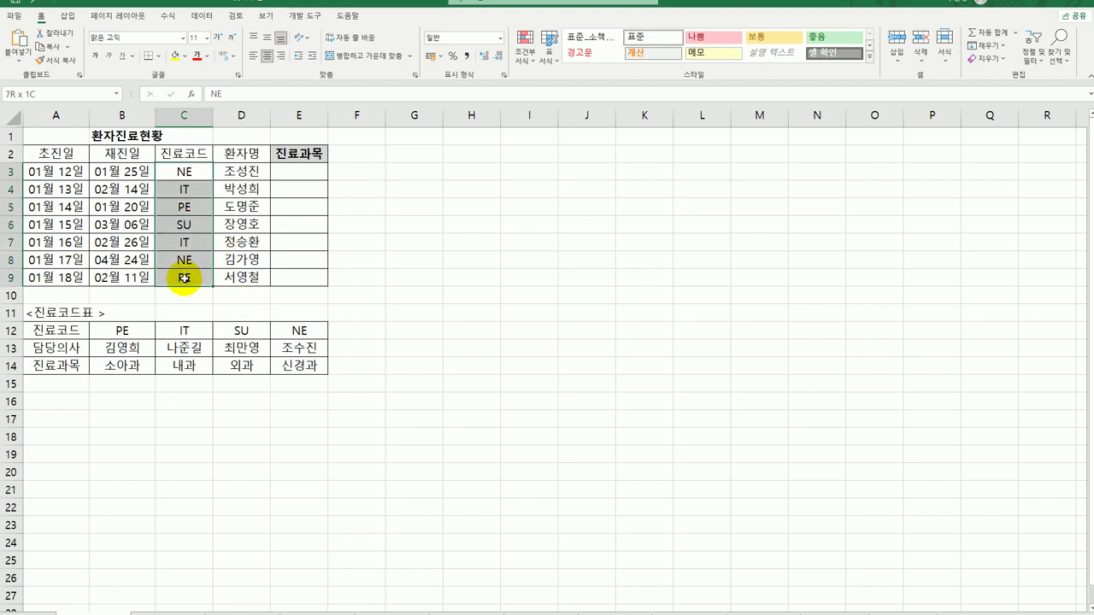
left_click_drag(69, 330, 299, 368)
left_click(398, 397)
left_click_drag(136, 331, 284, 327)
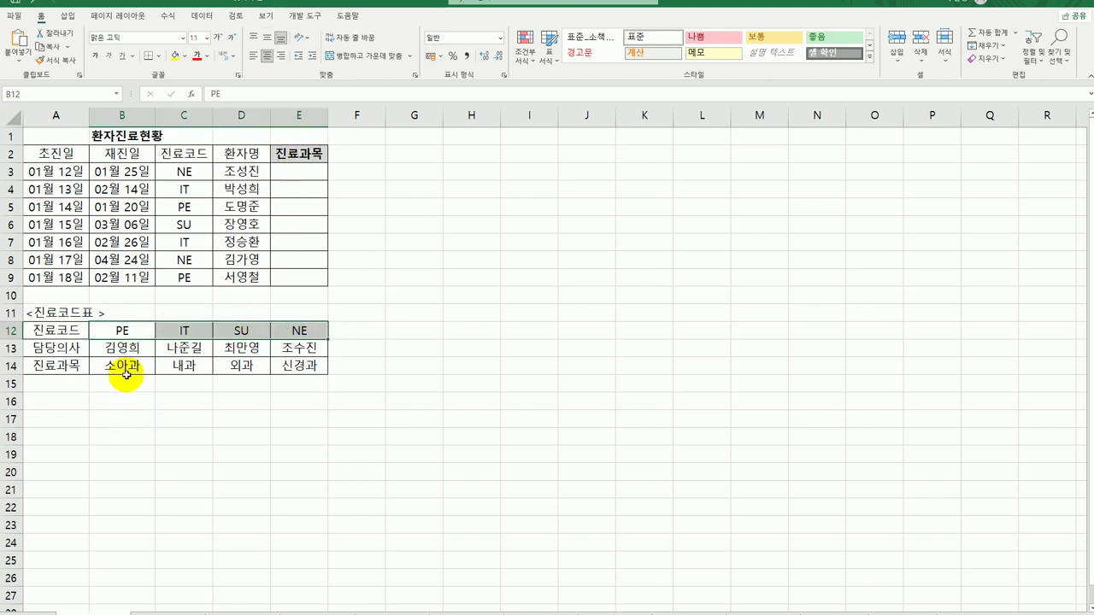
left_click_drag(125, 367, 306, 367)
- Start an HLOOKUP function in E3 with its function arguments dialog and set the lookup value to C3
left_click(306, 174)
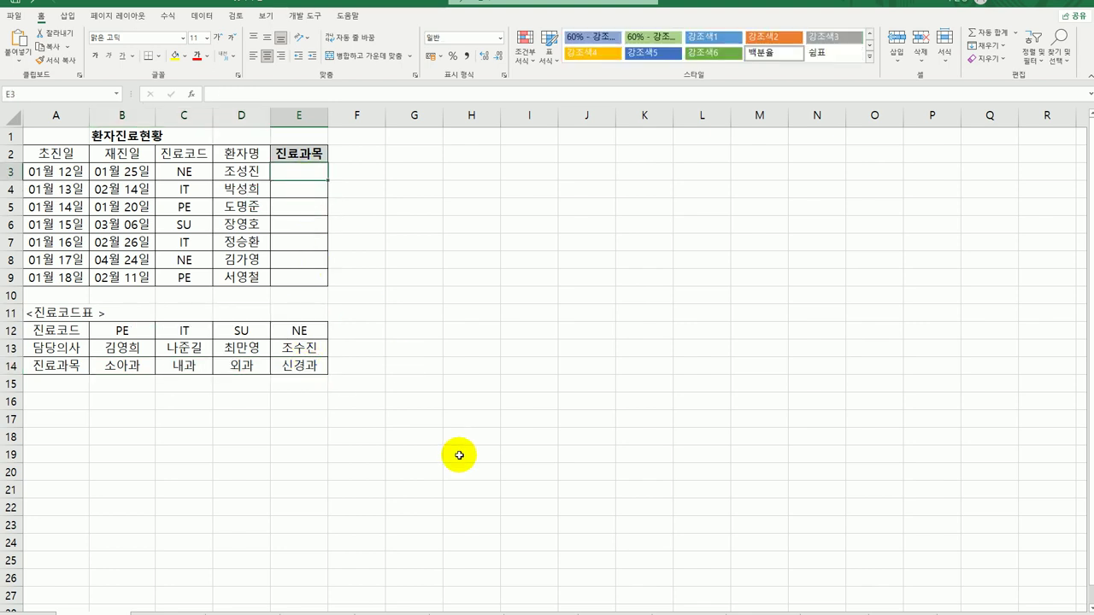
type("=")
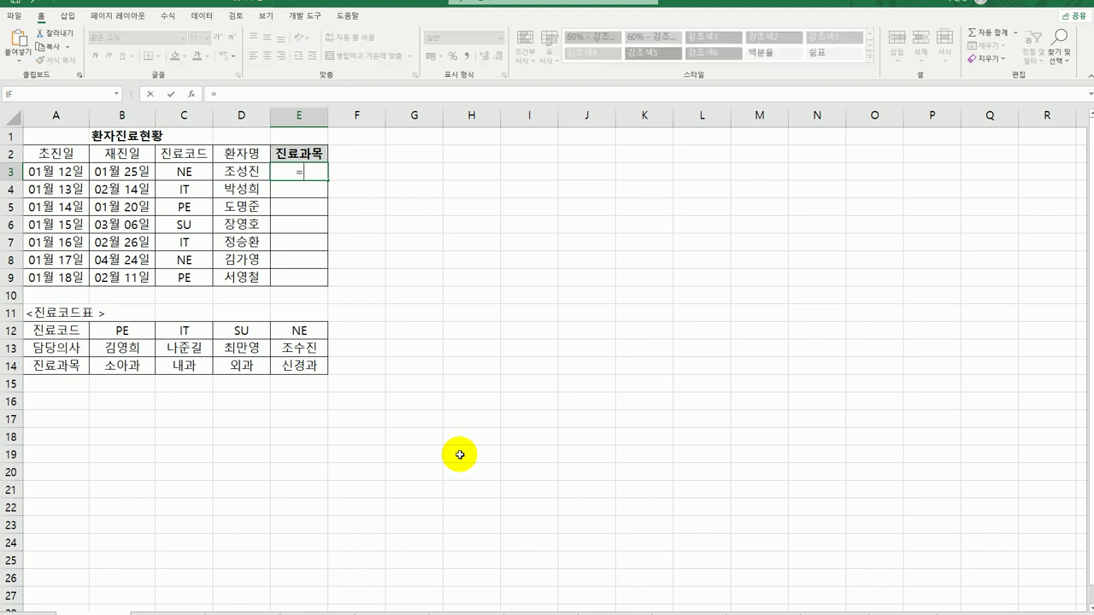
type("hl")
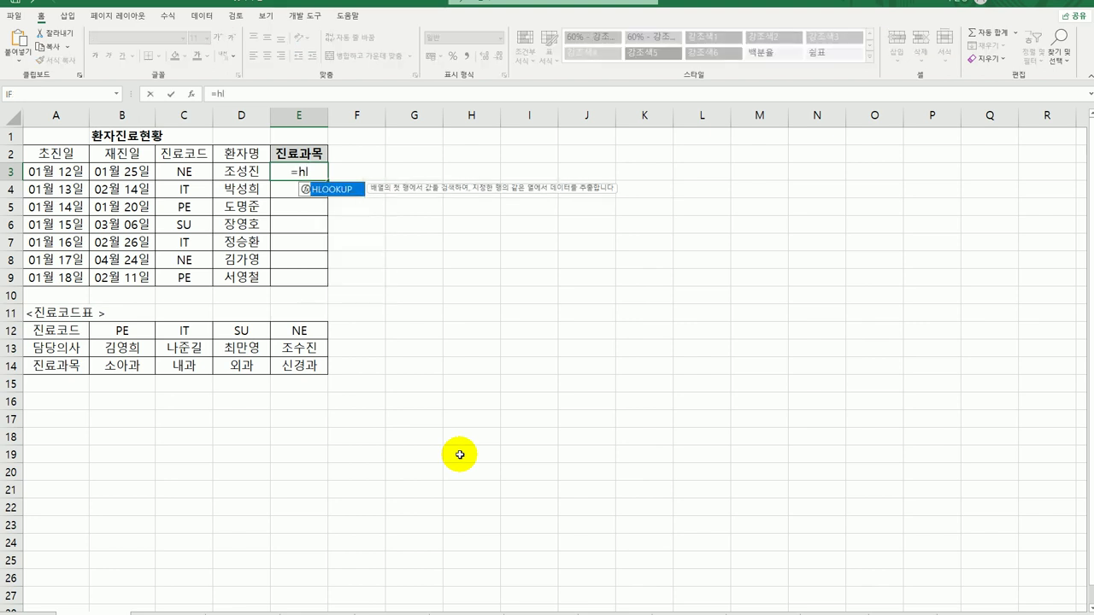
double_click(333, 189)
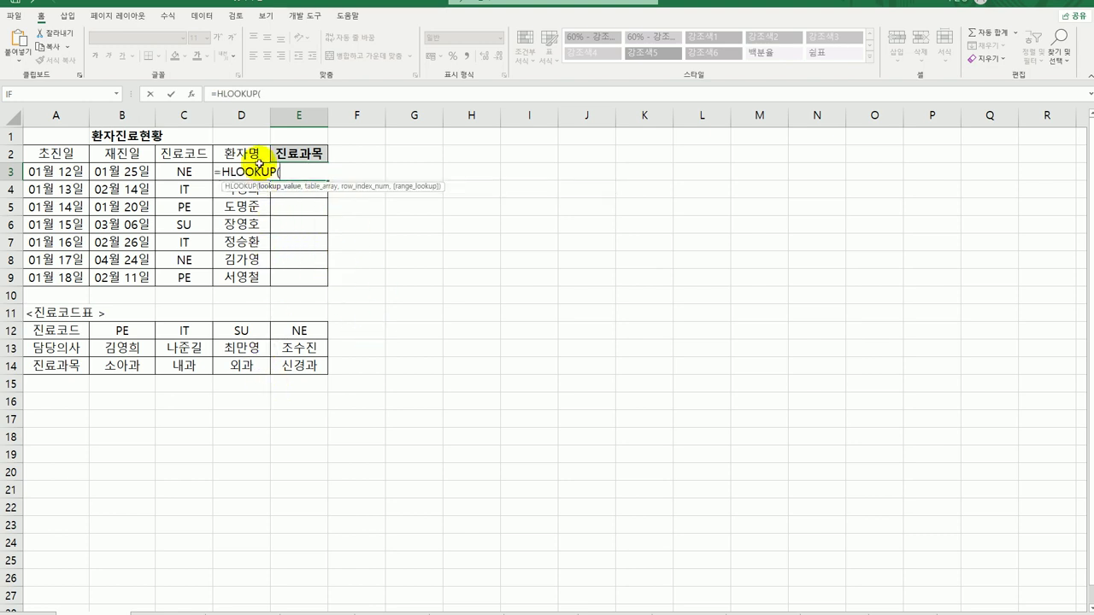
left_click(189, 94)
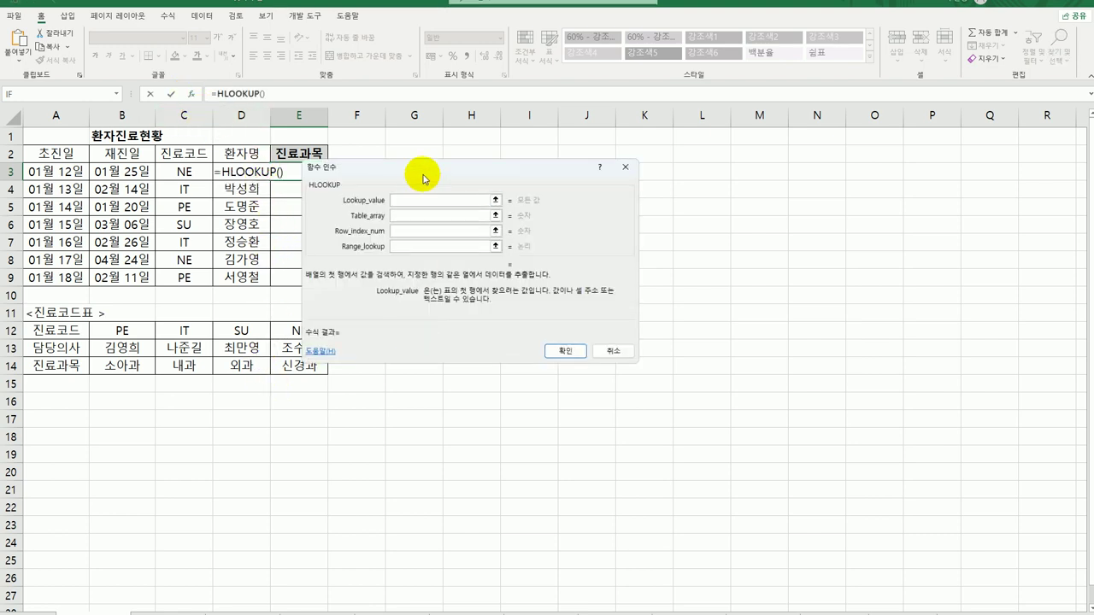
left_click_drag(423, 167, 560, 233)
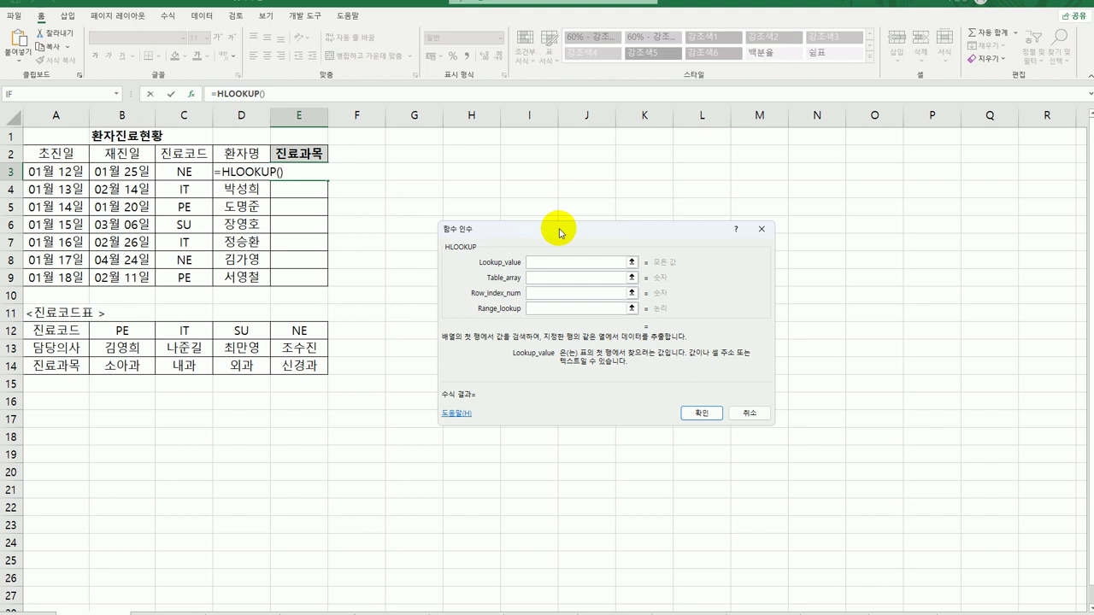
left_click(183, 170)
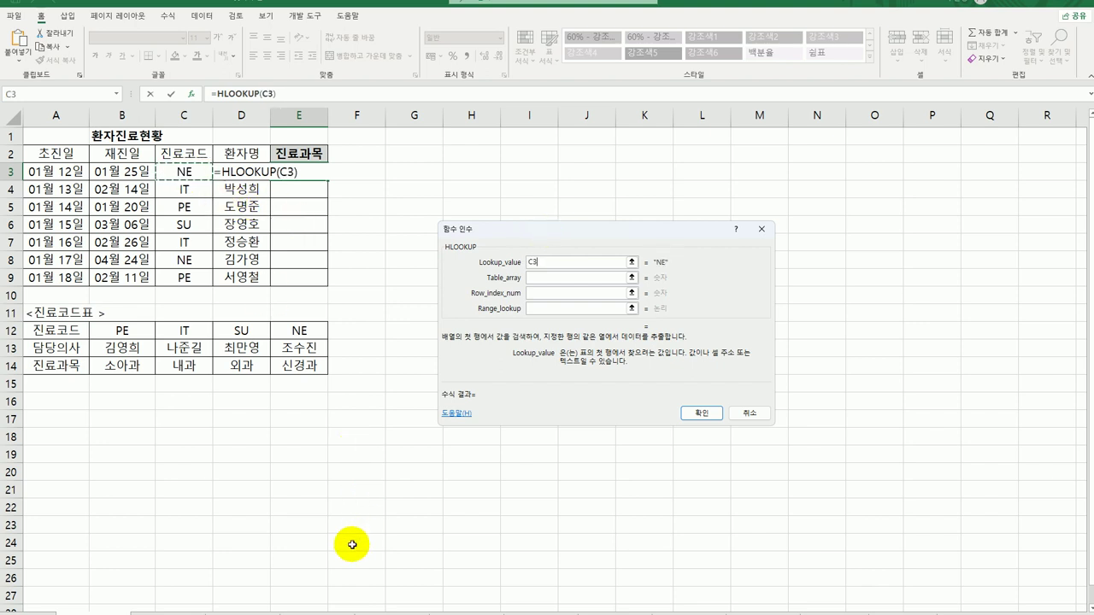
- Set the HLOOKUP table array to the code table as the absolute range $B$12:$E$14
left_click(540, 279)
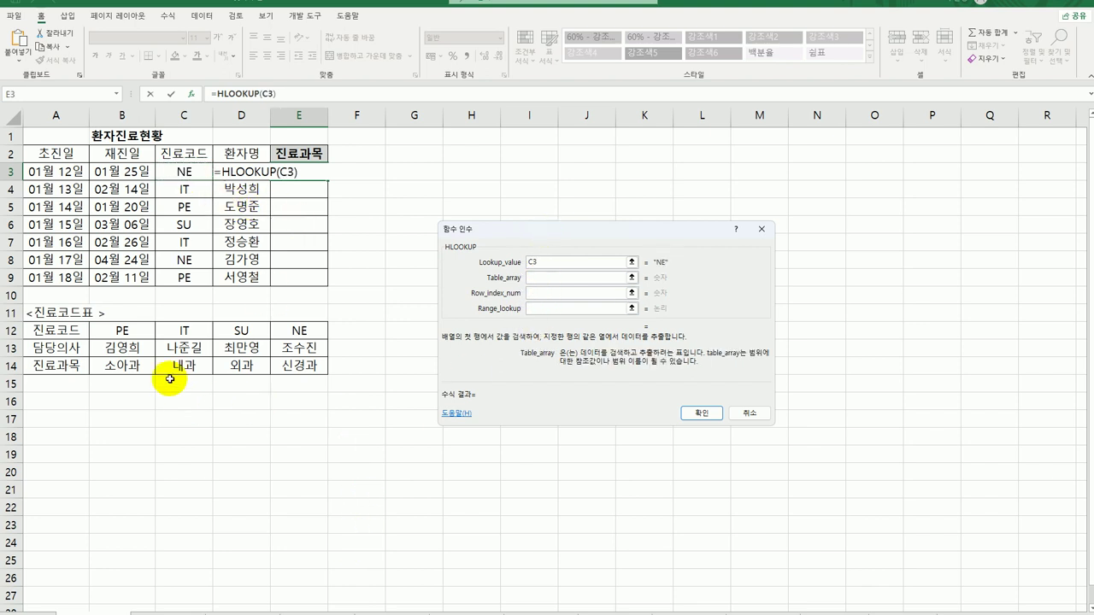
left_click_drag(123, 329, 290, 369)
left_click_drag(504, 229, 443, 162)
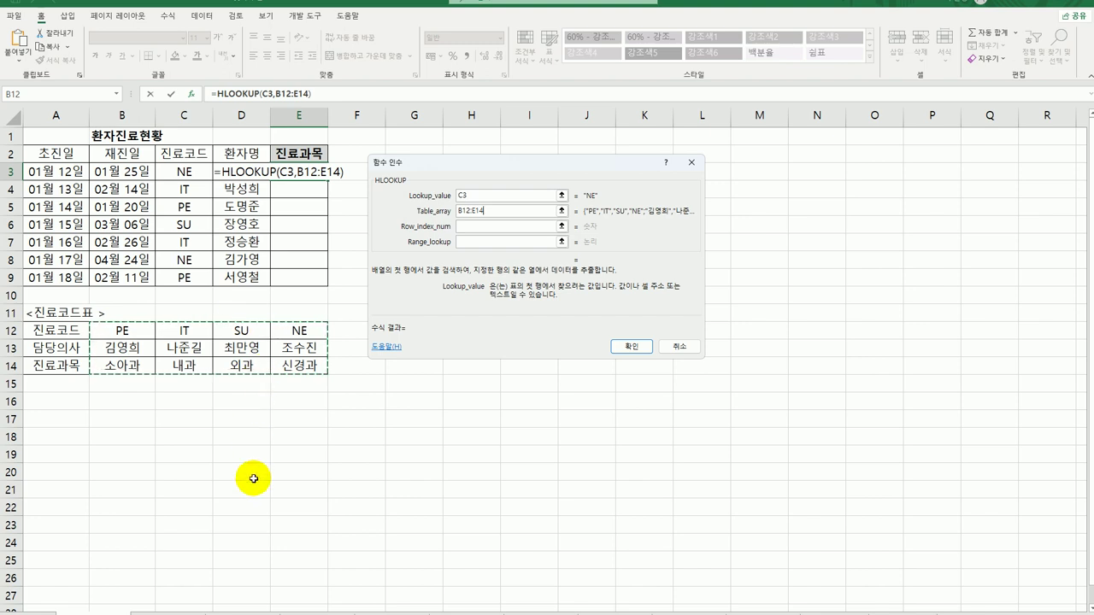
key("F4")
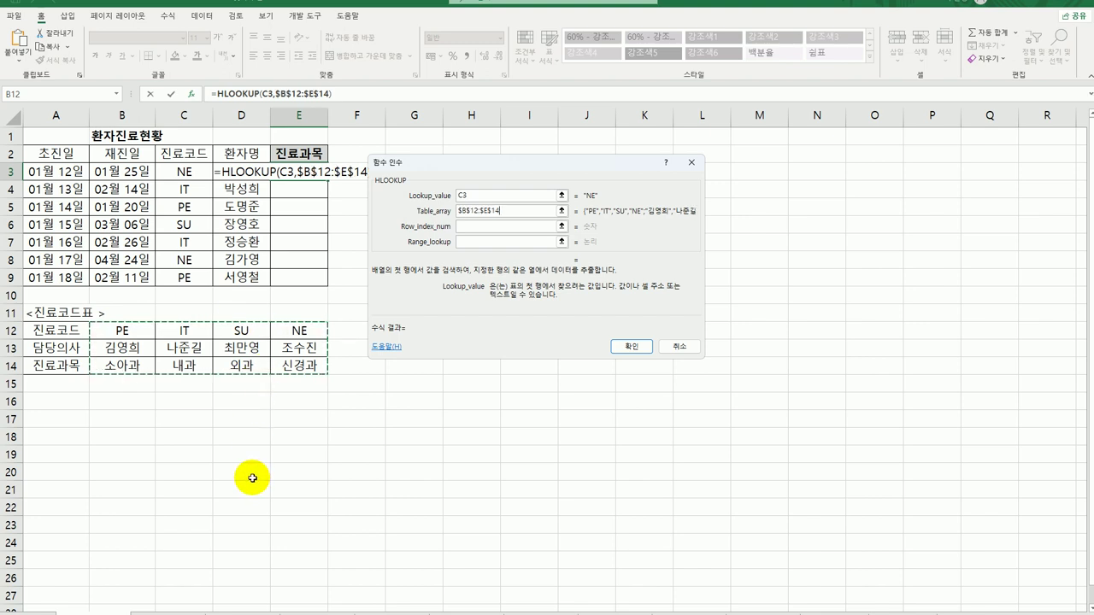
- Complete the HLOOKUP with row index 3 and range lookup 0, and copy the formula from E3 down to E9
left_click(470, 225)
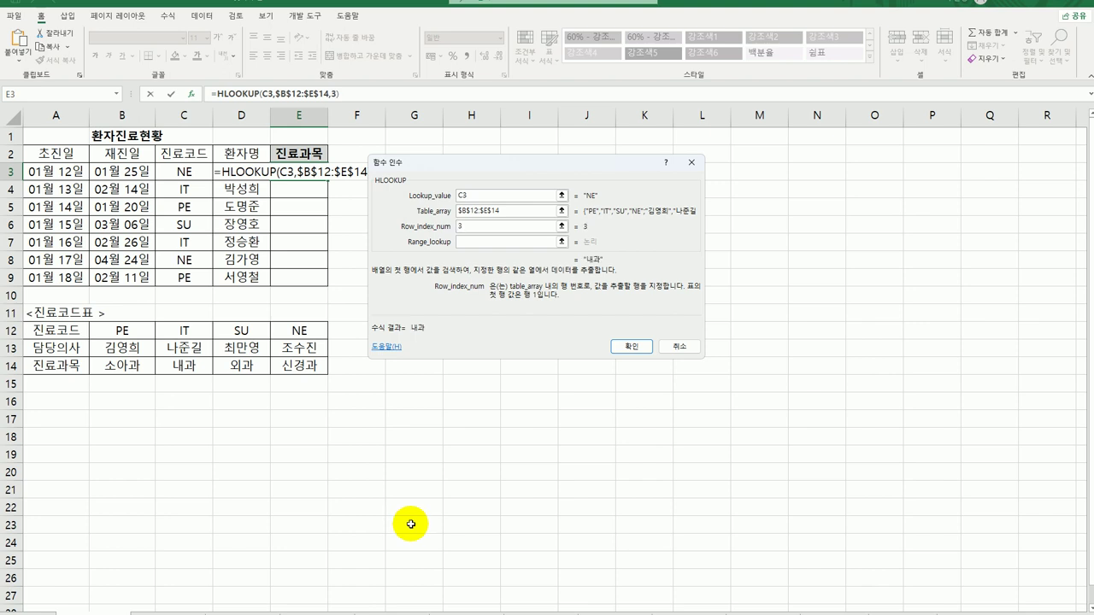
left_click(471, 243)
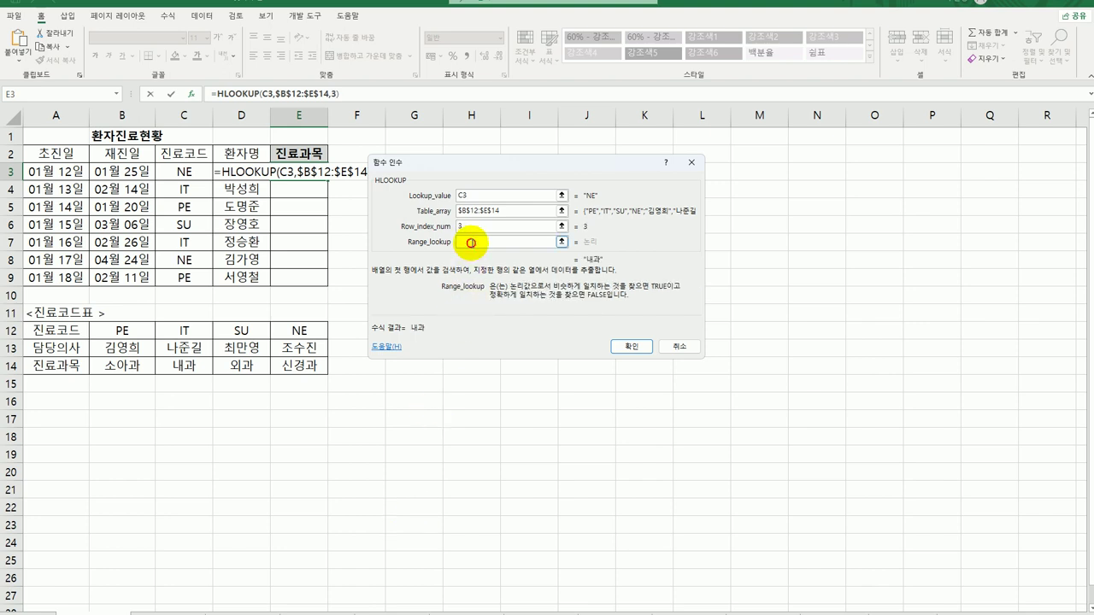
type("0")
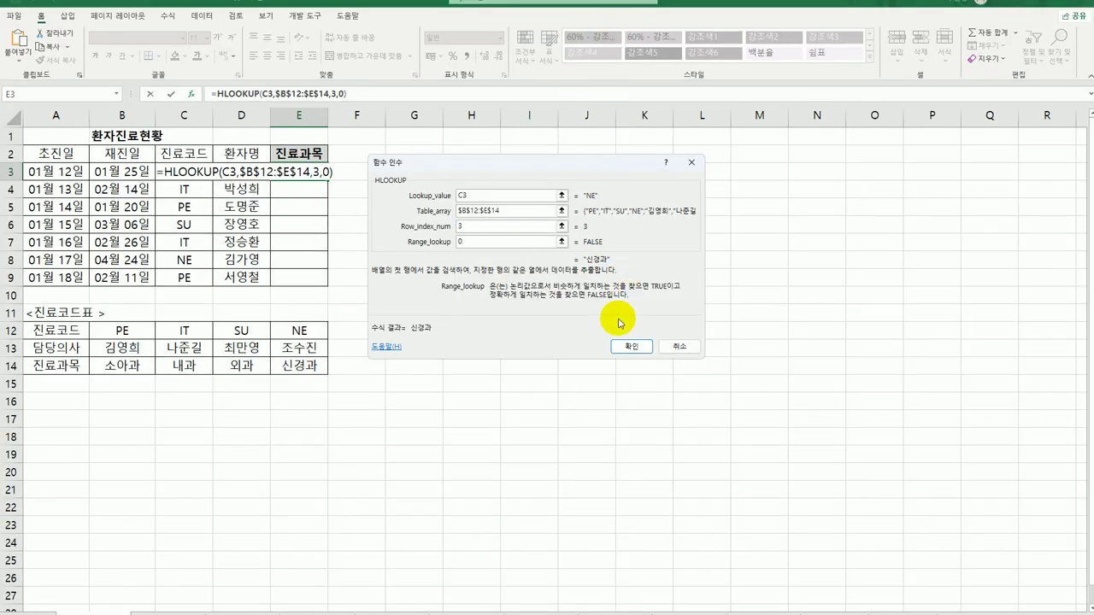
left_click(621, 345)
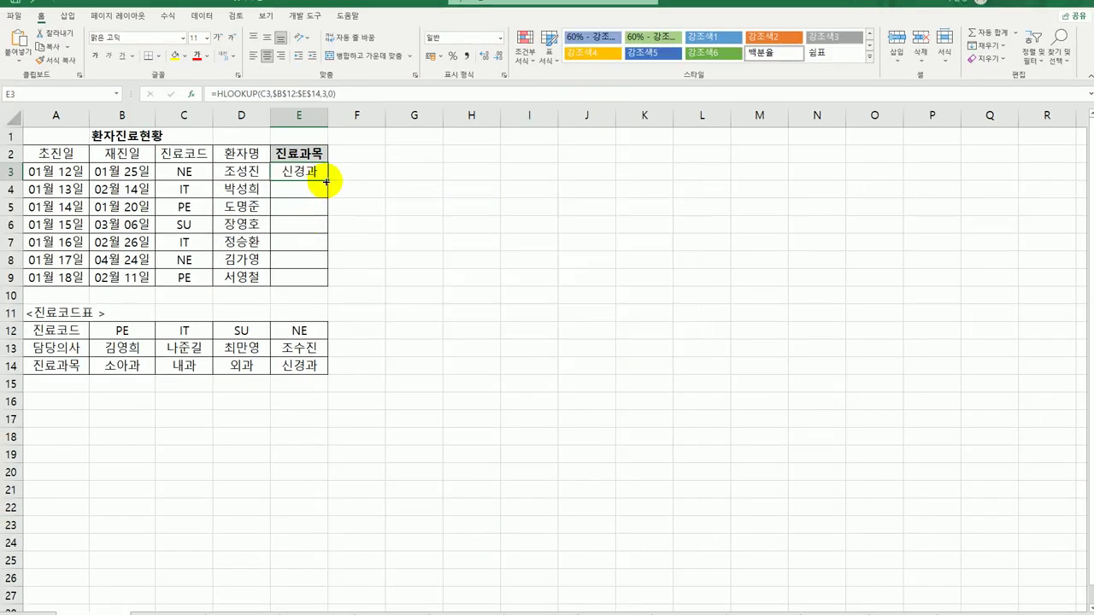
left_click_drag(326, 198, 316, 282)
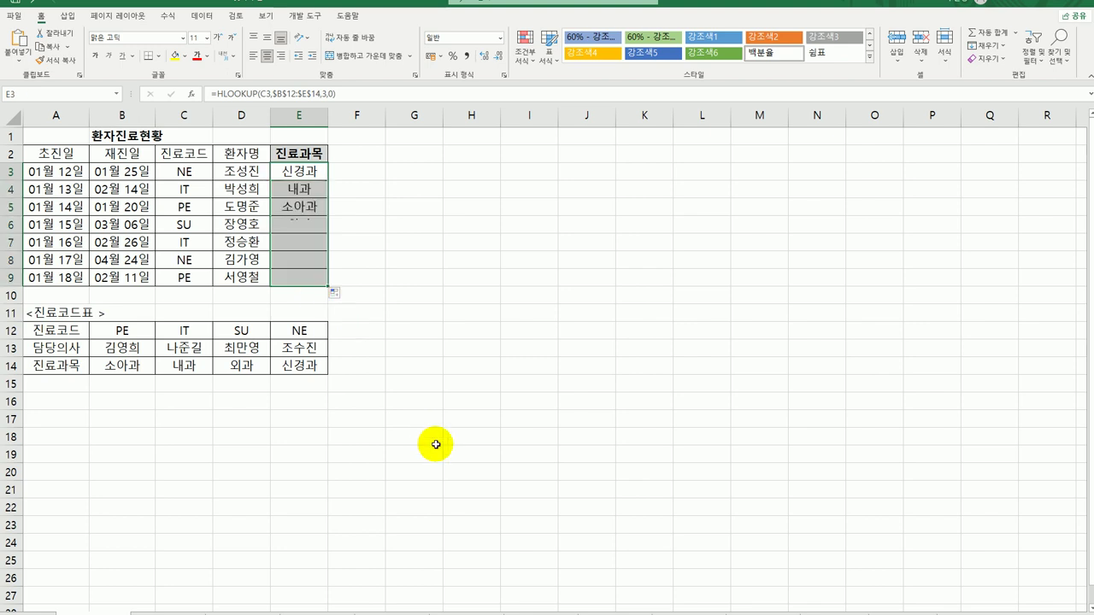
left_click(436, 442)
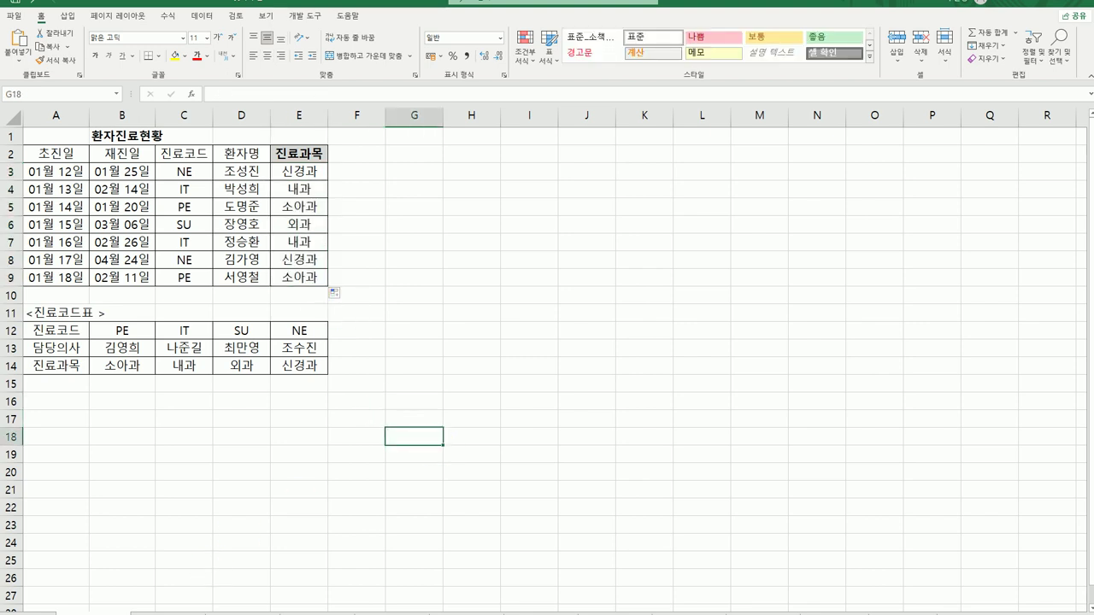
- Switch to the 대출가능액 worksheet and review the salaries and the 대출 기준표 table in B12:E13
key("ctrl+Home")
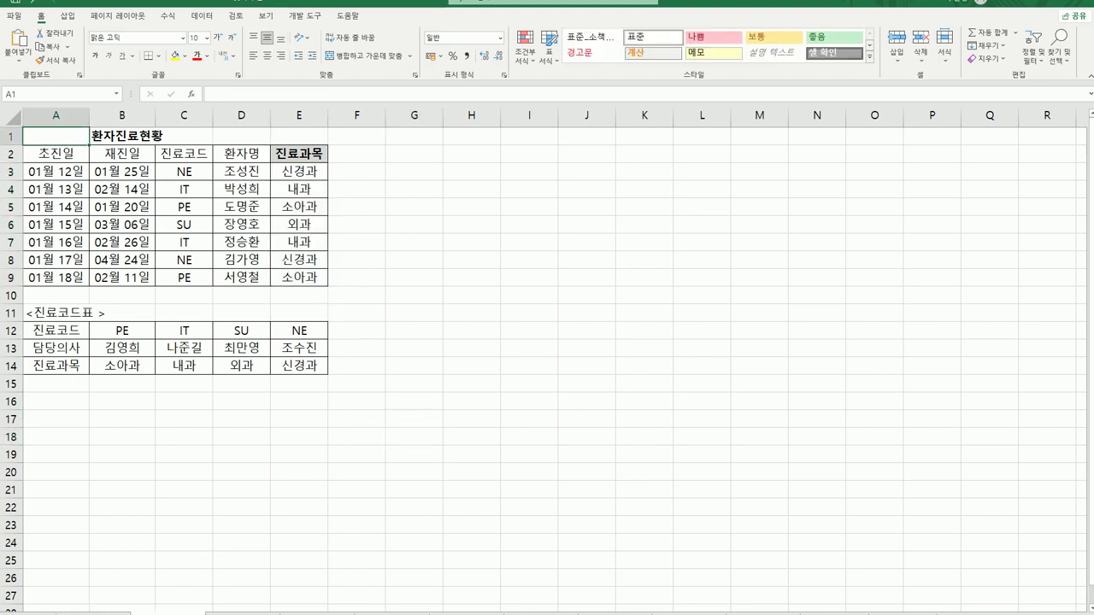
left_click(413, 436)
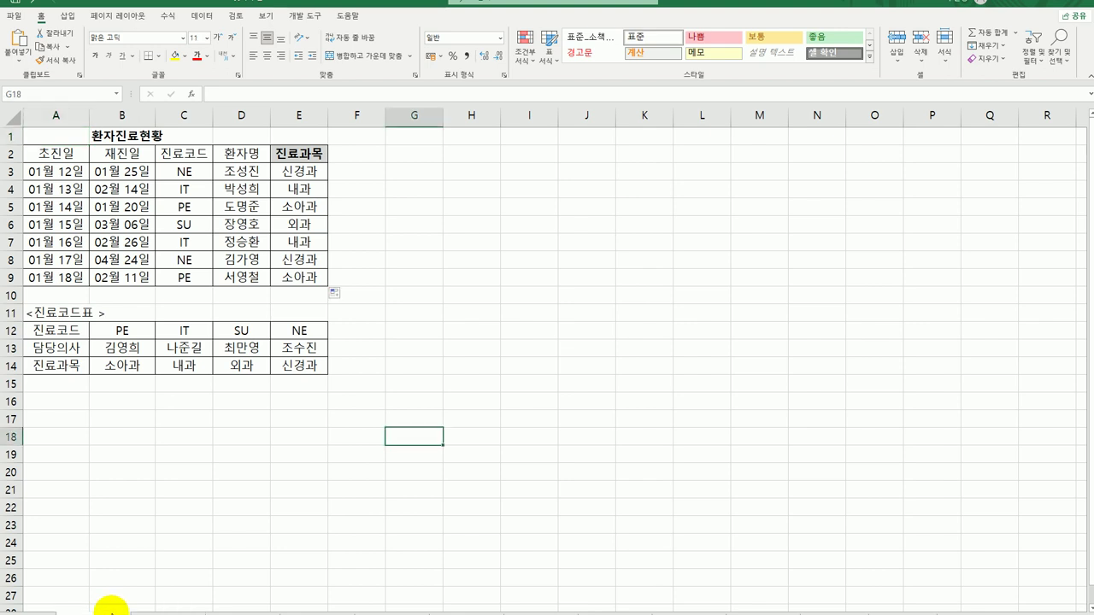
key("ctrl+Home")
key("ctrl+Page_Down")
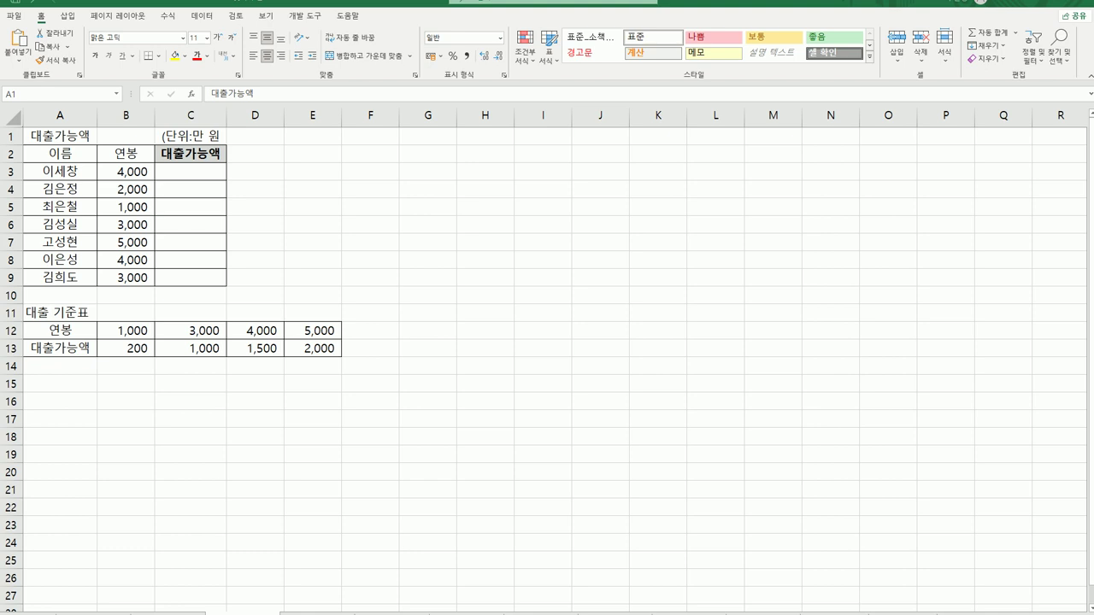
left_click_drag(119, 333, 320, 347)
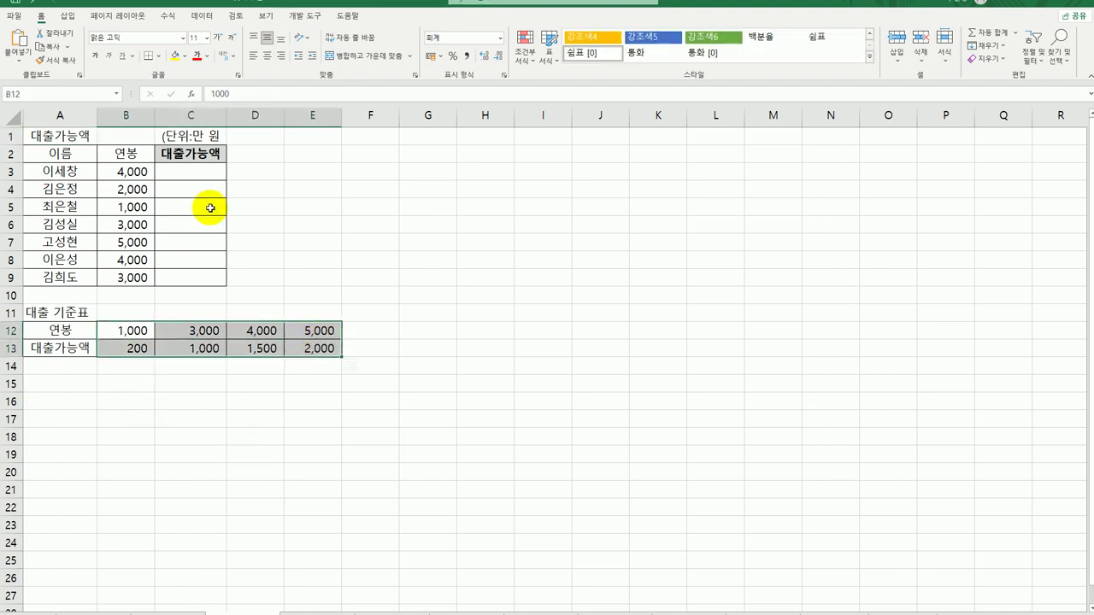
left_click(178, 172)
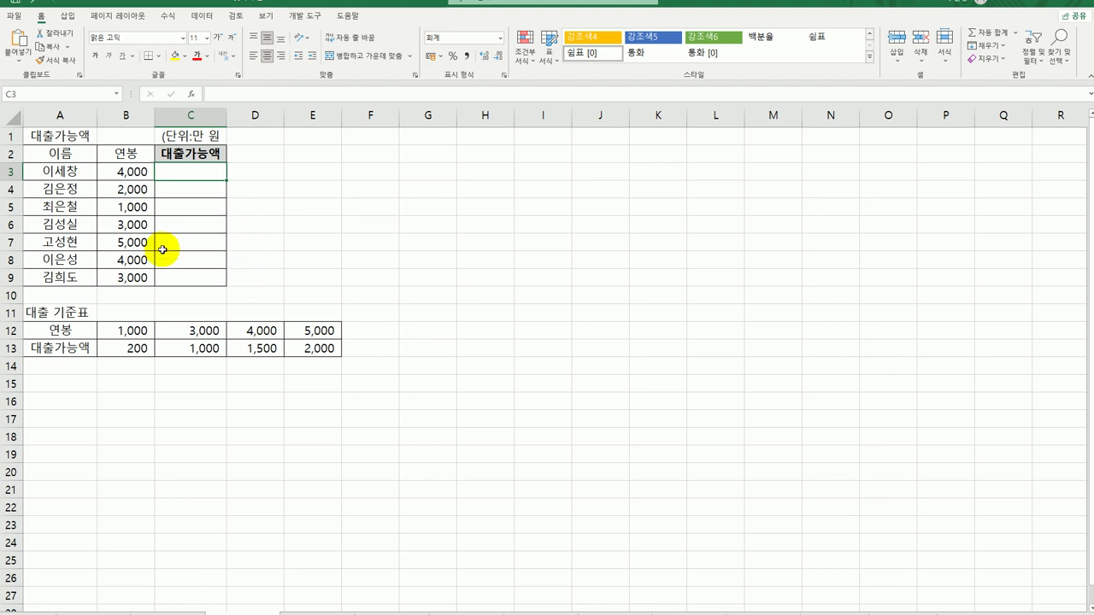
left_click(125, 171)
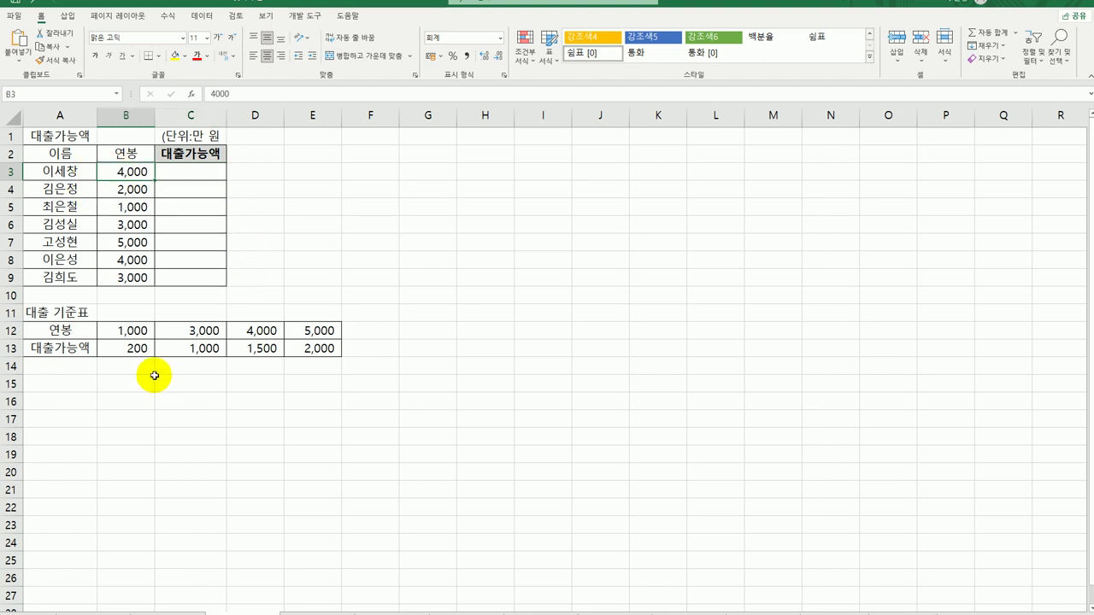
left_click_drag(140, 346, 307, 345)
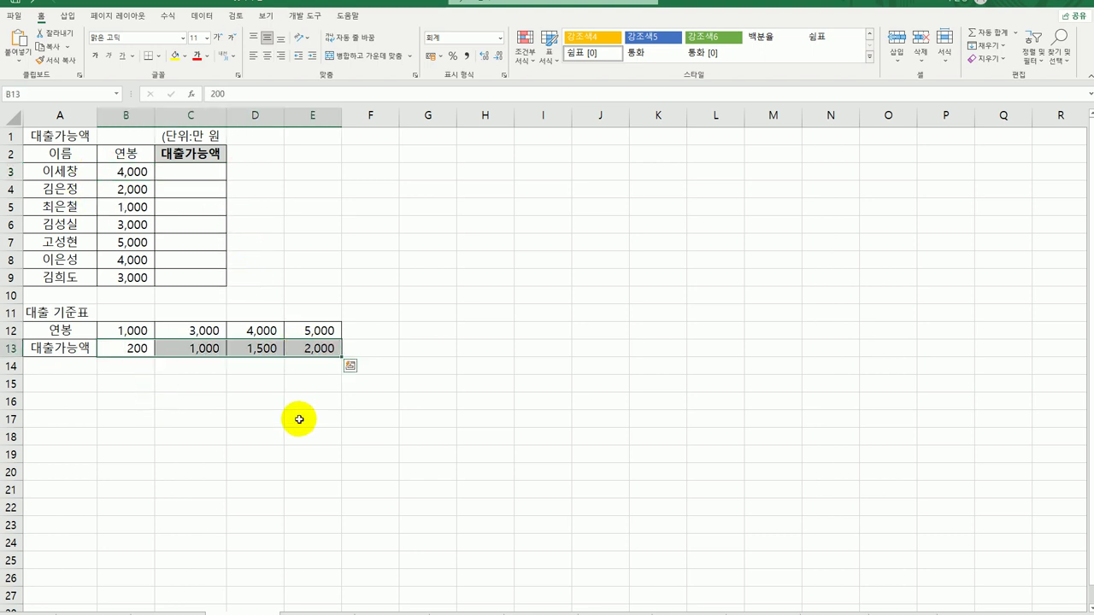
- Start an HLOOKUP function in C3 under 대출가능액 with its arguments dialog and set the lookup value to B3
left_click(185, 170)
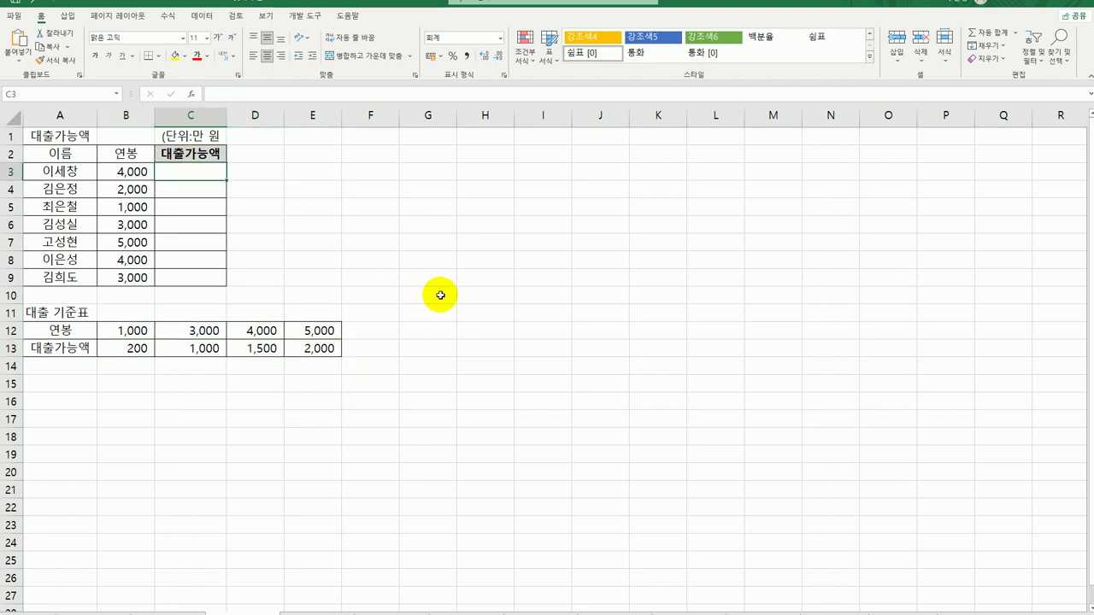
type("=hl")
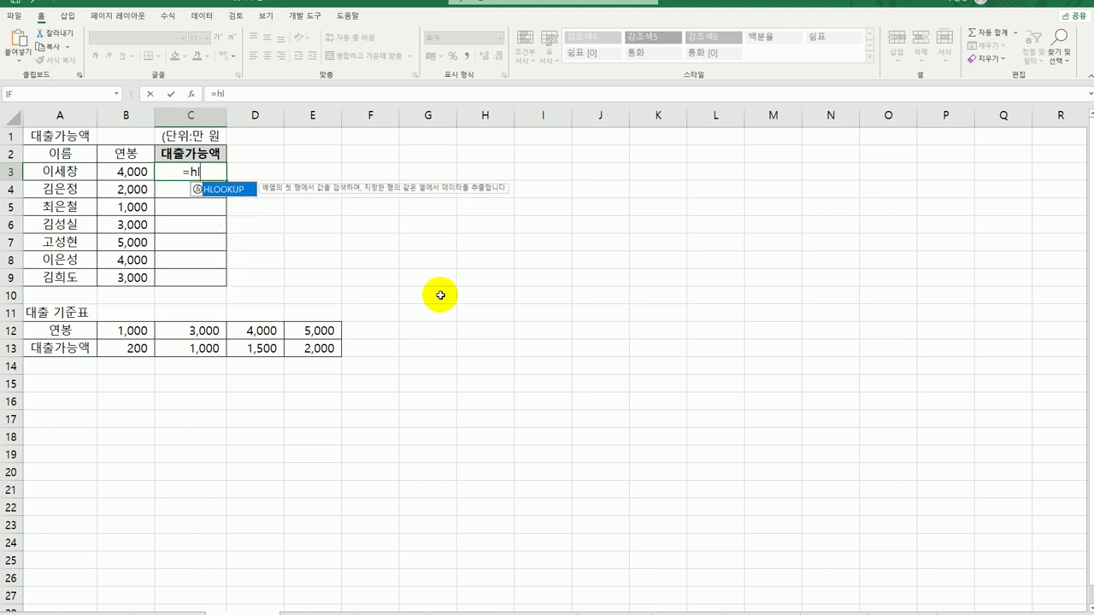
key("Tab")
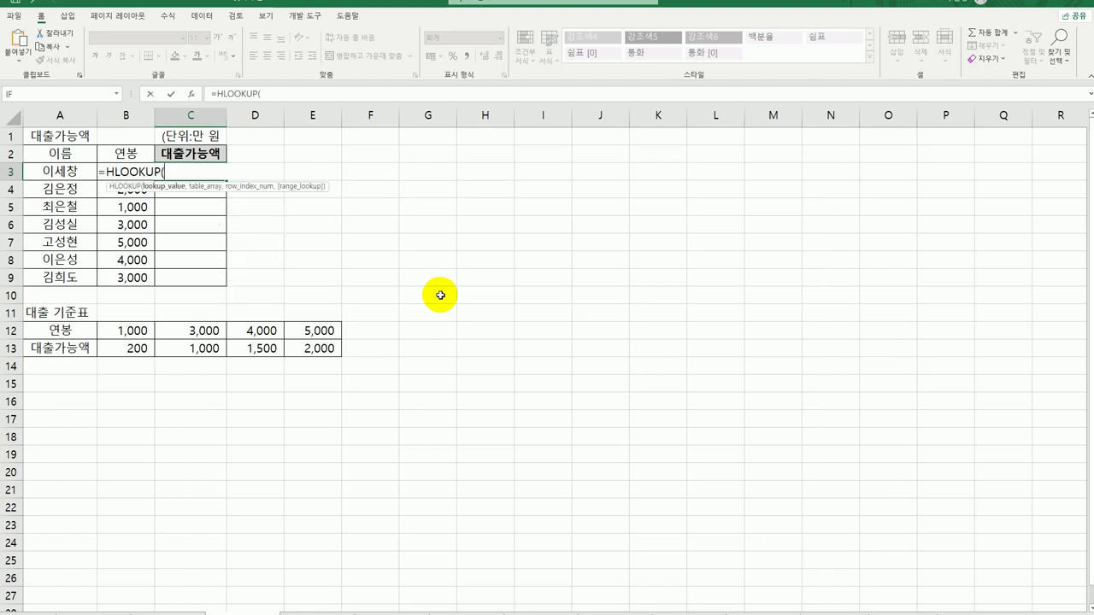
left_click(191, 94)
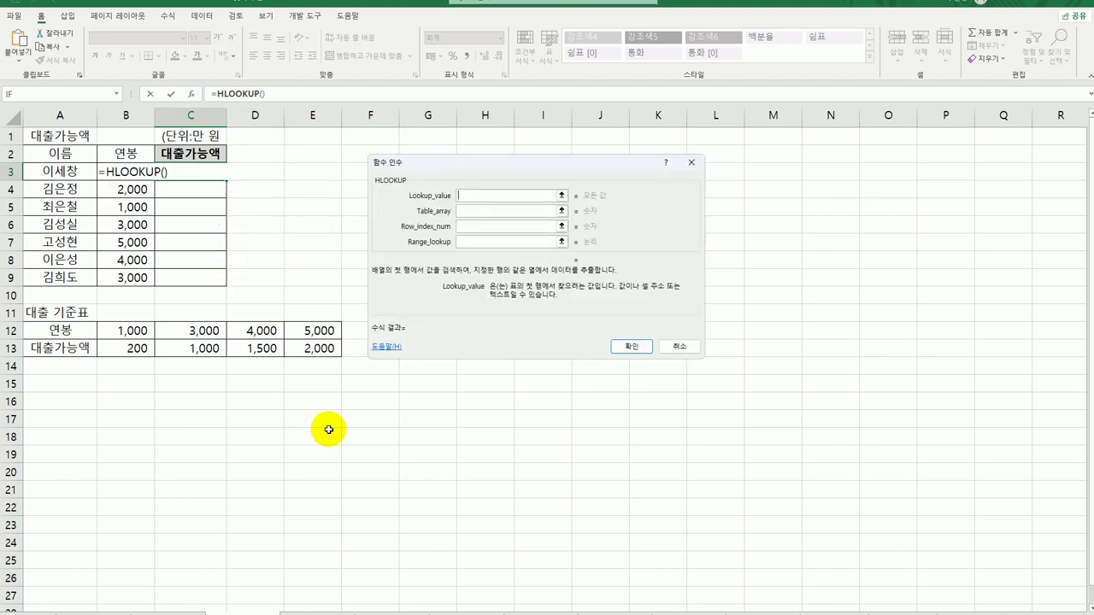
left_click(109, 176)
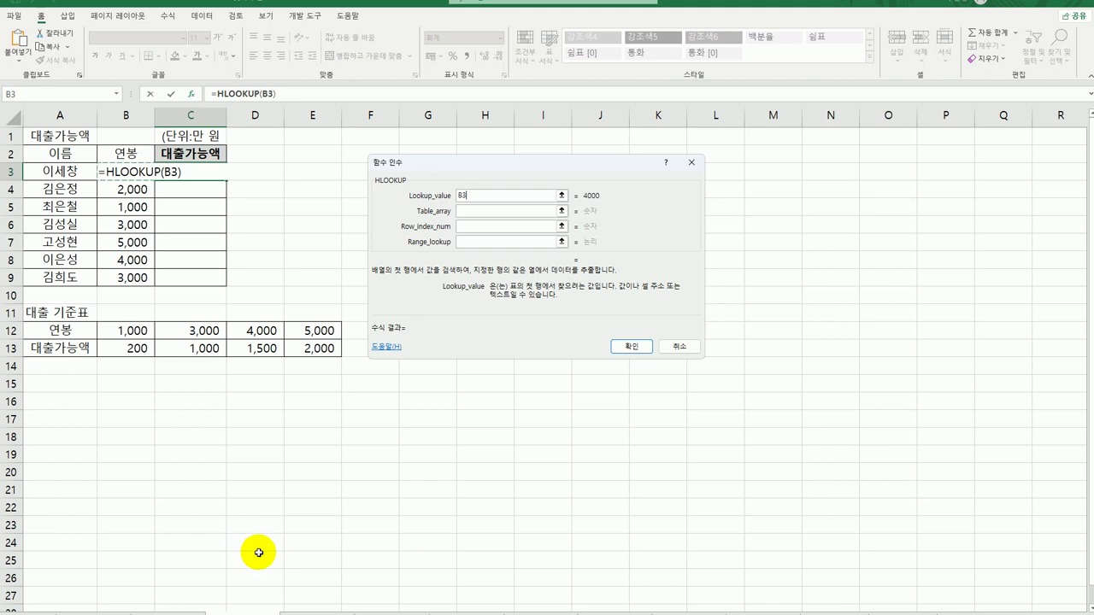
- Set the HLOOKUP table array to the loan criteria table as the absolute range $B$12:$E$13
left_click(491, 211)
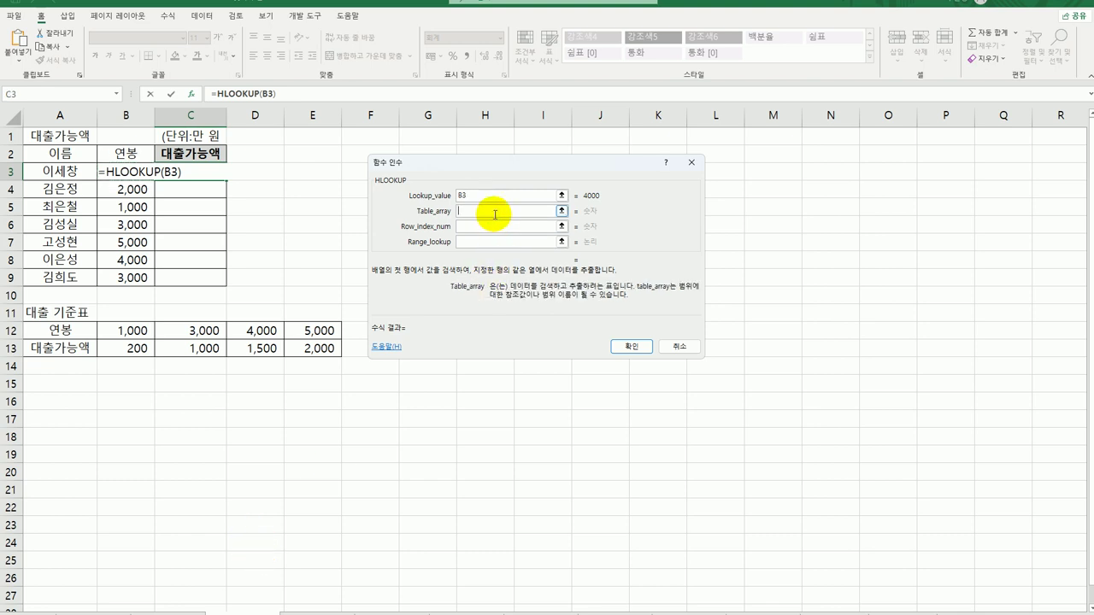
left_click_drag(130, 330, 305, 355)
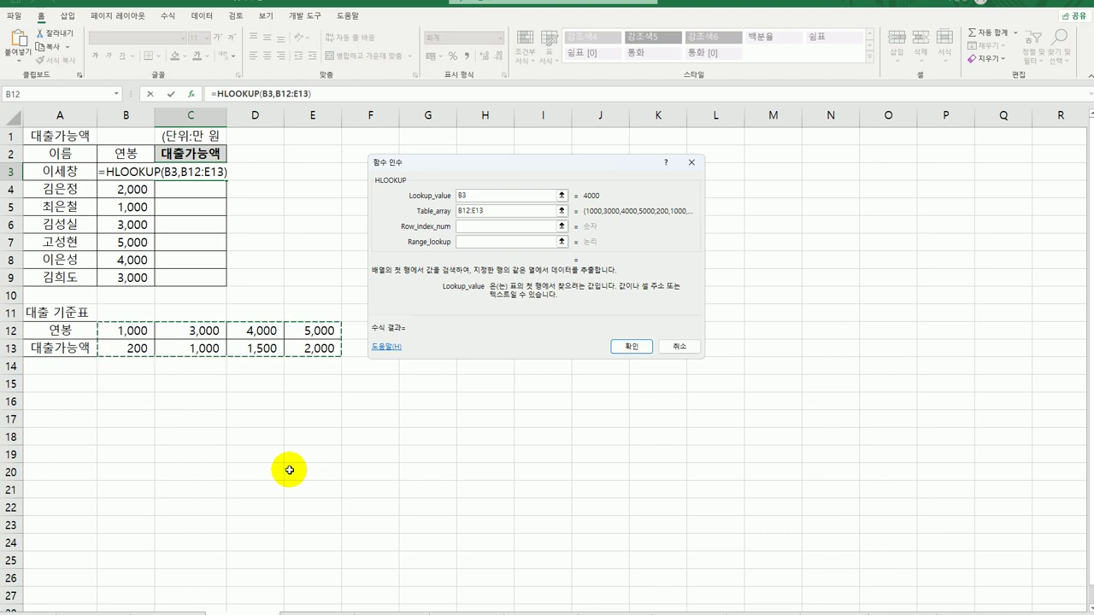
key("F4")
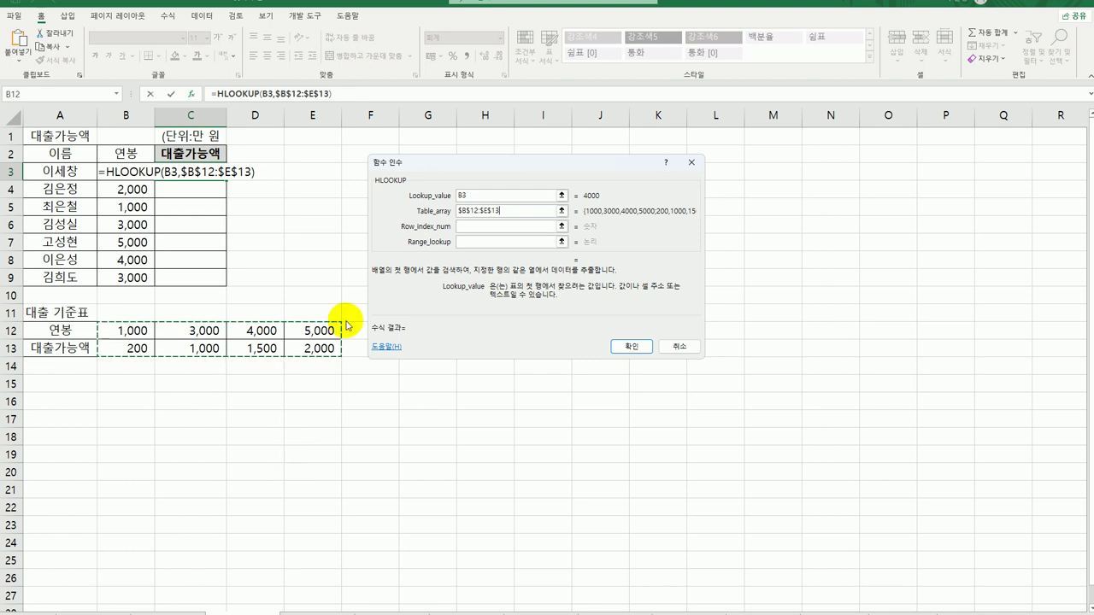
- Complete the HLOOKUP with row index 2 and range lookup left empty, and copy the formula from C3 down to C9
left_click(480, 226)
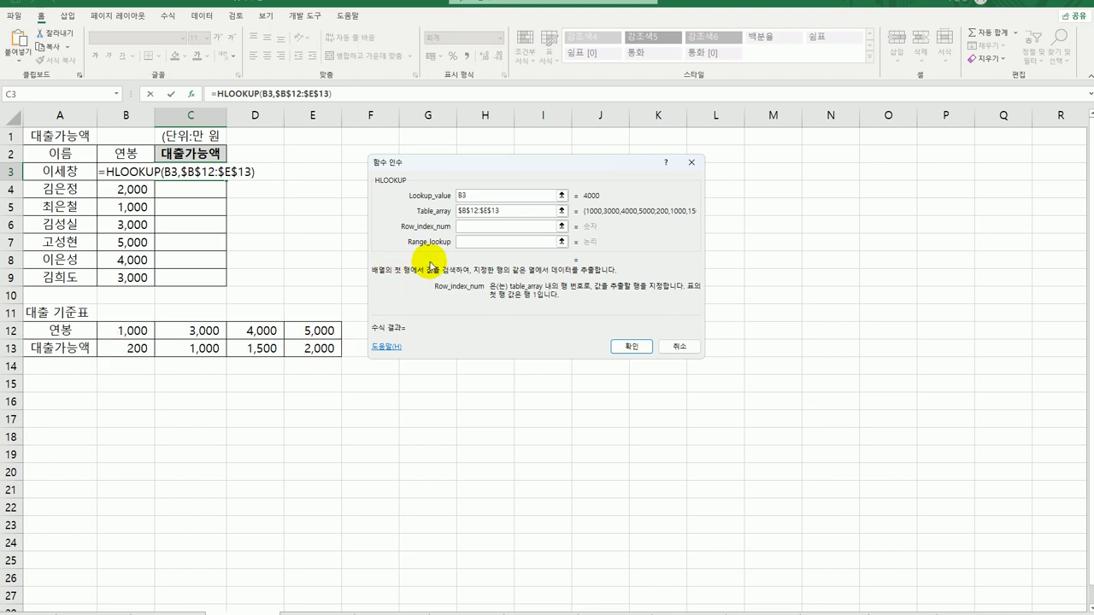
type("2")
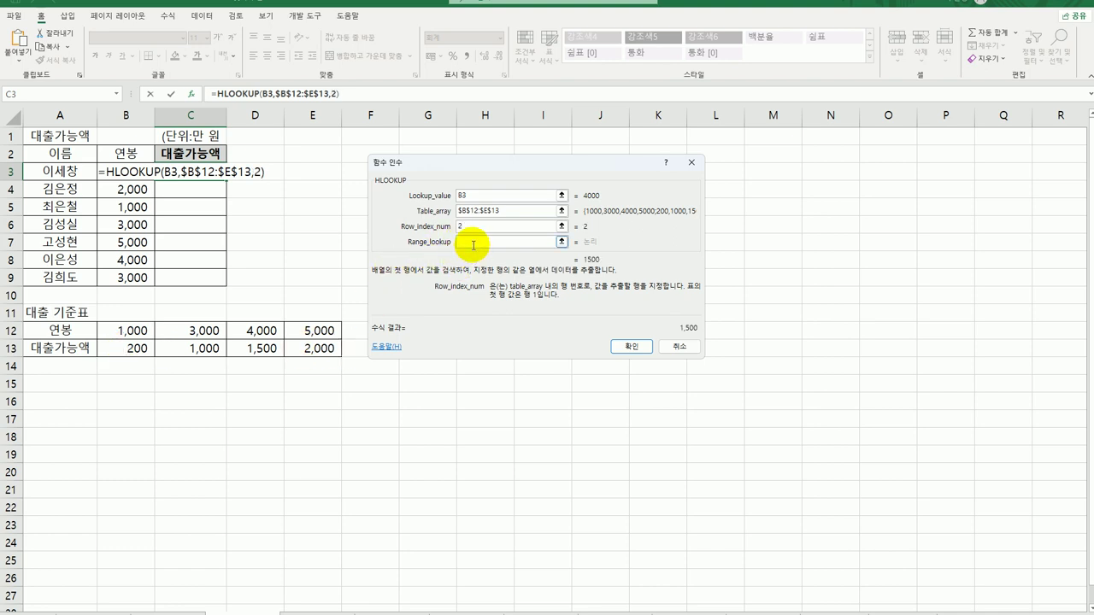
left_click(477, 241)
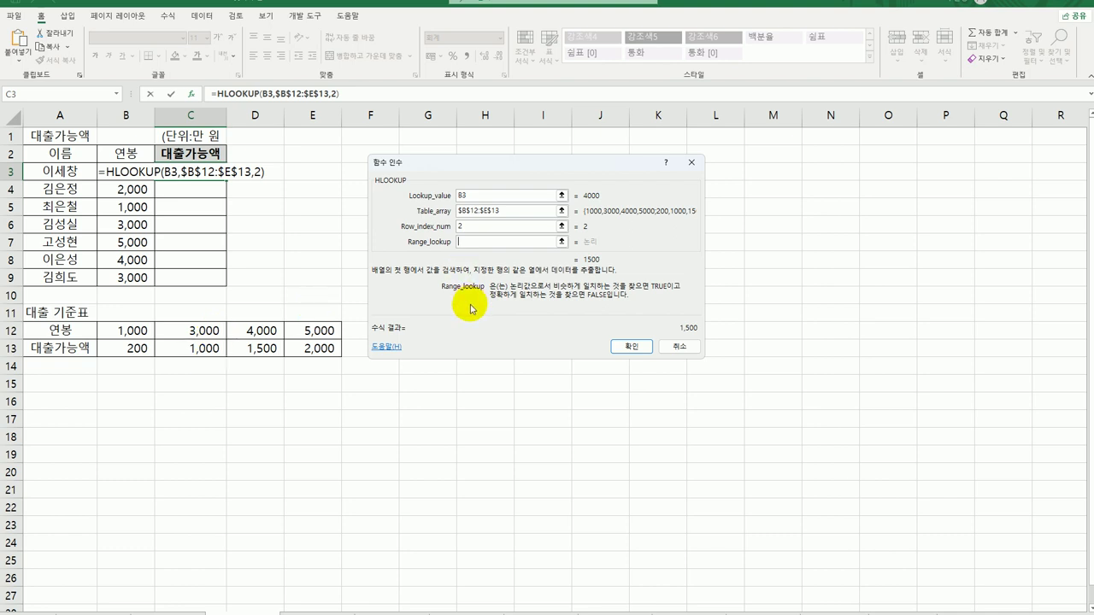
left_click(623, 347)
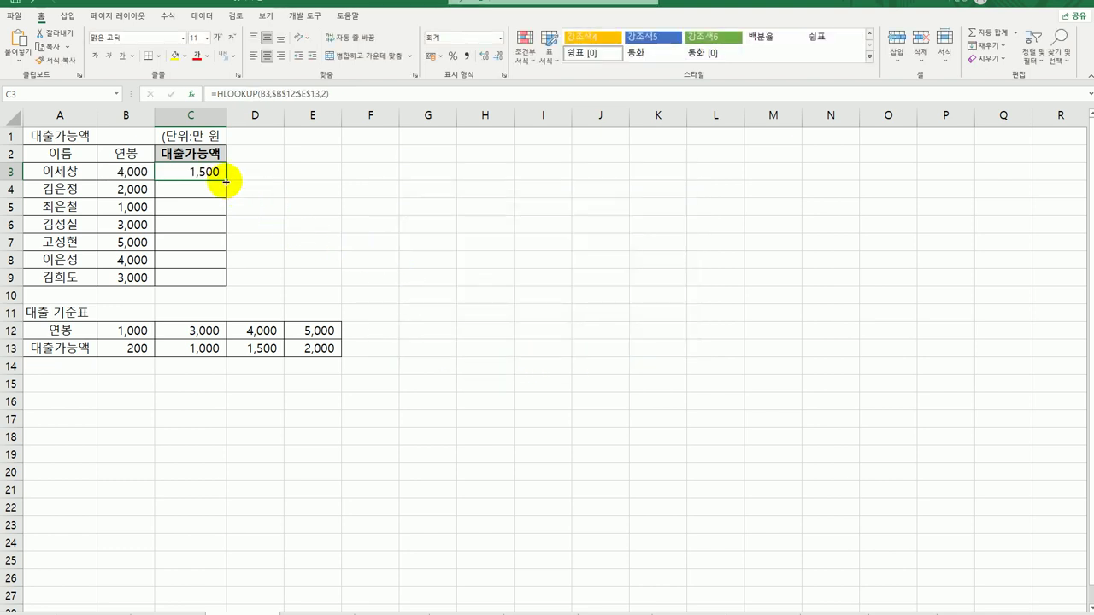
left_click_drag(226, 180, 225, 288)
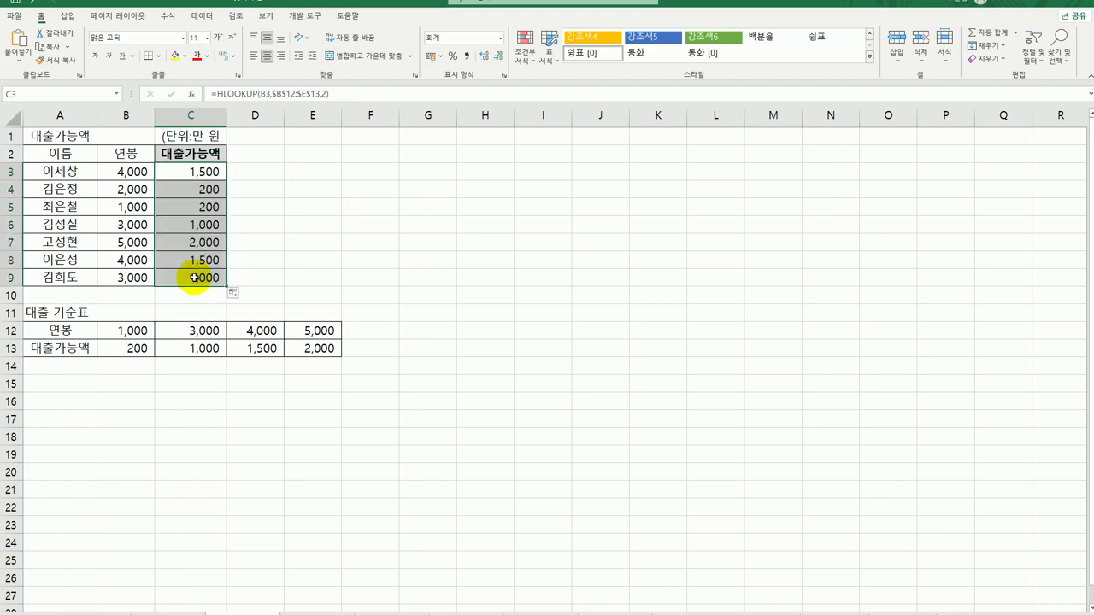
left_click(196, 277)
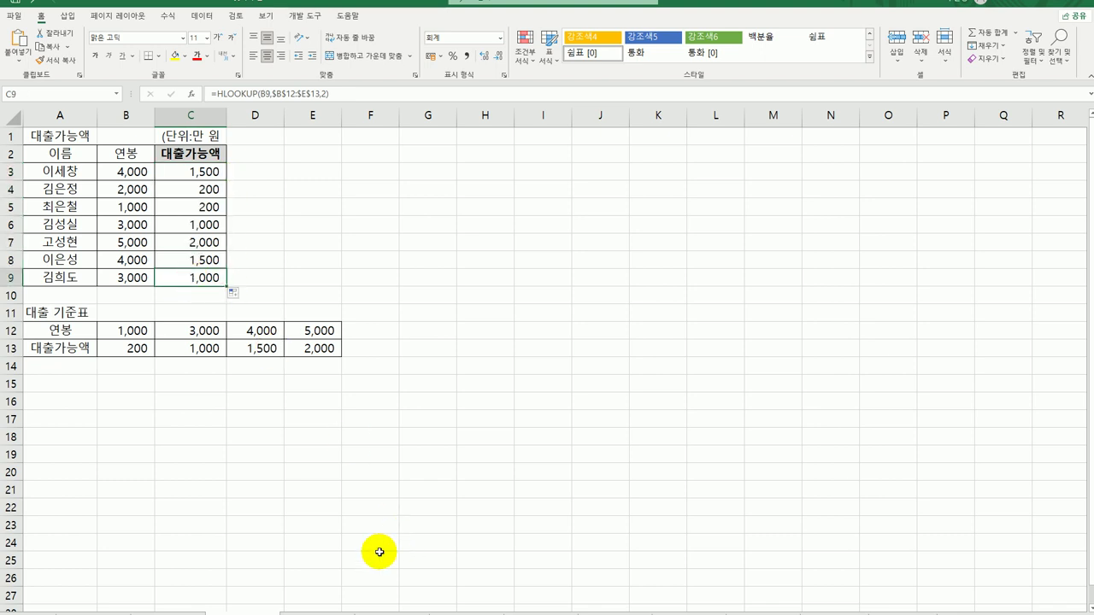
key("ctrl+Home")
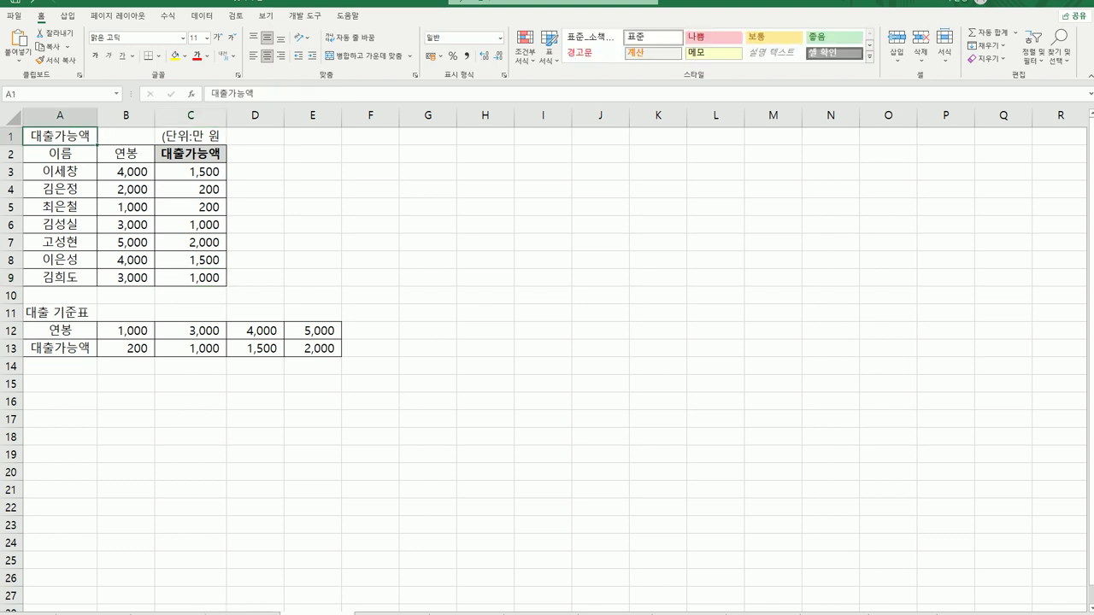
- Switch to the 가전 제품 판매 현황 worksheet and review the product codes in A3:A6 and the 제품별 단가표 table in B9:E10
left_click(371, 612)
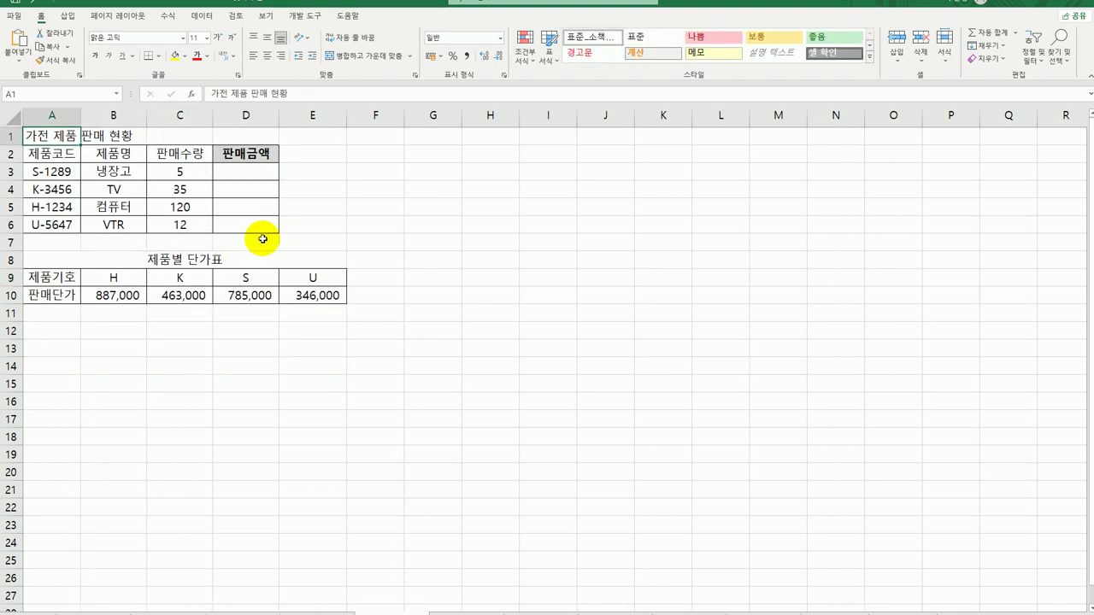
left_click(256, 171)
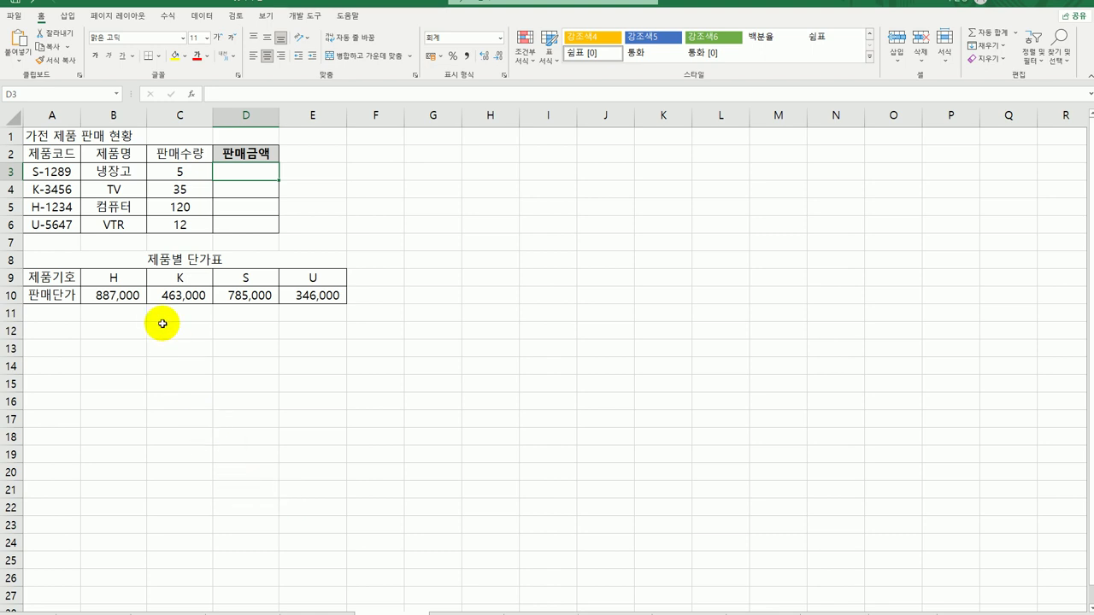
left_click_drag(53, 167, 47, 230)
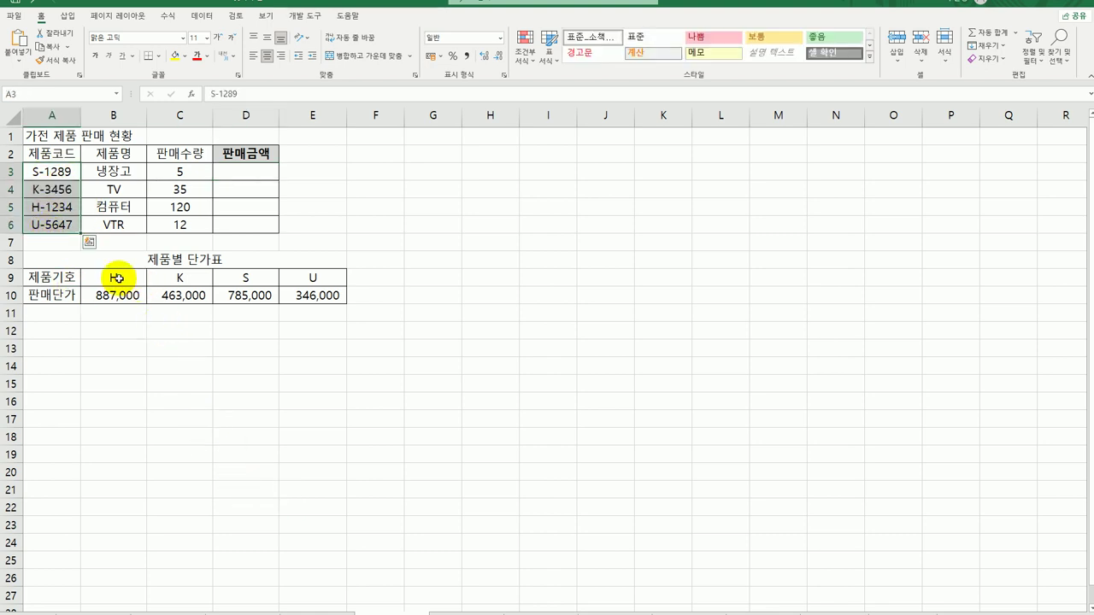
left_click_drag(127, 276, 318, 295)
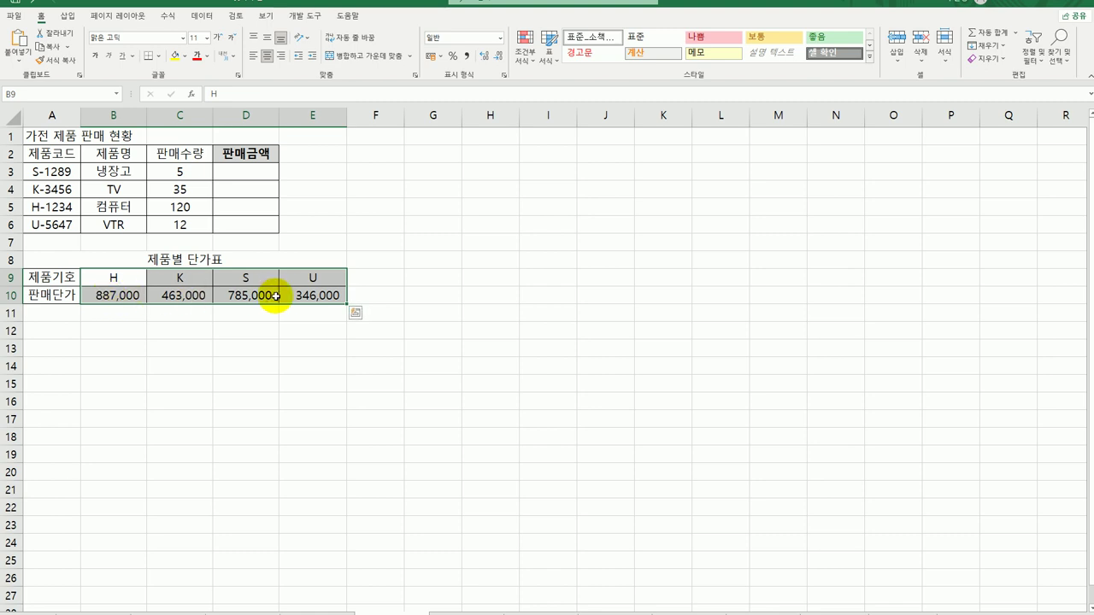
- Extract the first character of the product code with =LEFT(A3,1) in D3 and copy the formula down to D6
left_click(245, 171)
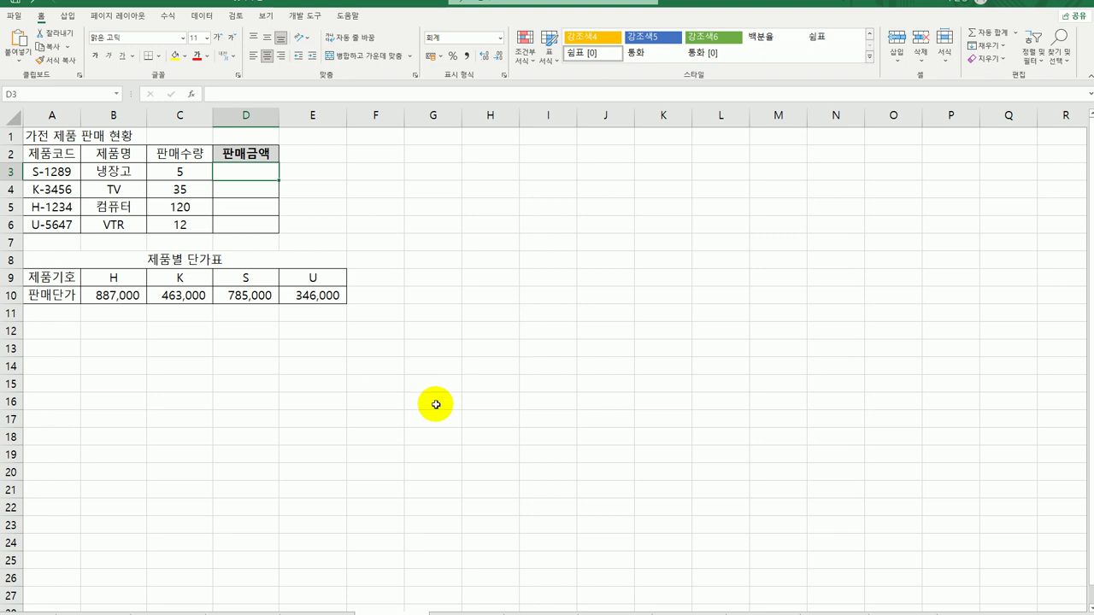
type("=le")
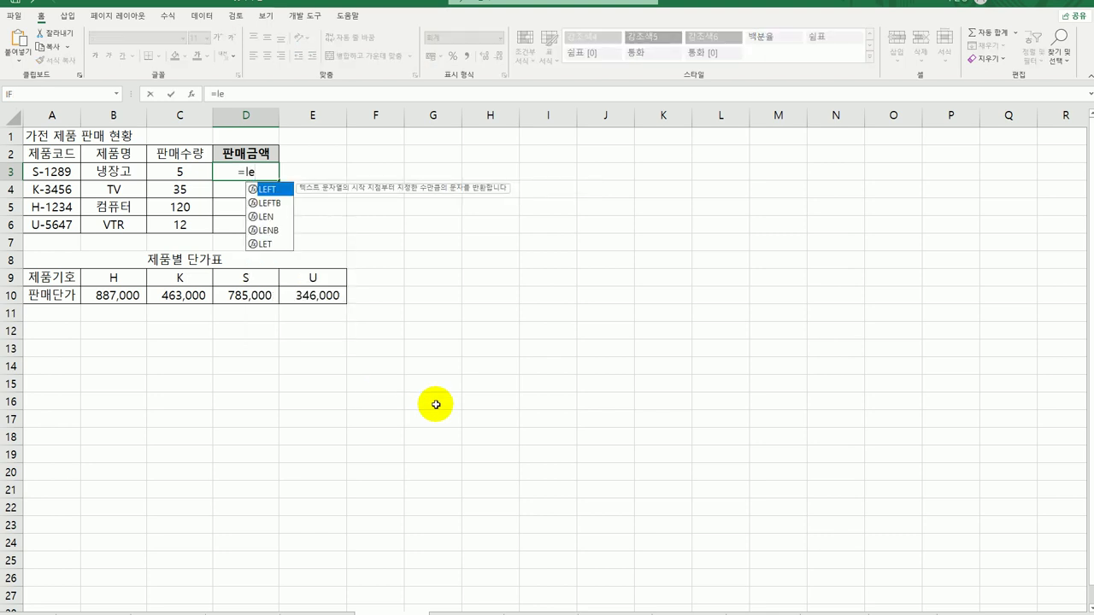
key("Tab")
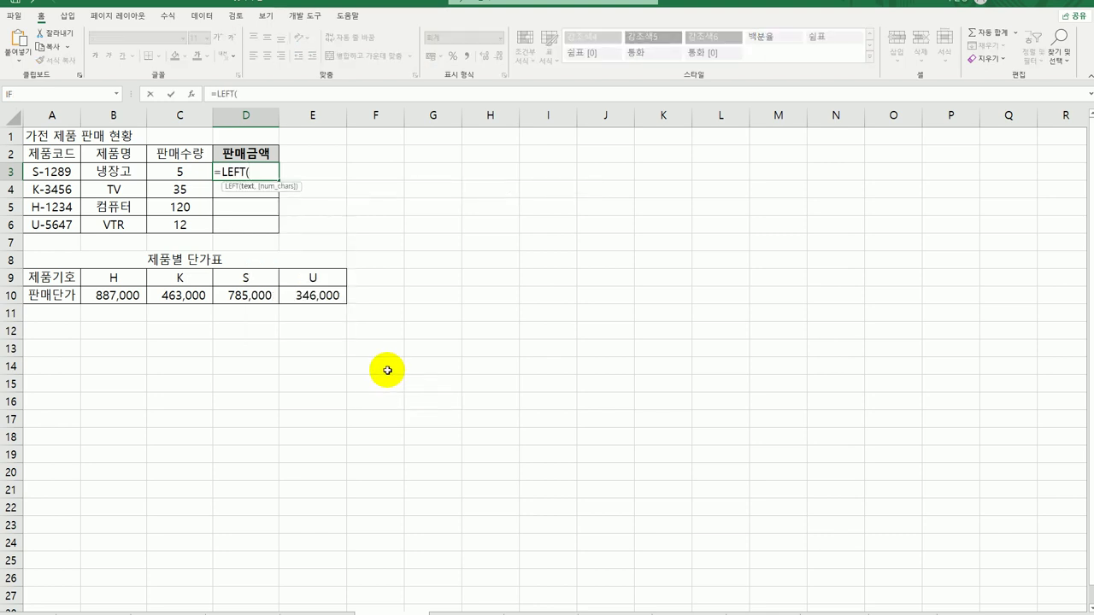
left_click(54, 171)
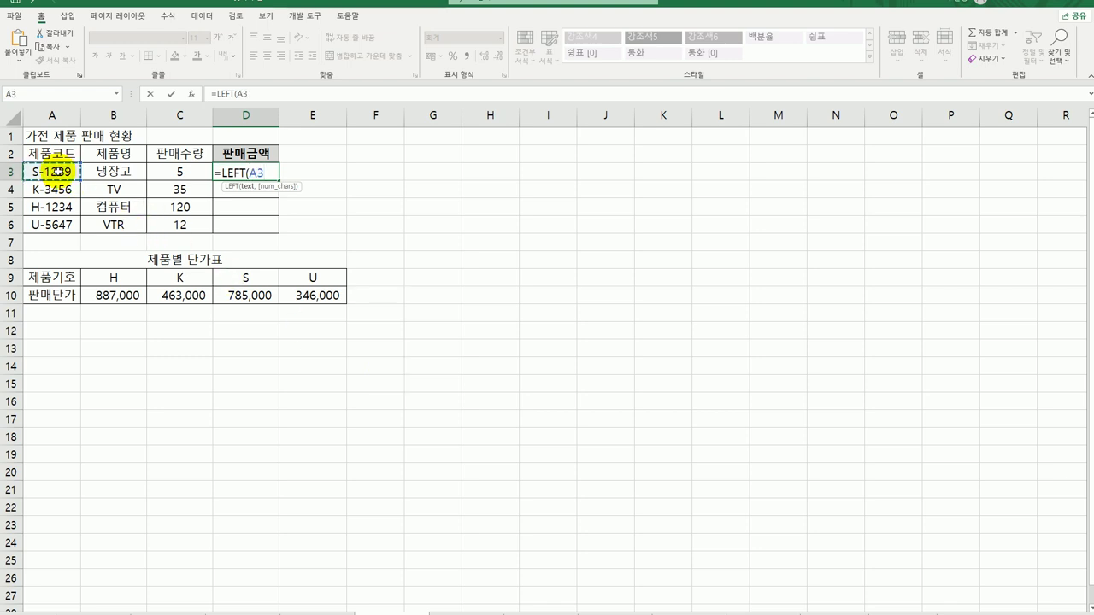
type(",1")
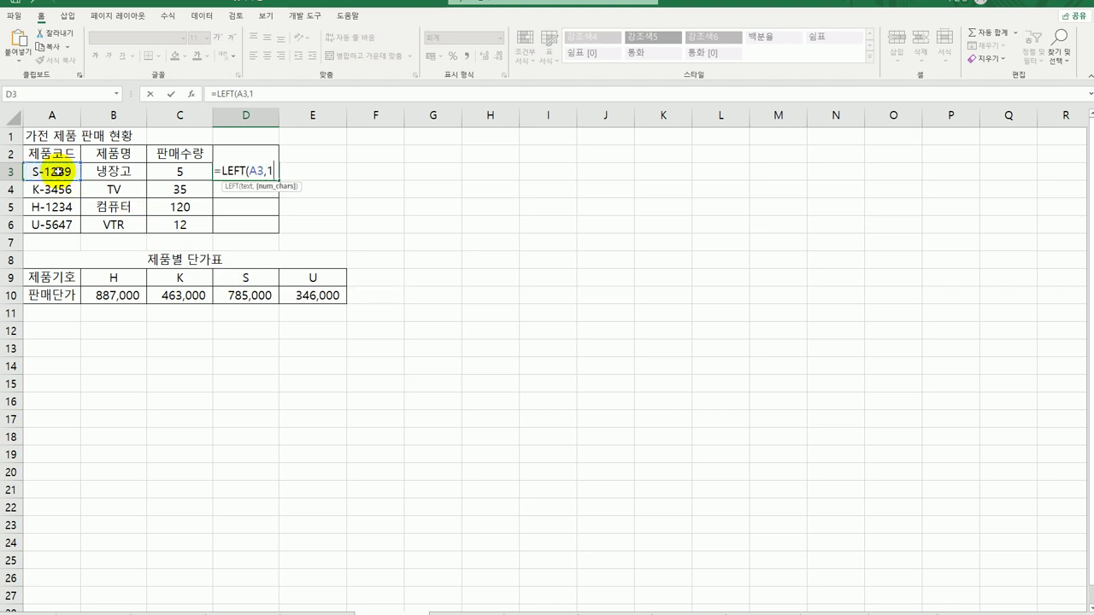
key("Return")
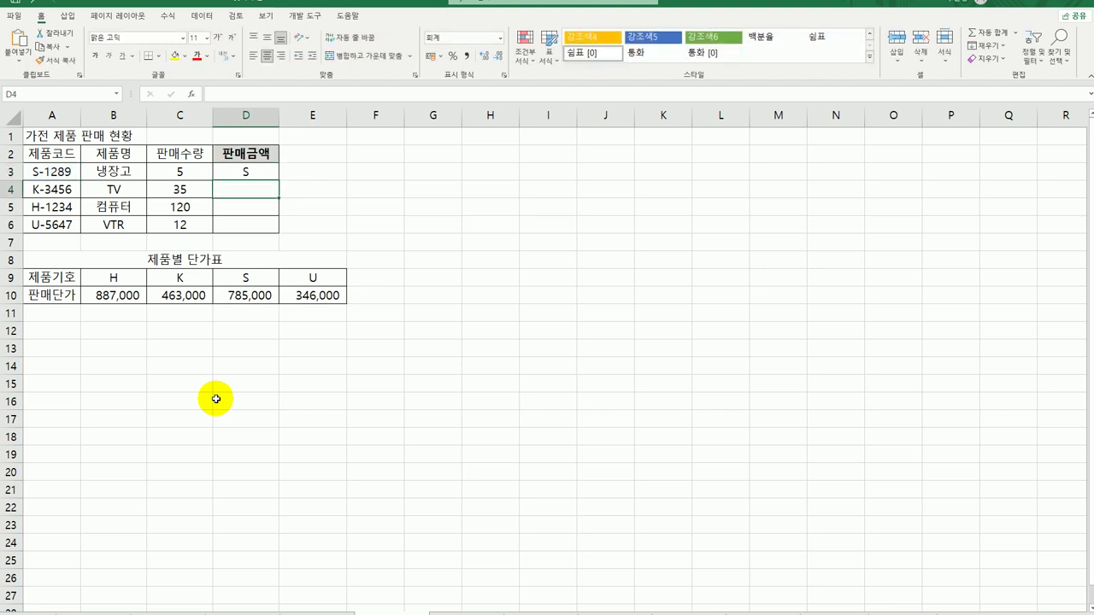
left_click(247, 172)
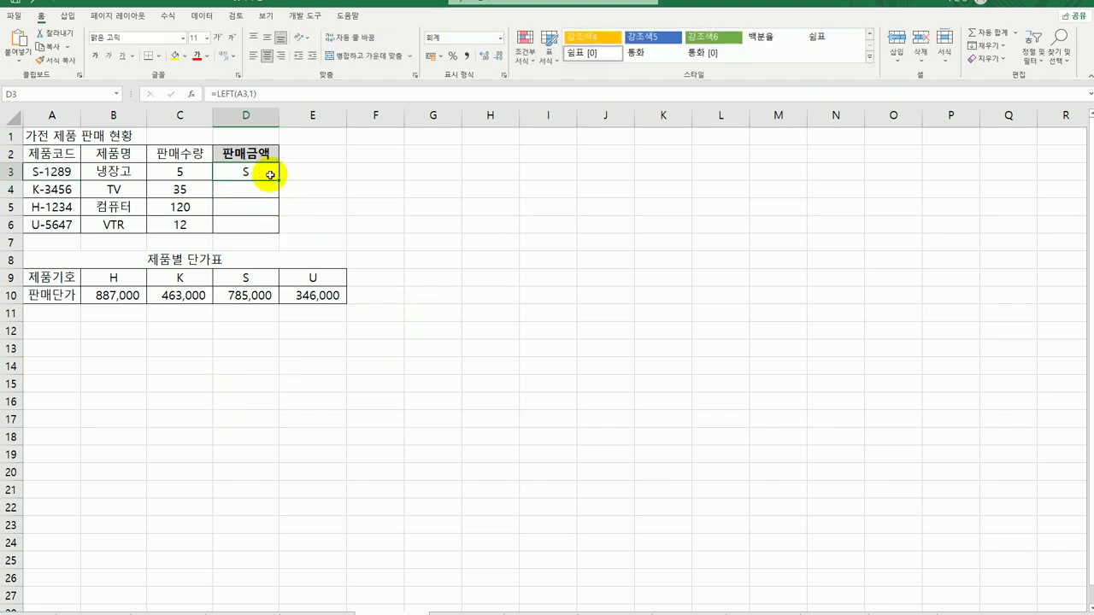
left_click_drag(277, 181, 265, 227)
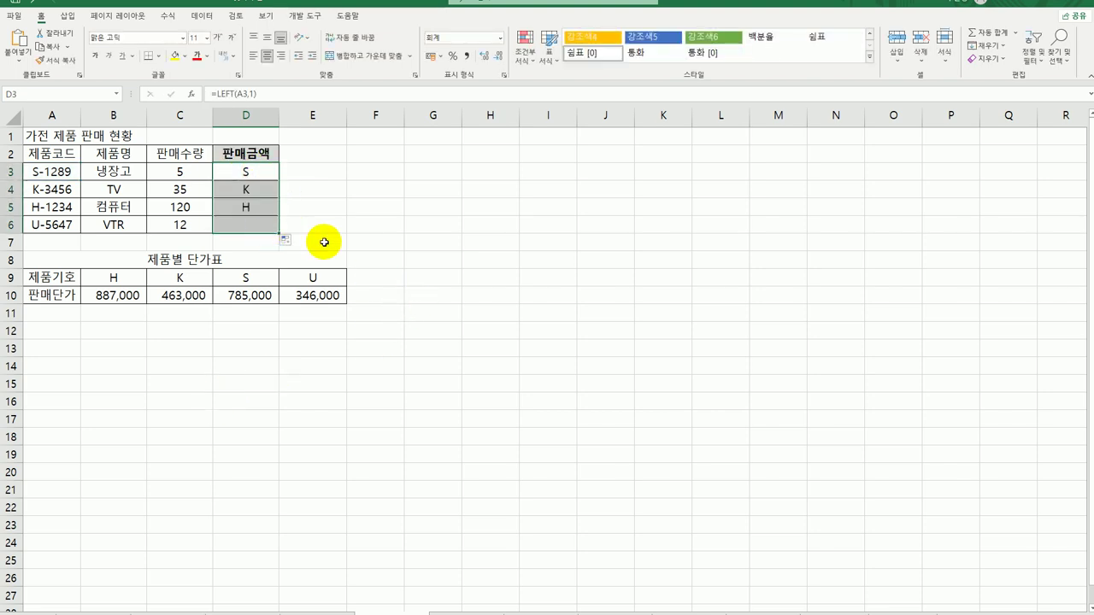
- Wrap the LEFT formula in D3 in an HLOOKUP function as its lookup value and open the function's arguments dialog
double_click(253, 171)
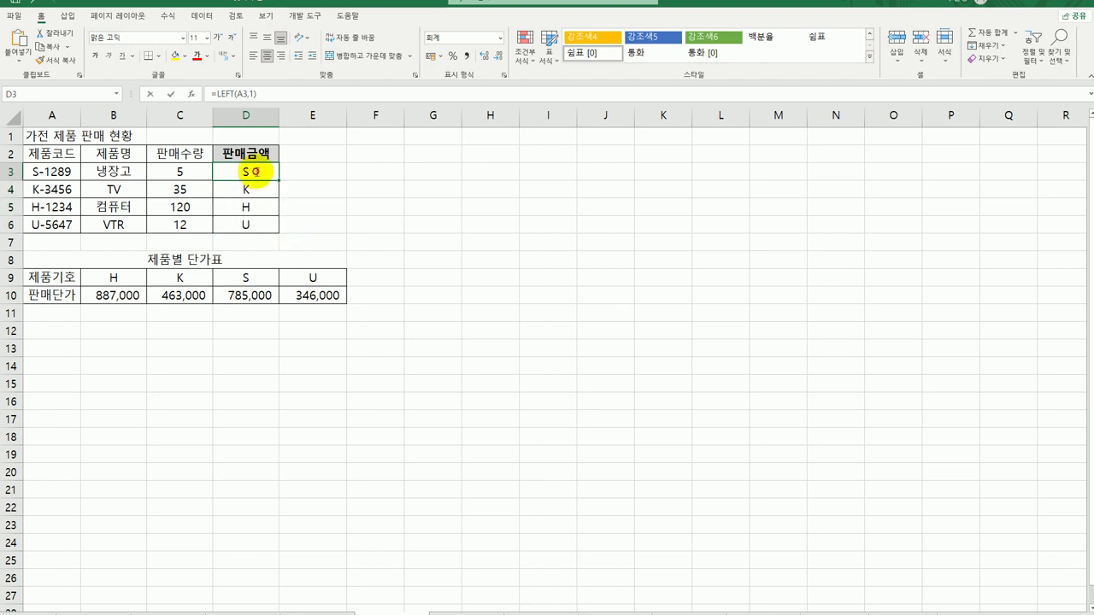
key("End")
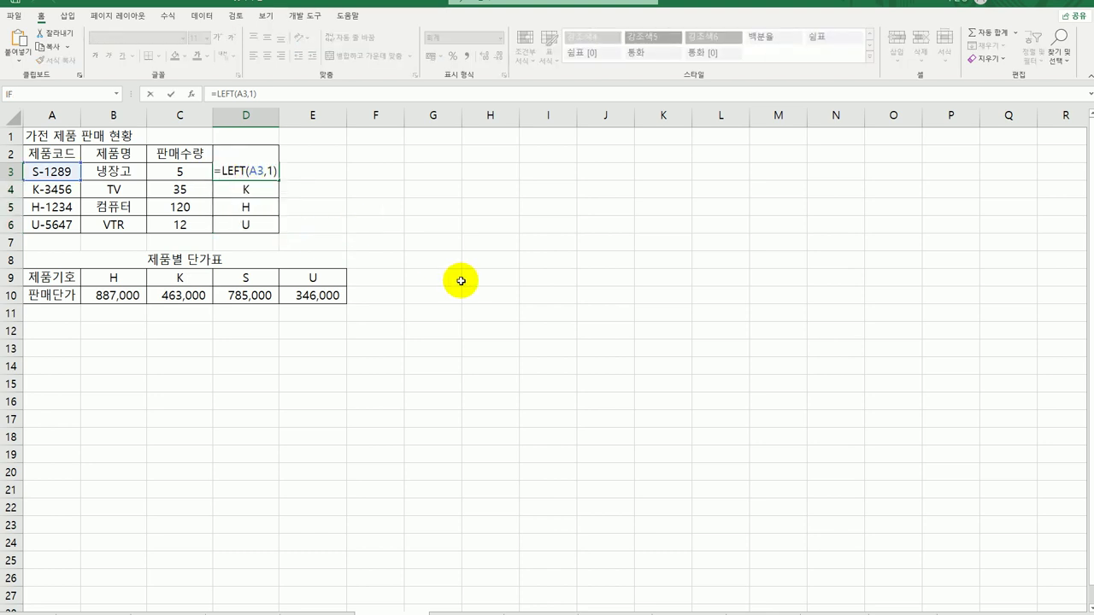
key("Home")
key("Right")
type("HLOOKUP(")
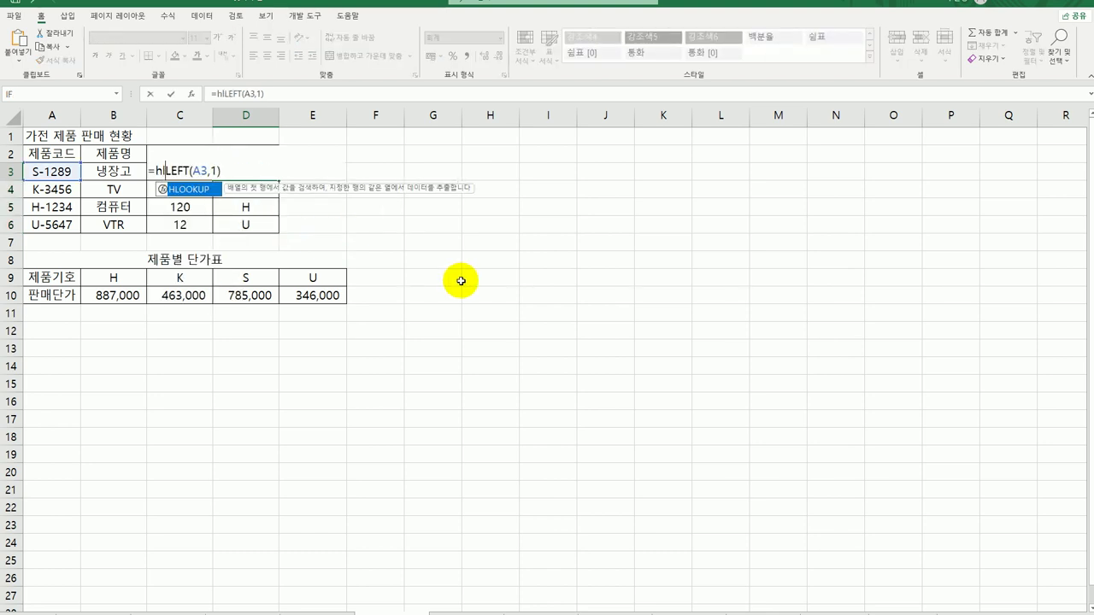
left_click(180, 170)
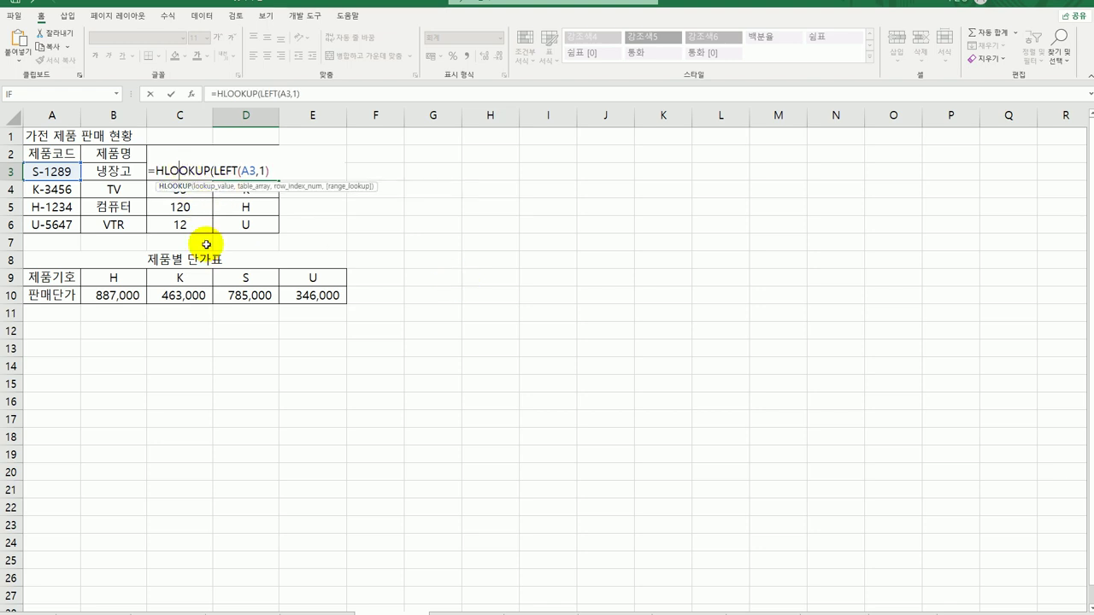
left_click(191, 94)
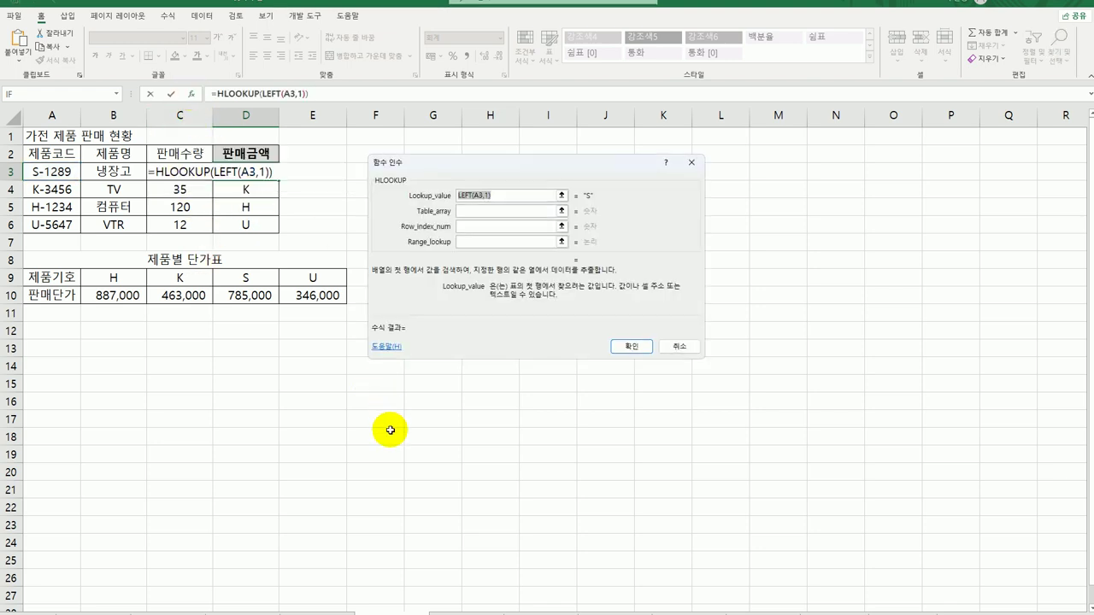
- Set the HLOOKUP table array to the unit price table as the absolute range $B$9:$E$10
left_click(469, 210)
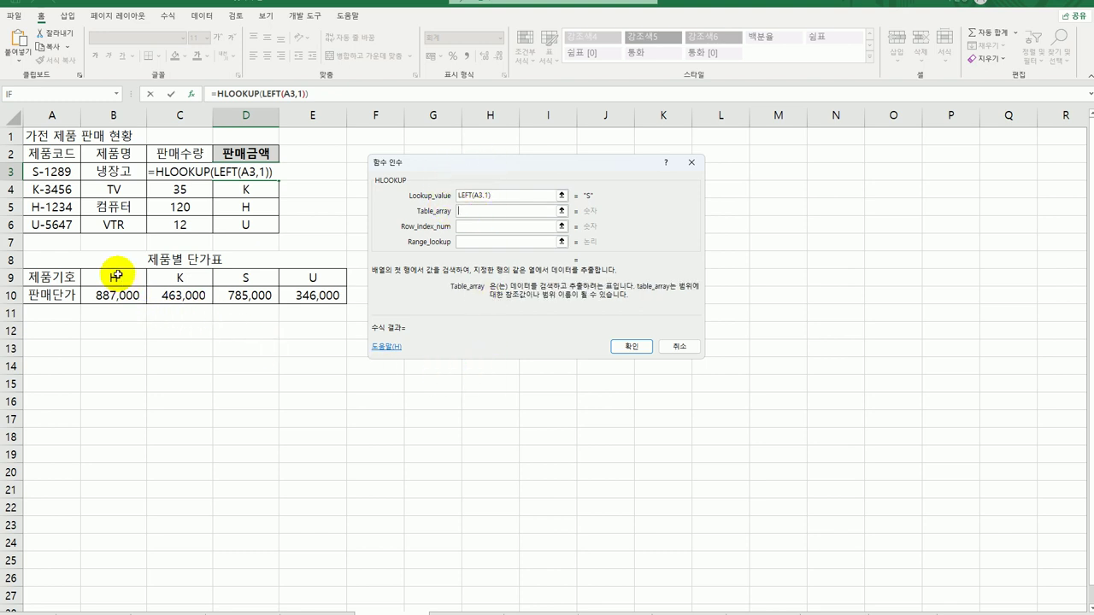
left_click_drag(116, 274, 317, 294)
key("F4")
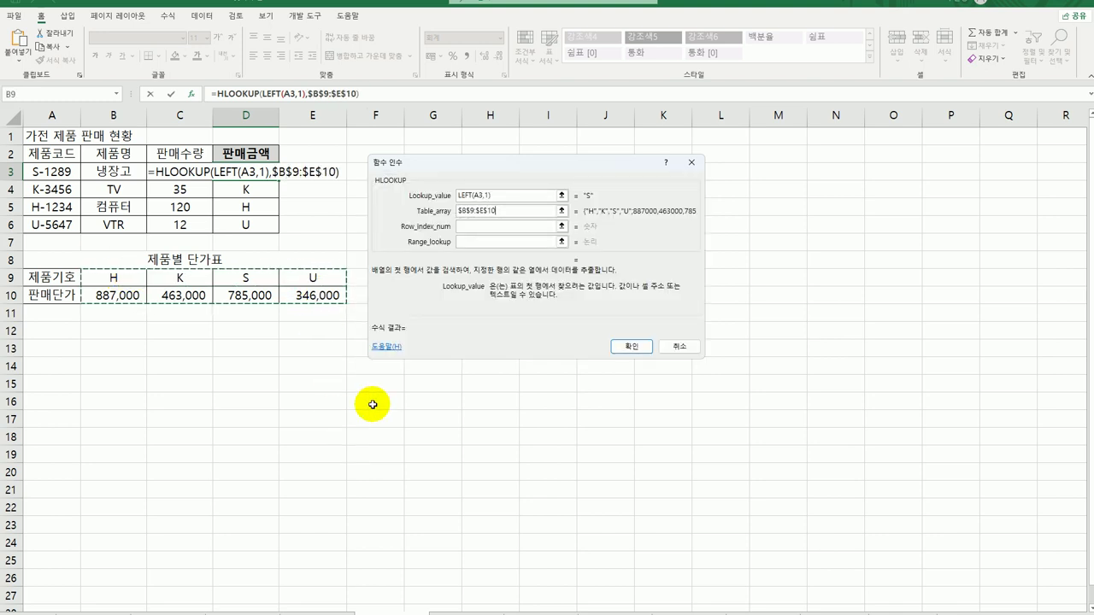
- Complete the HLOOKUP with row index 2 and range lookup 0, and copy the formula from D3 down to D6
left_click(469, 228)
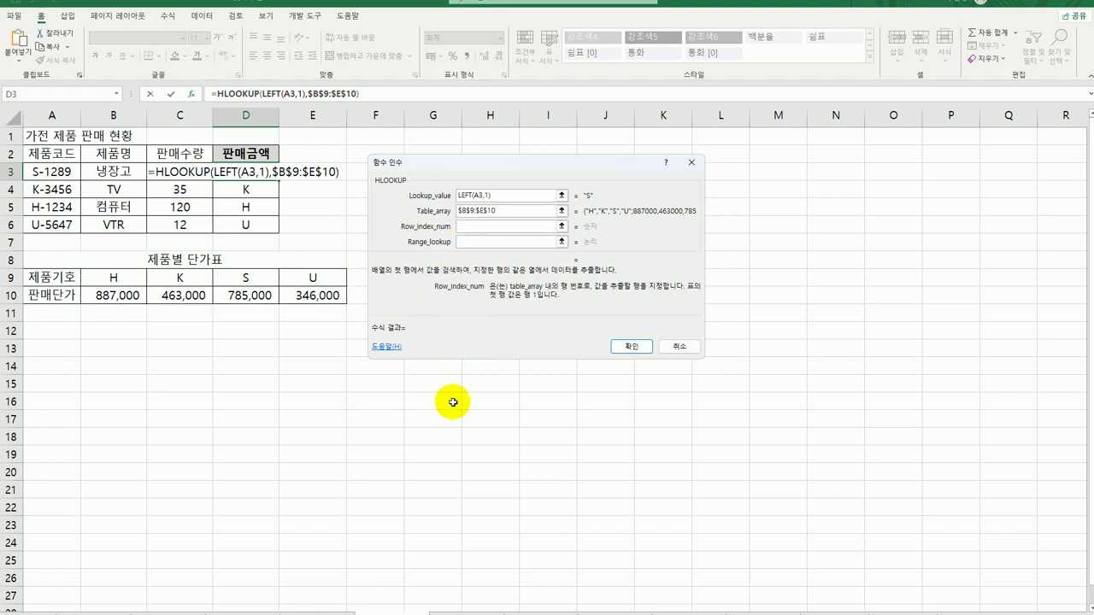
type("2")
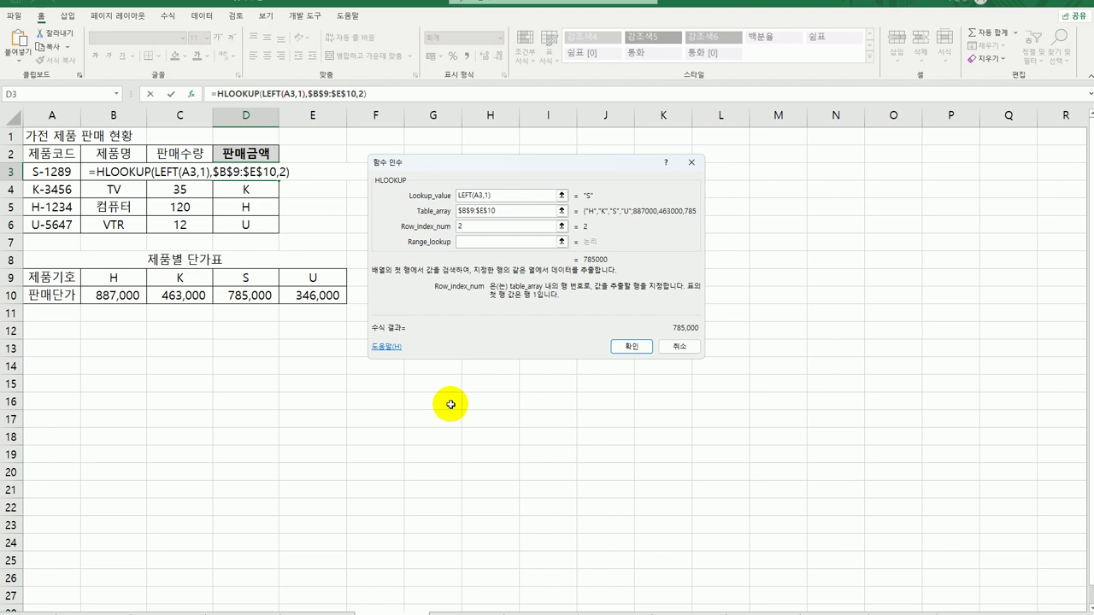
left_click(479, 242)
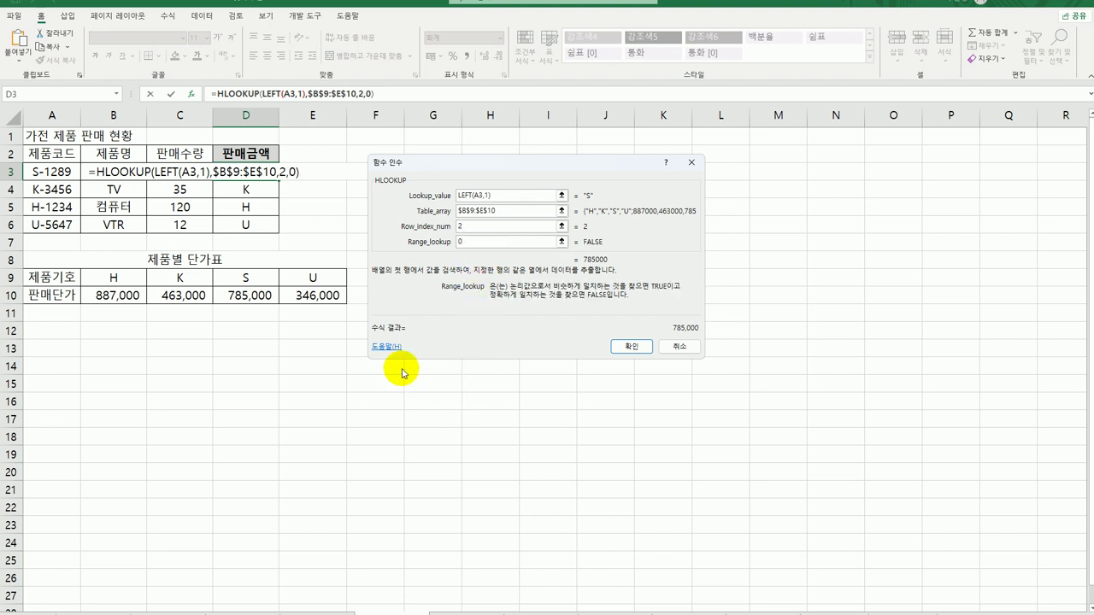
left_click(617, 350)
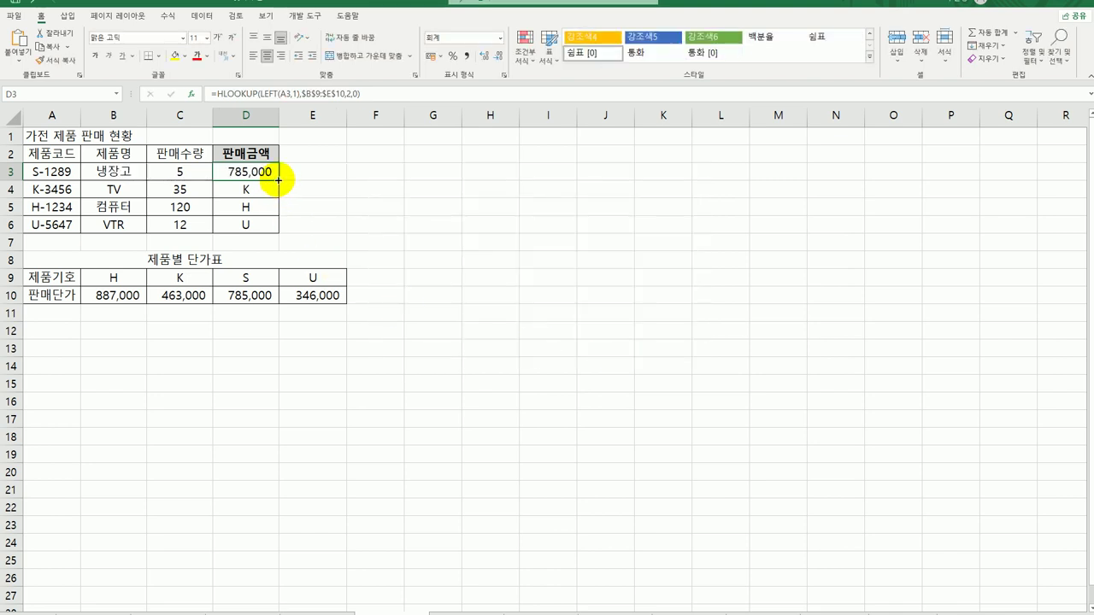
left_click_drag(279, 180, 277, 232)
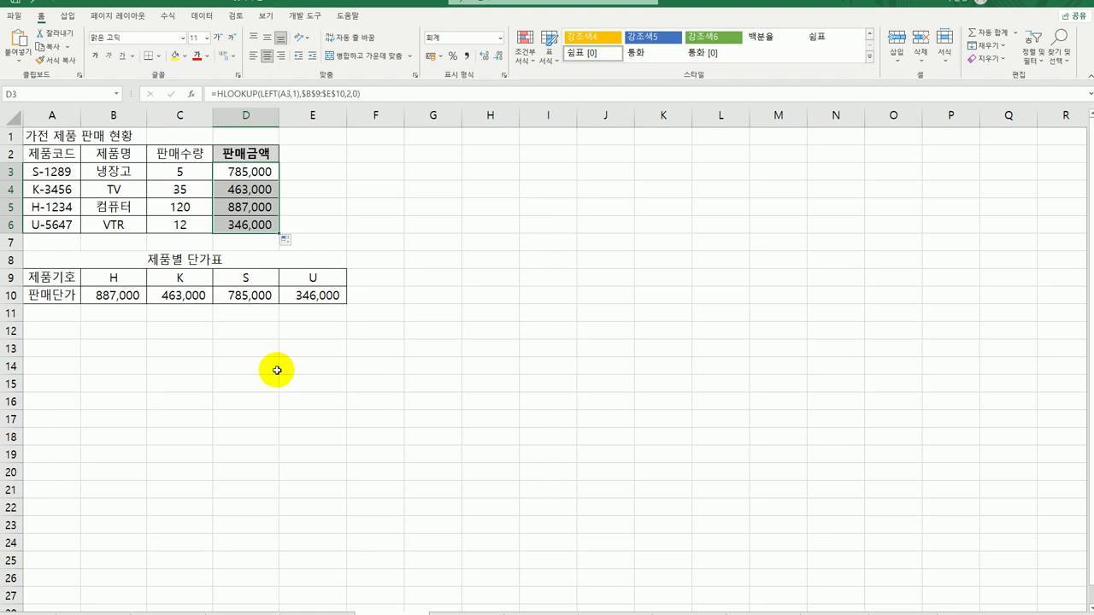
- Multiply the HLOOKUP formula in D3 by the quantity in C3, and copy the formula down to D6
double_click(248, 171)
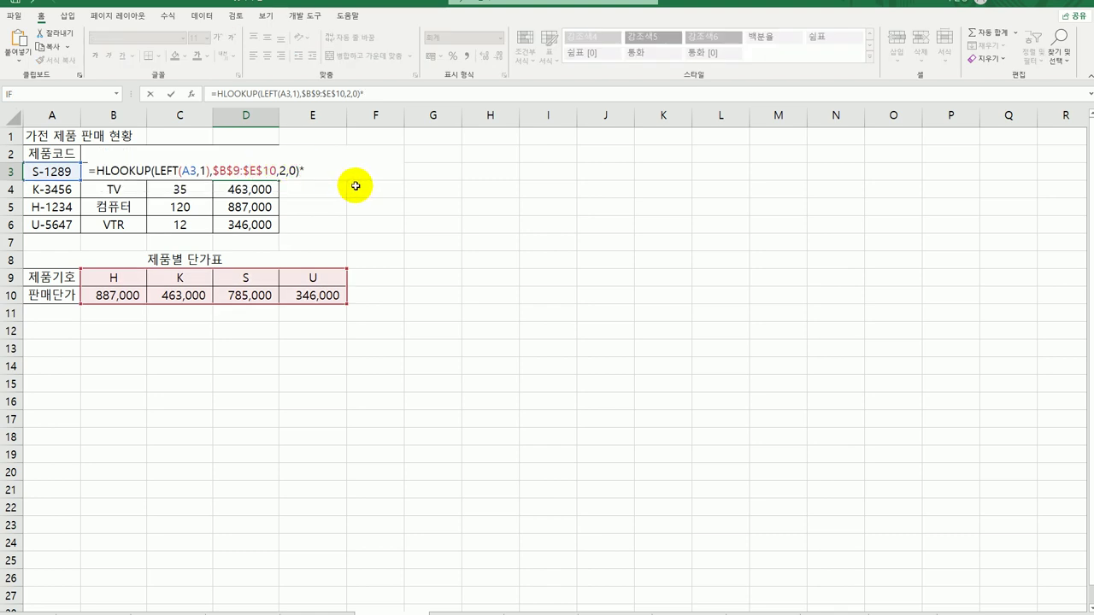
type("*c3")
key("ctrl+Return")
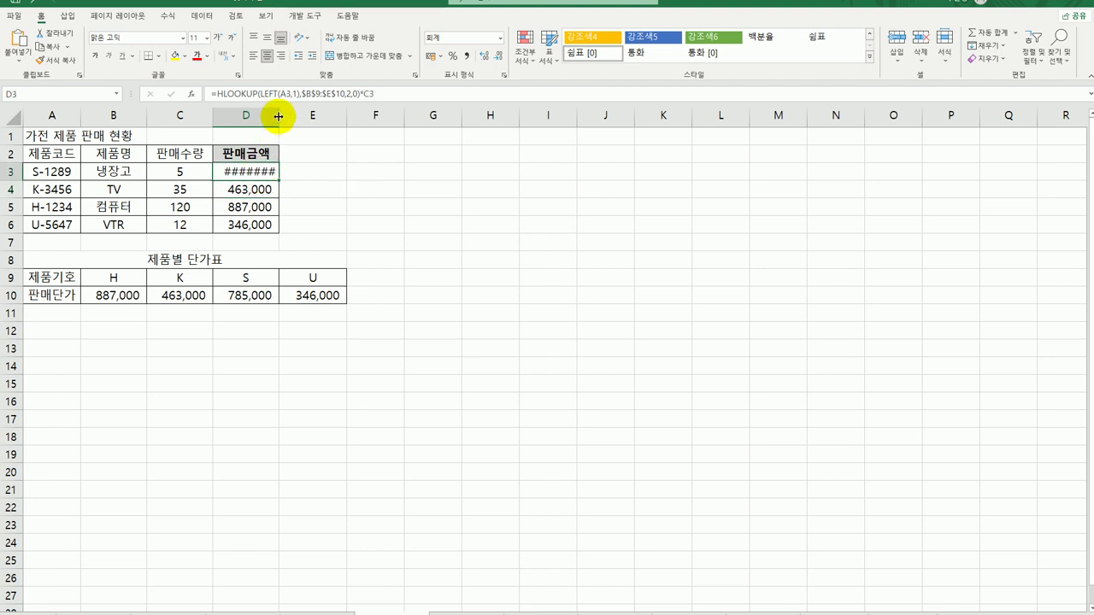
left_click_drag(278, 115, 286, 115)
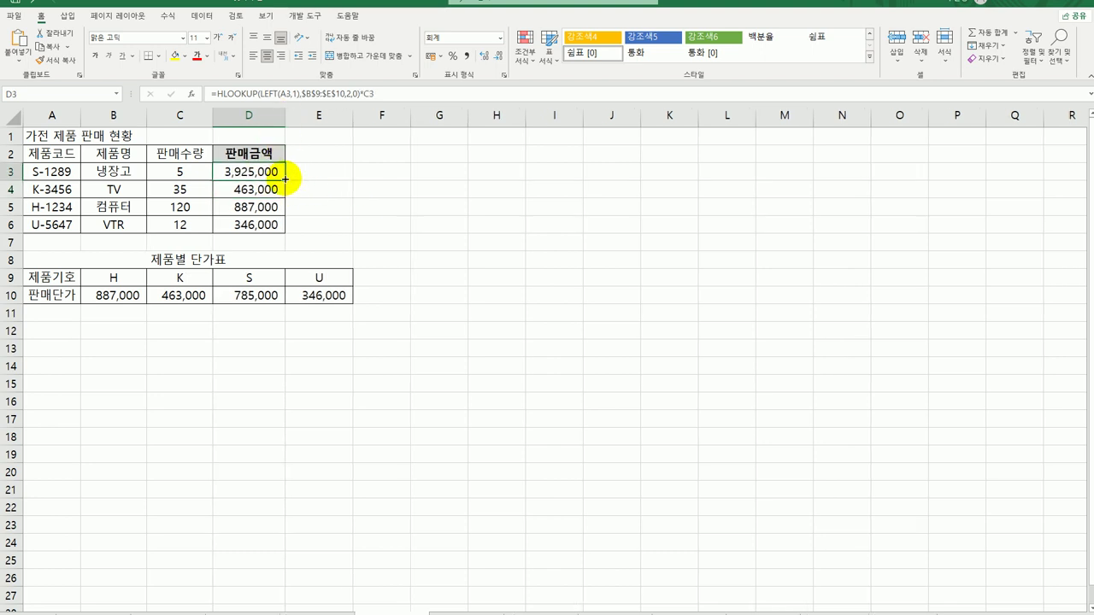
left_click_drag(285, 179, 285, 229)
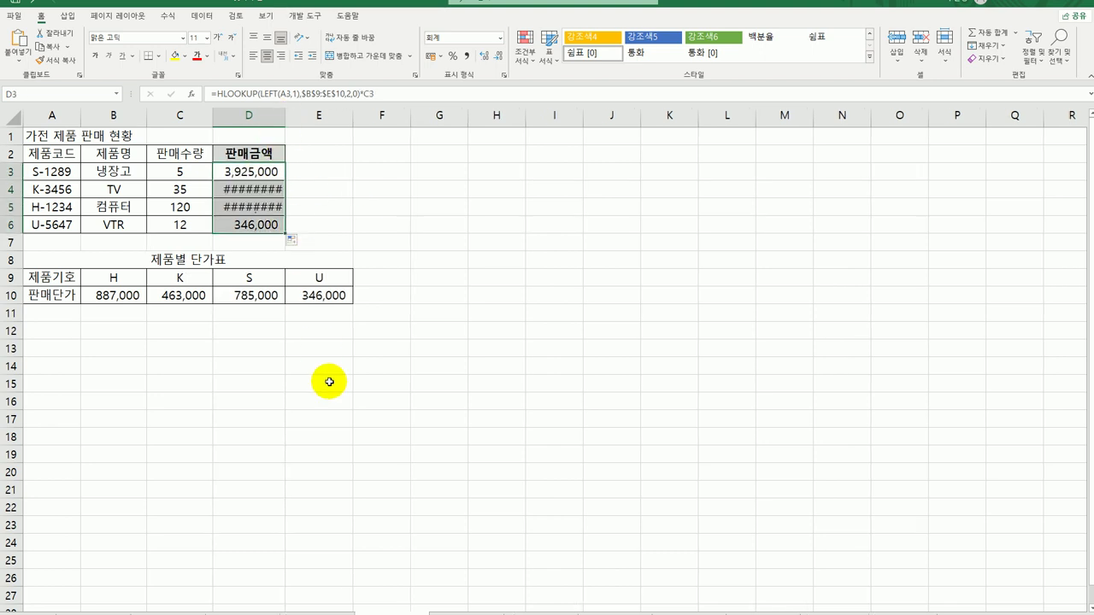
- Widen column D to fit all the sales amounts in full
double_click(284, 116)
left_click(422, 383)
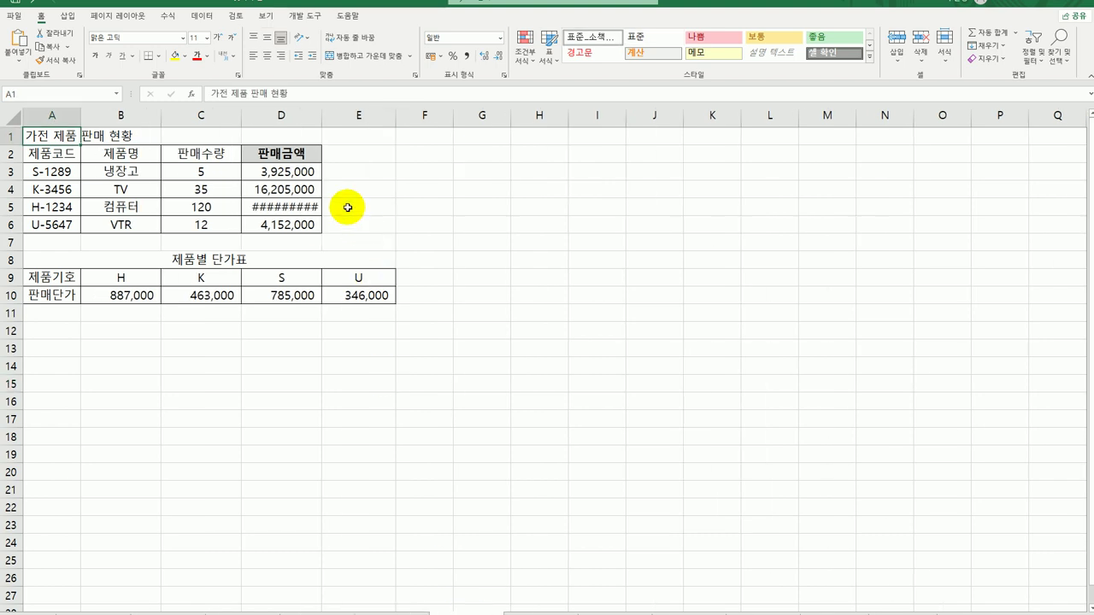
double_click(321, 126)
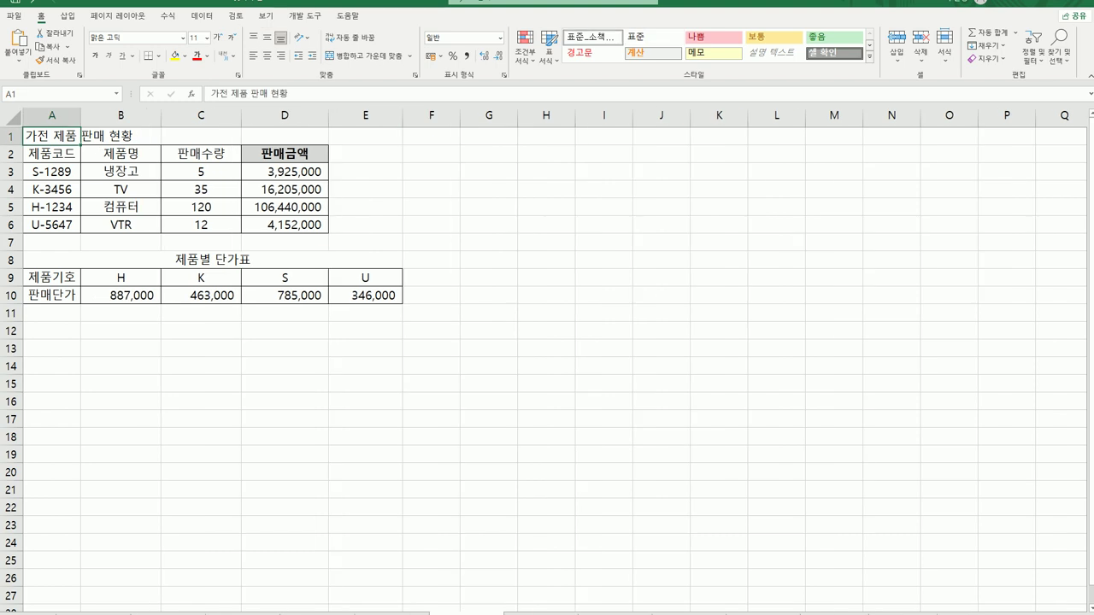
- On the 입사 지원자 현황 worksheet, start a VLOOKUP function in E3 and open its arguments dialog clear of the data
left_click(512, 610)
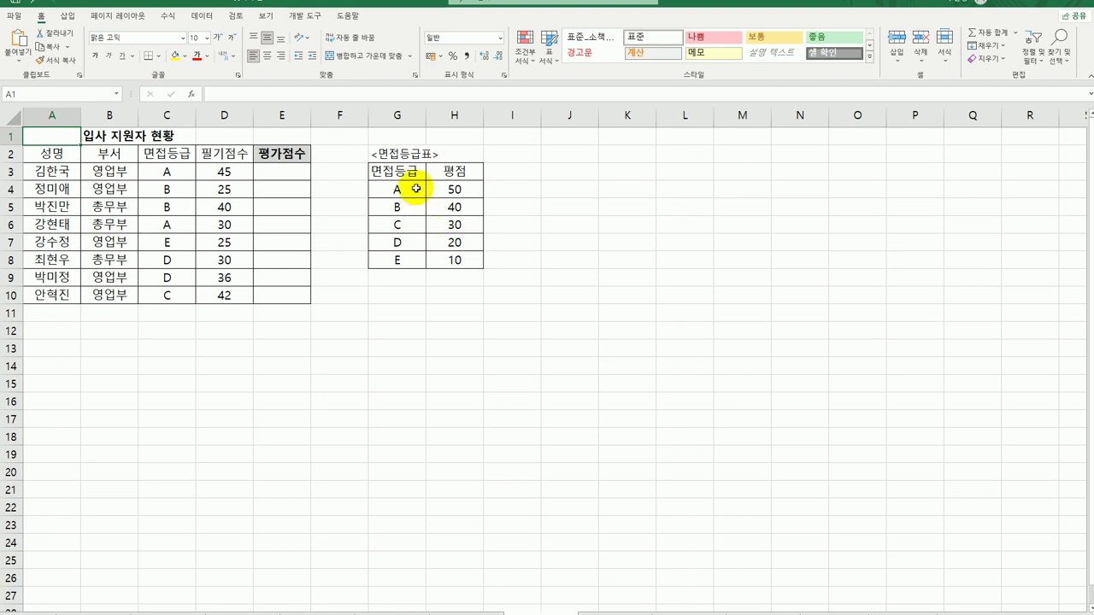
left_click_drag(416, 188, 410, 257)
left_click_drag(439, 193, 445, 257)
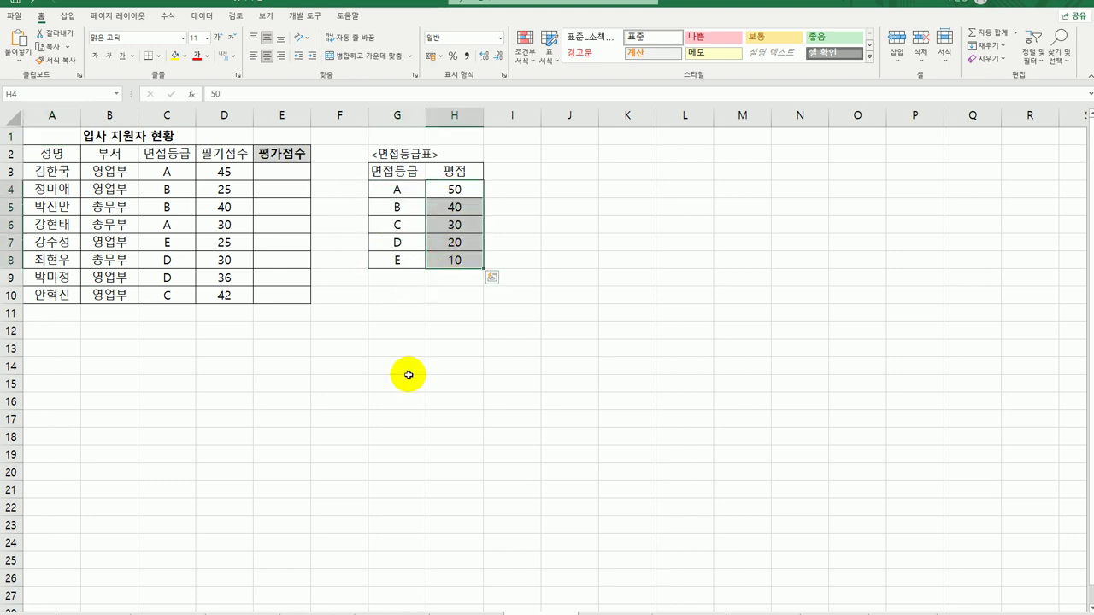
left_click(292, 174)
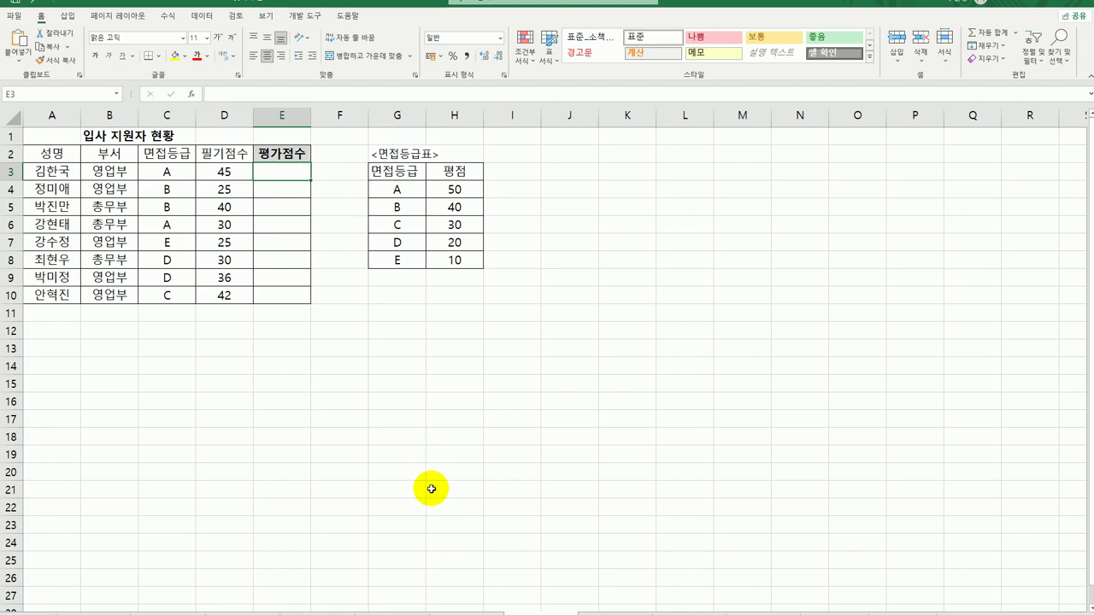
type("=vl")
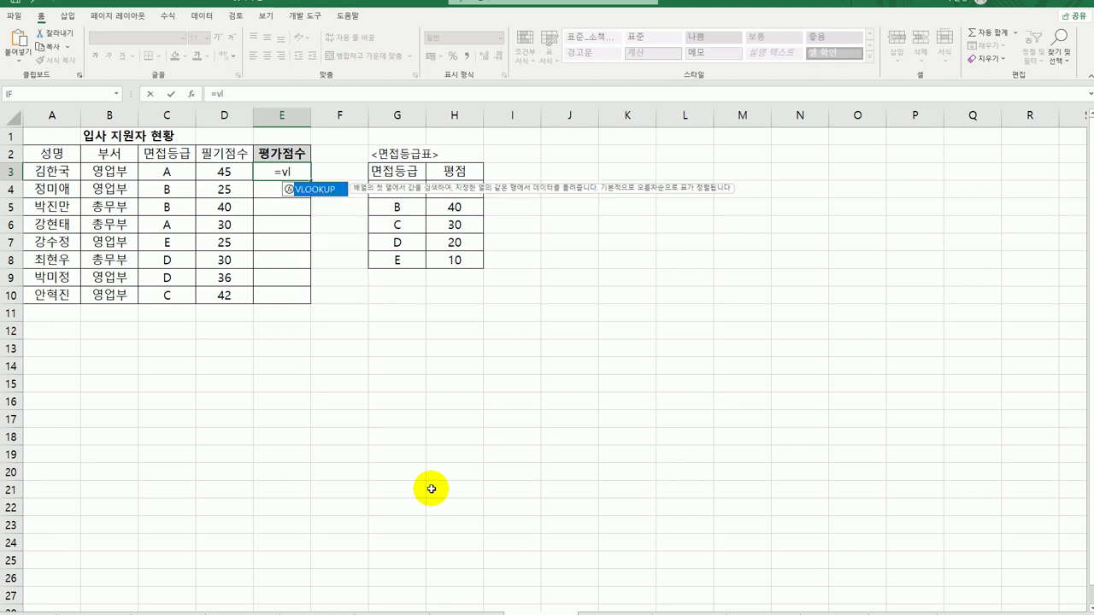
key("Tab")
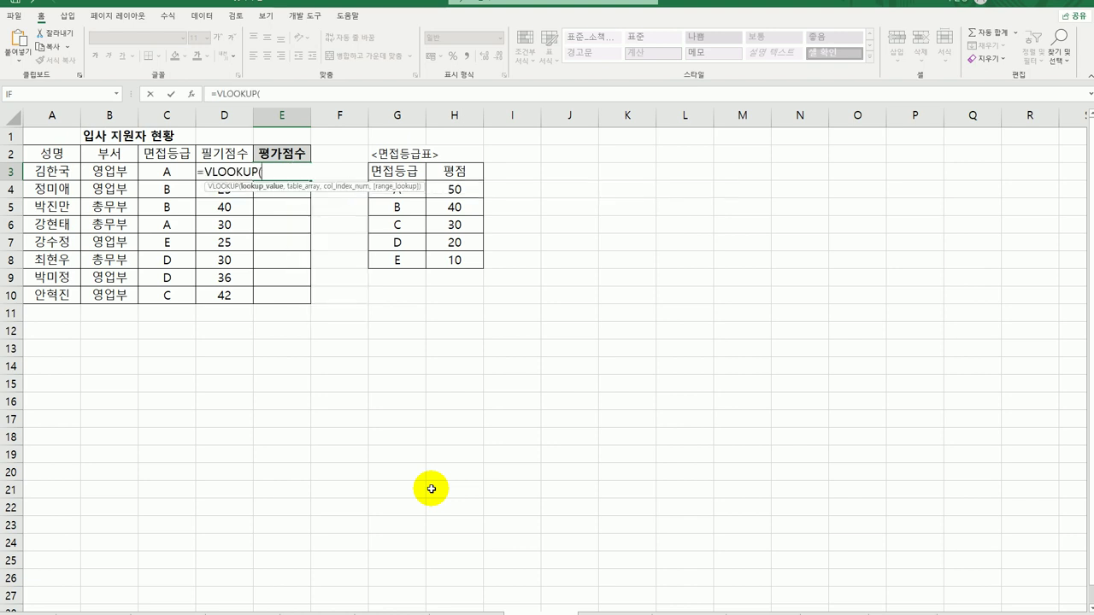
left_click(197, 92)
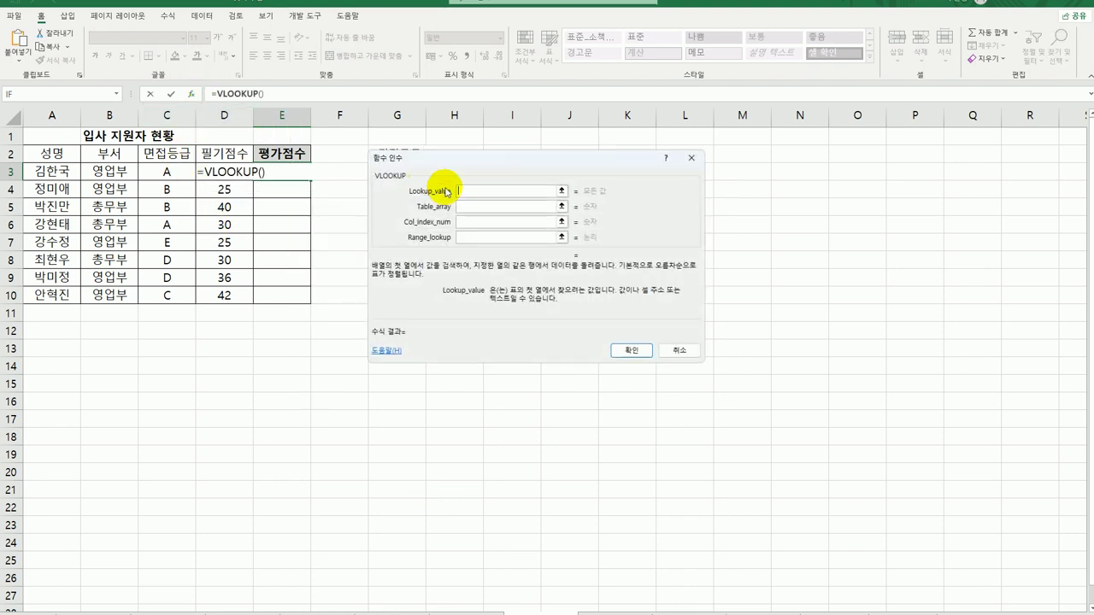
left_click_drag(495, 161, 410, 315)
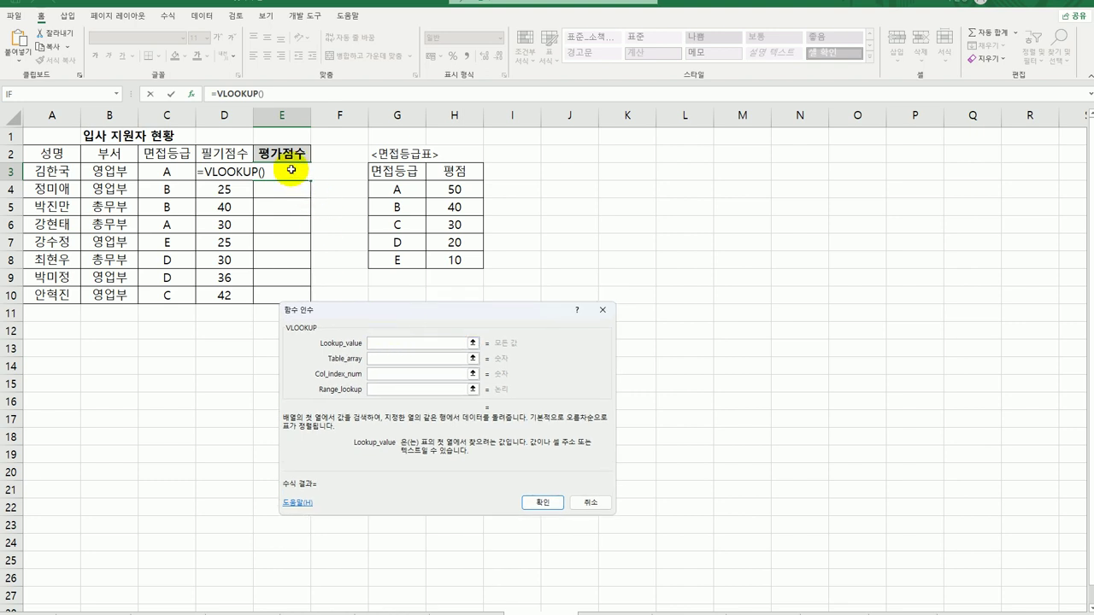
- Set the VLOOKUP lookup value to C3 and its table array to the interview grade table as the absolute range $G$4:$H$8
left_click(161, 171)
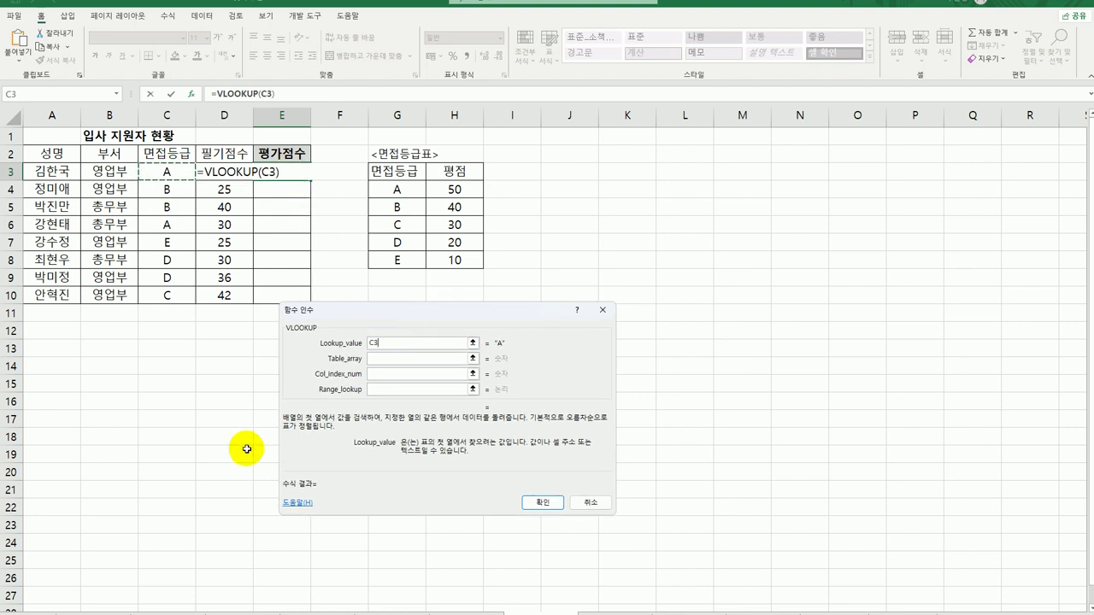
left_click(382, 362)
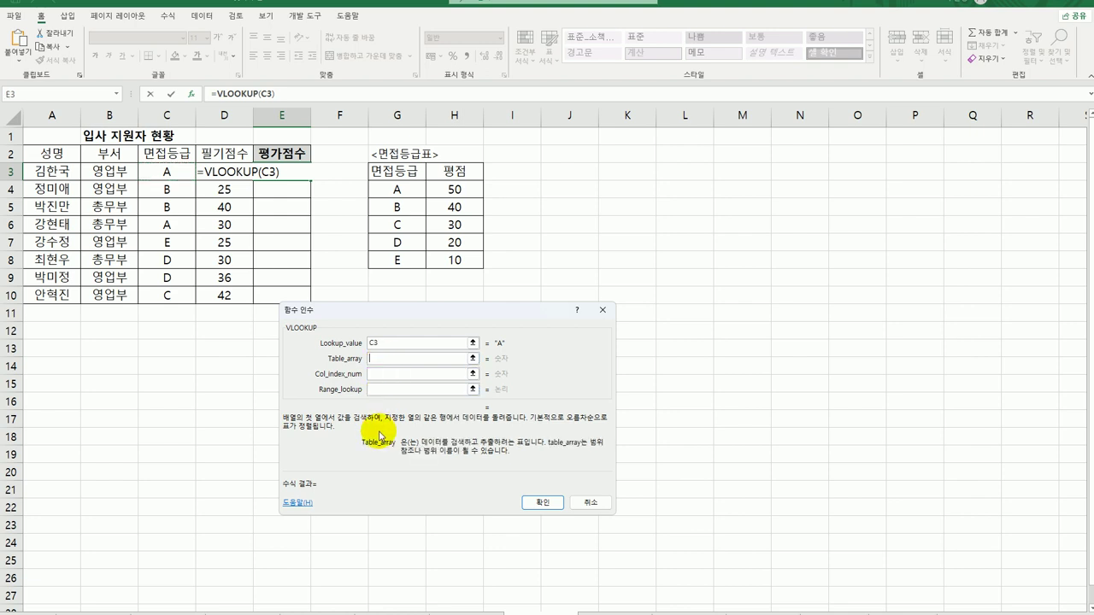
left_click_drag(417, 193, 453, 258)
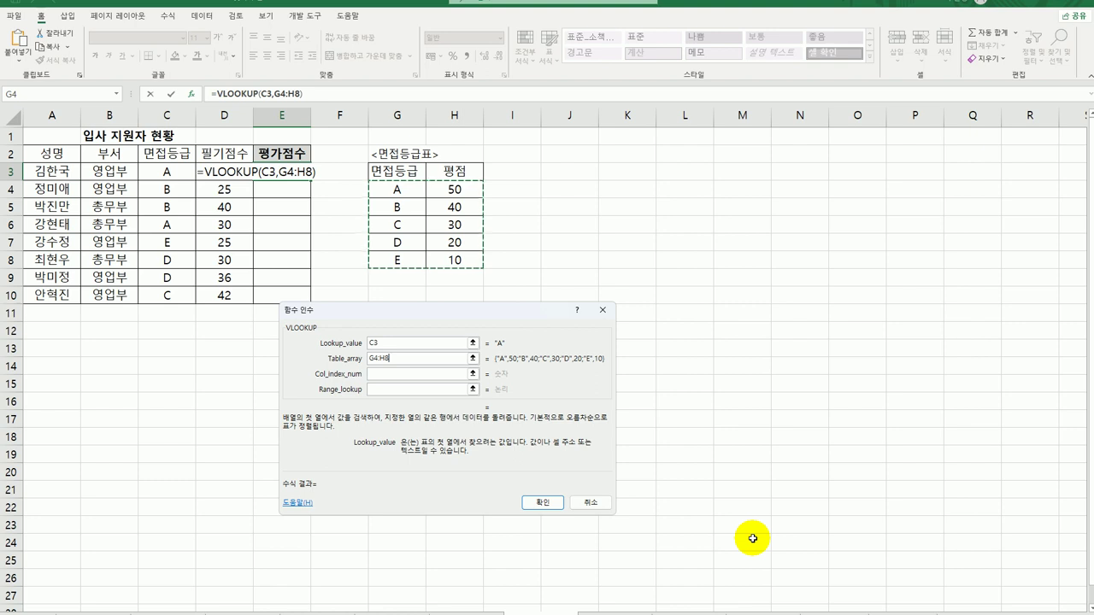
key("F4")
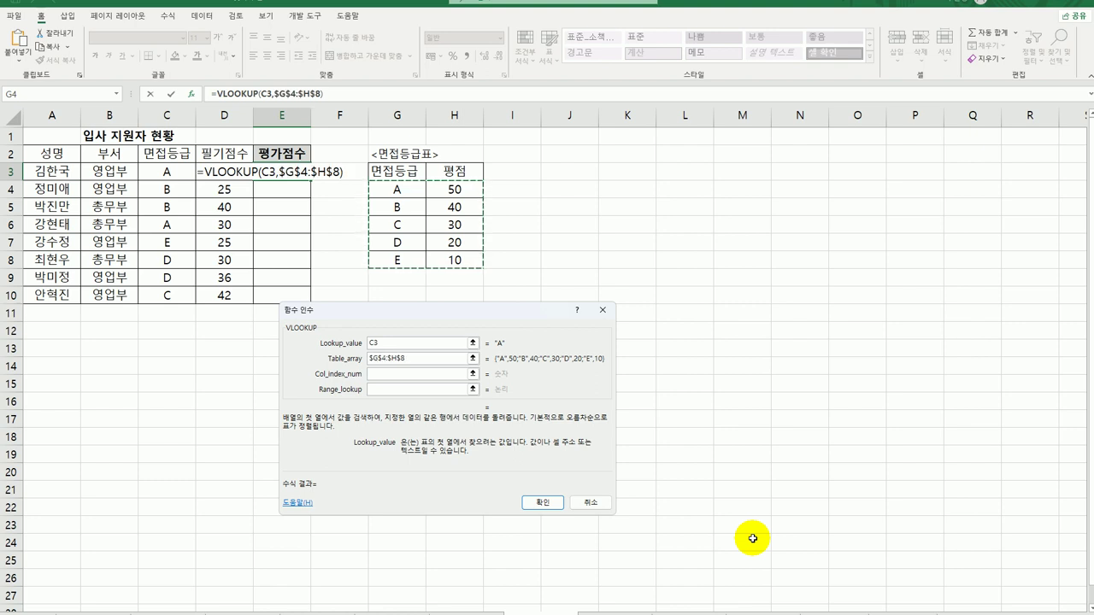
- Complete the VLOOKUP with column index 2 and range lookup 0, and copy the formula from E3 down to E10
left_click(376, 374)
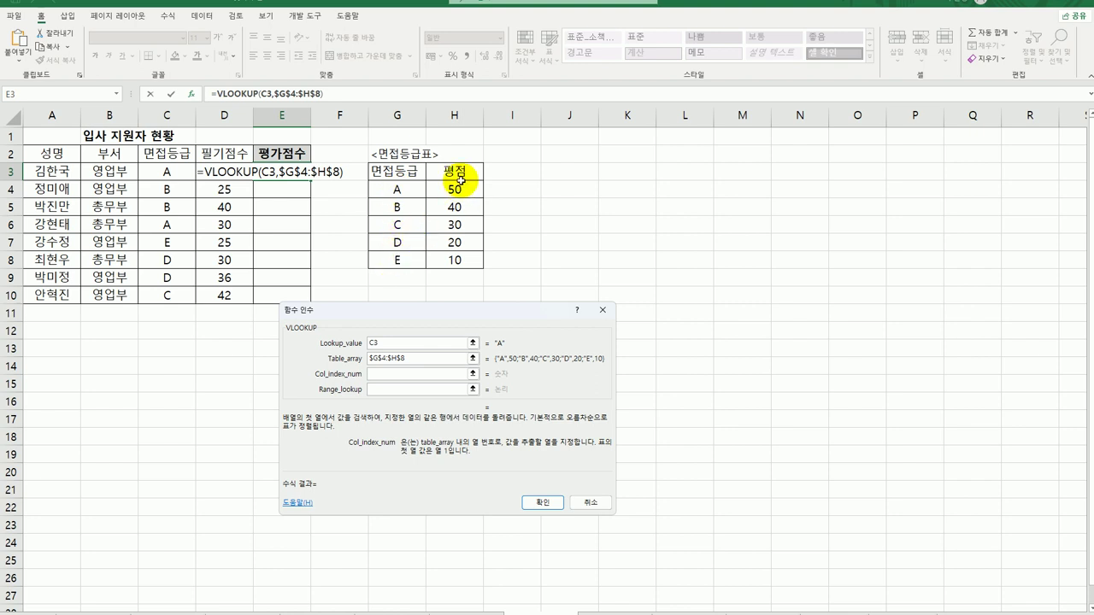
type("2")
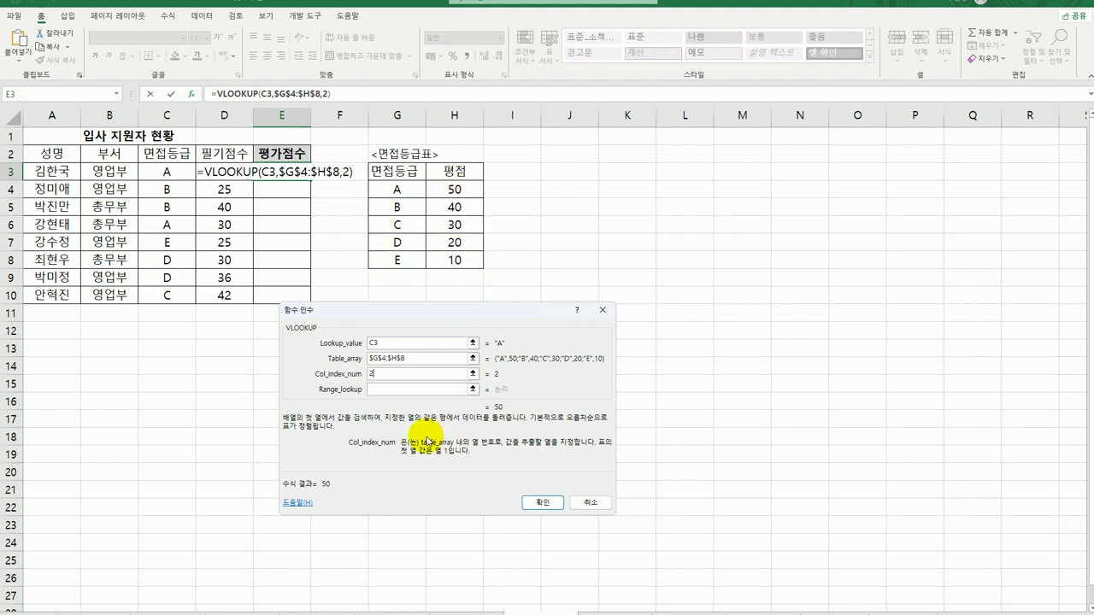
left_click(408, 390)
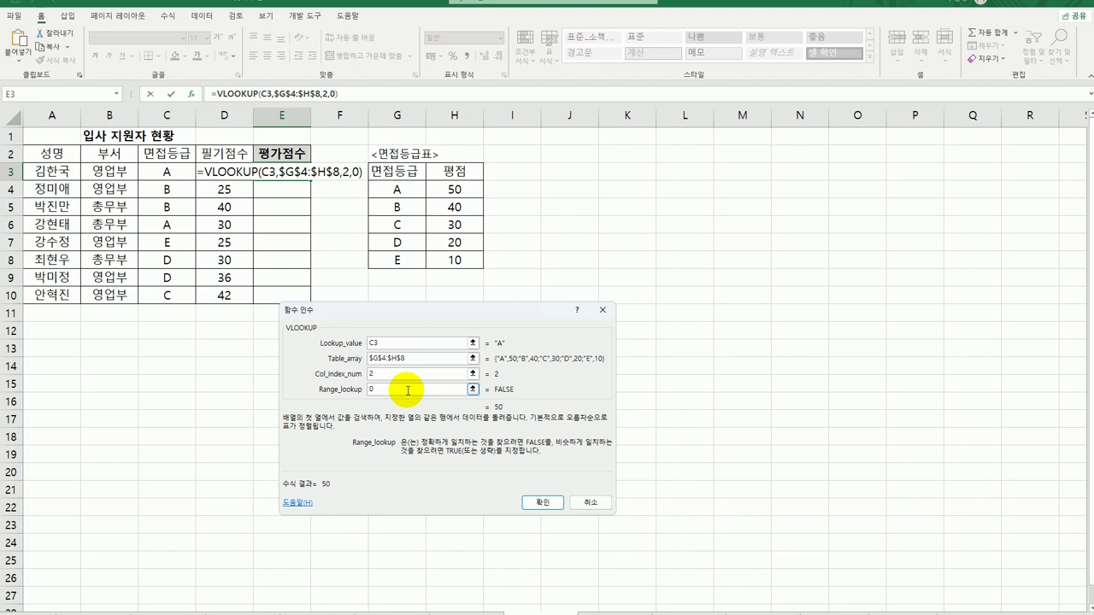
left_click(549, 504)
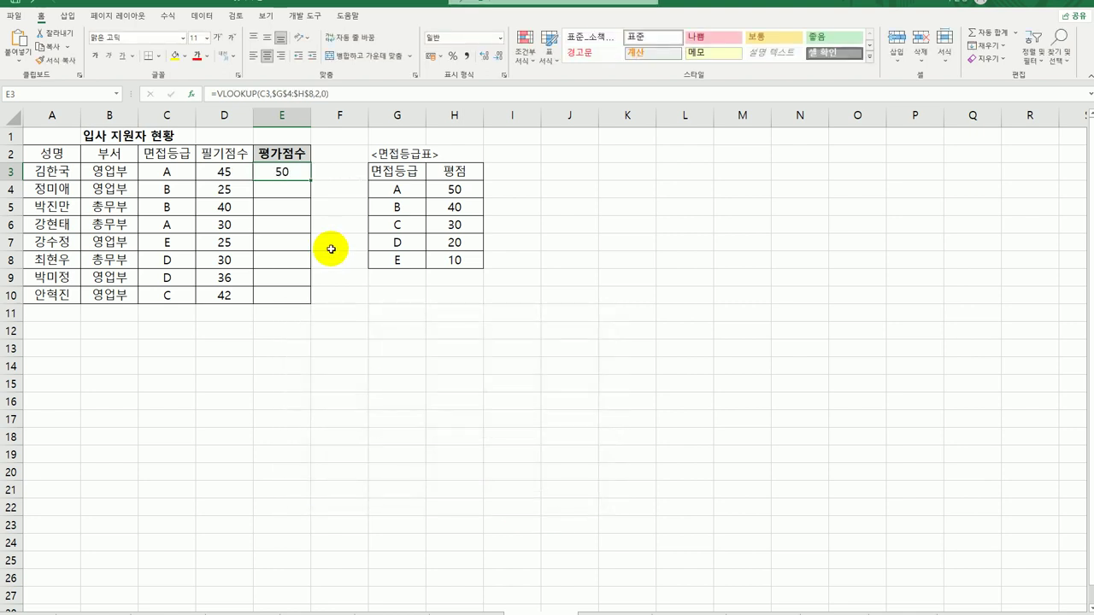
left_click_drag(309, 182, 310, 301)
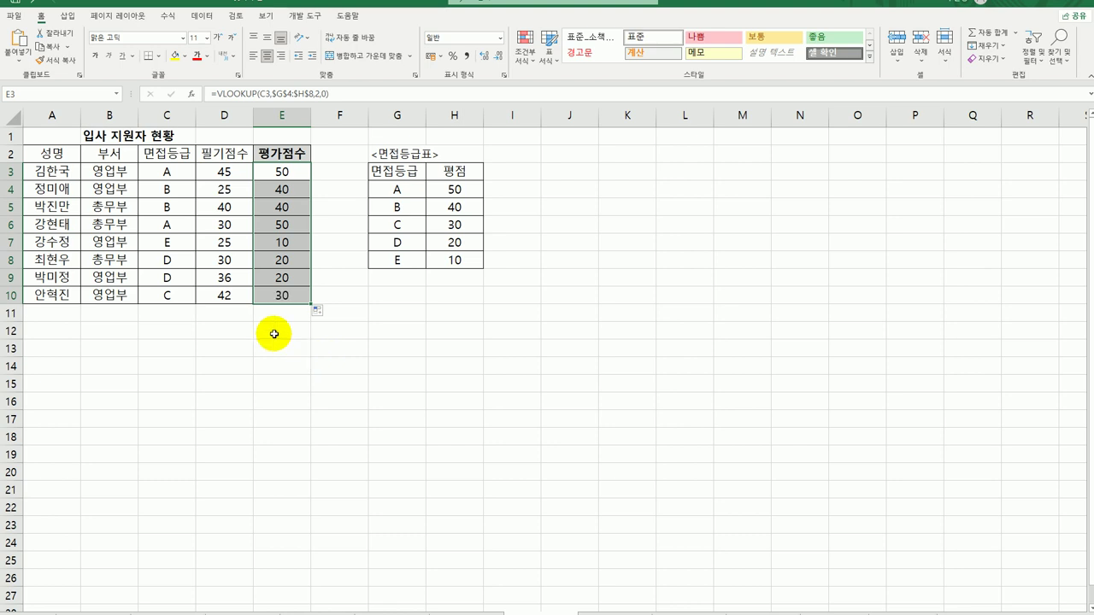
left_click(287, 297)
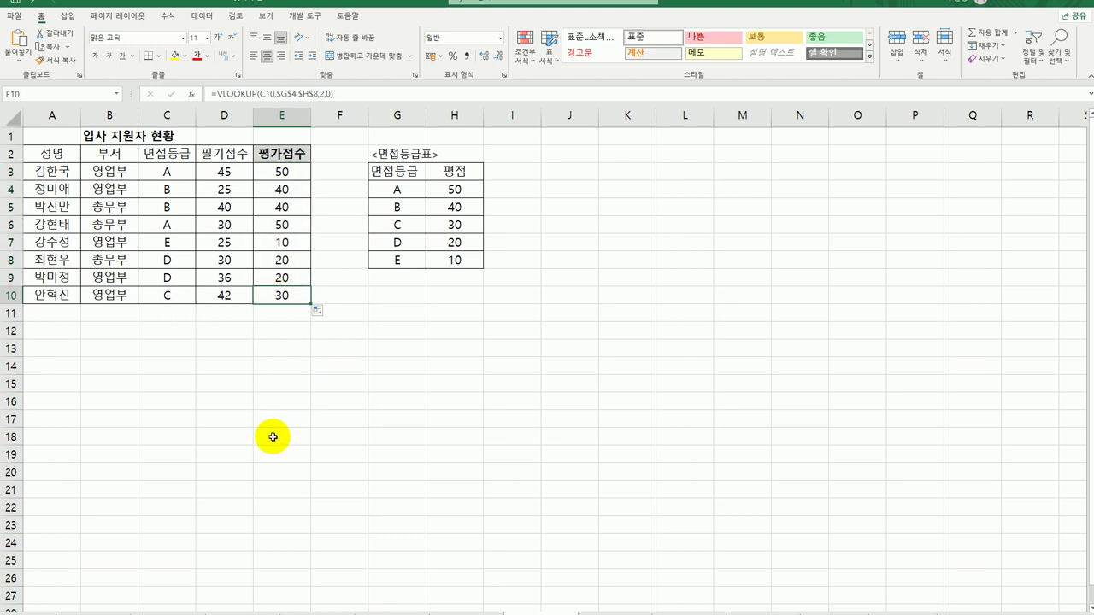
- Add the written test score to the E3 formula by appending +D3, and copy the formula down to E10
left_click(271, 176)
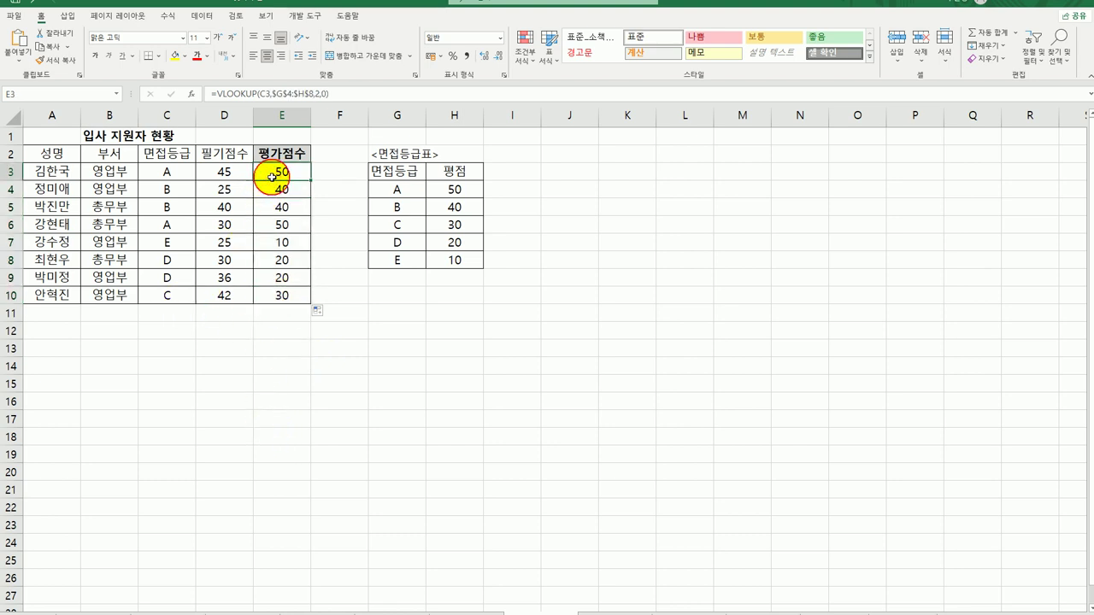
left_click(332, 95)
type("+")
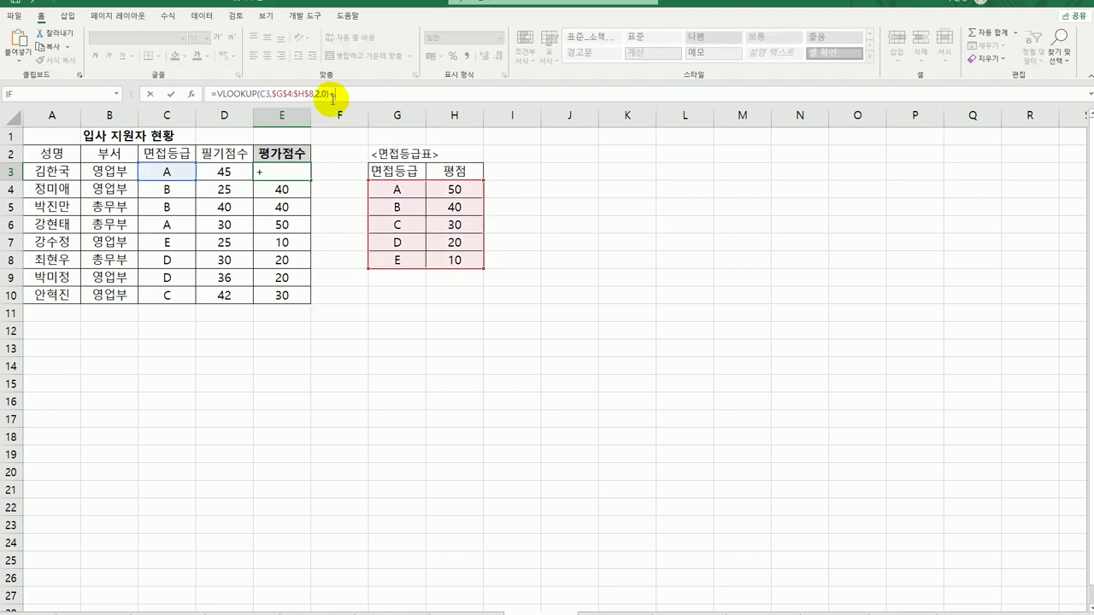
left_click(222, 172)
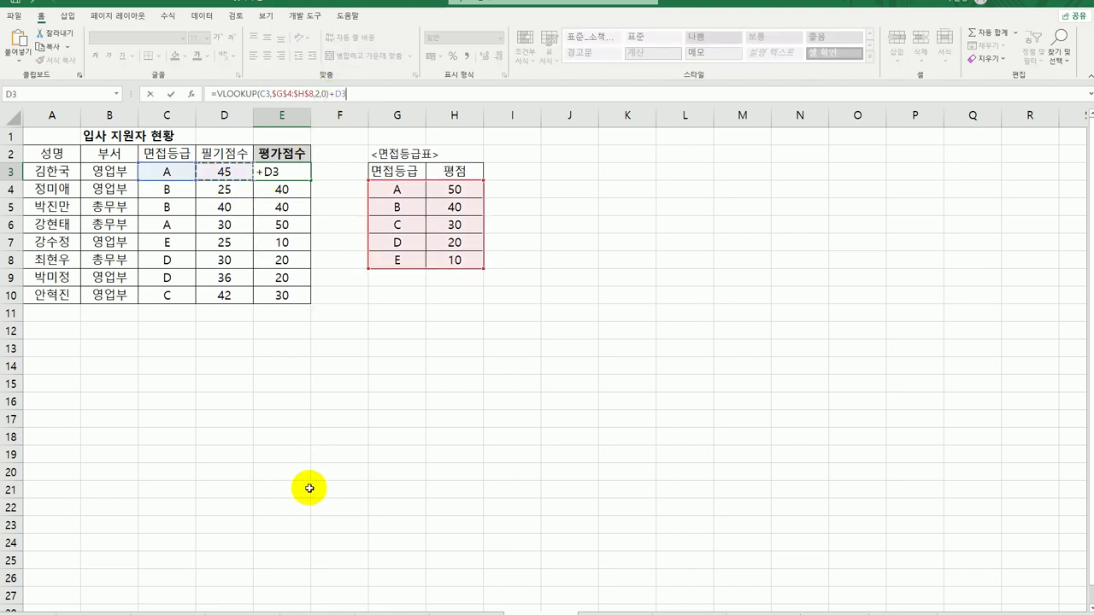
key("Return")
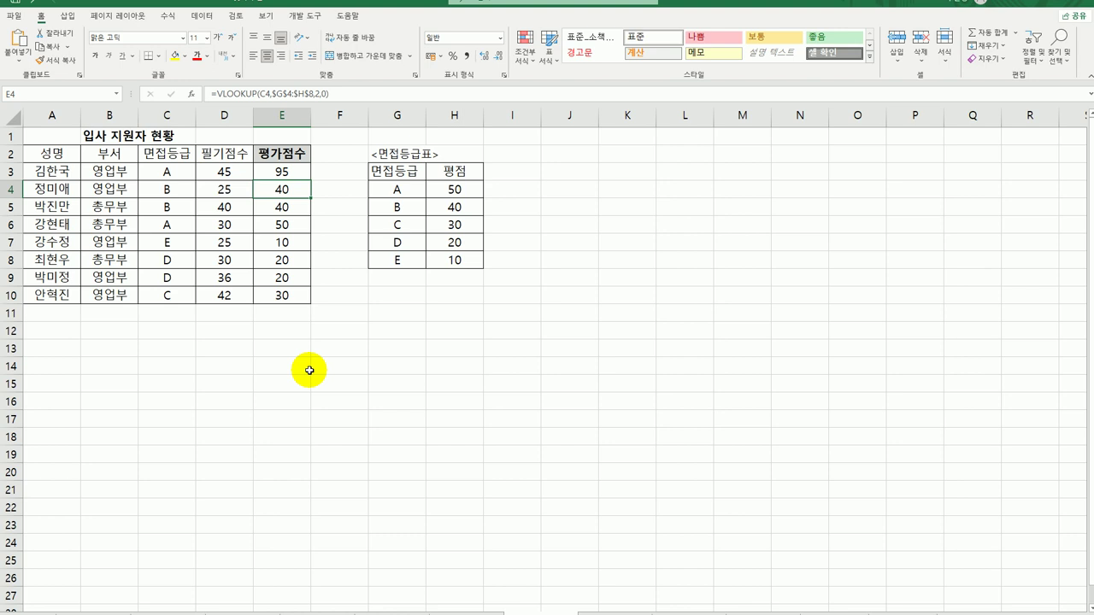
left_click(297, 172)
left_click_drag(310, 180, 311, 300)
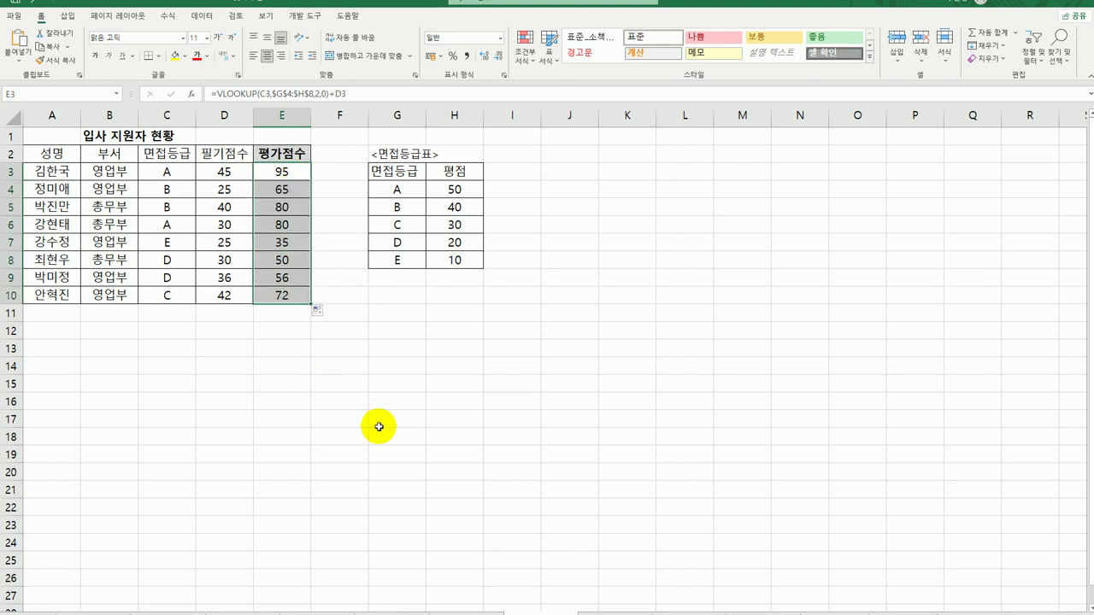
left_click(378, 426)
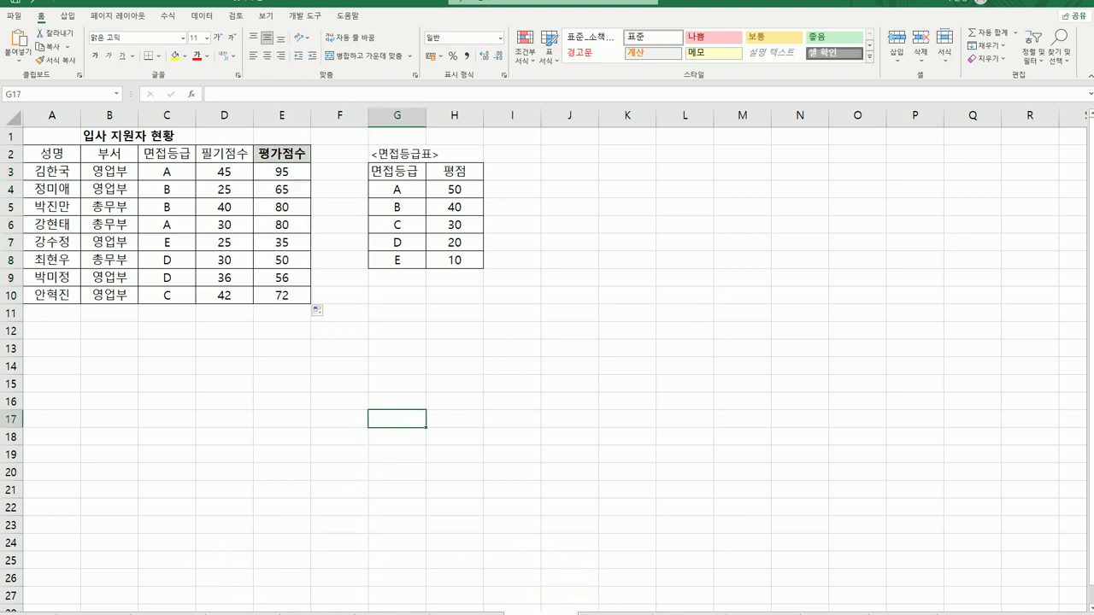
key("ctrl+Home")
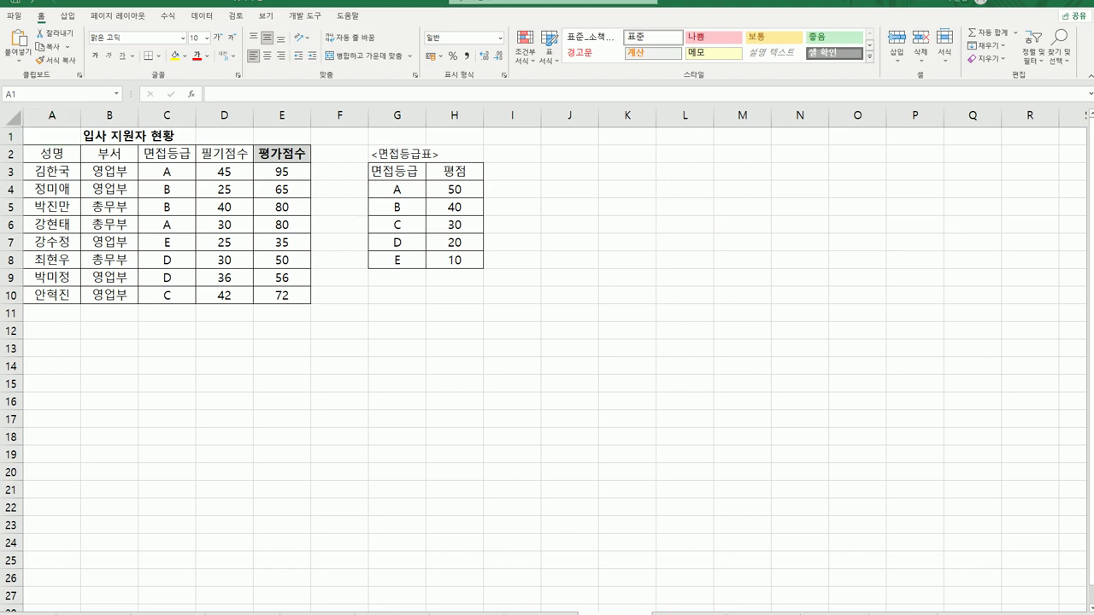
- Open the 대한고 신입생 지원 현황 worksheet and highlight the school code table in F3:G8
left_click(674, 607)
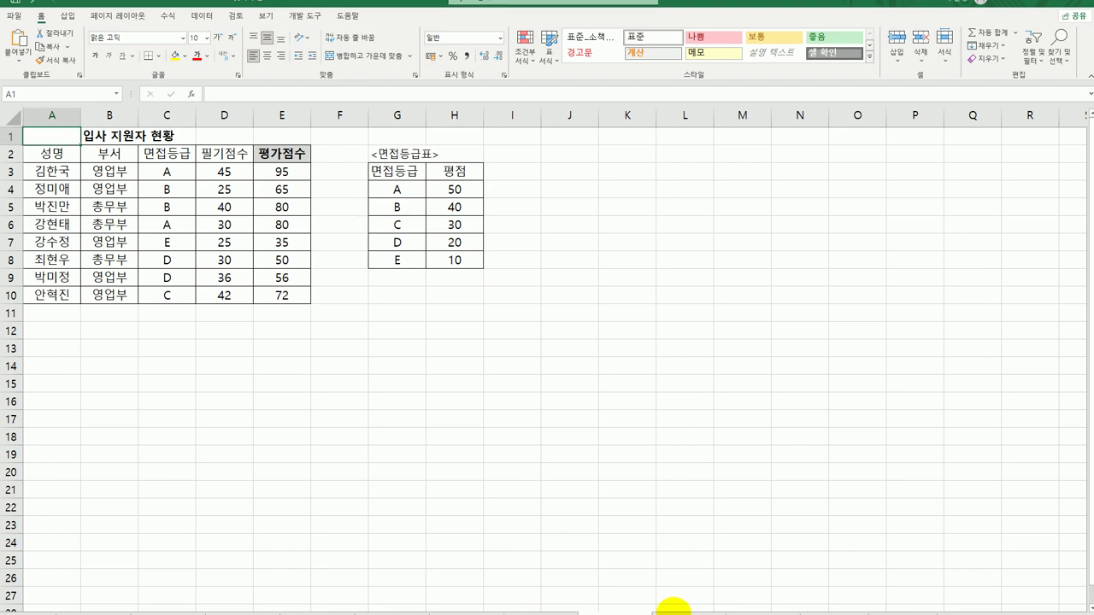
left_click(529, 437)
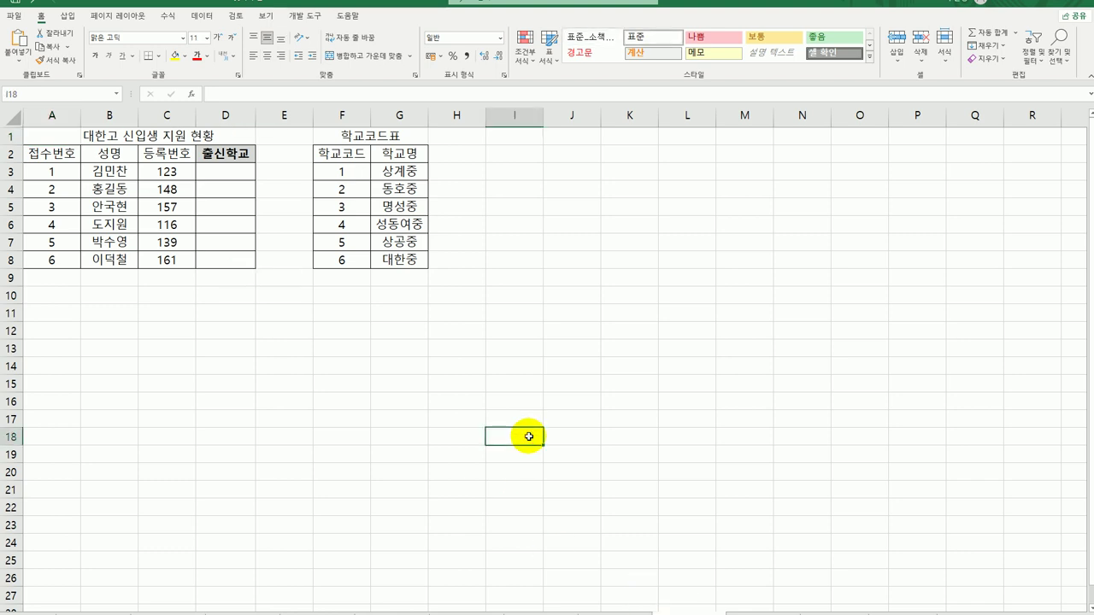
left_click_drag(354, 171, 389, 263)
left_click(402, 363)
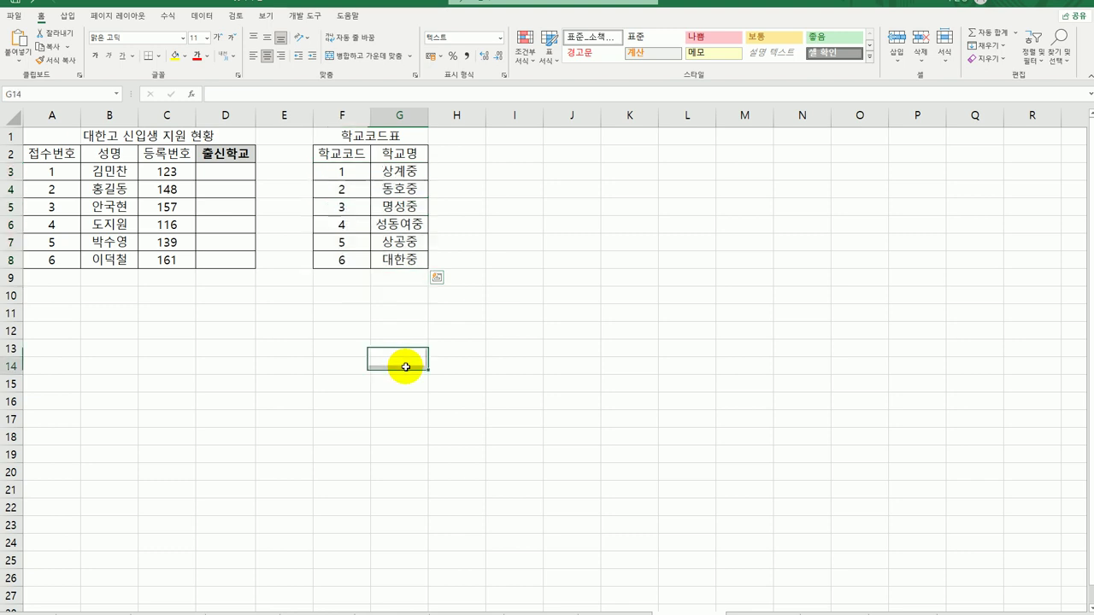
left_click(226, 172)
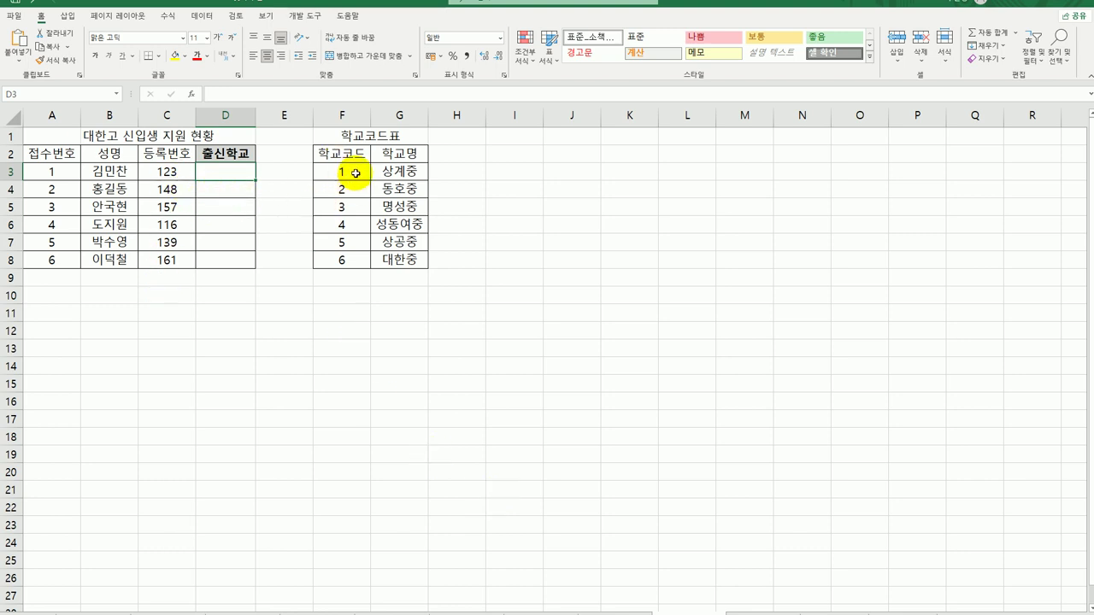
left_click_drag(353, 171, 395, 258)
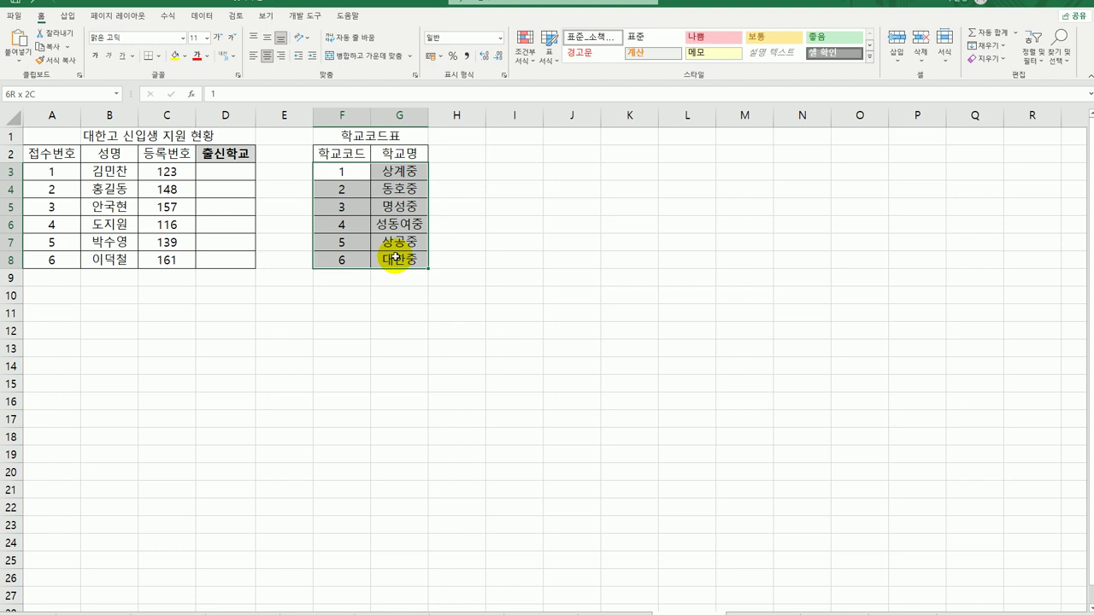
- Extract the school code in D3 using MID with text C3, start number 2 and 1 character, and copy the formula down to D8
left_click(215, 171)
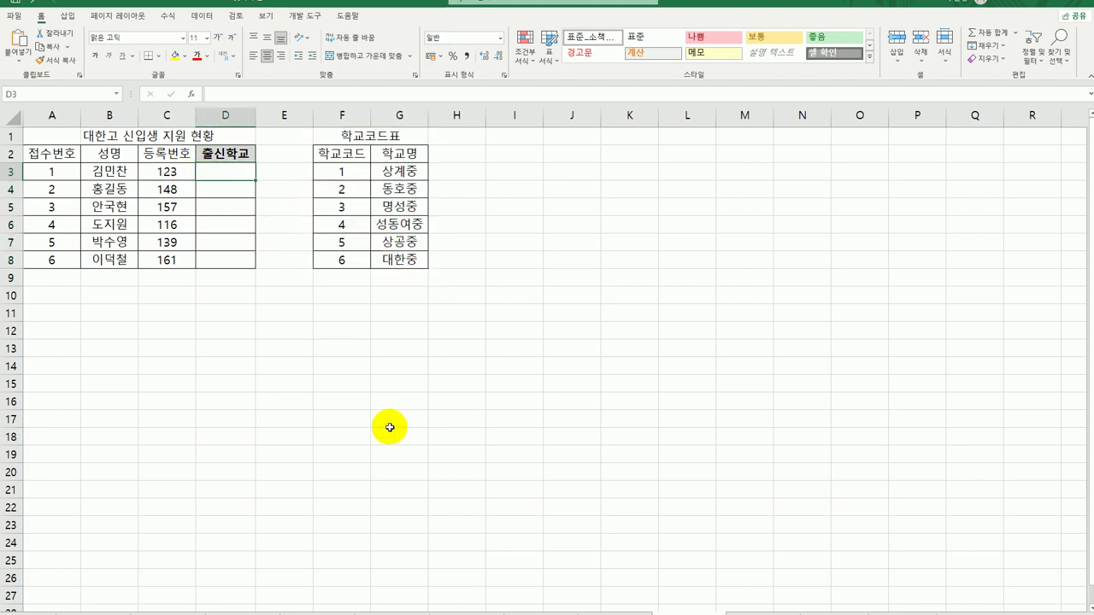
type("=MID(")
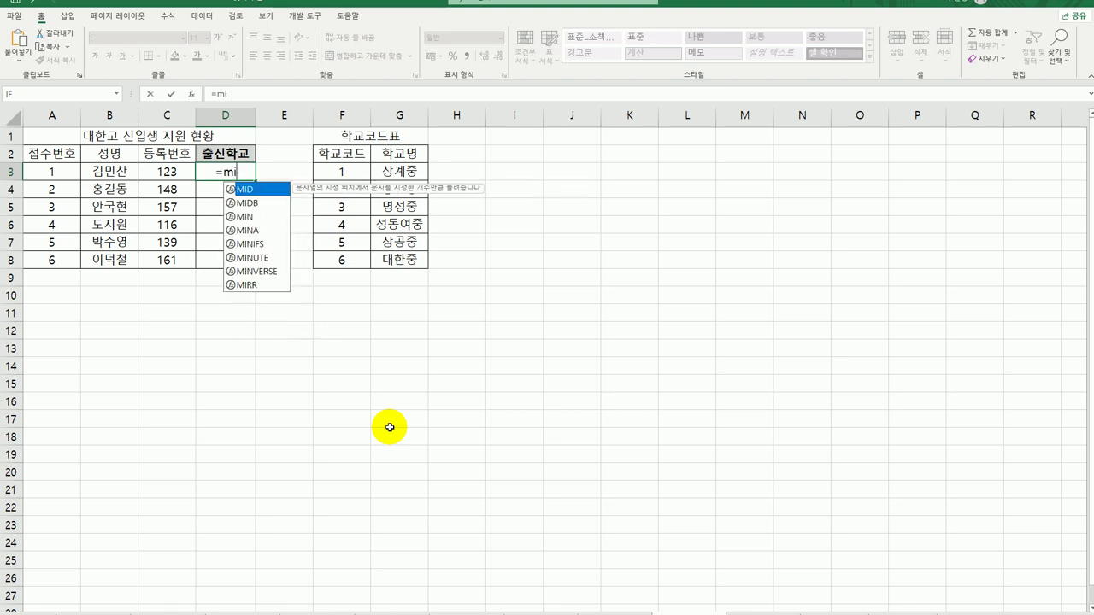
left_click(191, 94)
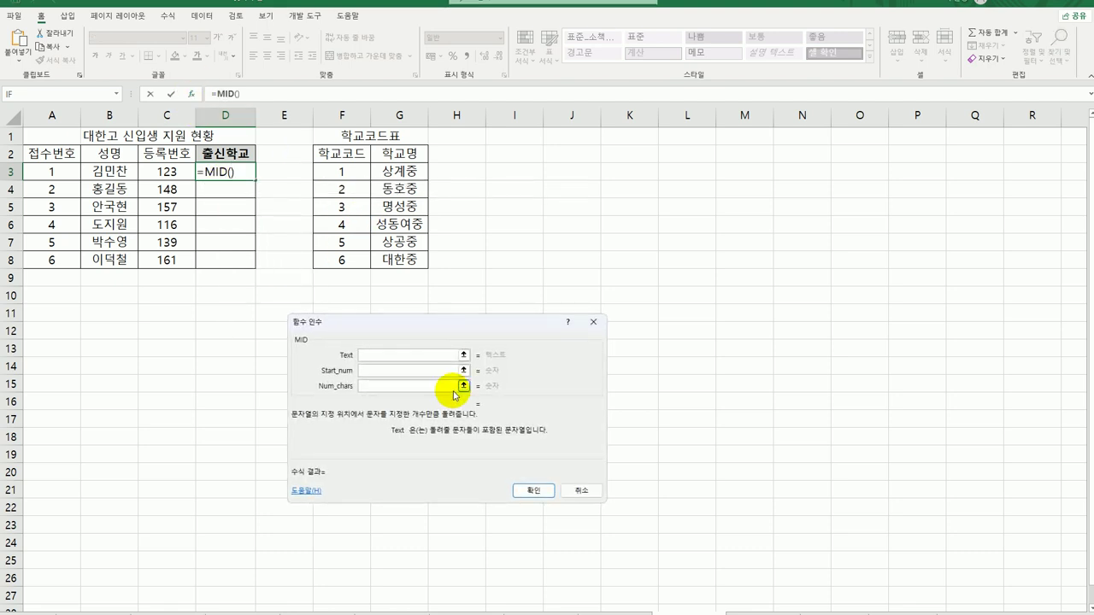
left_click(162, 172)
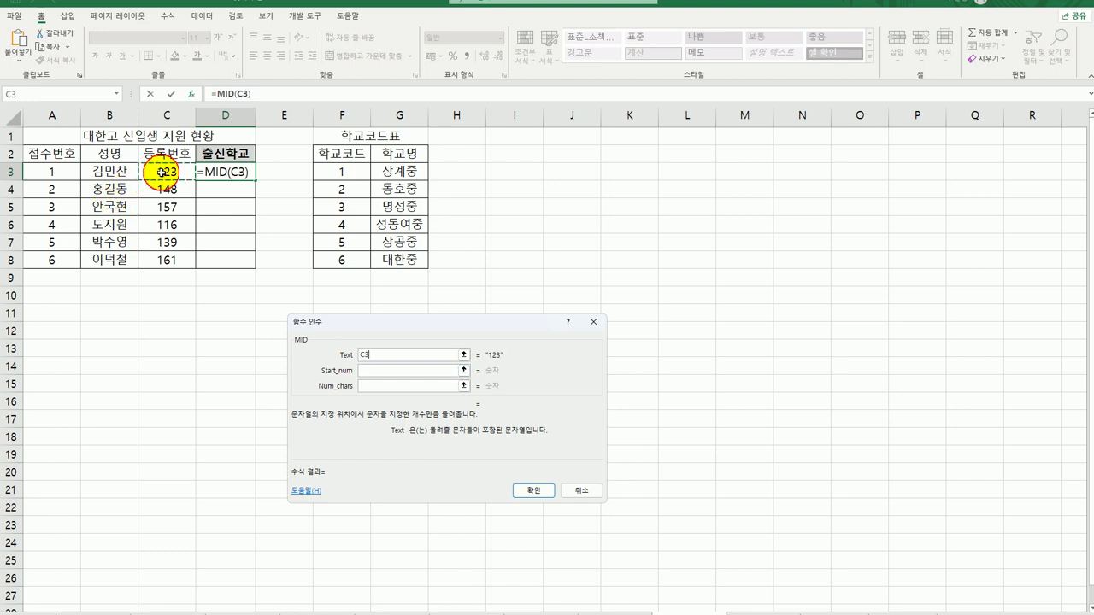
left_click(363, 371)
type("2")
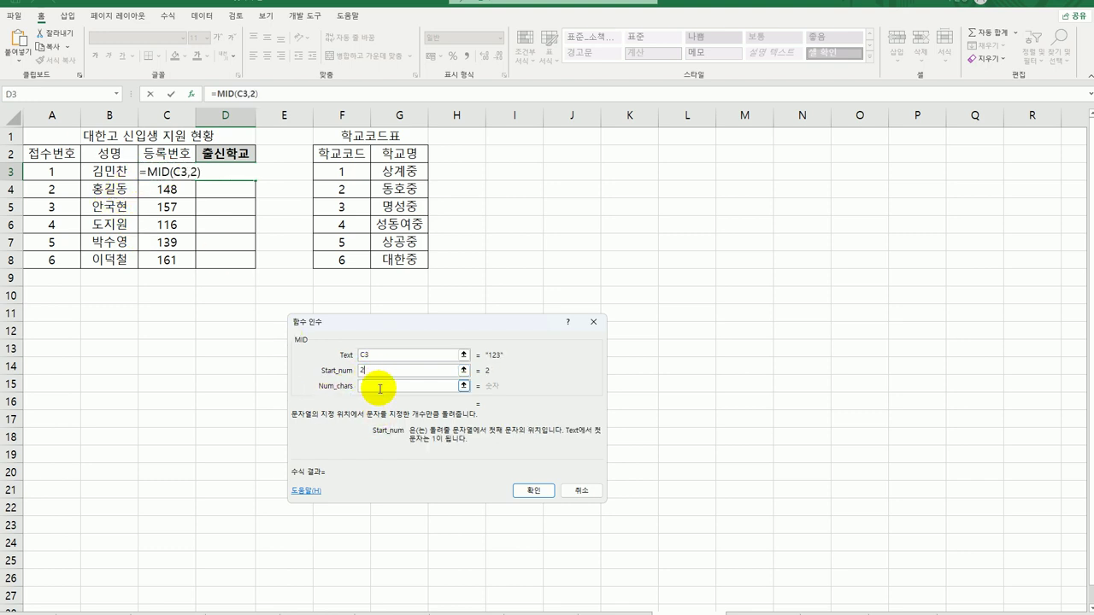
left_click(379, 387)
type("1")
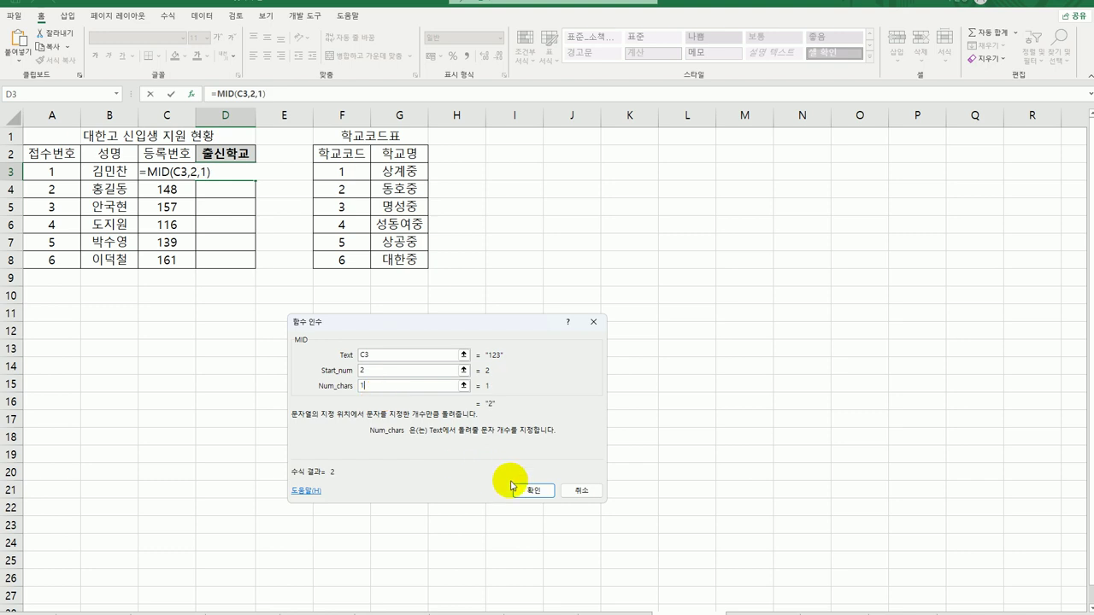
left_click(525, 489)
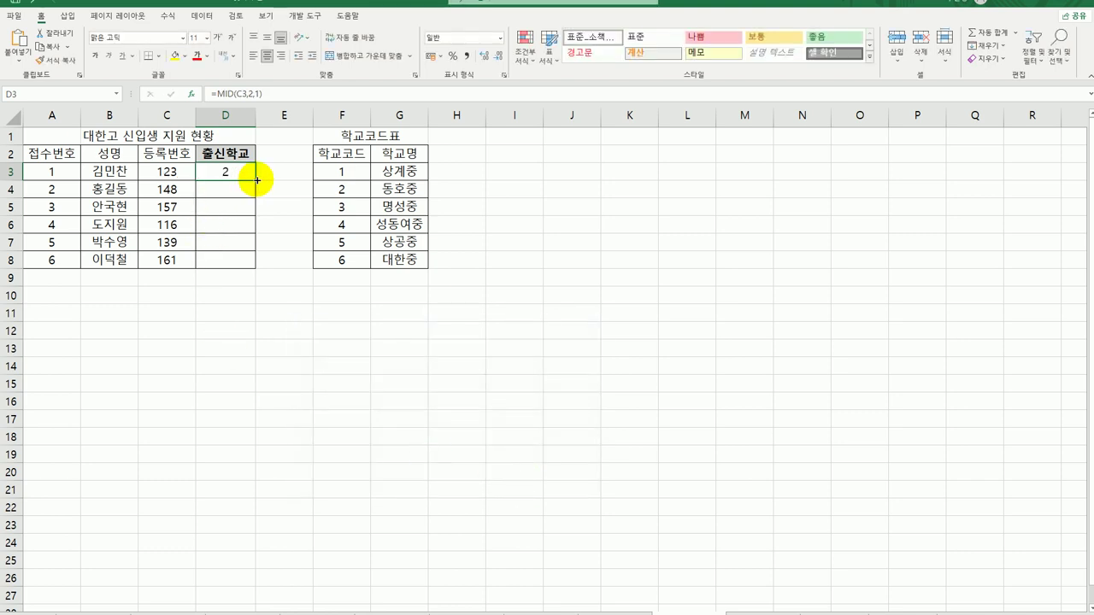
left_click_drag(254, 177, 254, 268)
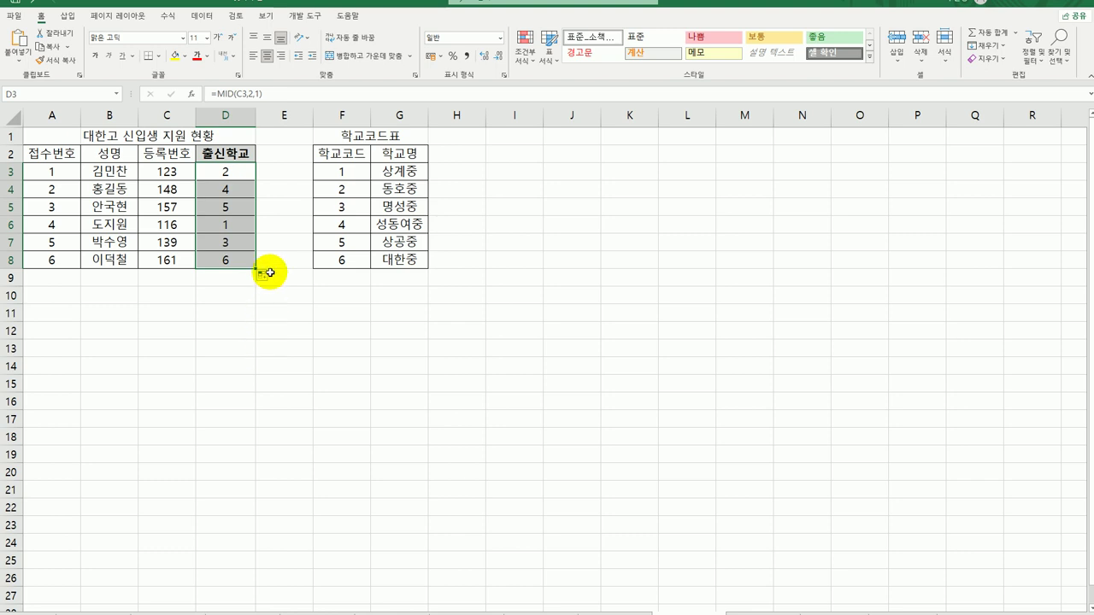
- Wrap the MID formula in D3 inside VLOOKUP as its lookup value and open the VLOOKUP arguments dialog
double_click(218, 170)
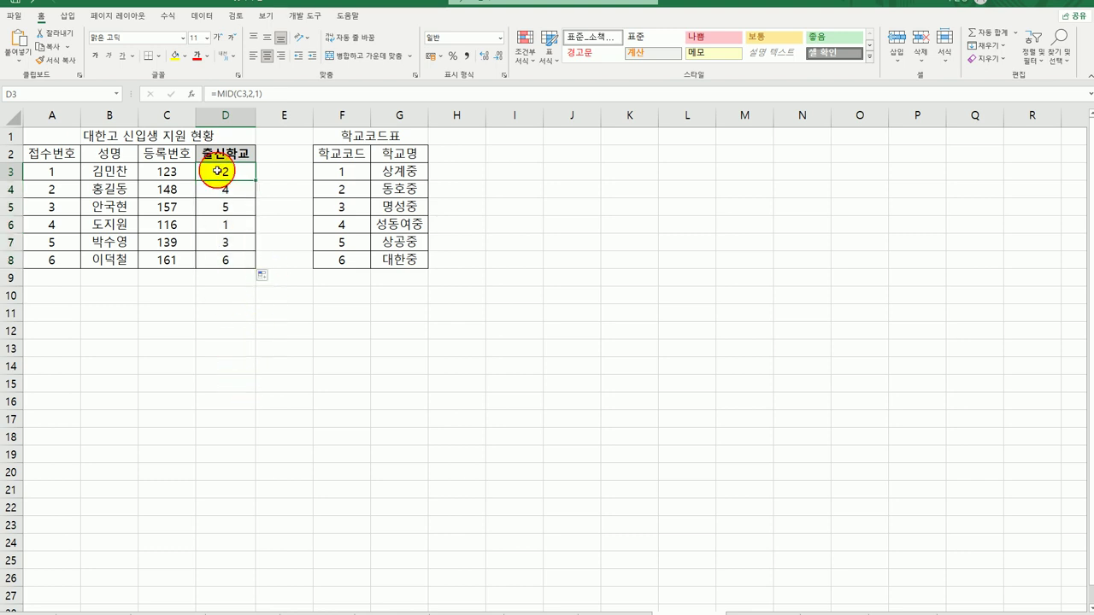
left_click(142, 170)
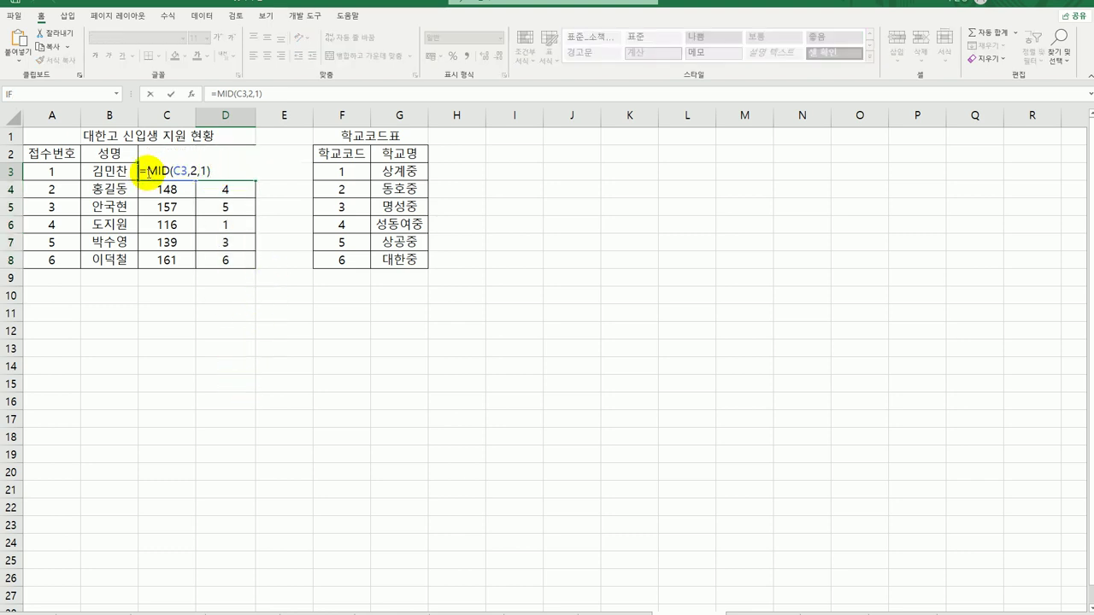
type("v")
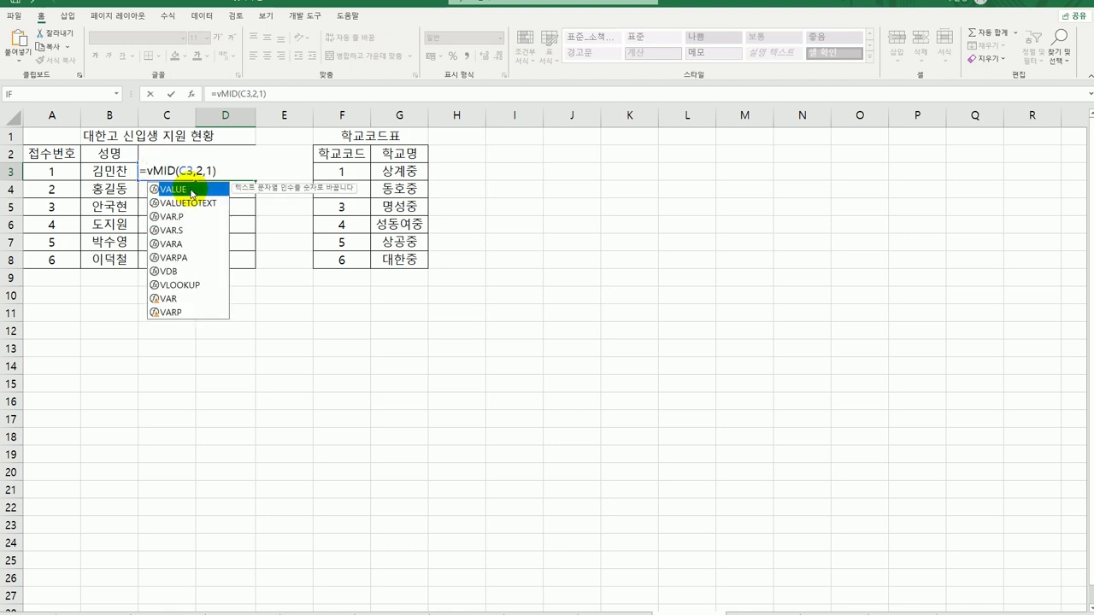
type("l")
double_click(191, 193)
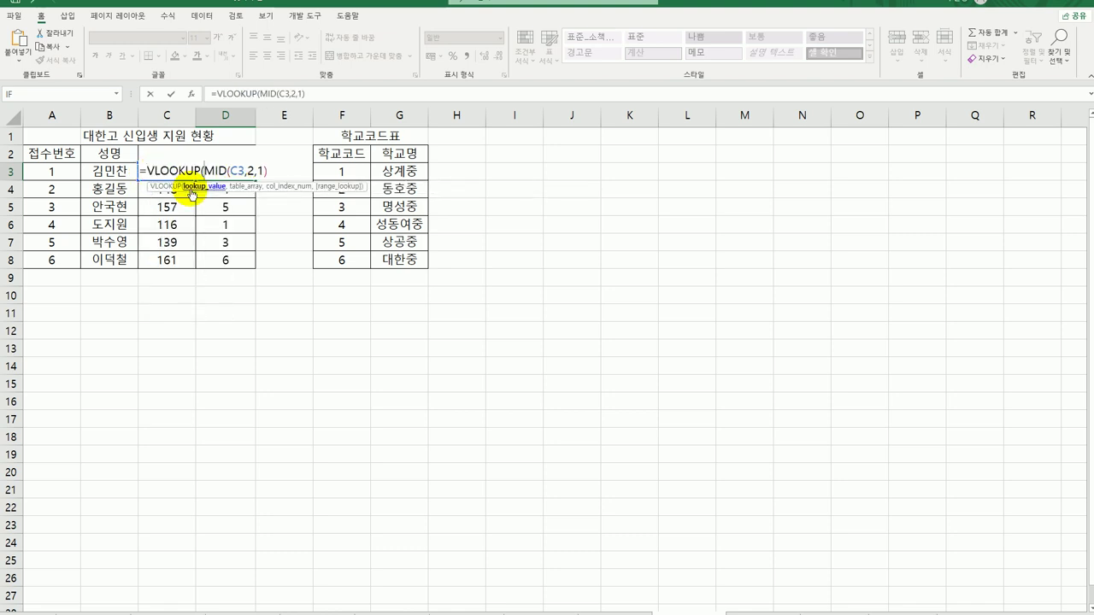
left_click(190, 94)
- Set the VLOOKUP table array to the school code table as the absolute range $F$3:$G$8
left_click(453, 359)
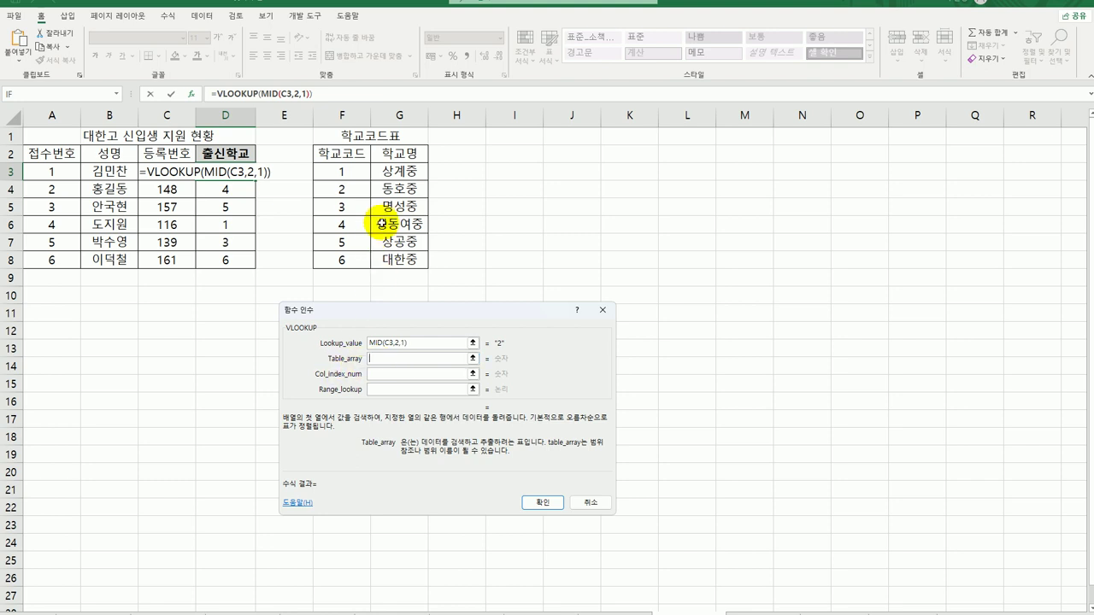
left_click_drag(346, 170, 399, 265)
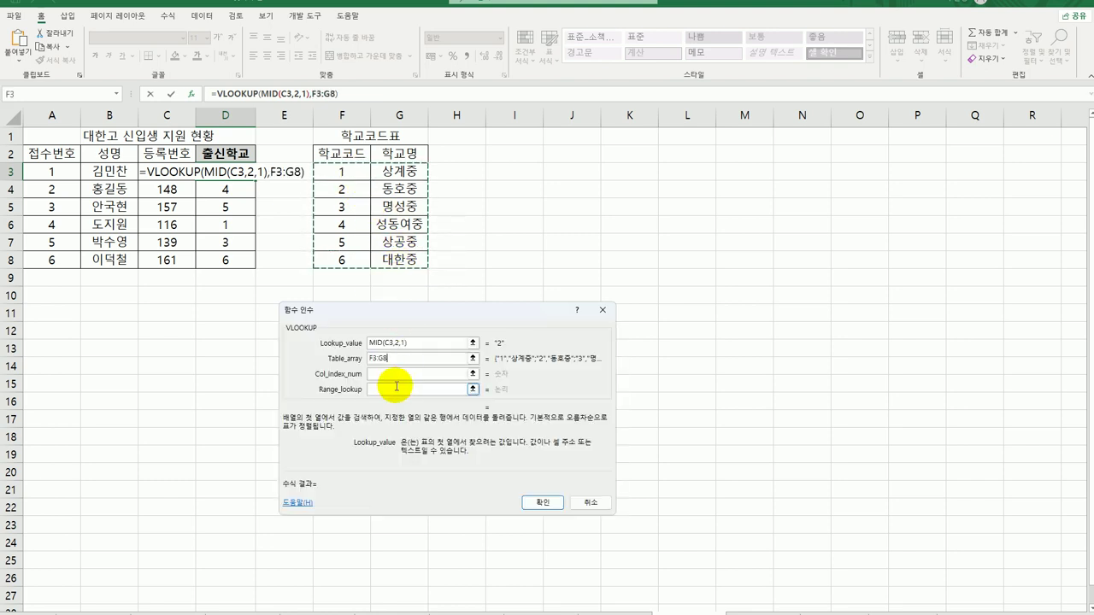
key("F4")
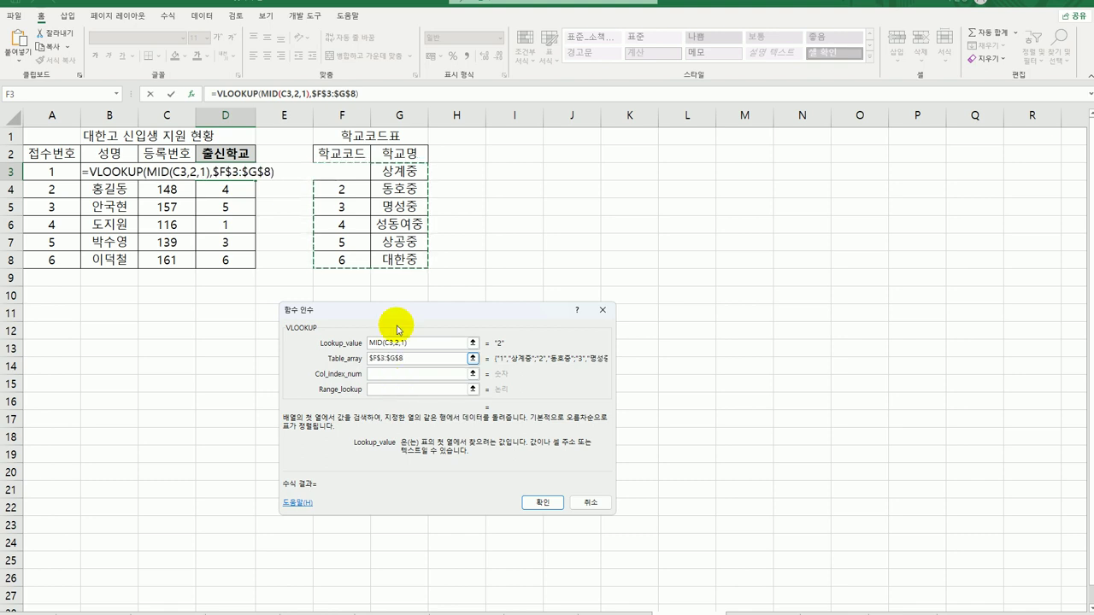
- Complete the VLOOKUP with column index 2 and range lookup 0, and copy the formula from D3 down to D8
left_click_drag(397, 310, 373, 277)
left_click(363, 342)
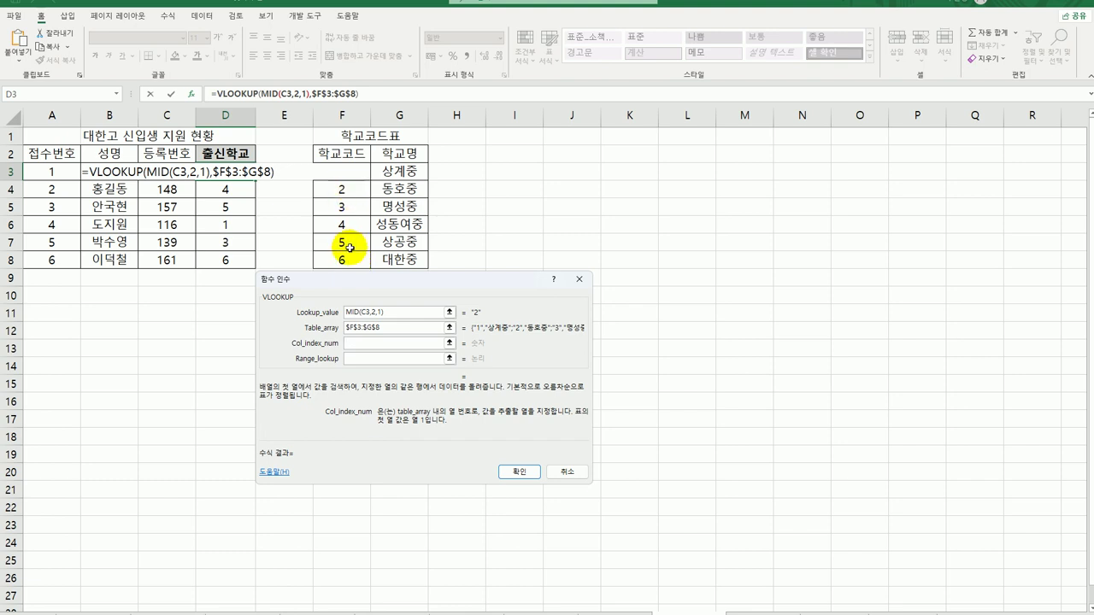
type("2")
left_click(369, 359)
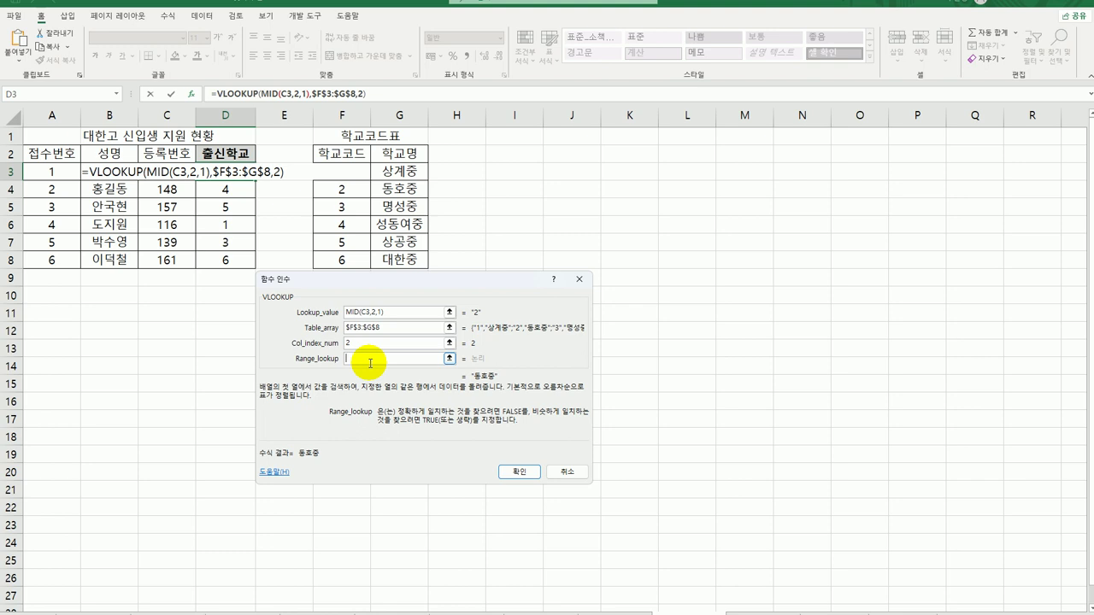
left_click(516, 475)
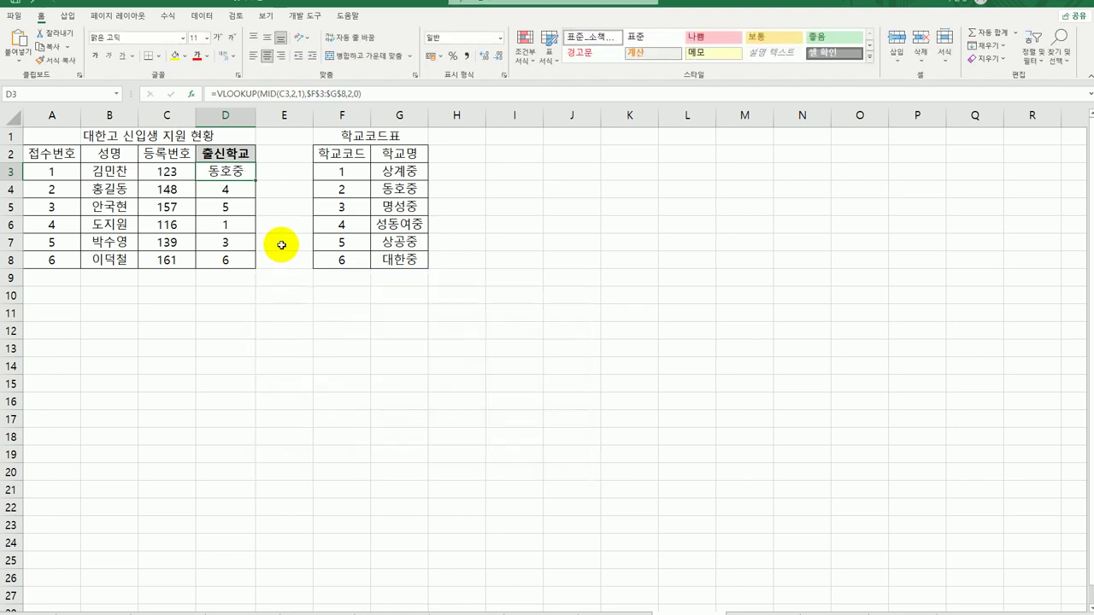
left_click_drag(256, 181, 254, 267)
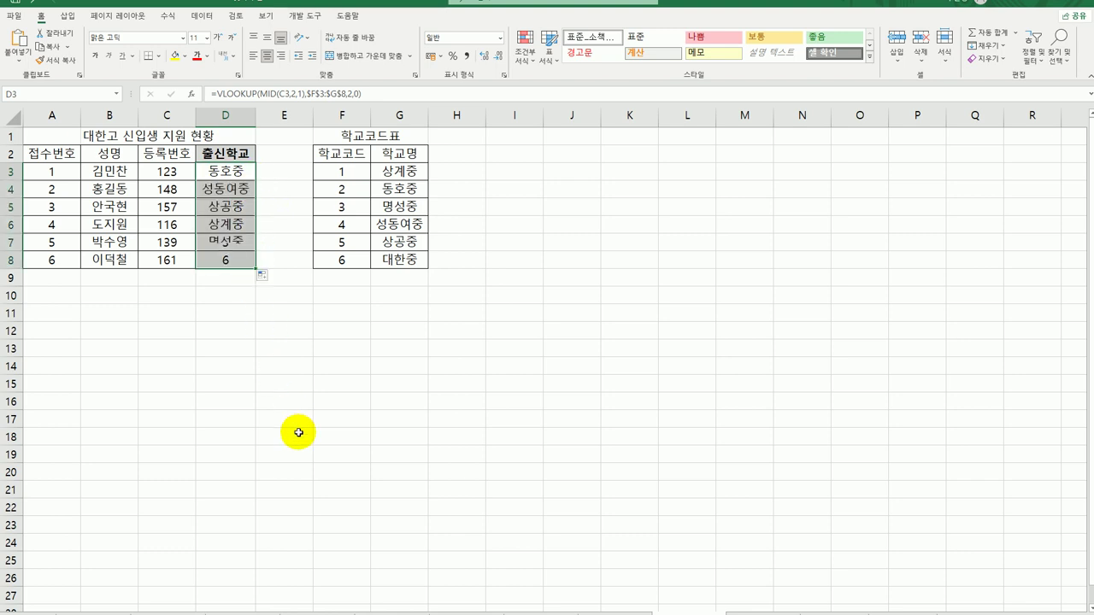
left_click(232, 261)
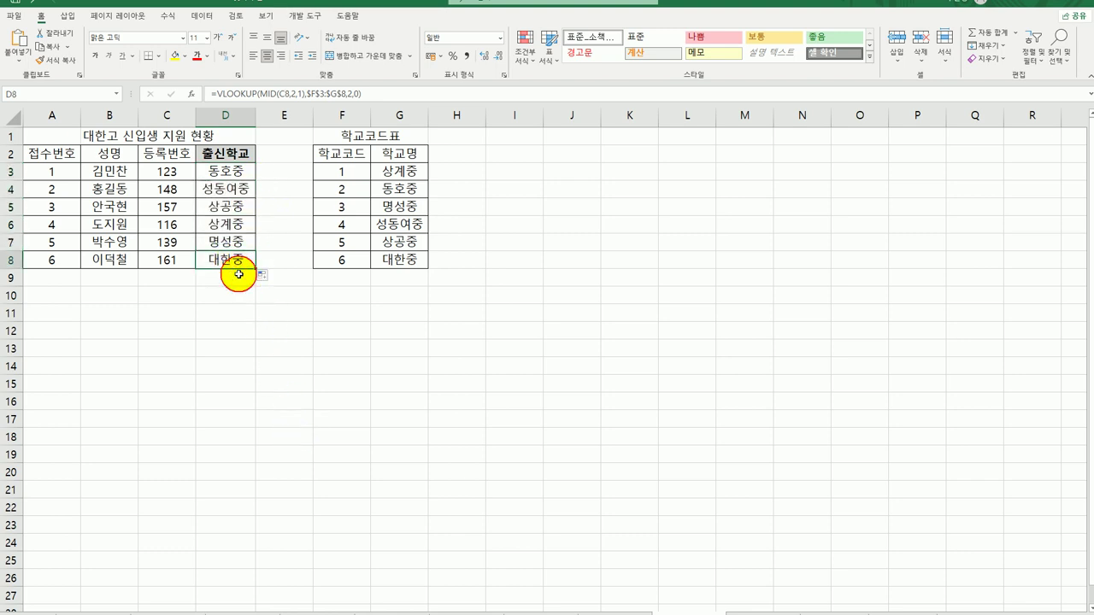
- Open the 상공전자 사원 현황 worksheet and highlight the employee codes in A3:A11
left_click(733, 610)
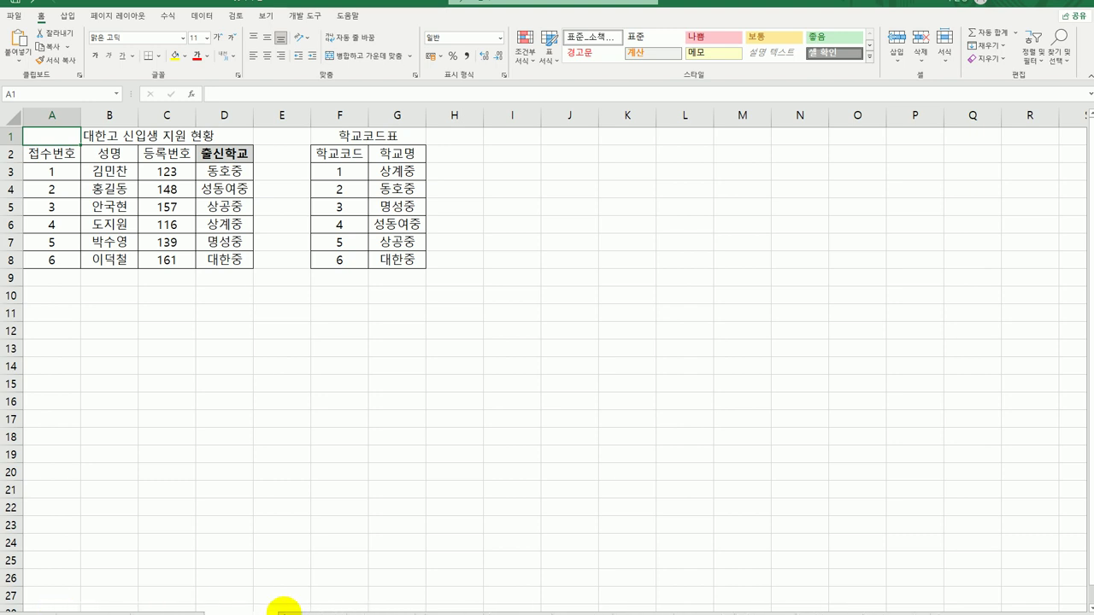
left_click(310, 609)
left_click(402, 506)
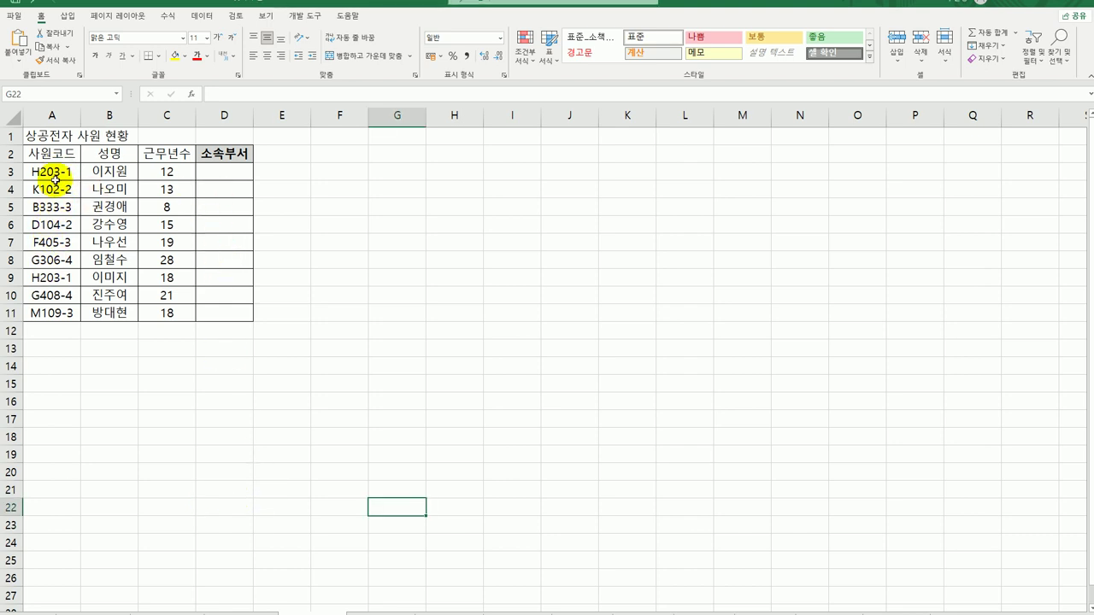
left_click_drag(49, 172, 43, 315)
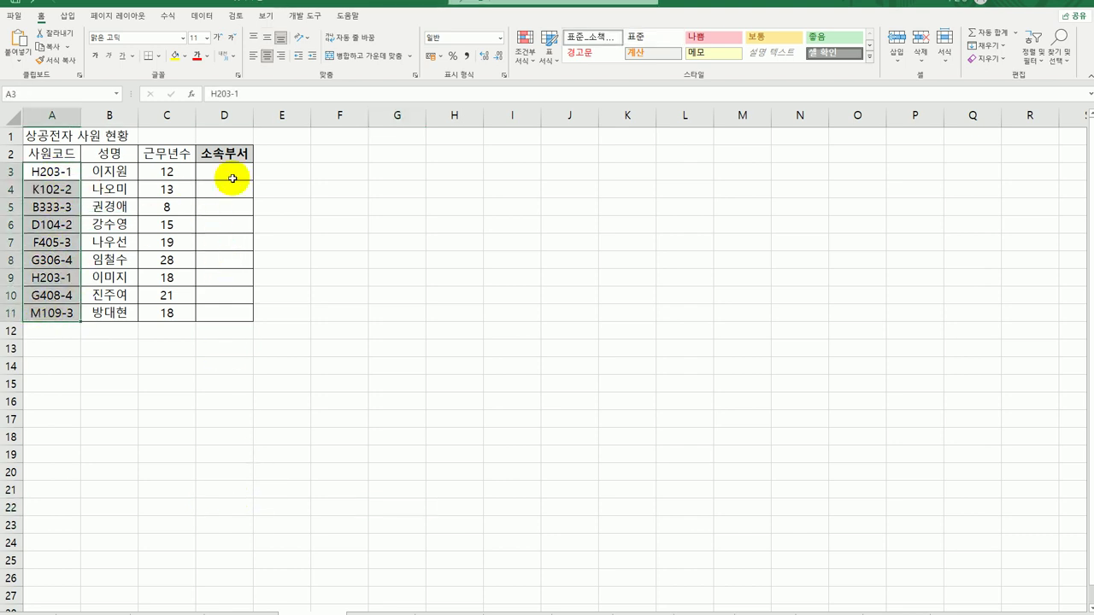
- Enter the formula =RIGHT(A3,1) in D3 to extract the last character of the employee code, and reselect D3
left_click(230, 174)
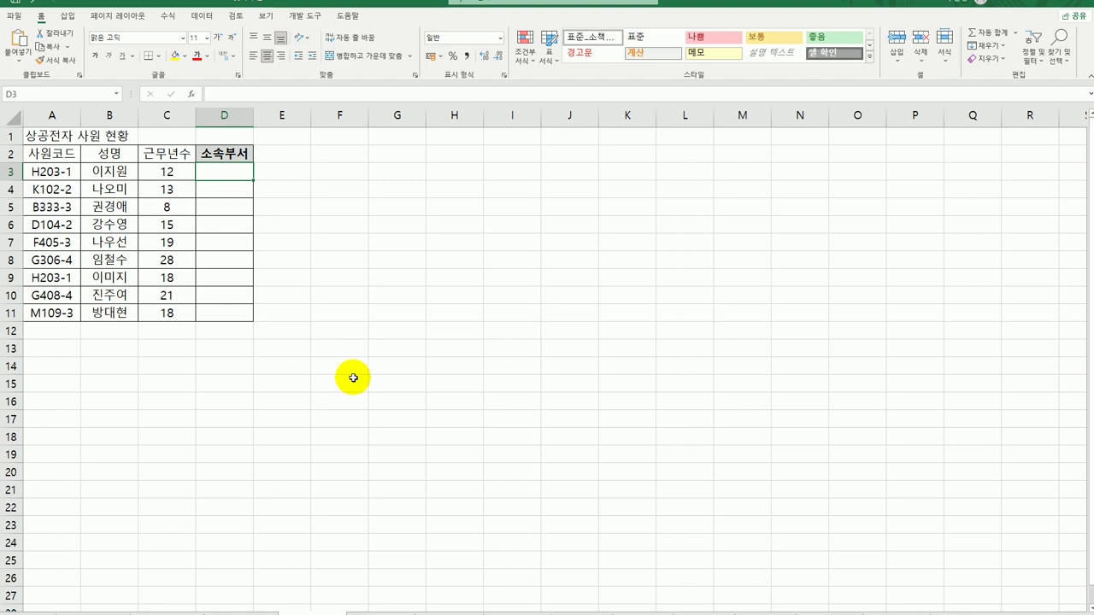
type("=ri")
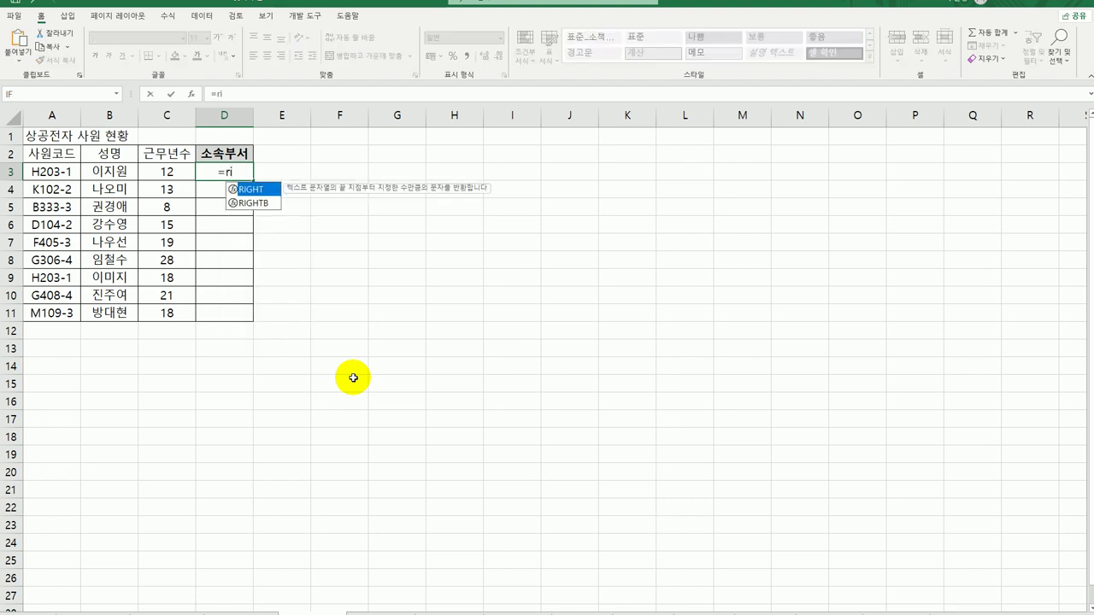
key("Tab")
left_click(62, 174)
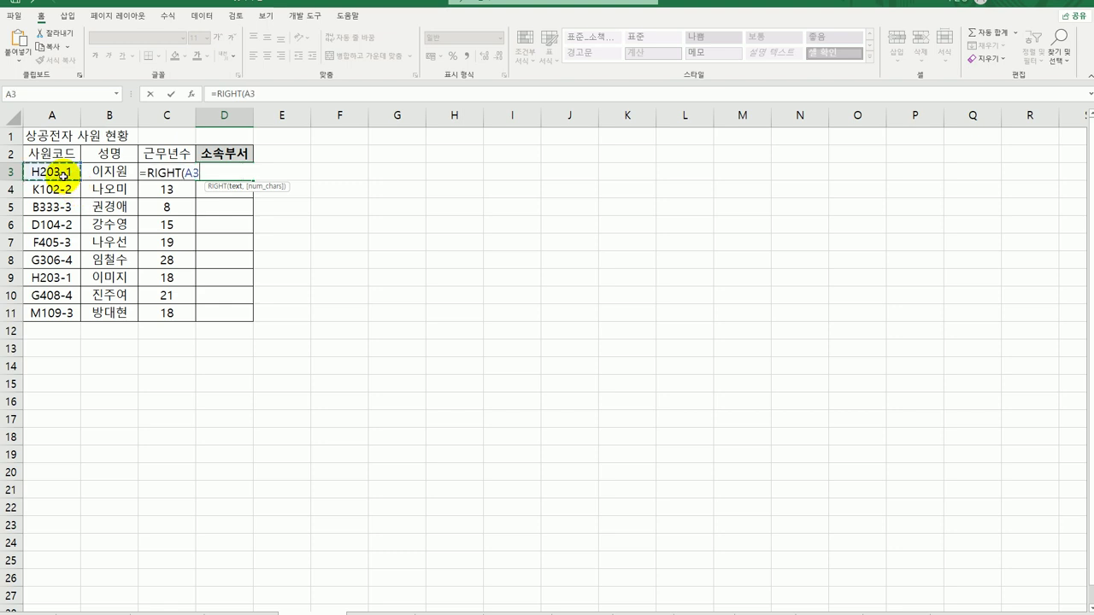
type(",1")
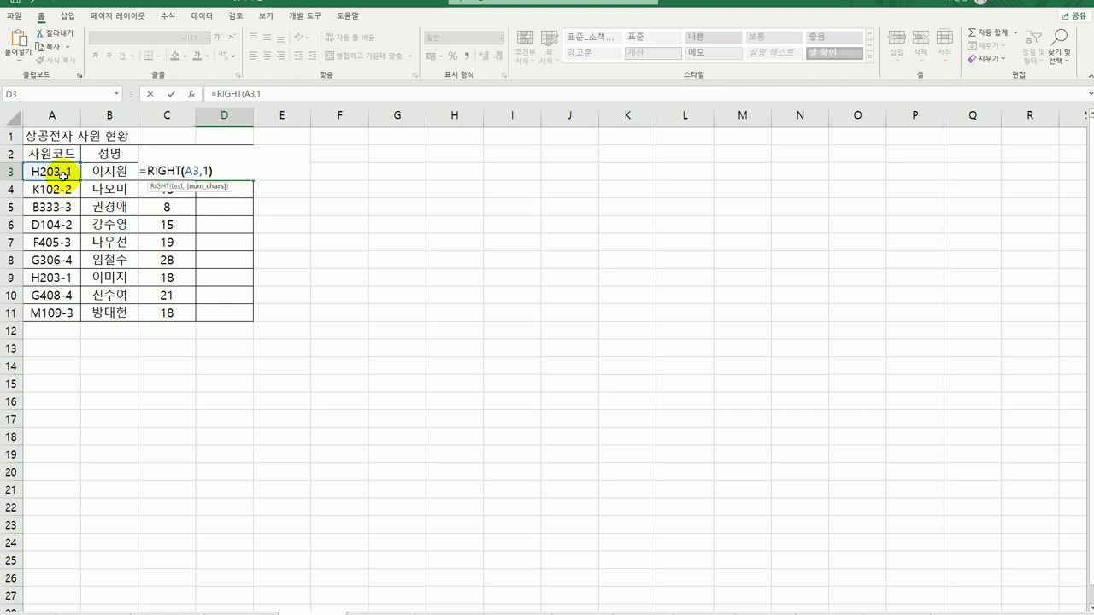
type(")")
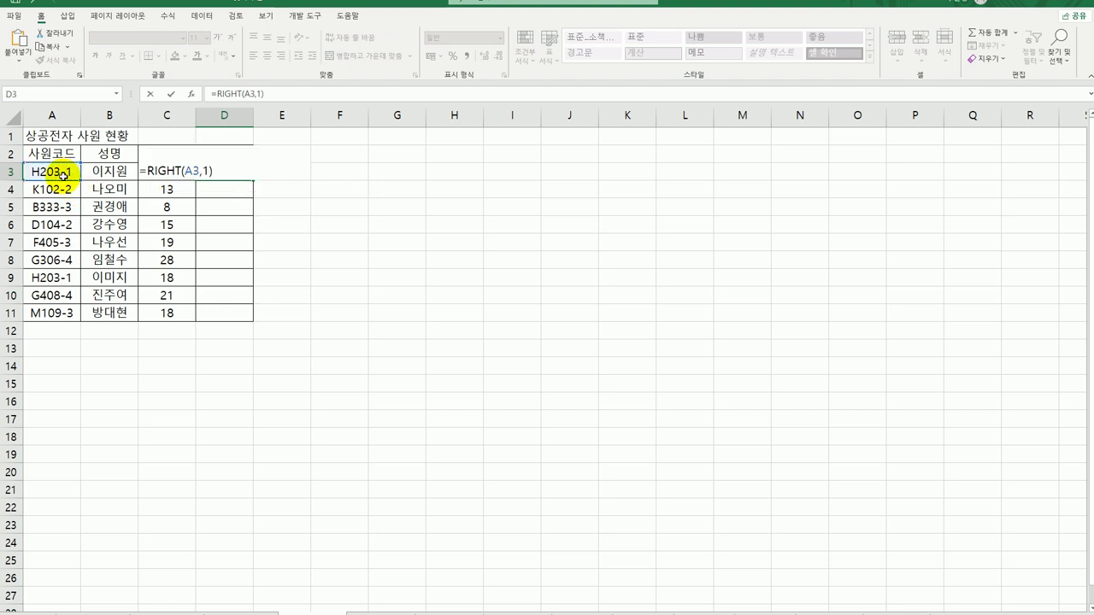
key("Return")
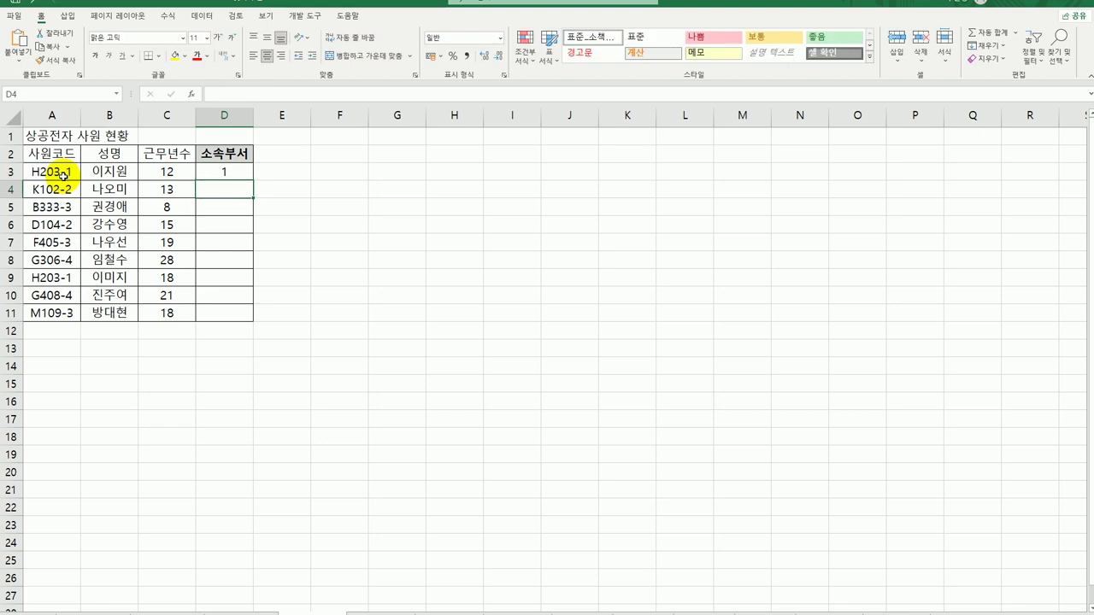
left_click(234, 171)
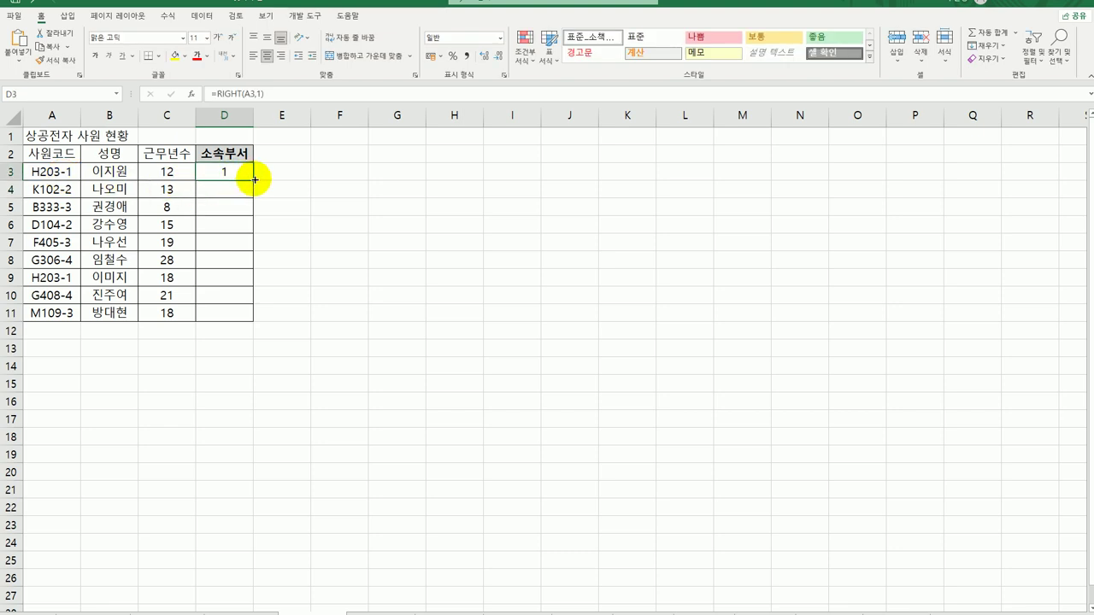
- Copy the RIGHT formula from D3 down to D11, and wrap the D3 formula in CHOOSE as its index number
left_click_drag(254, 180, 227, 313)
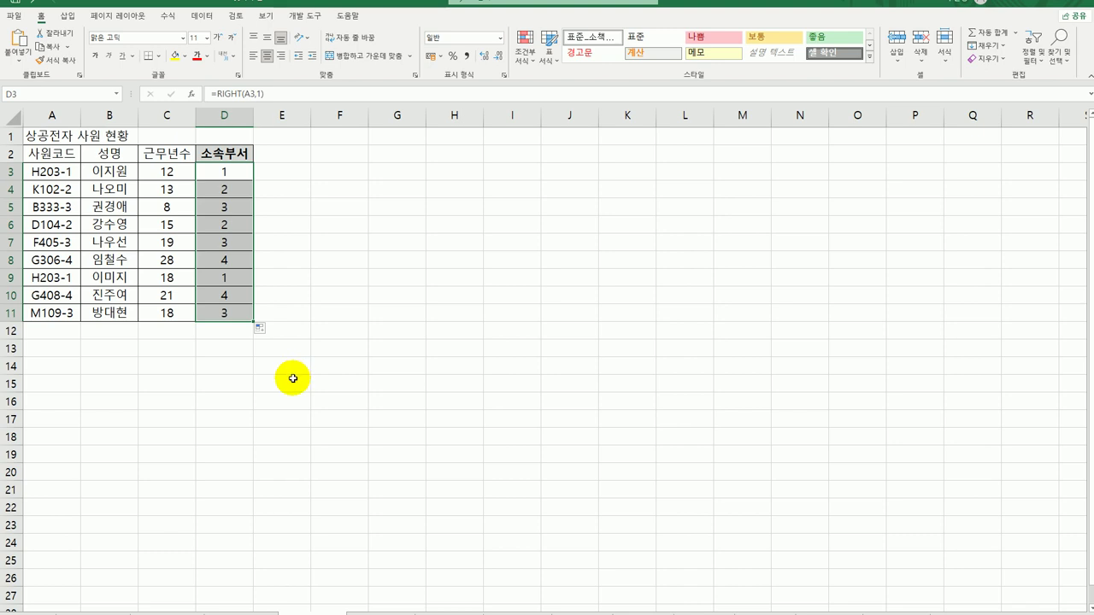
double_click(232, 171)
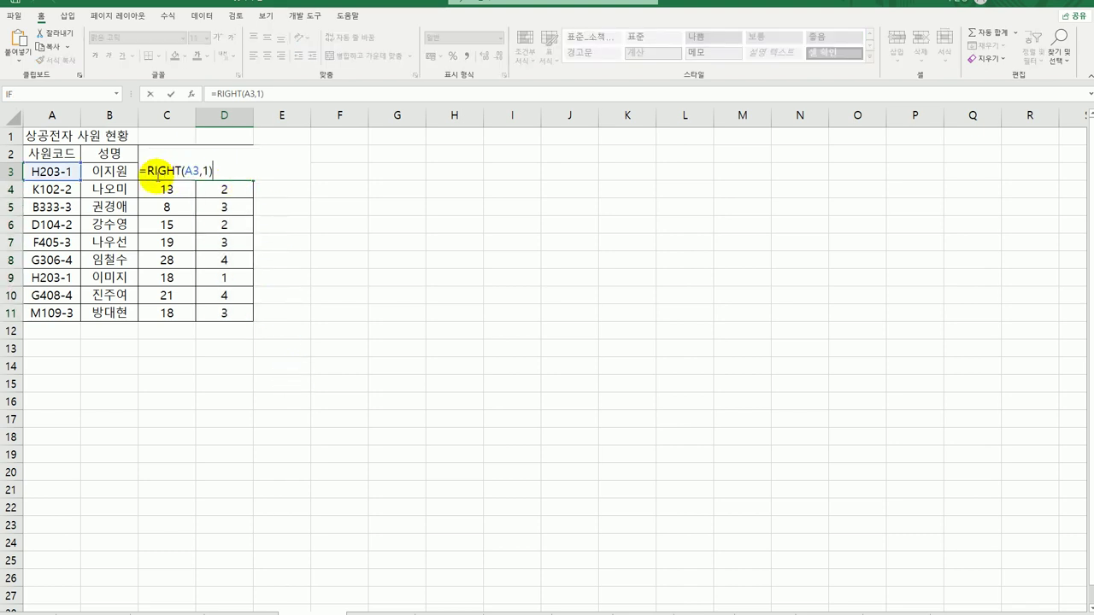
left_click(145, 172)
type("c")
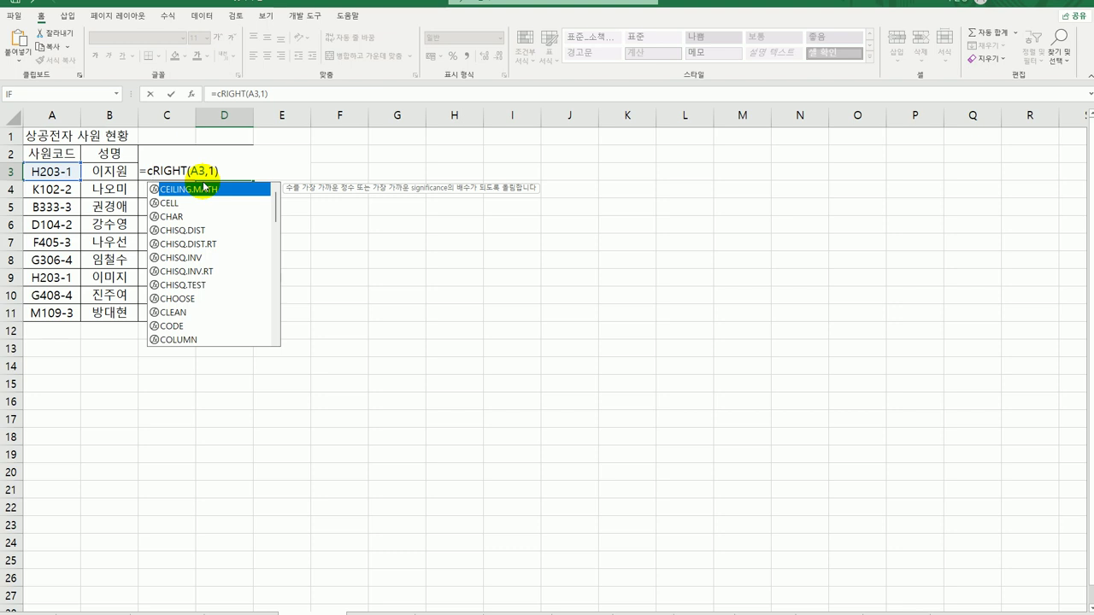
type("ho")
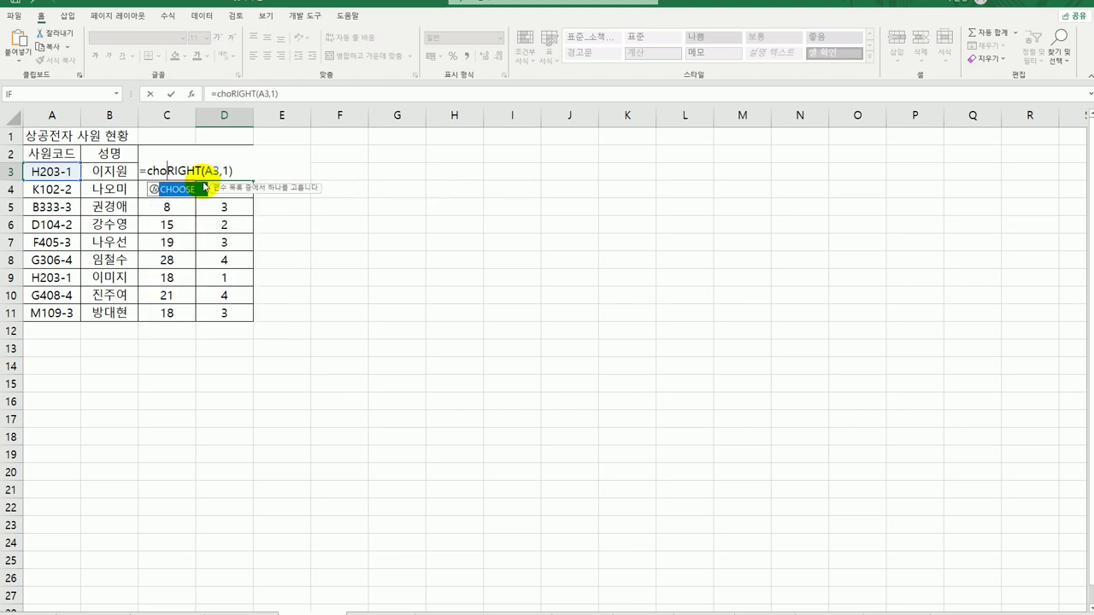
double_click(182, 187)
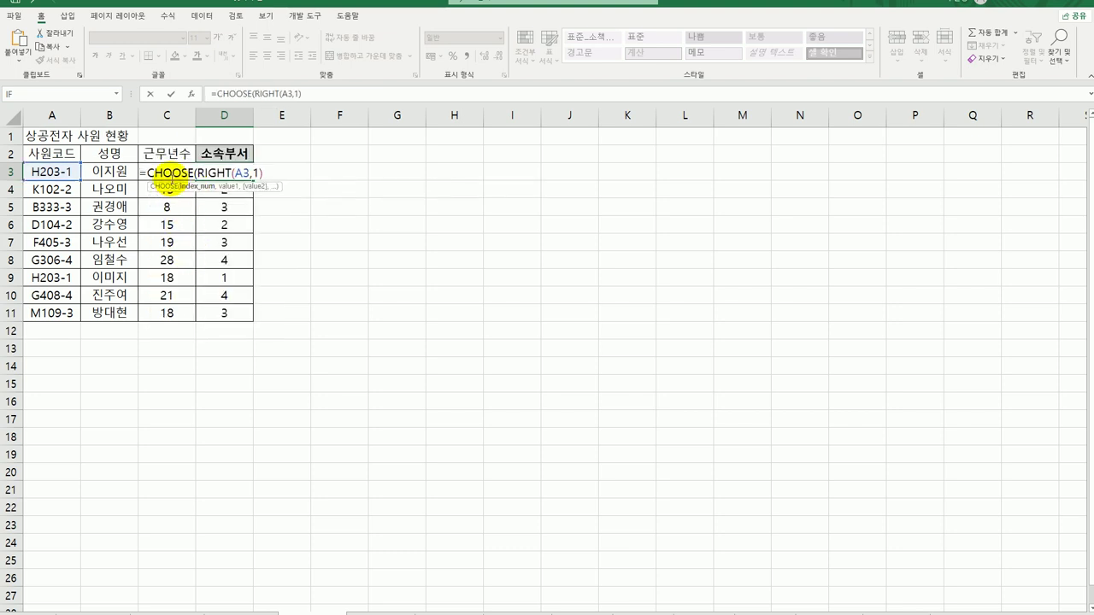
left_click(192, 94)
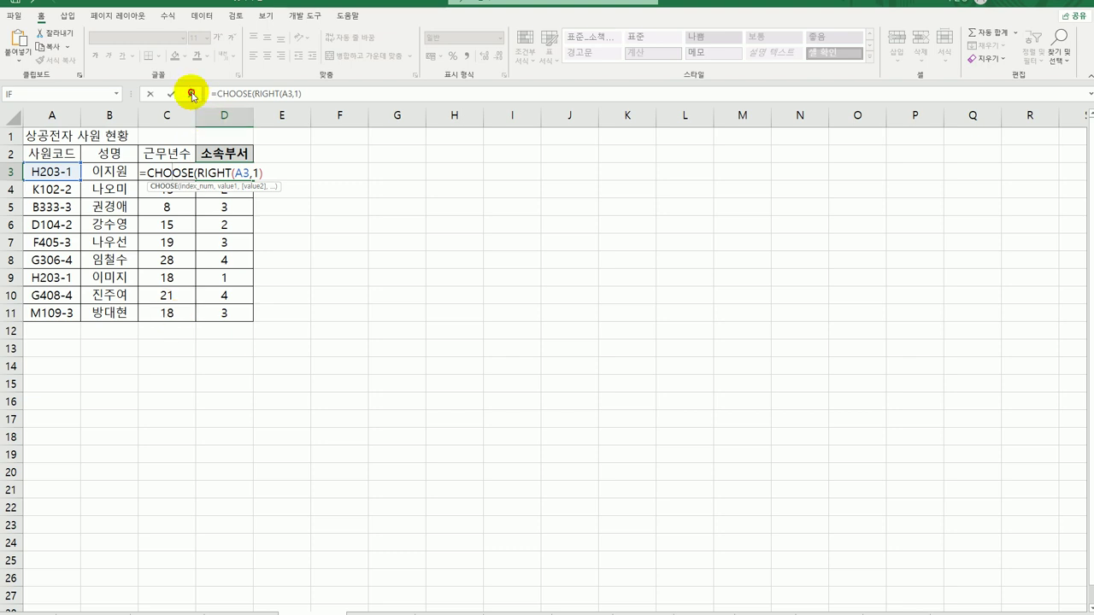
left_click_drag(403, 285, 420, 154)
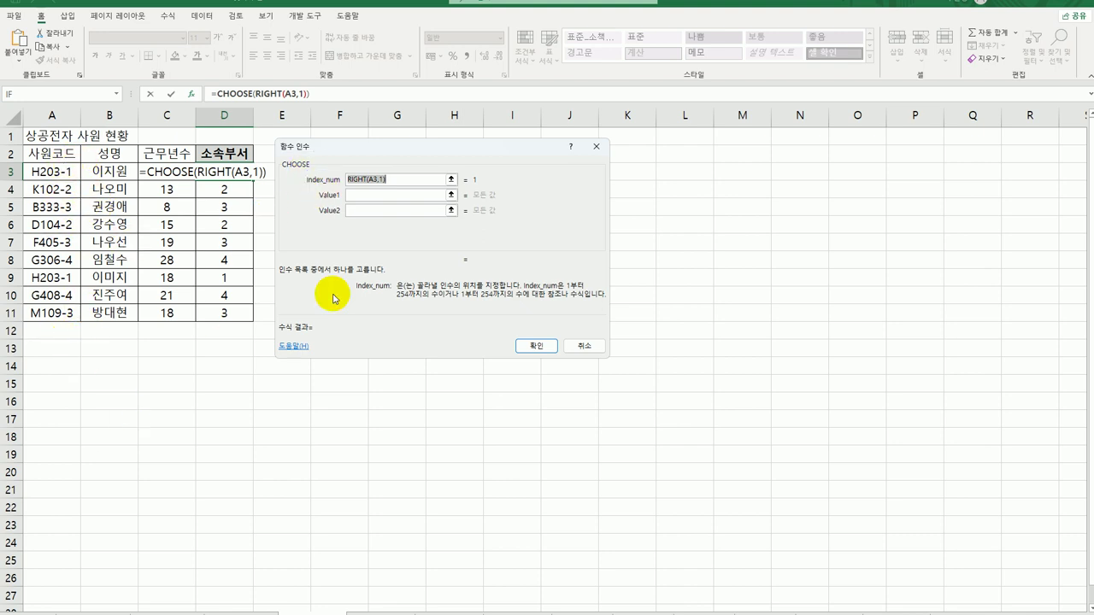
- Set the CHOOSE values 1 to 4 to 영업부, 인사부, 총무부 and 기획부
left_click(358, 196)
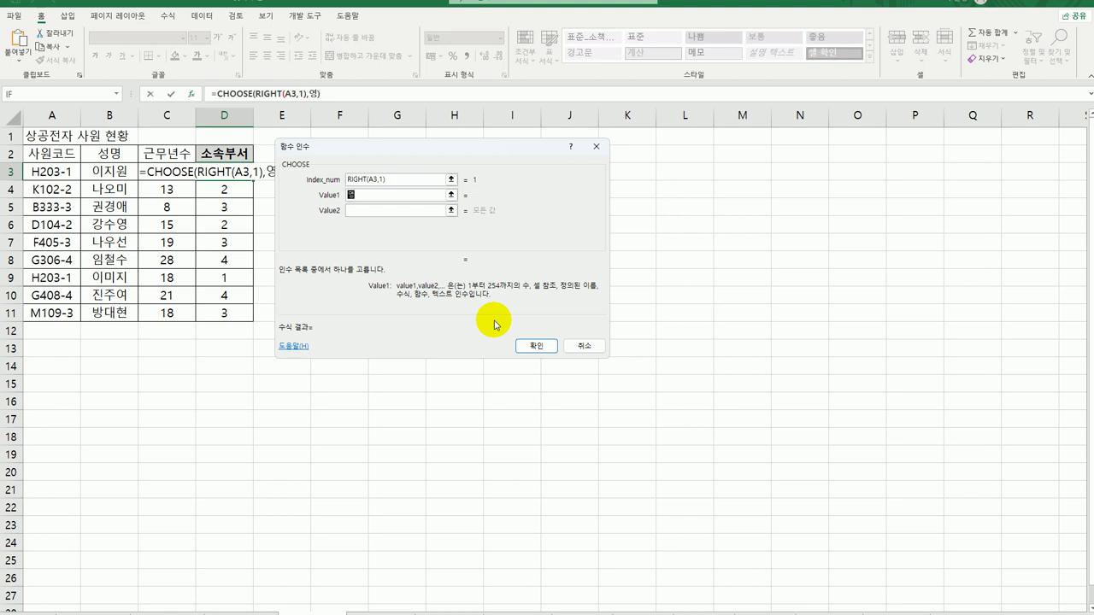
type("영업부")
key("Tab")
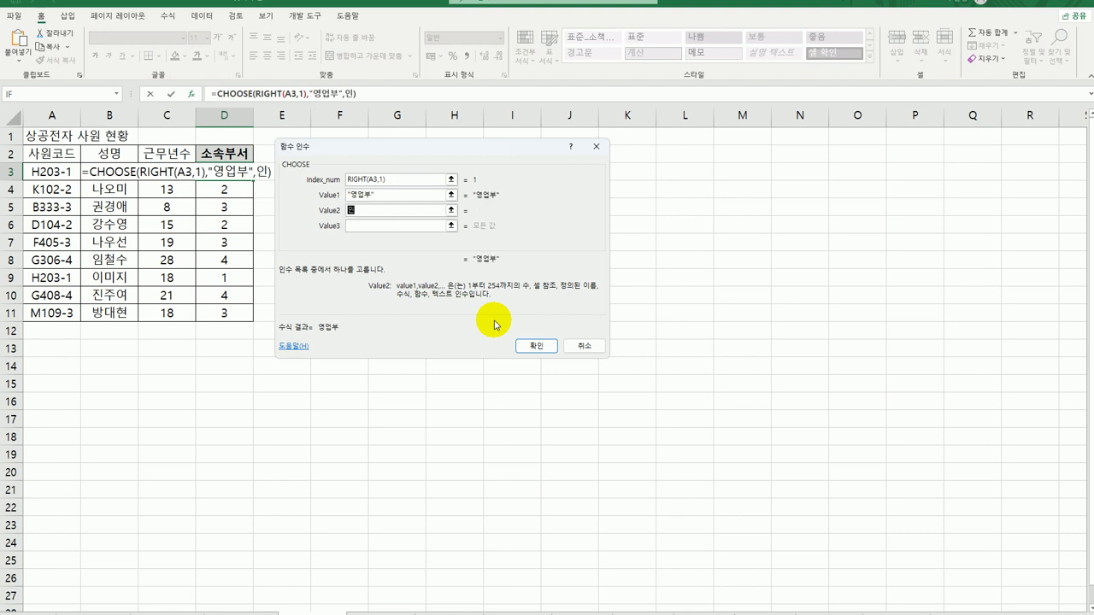
type("인사부")
key("Tab")
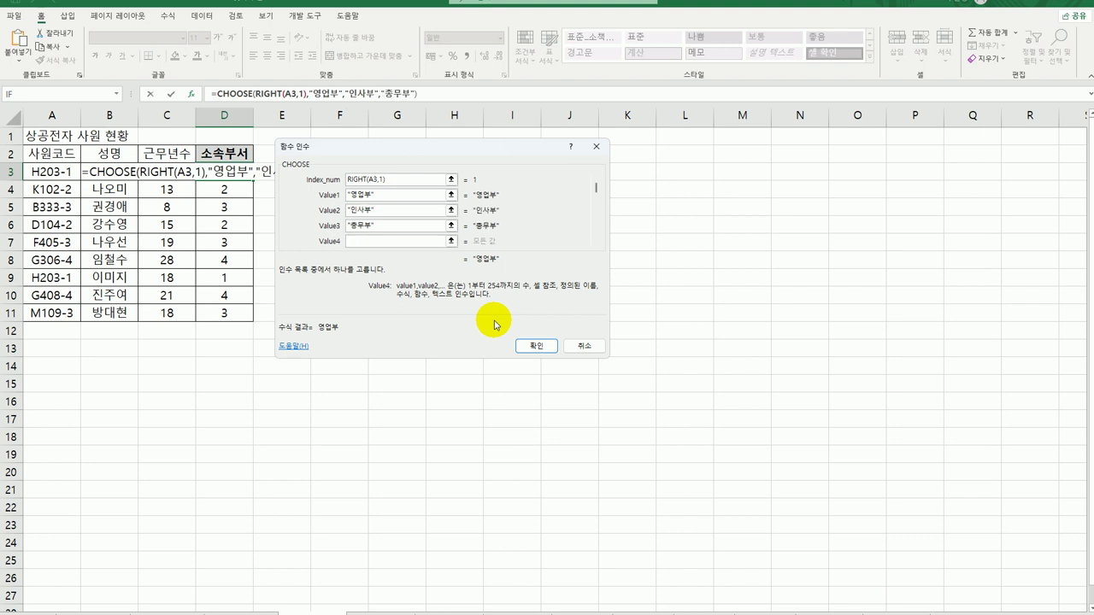
type("기회")
type("부")
key("Tab")
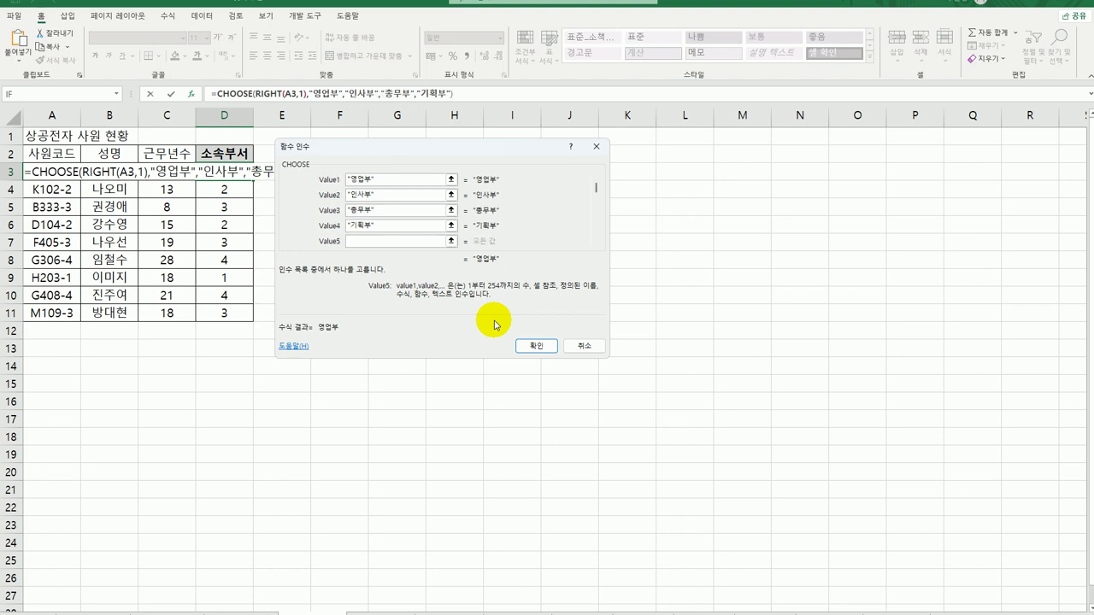
left_click(596, 182)
left_click(384, 241)
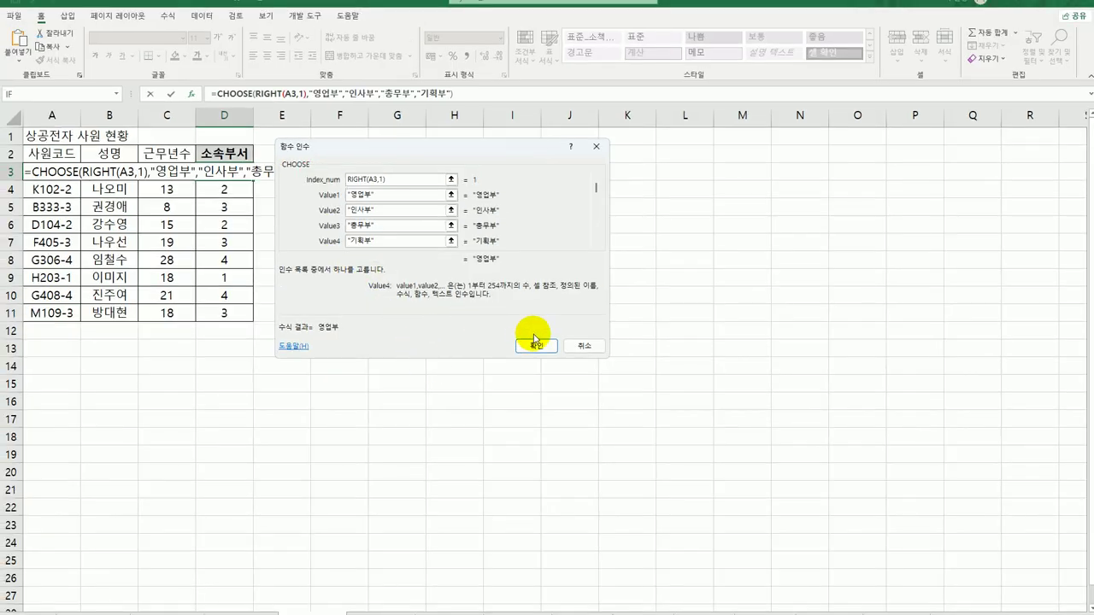
- Confirm the CHOOSE formula in D3 and copy it down the 소속부서 column to D11
left_click(854, 473)
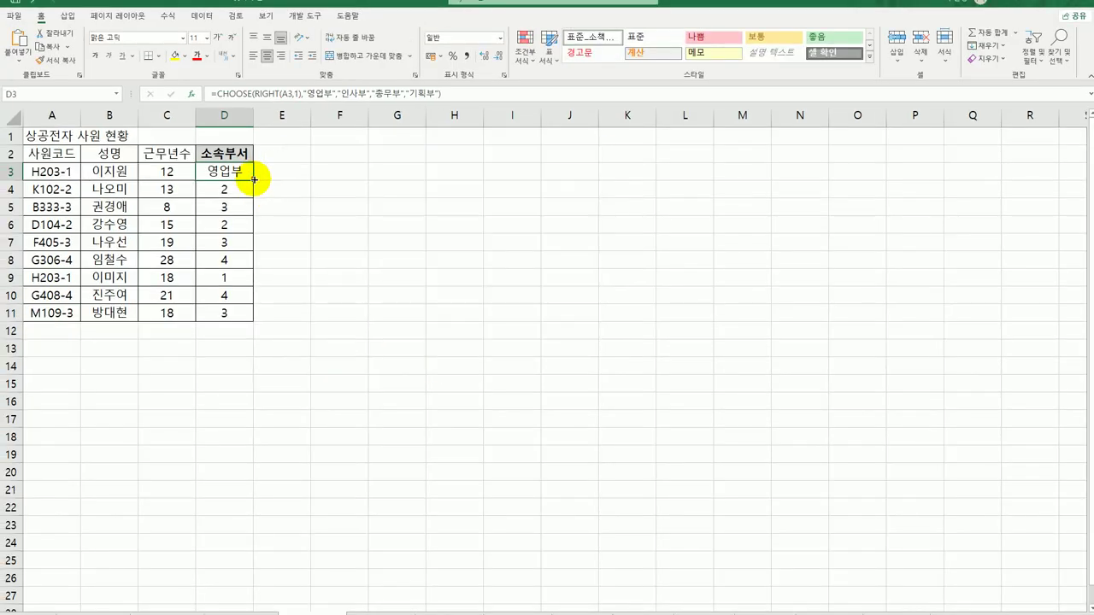
left_click_drag(253, 179, 236, 321)
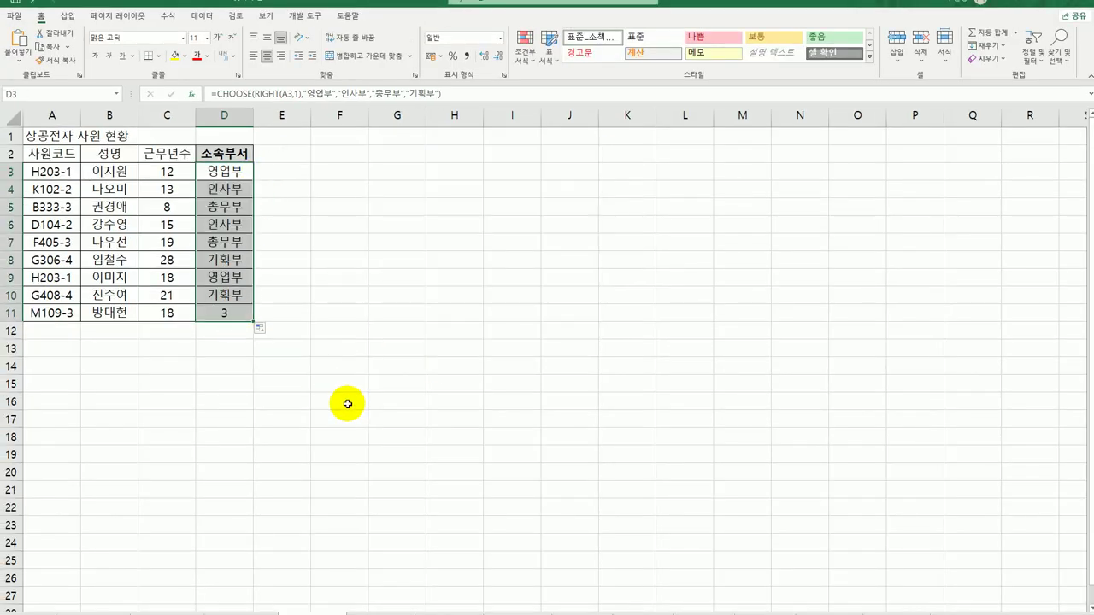
left_click(229, 310)
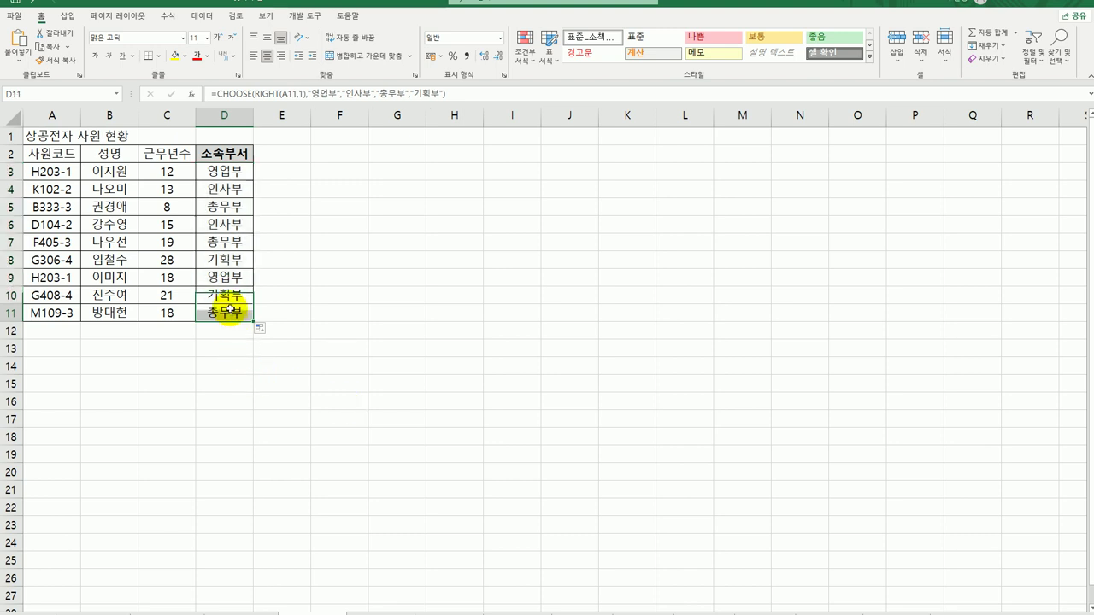
- Open the 인사기록표 worksheet and start a RANK.EQ function in D3 with its function arguments open
key("ctrl+Home")
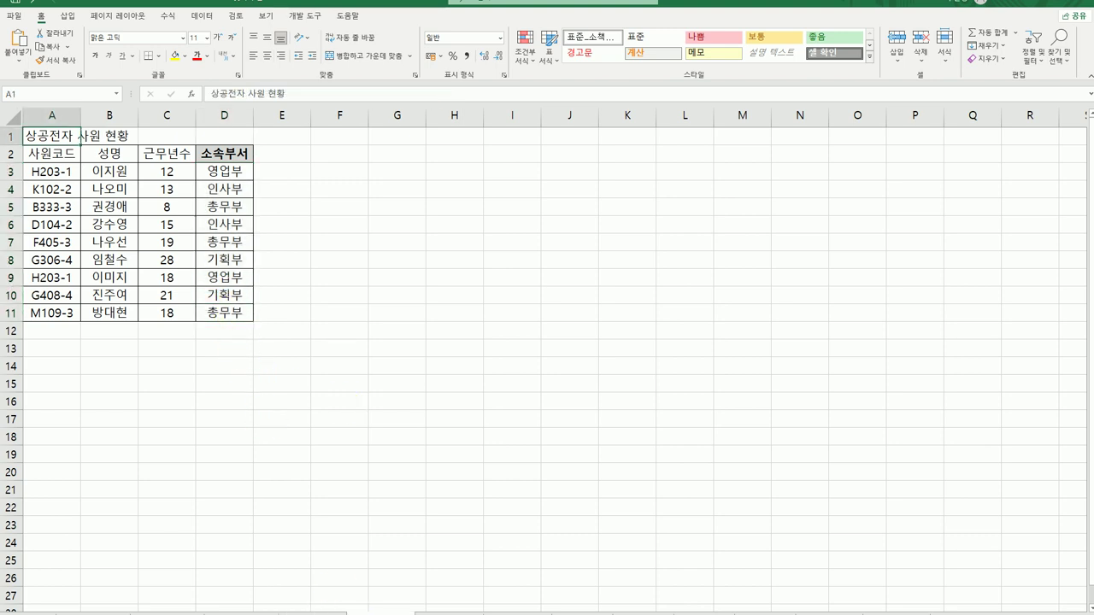
key("ctrl+Page_Down")
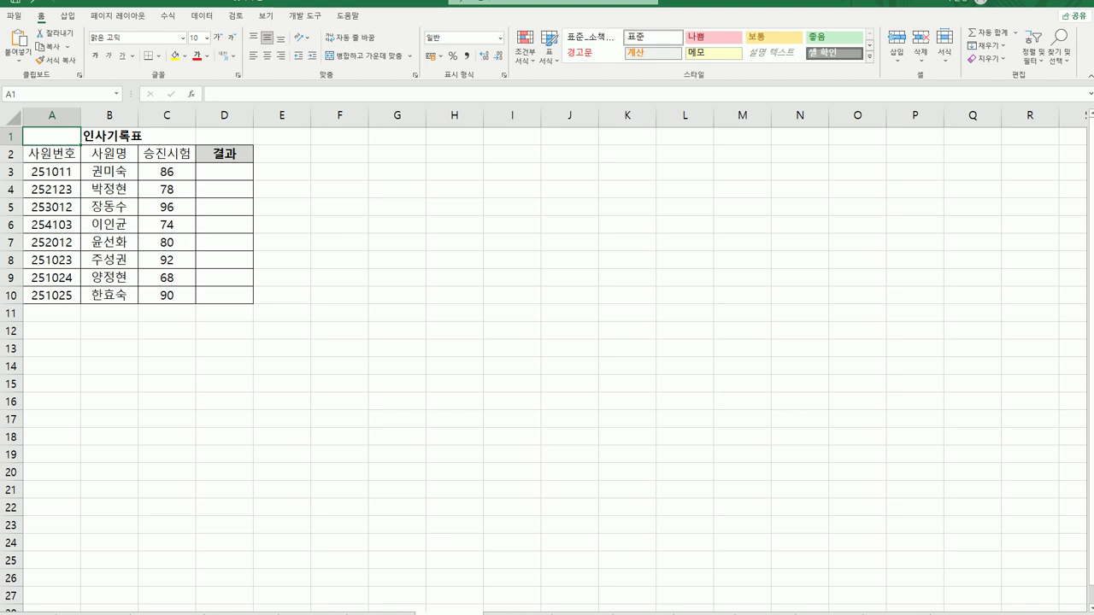
left_click(219, 171)
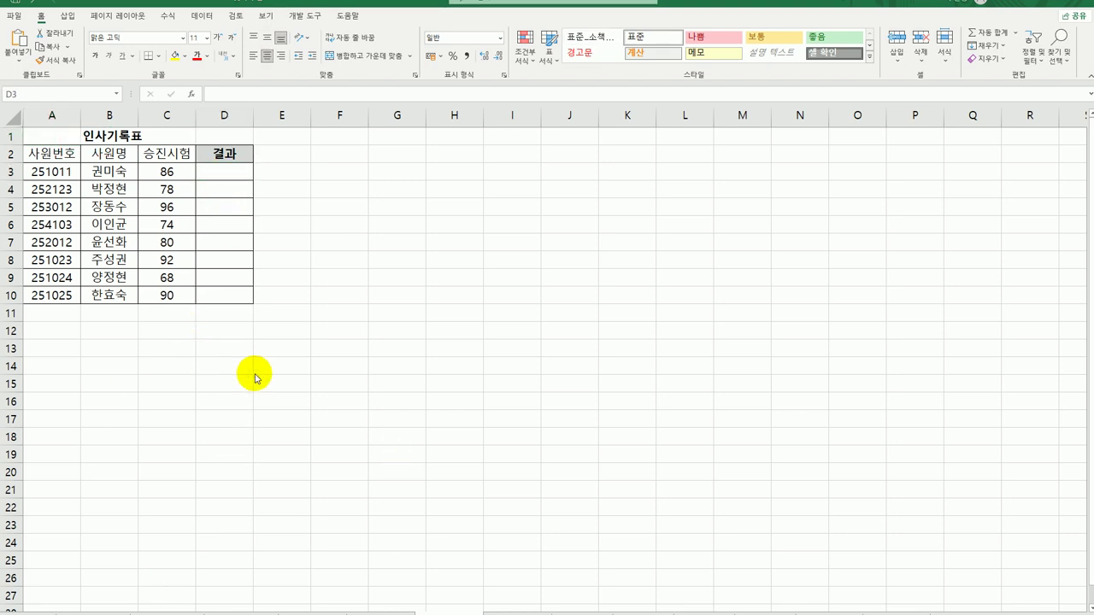
left_click(213, 167)
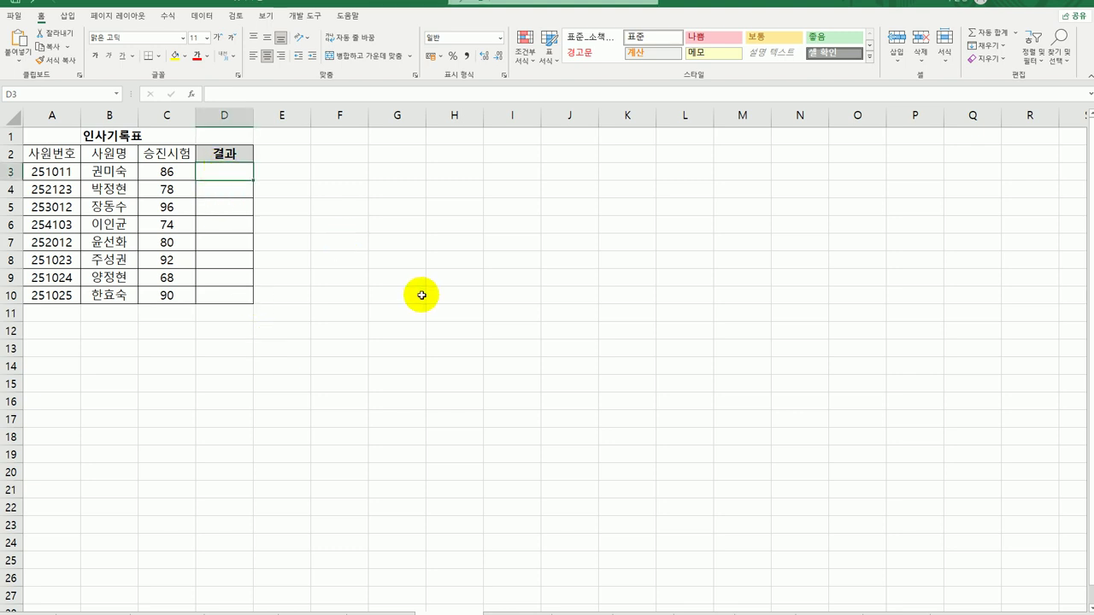
type("=")
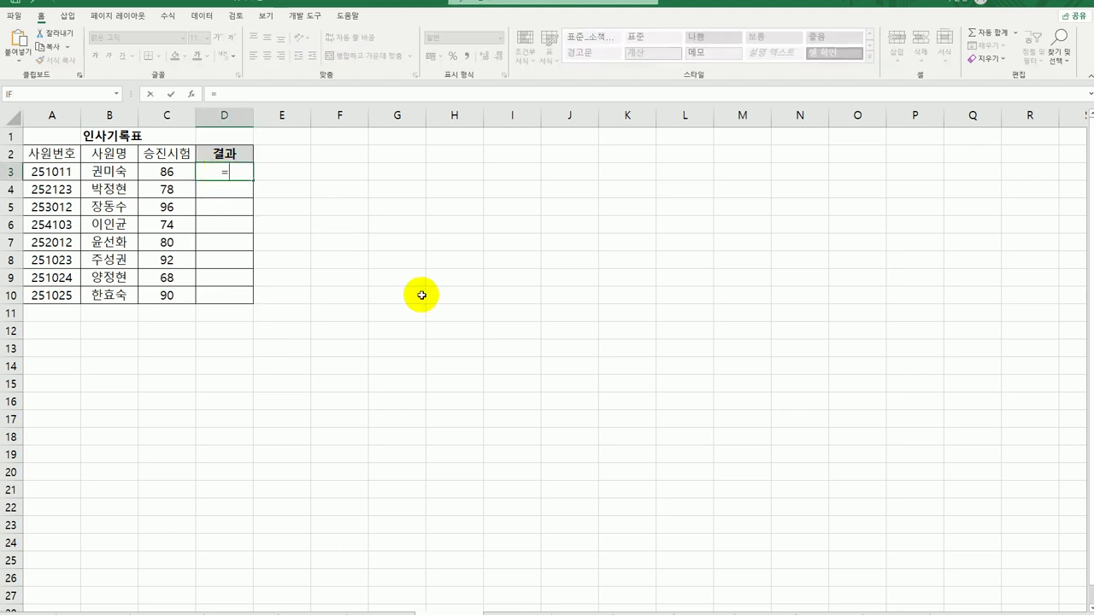
type("ra")
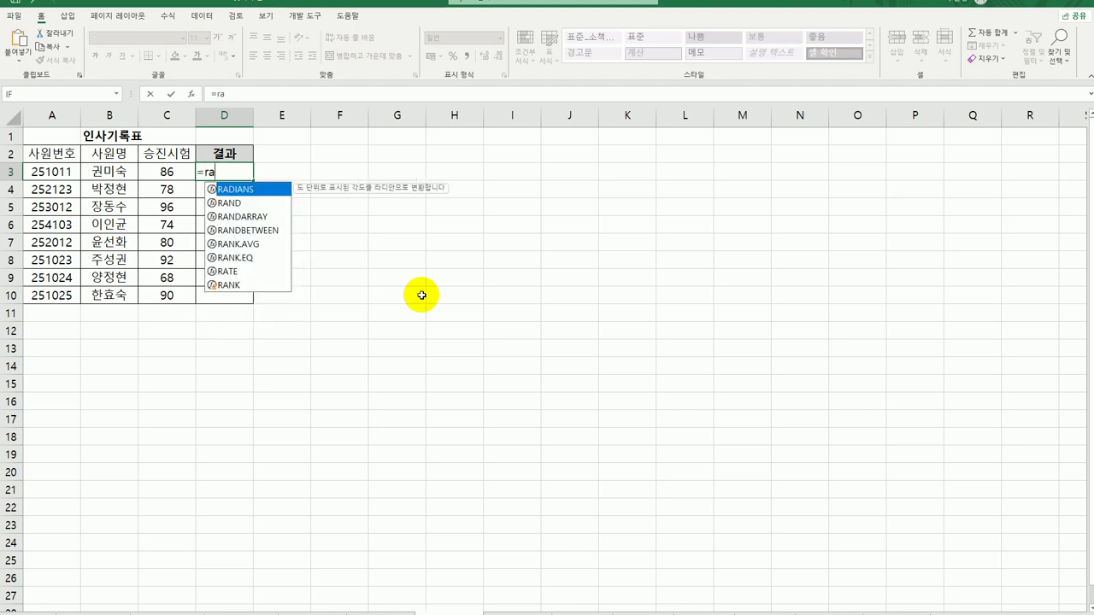
double_click(242, 258)
left_click(192, 93)
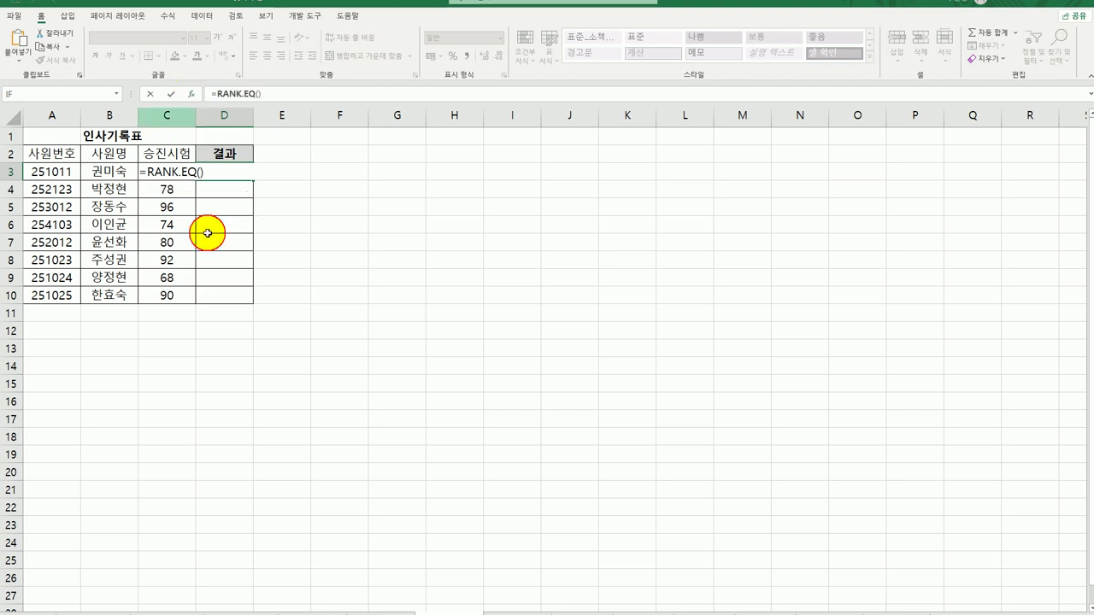
- Complete RANK.EQ with number C3, absolute reference $C$3:$C$10 and order 0, and copy the formula from D3 down to D10
left_click(150, 171)
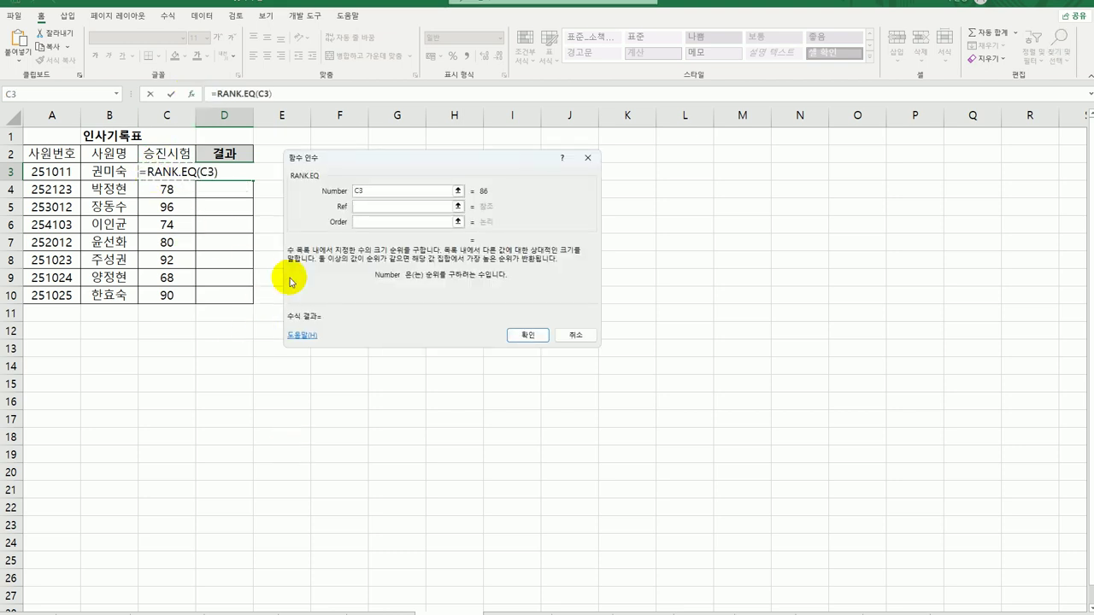
left_click(380, 207)
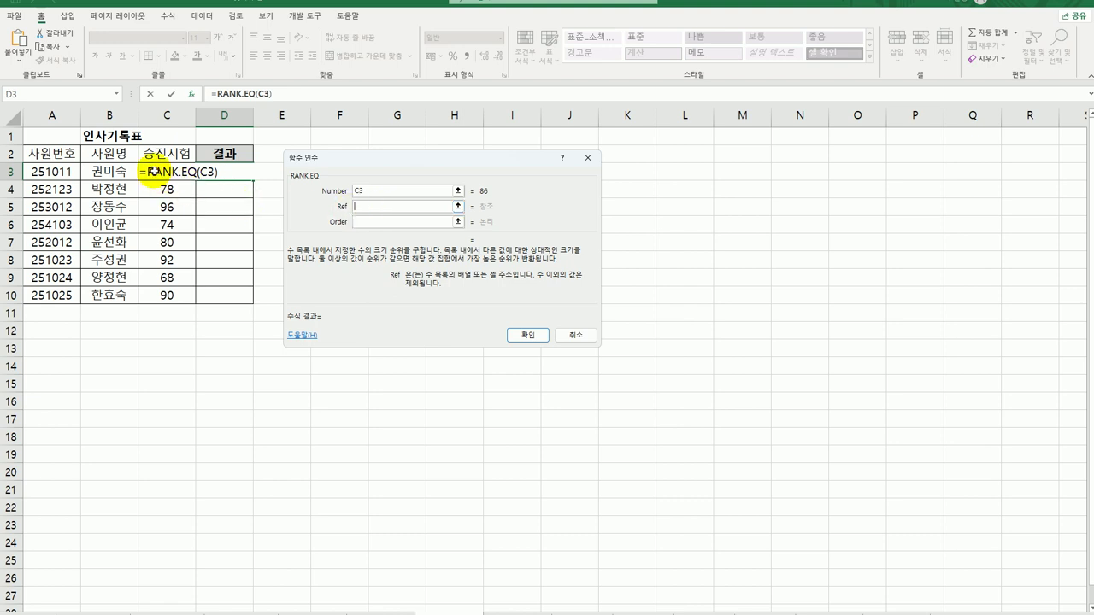
left_click_drag(151, 171, 153, 293)
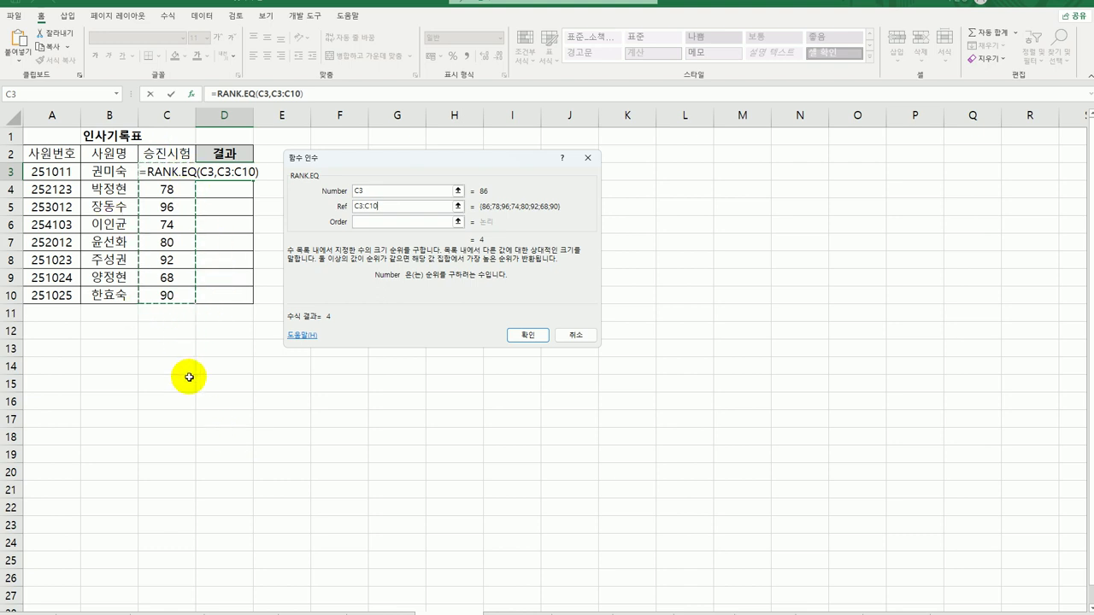
key("F4")
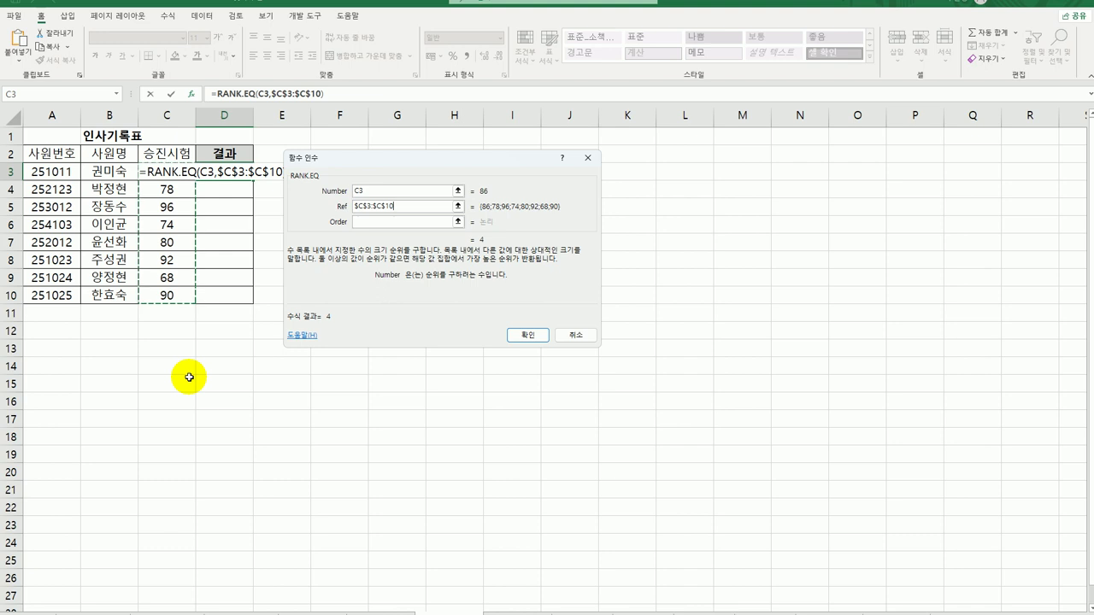
left_click(376, 222)
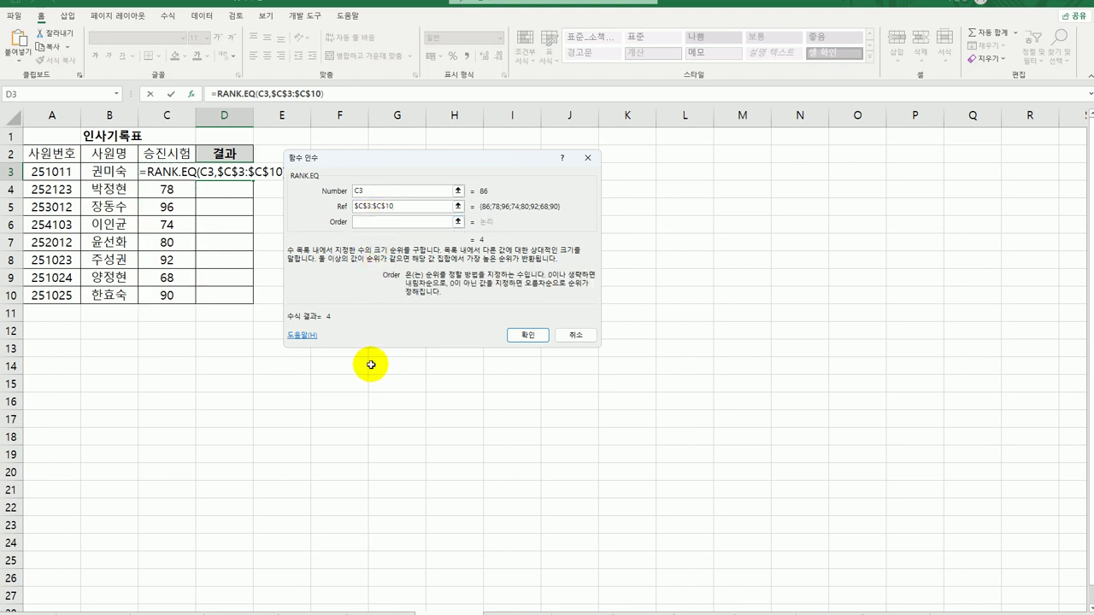
left_click(530, 337)
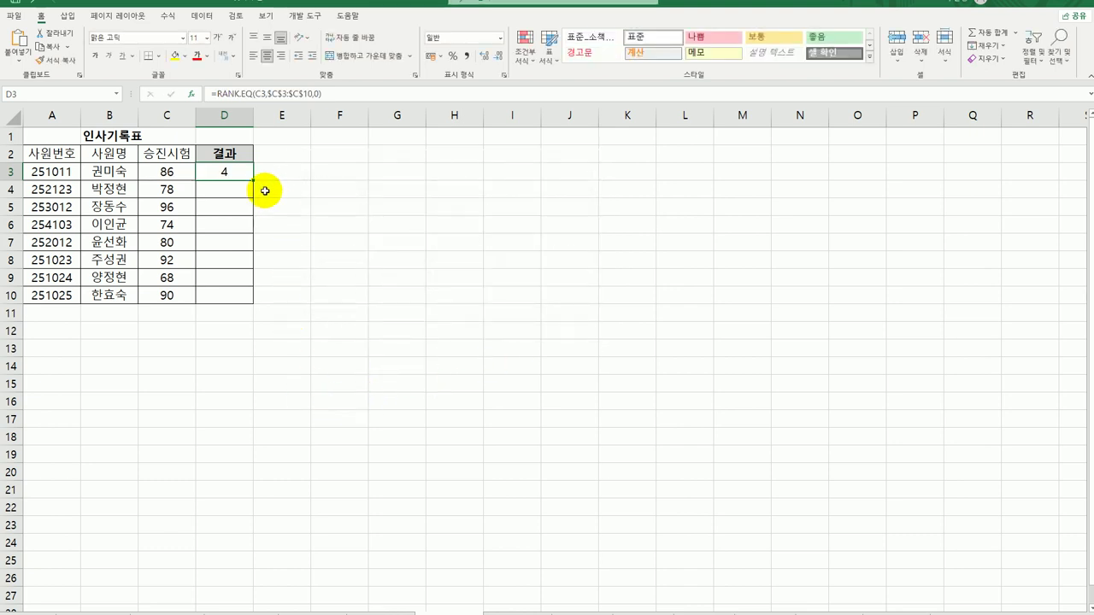
left_click_drag(252, 182, 252, 301)
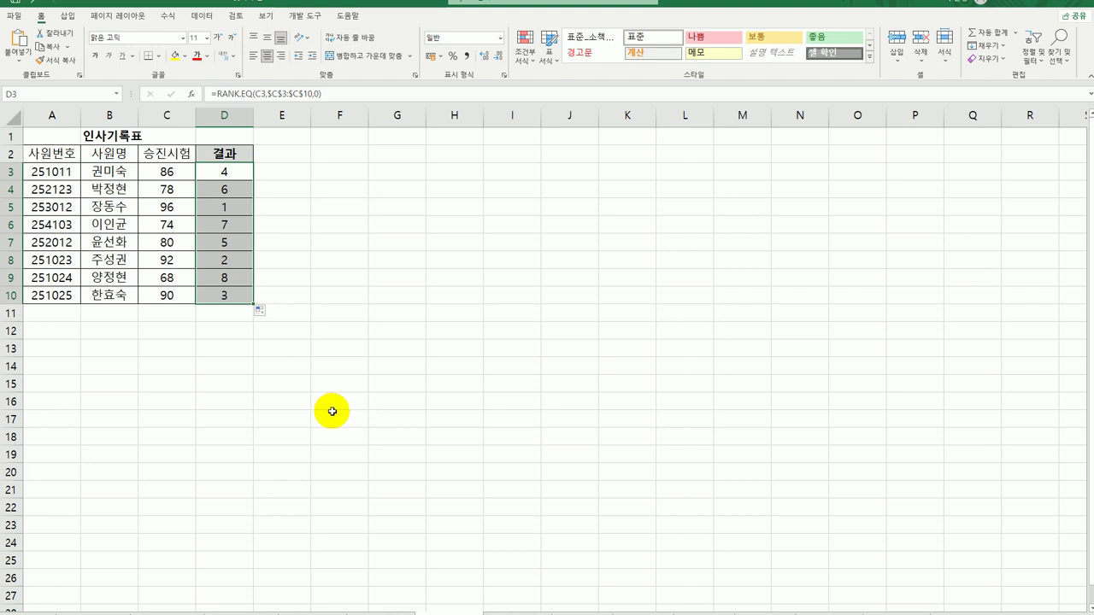
- Wrap the RANK.EQ formula in D3 in a CHOOSE function and open the function arguments for CHOOSE
left_click(223, 172)
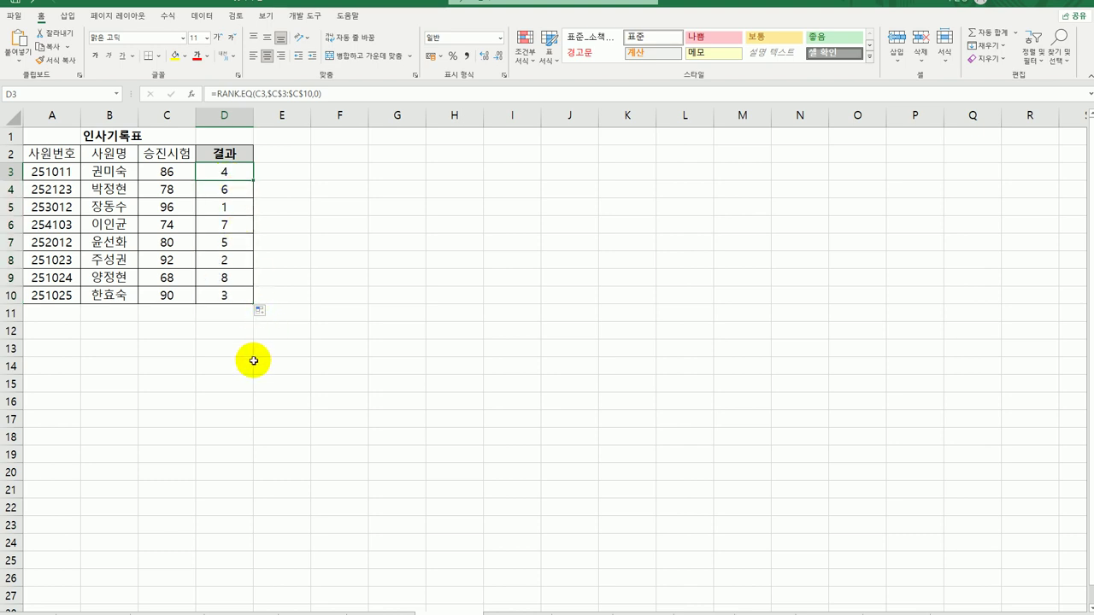
double_click(223, 172)
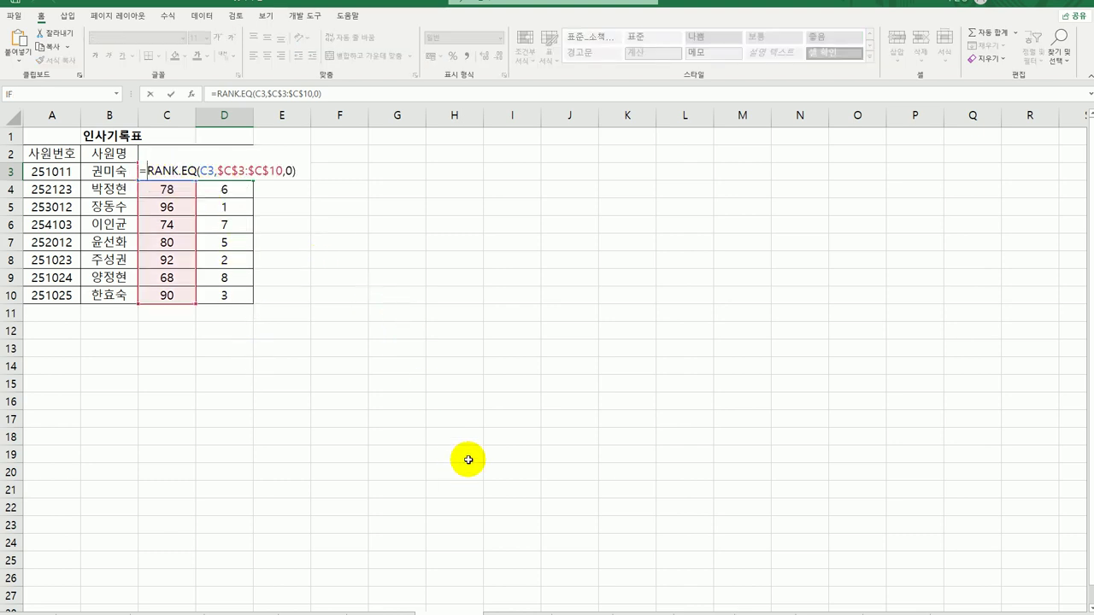
type("choo")
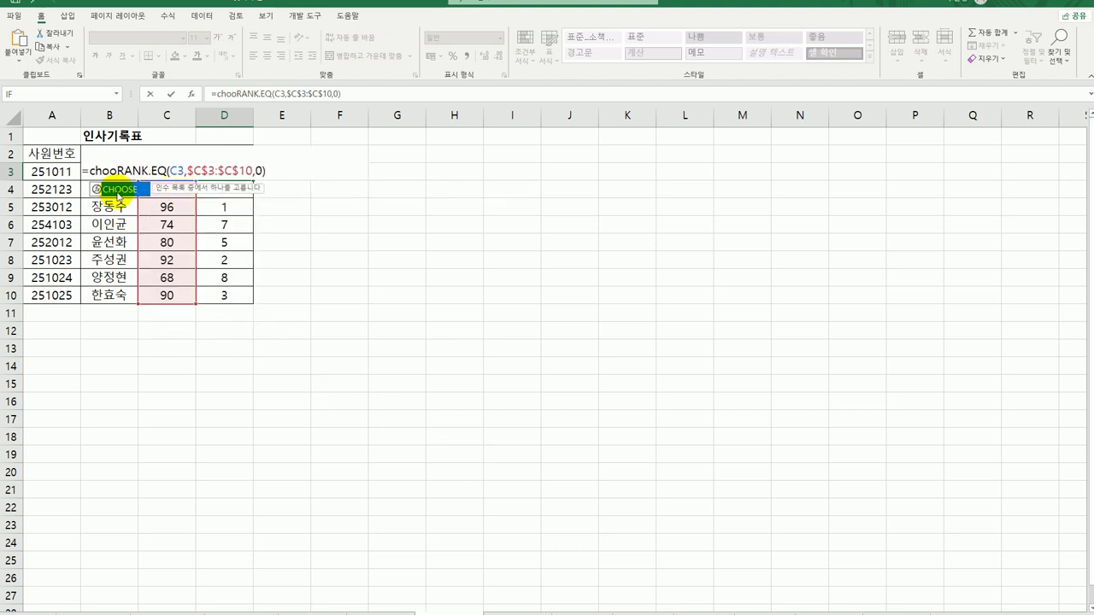
double_click(120, 189)
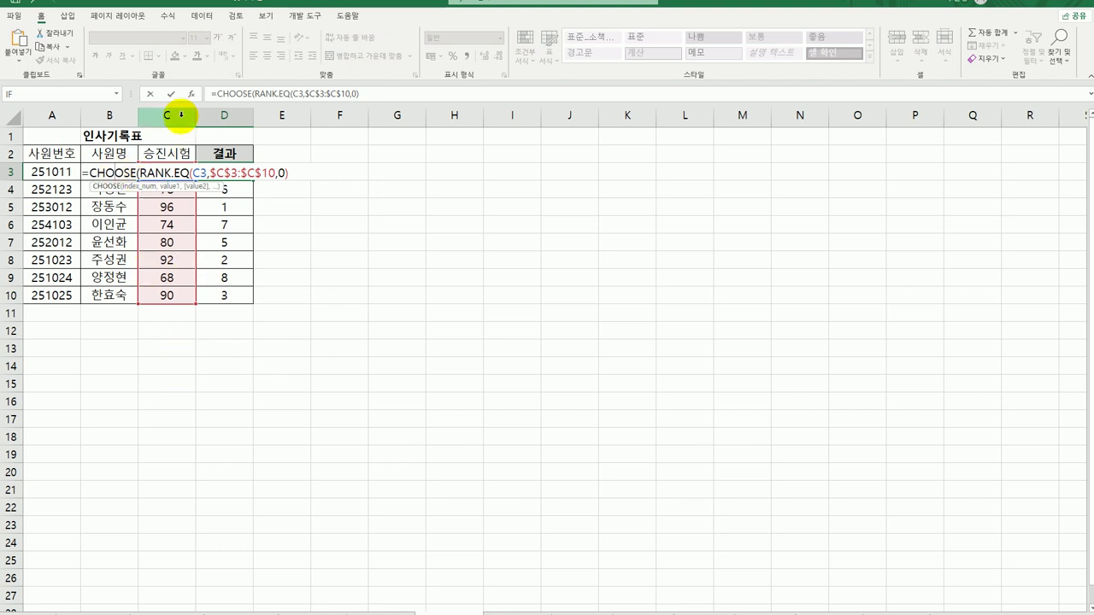
left_click(194, 95)
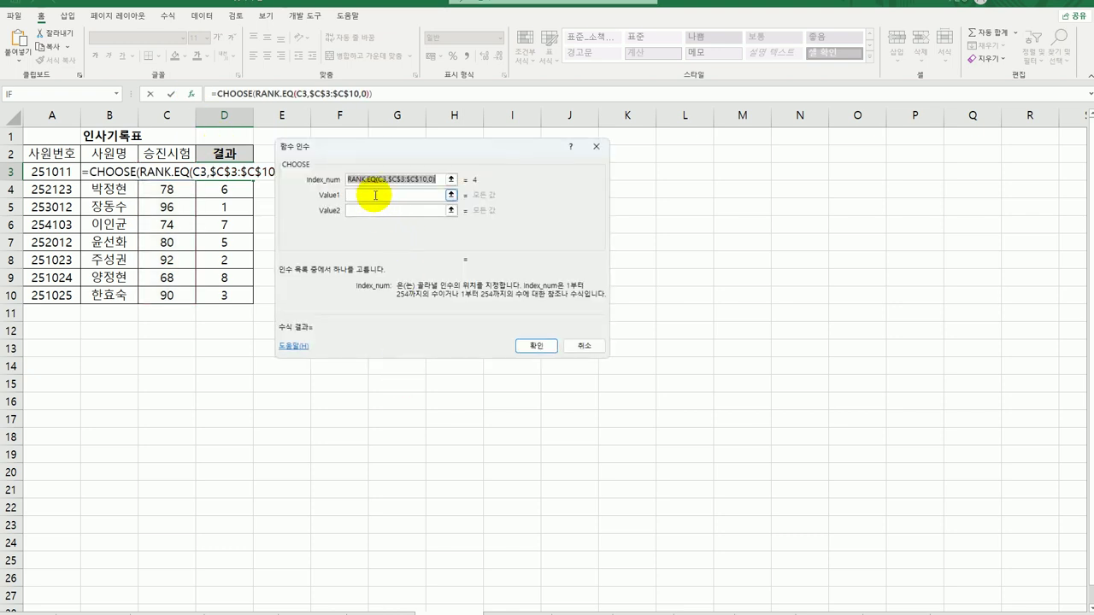
- Set CHOOSE values 1 and 2 to 승진 and values 3 and 4 to 보너스
left_click(374, 195)
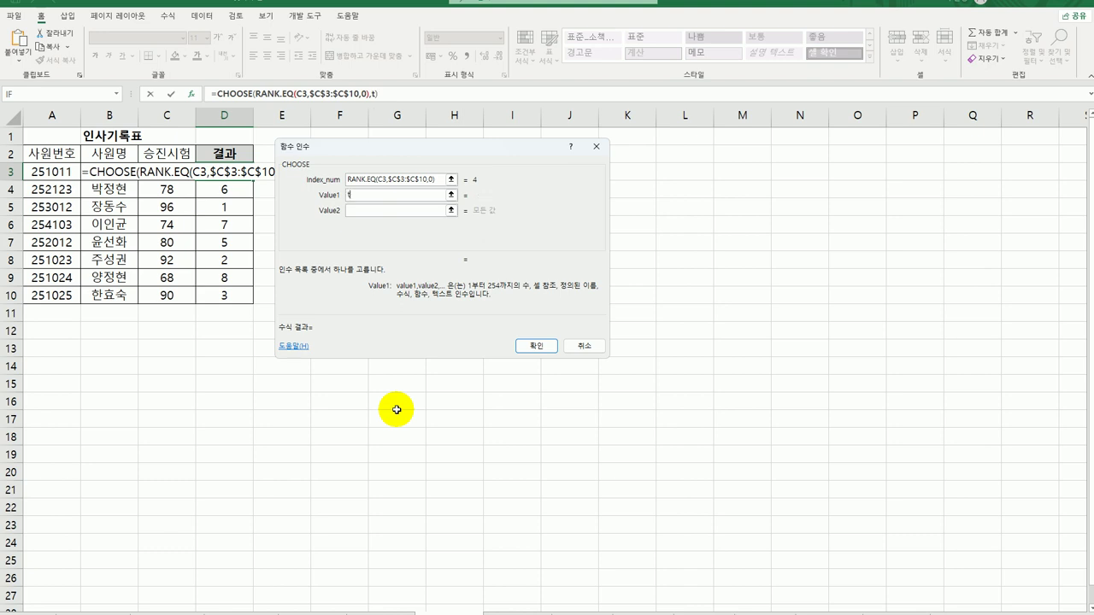
type("승진")
key("Tab")
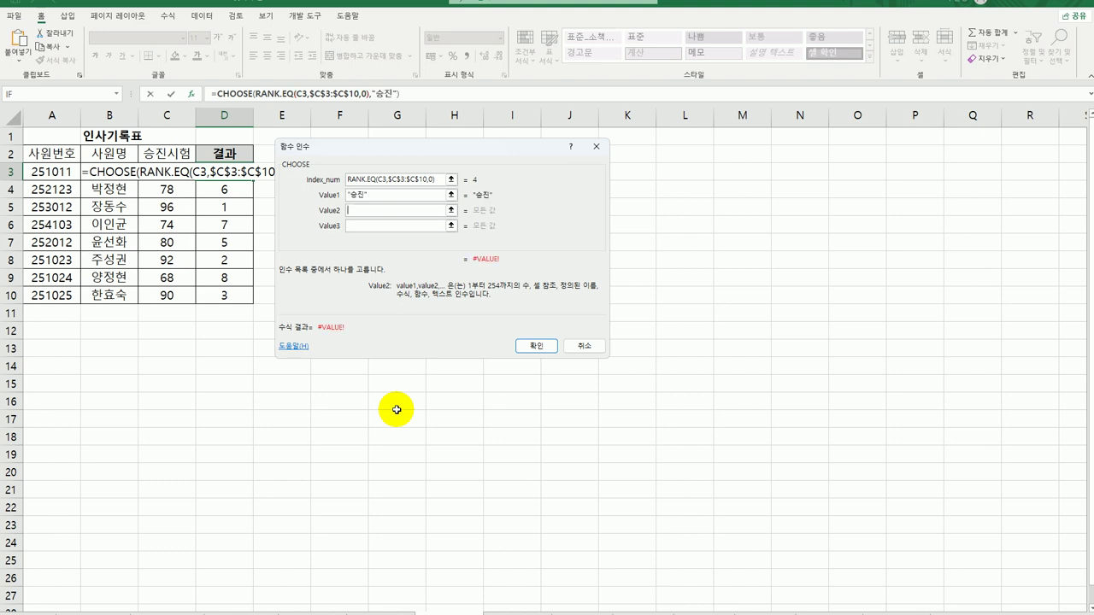
type("승진")
key("Tab")
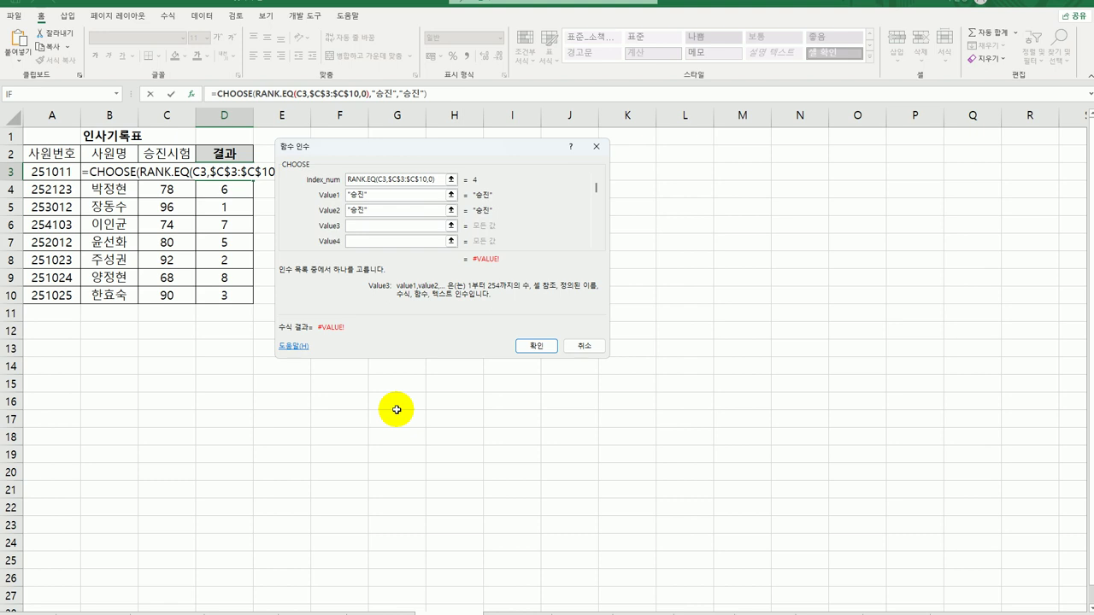
type("보너스")
key("Tab")
type("보너스")
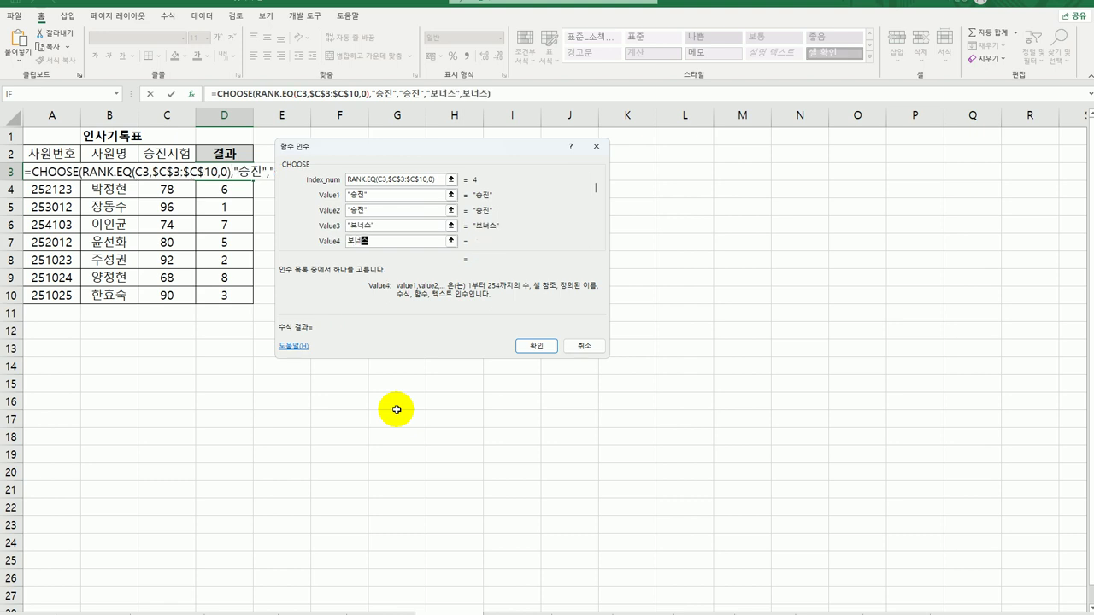
key("Tab")
- Set CHOOSE values 5 through 8 to 현상유지
type("현상유지")
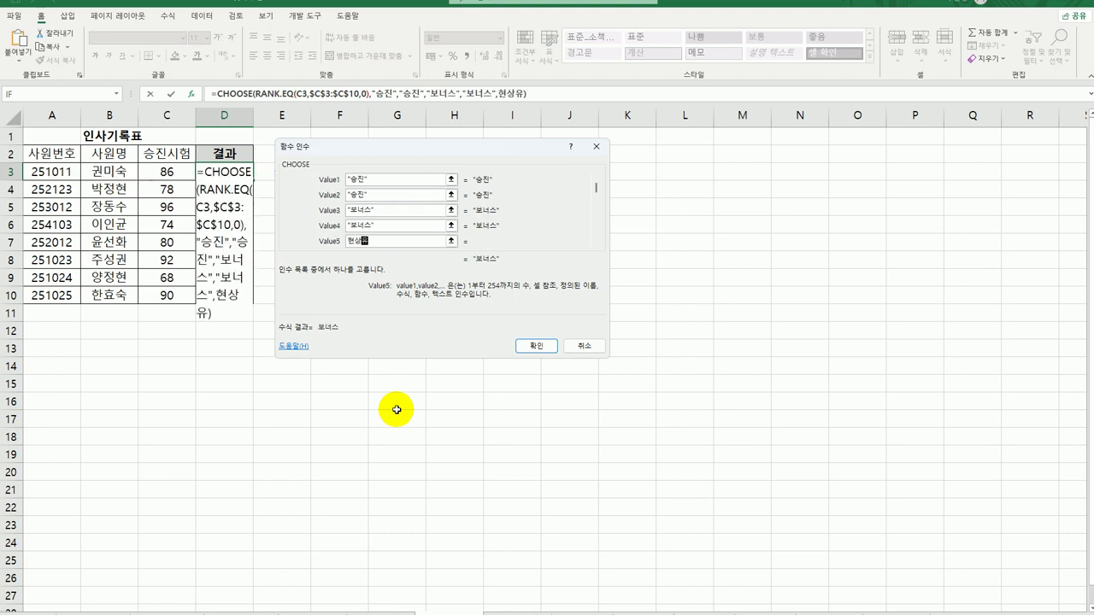
key("Tab")
type("현상유지")
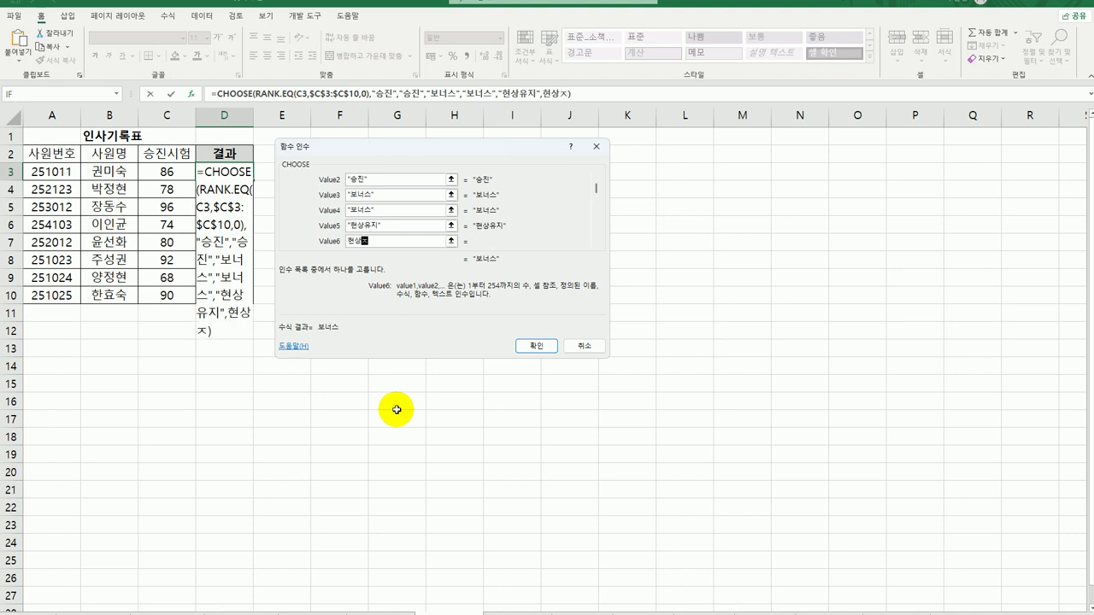
key("Tab")
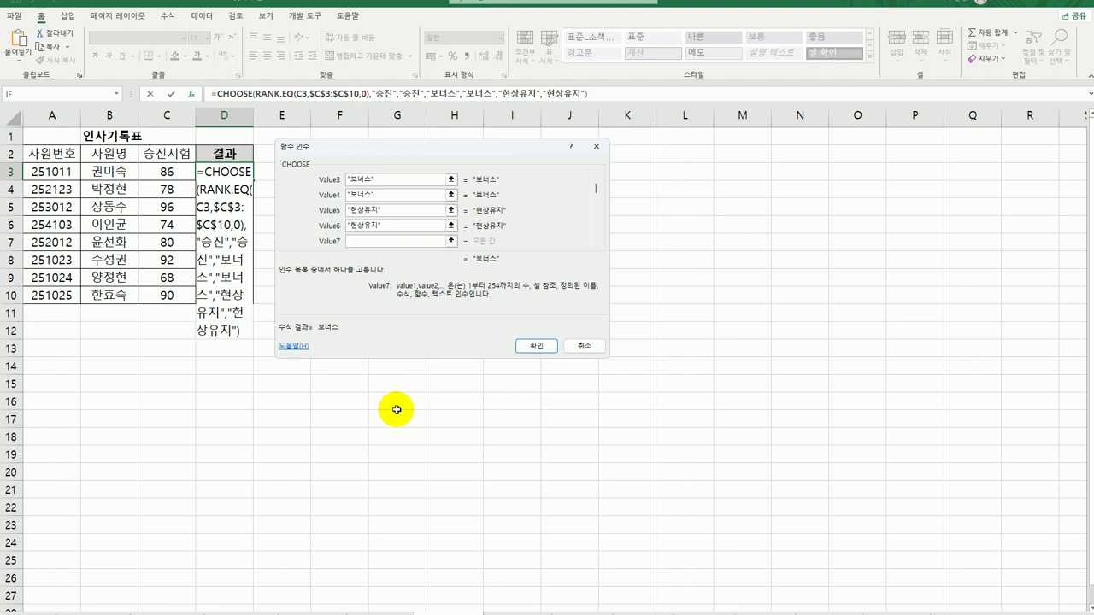
type("현상유지")
key("Tab")
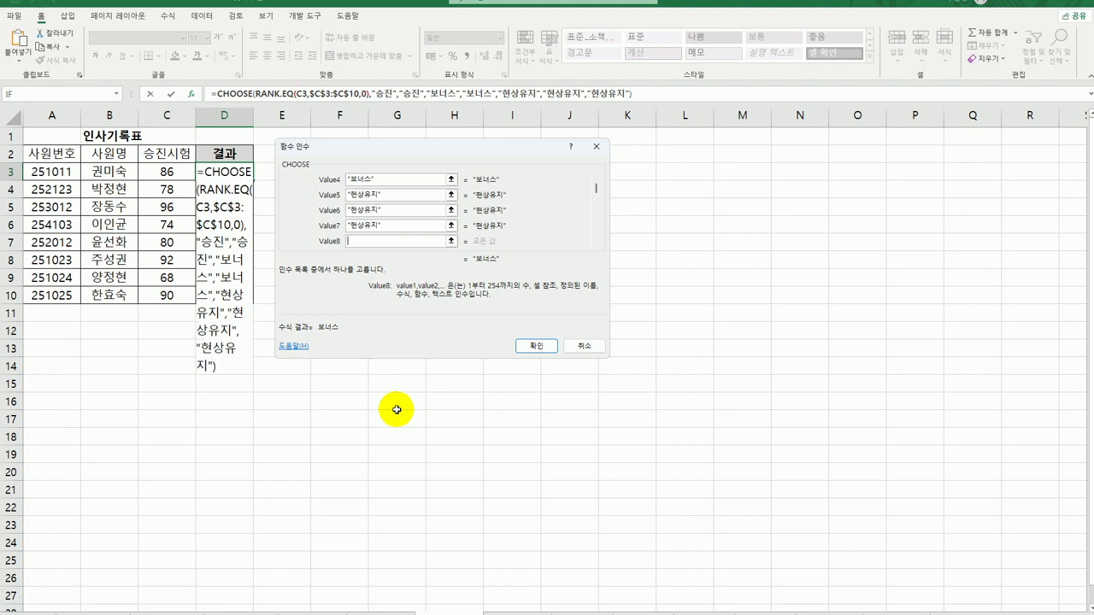
type("혀ㄴ상유")
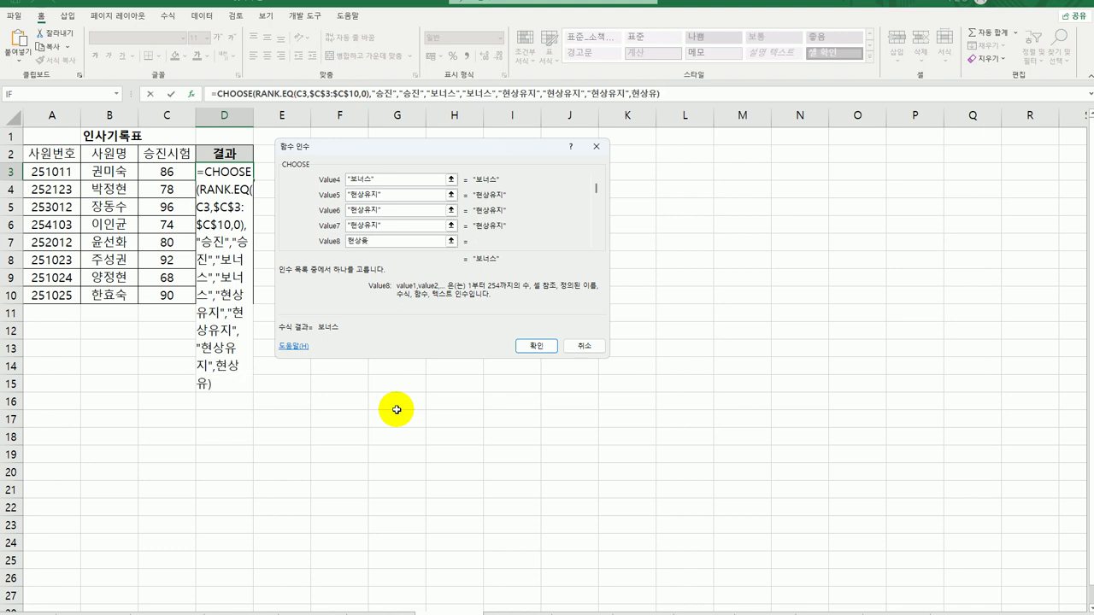
type("지")
key("Tab")
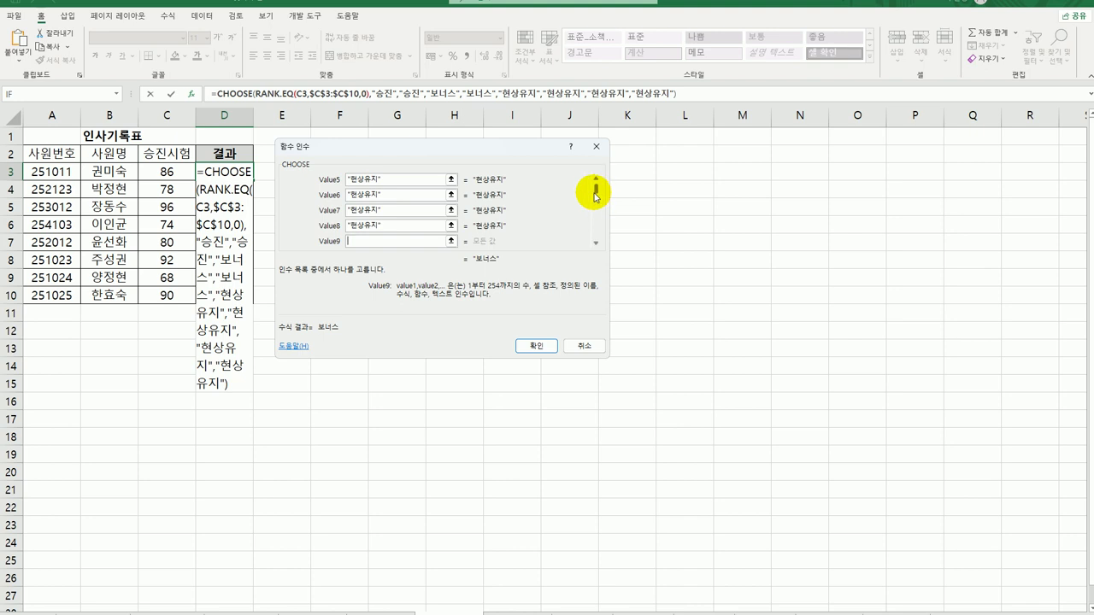
- Confirm the CHOOSE formula in D3 and copy it down the 결과 column to D10
scroll(597, 177, "up", 5)
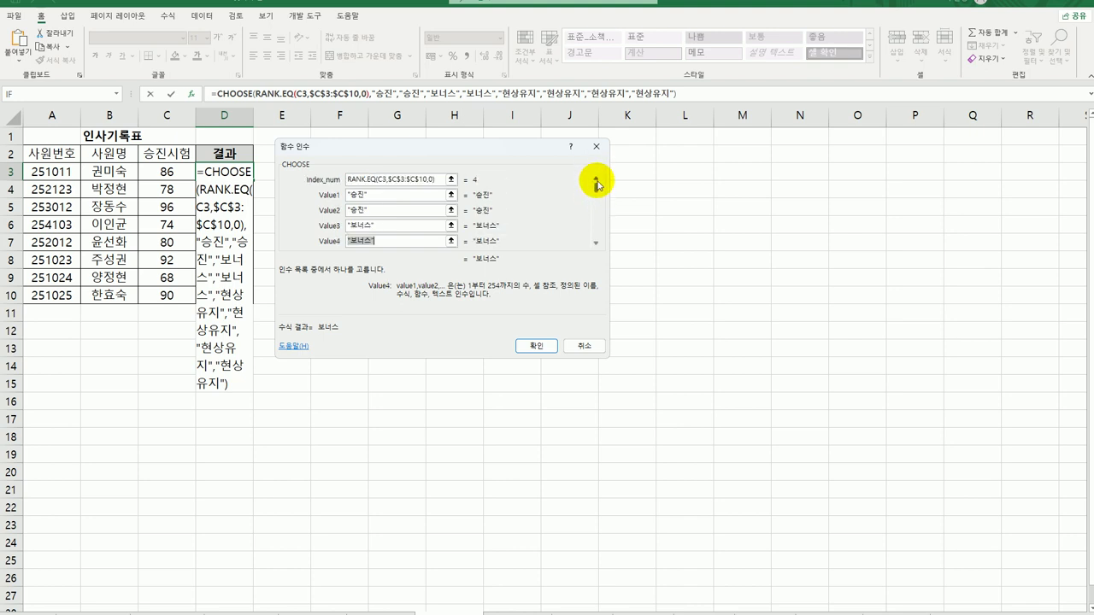
left_click(398, 197)
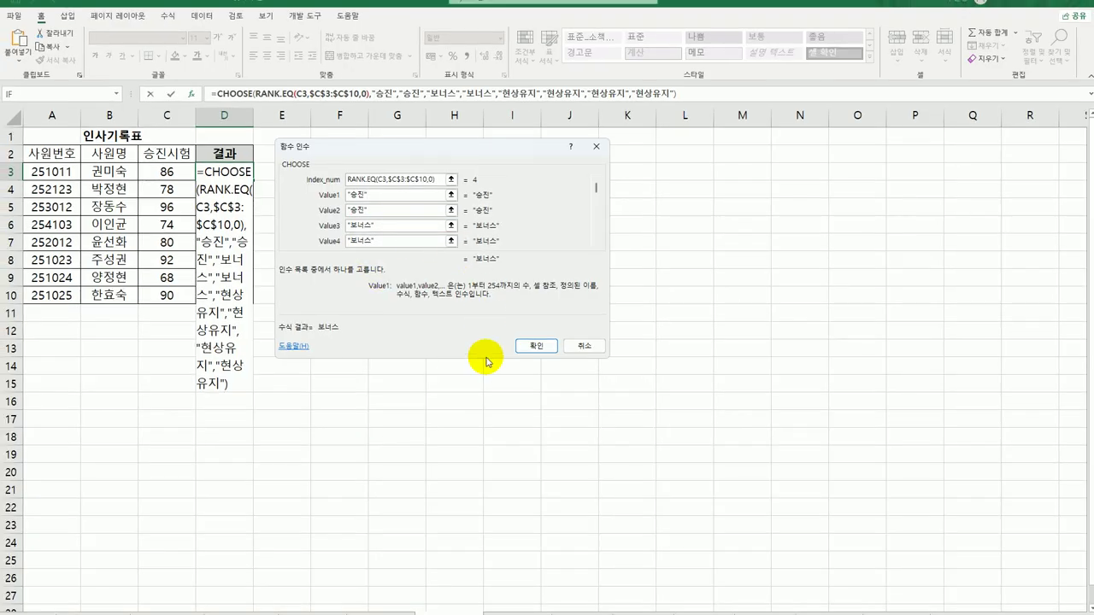
left_click(518, 346)
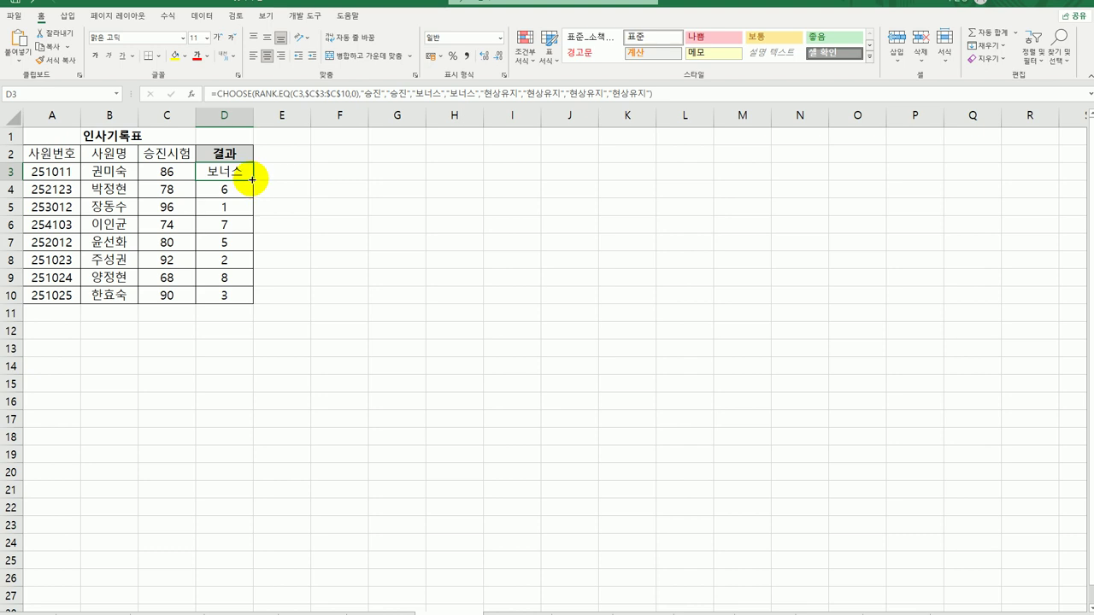
left_click_drag(252, 178, 232, 297)
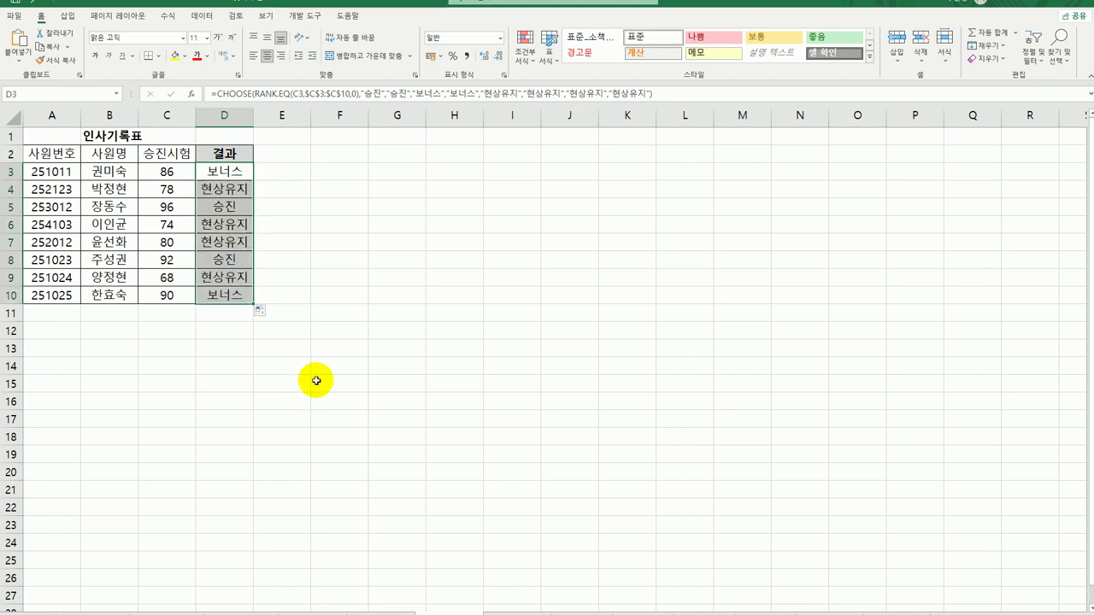
left_click(316, 380)
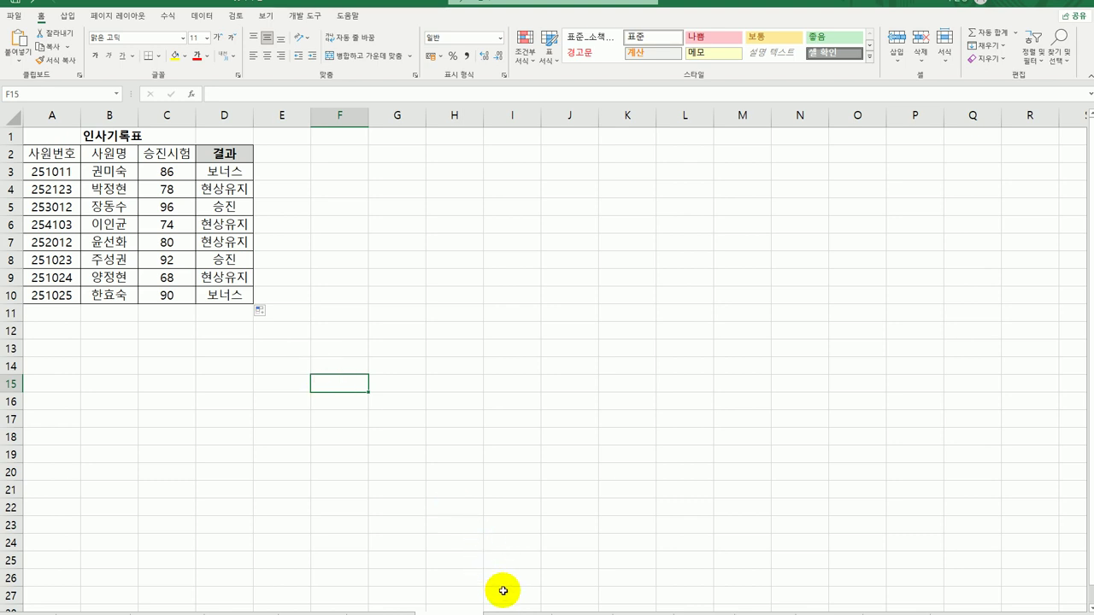
- Open the 외환시세표 worksheet and examine how the ¥100 row and the 현금 팔 때 column meet within the C4:F6 rates
key("ctrl+Home")
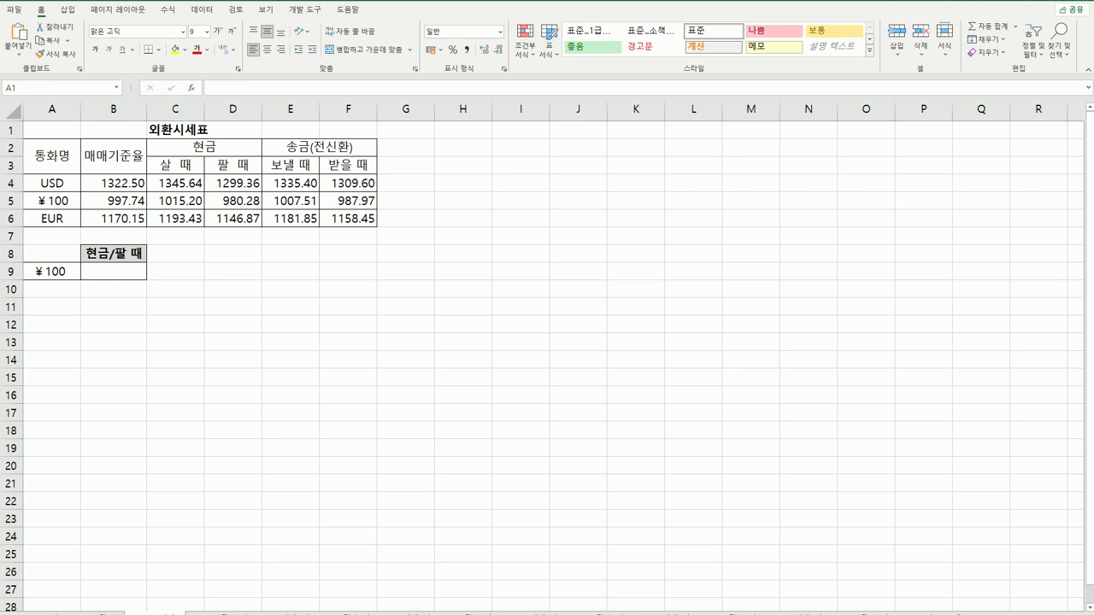
left_click(115, 271)
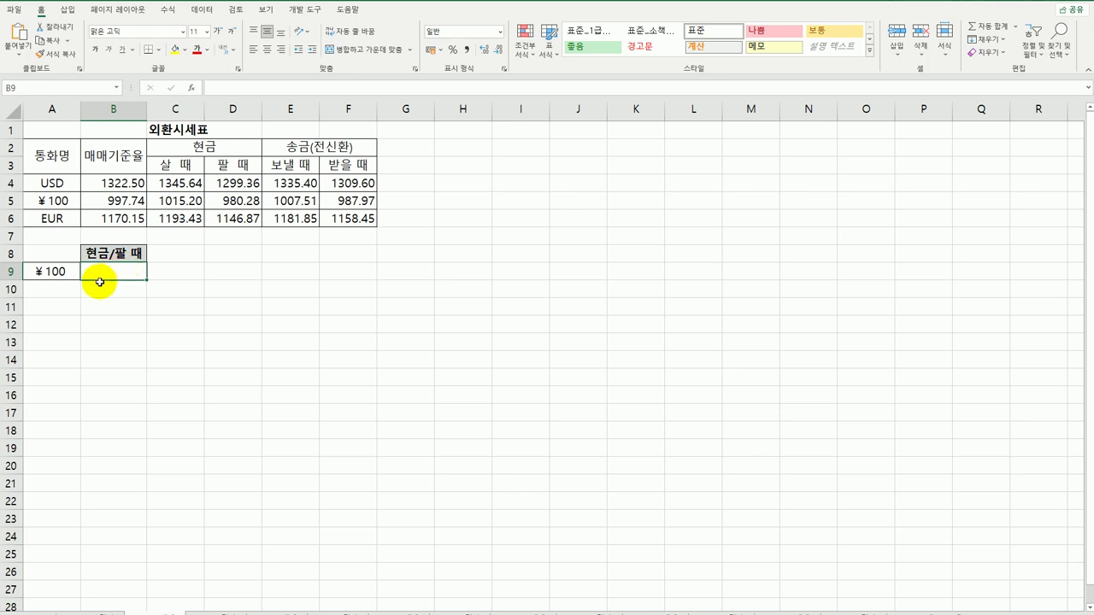
left_click(57, 270)
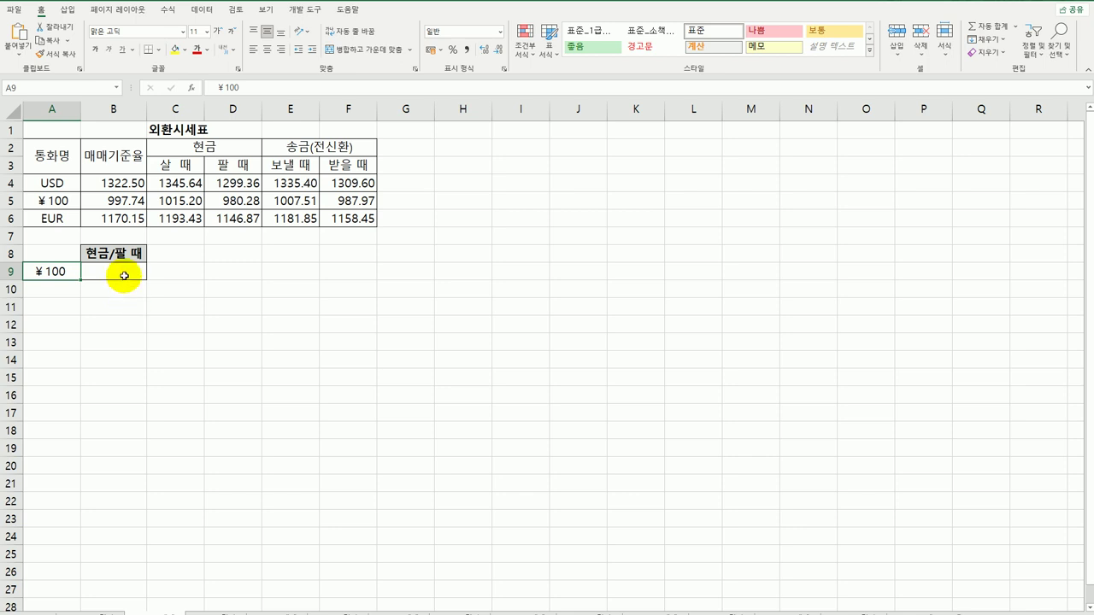
left_click(124, 275)
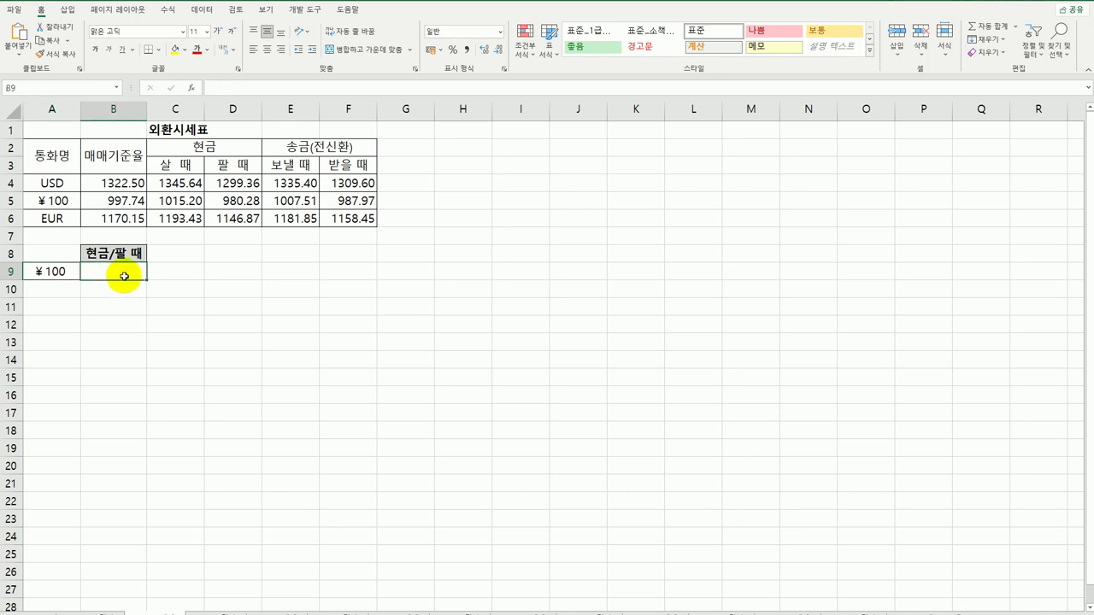
left_click(62, 200)
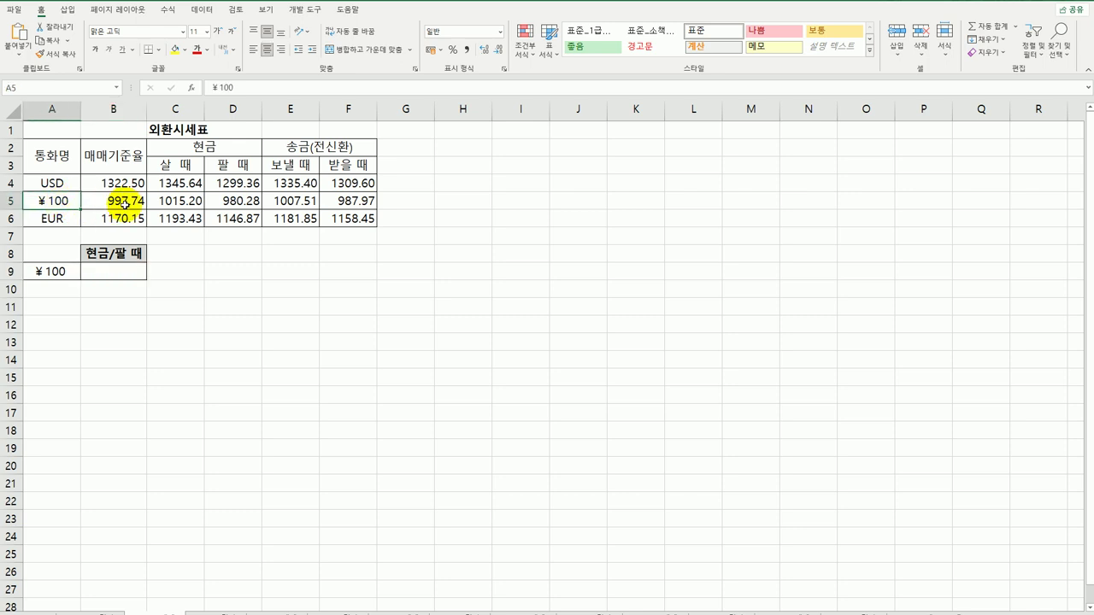
left_click(241, 203)
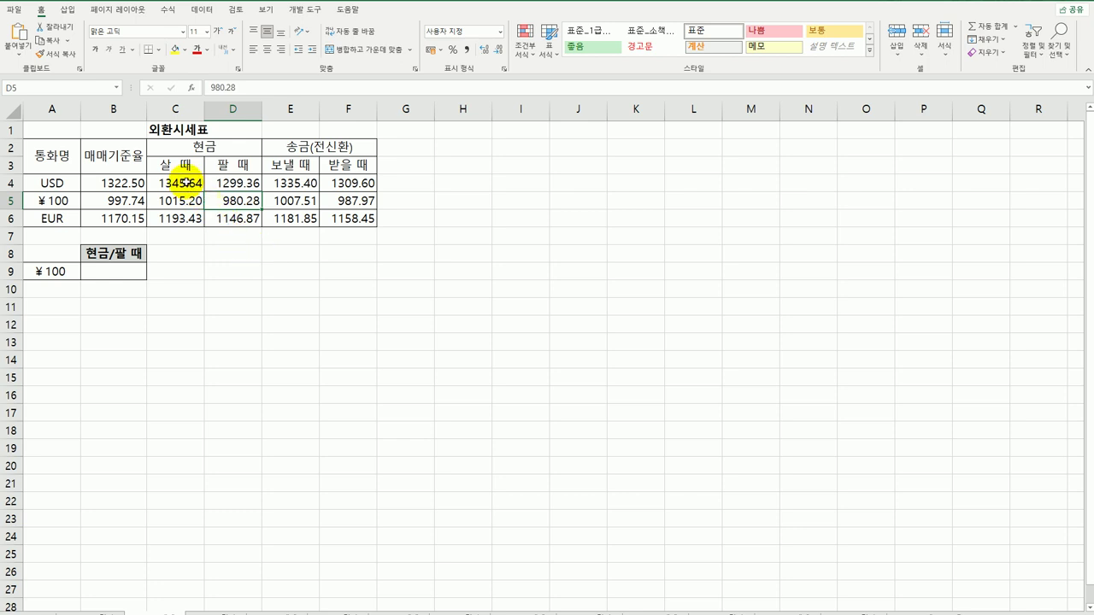
left_click_drag(187, 181, 349, 211)
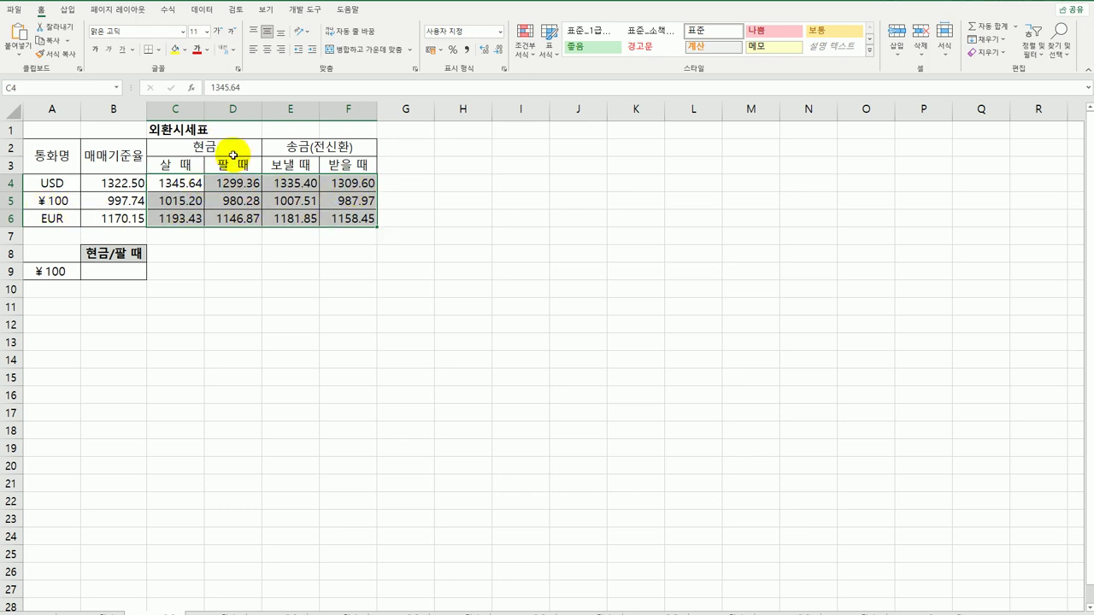
- Enter an INDEX formula in B9 with array C4:F6, row number 2 and column number 2
left_click(120, 270)
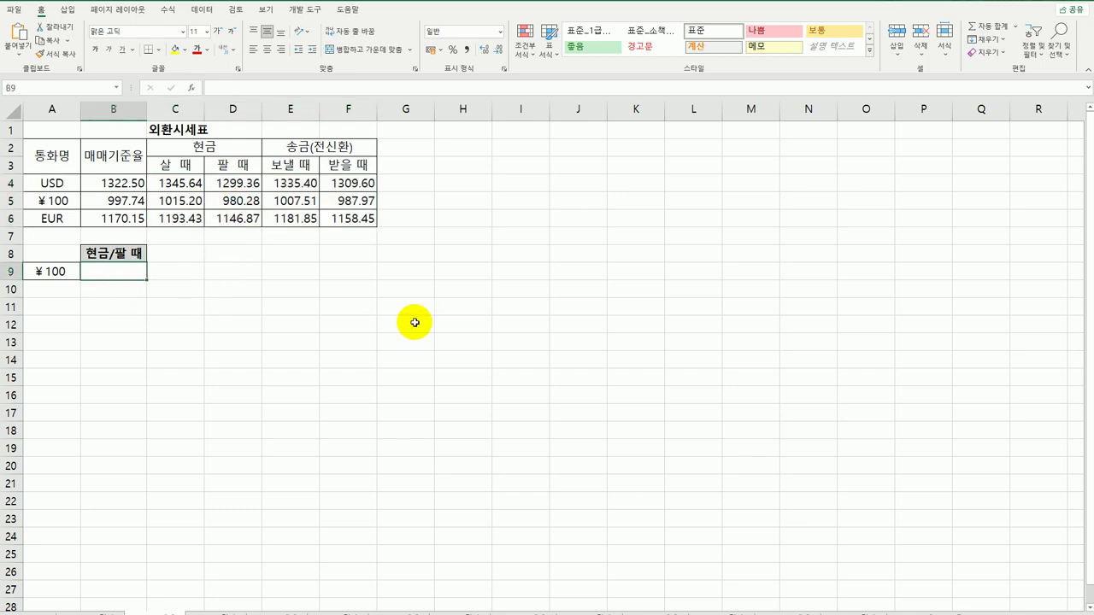
type("=ind")
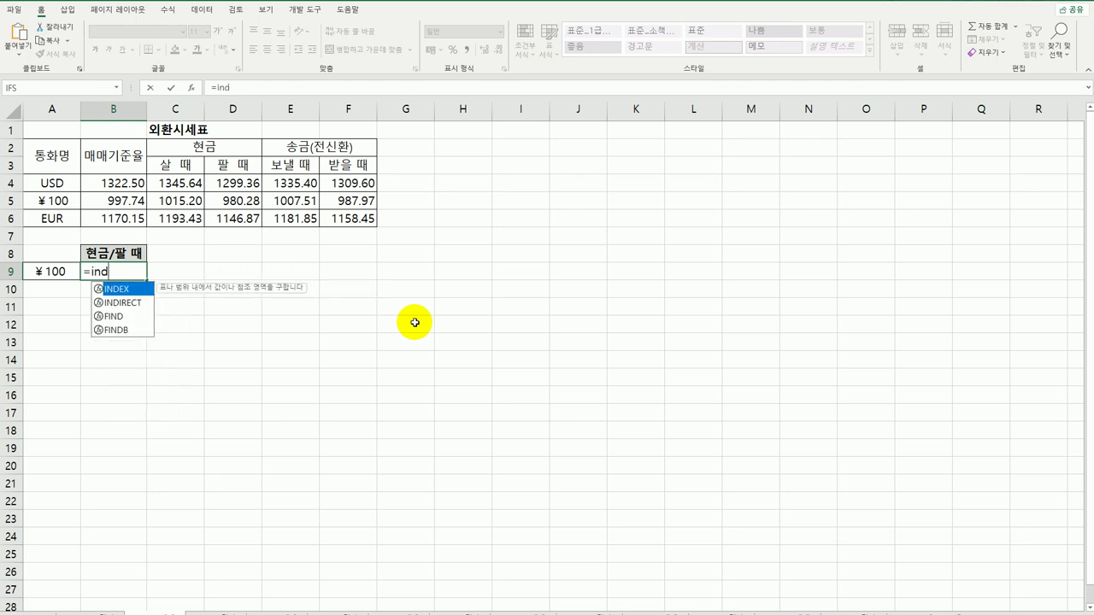
key("Tab")
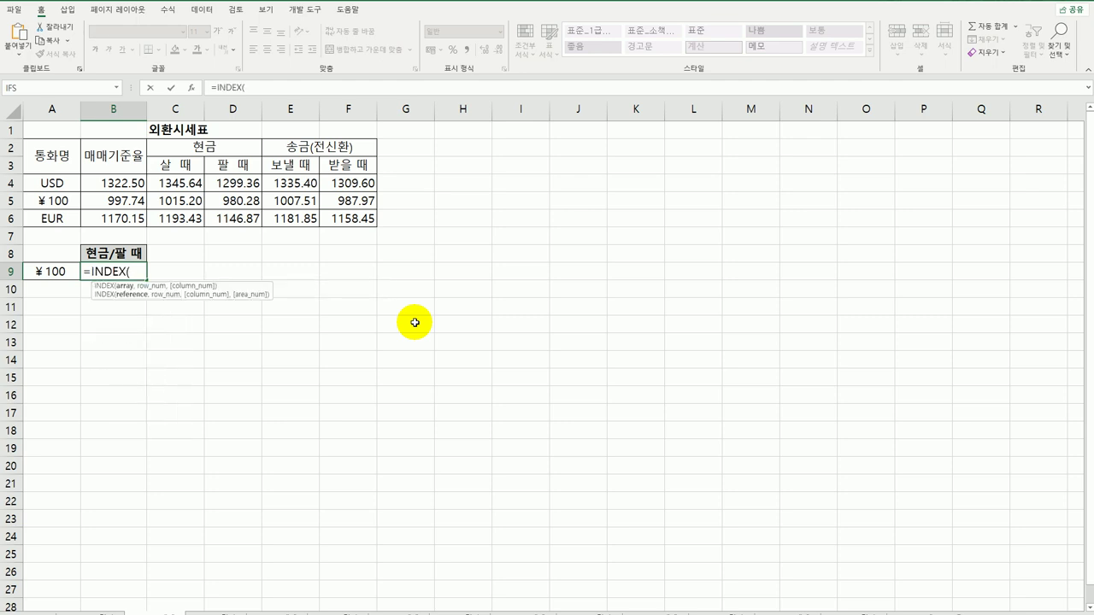
left_click_drag(202, 182, 342, 220)
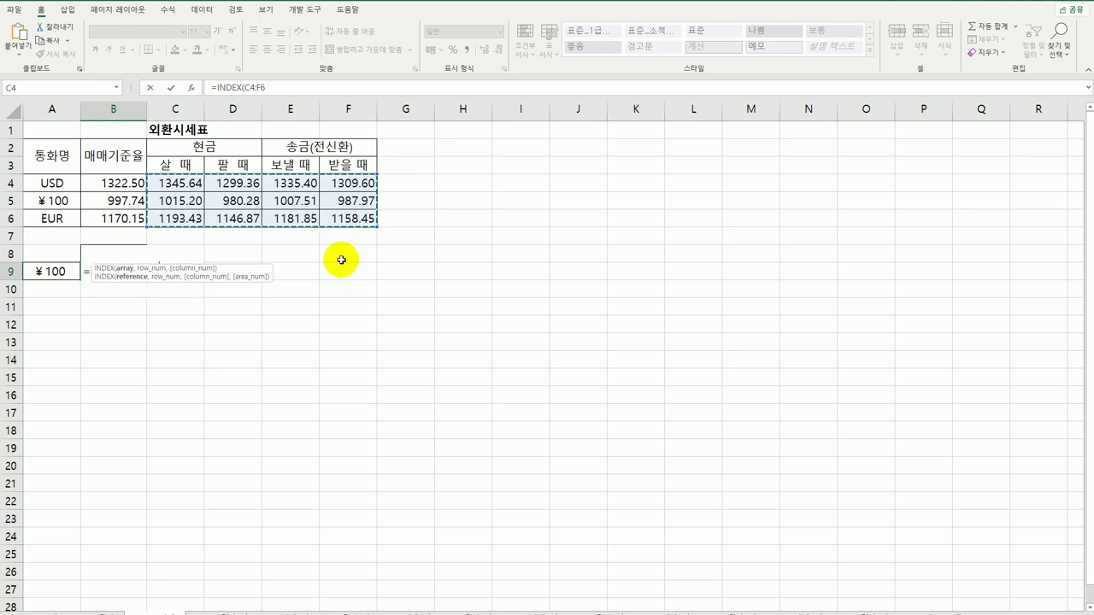
type(",")
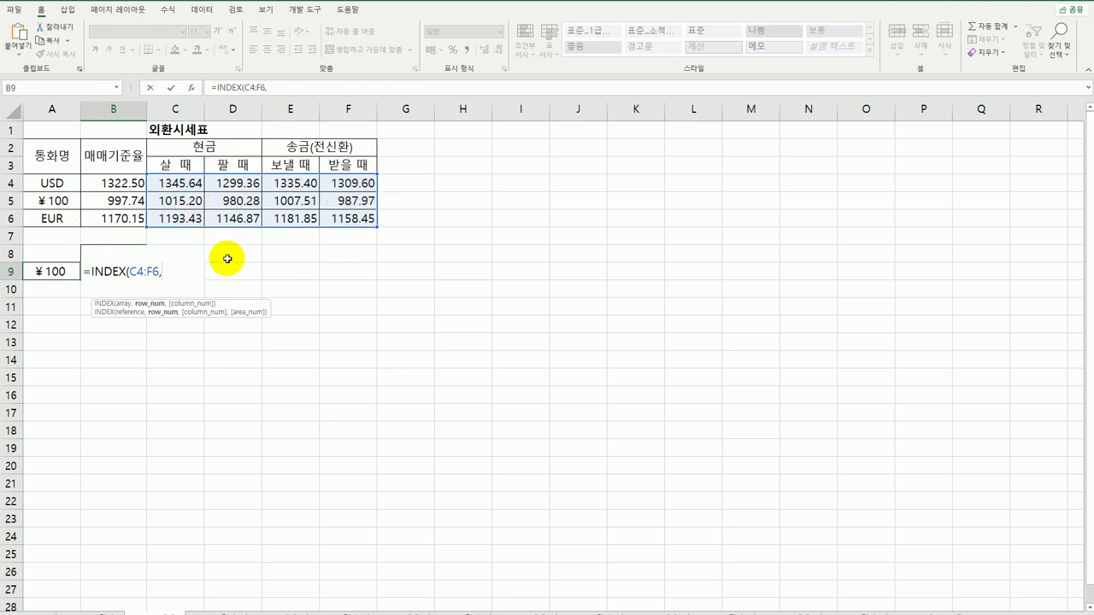
type("2")
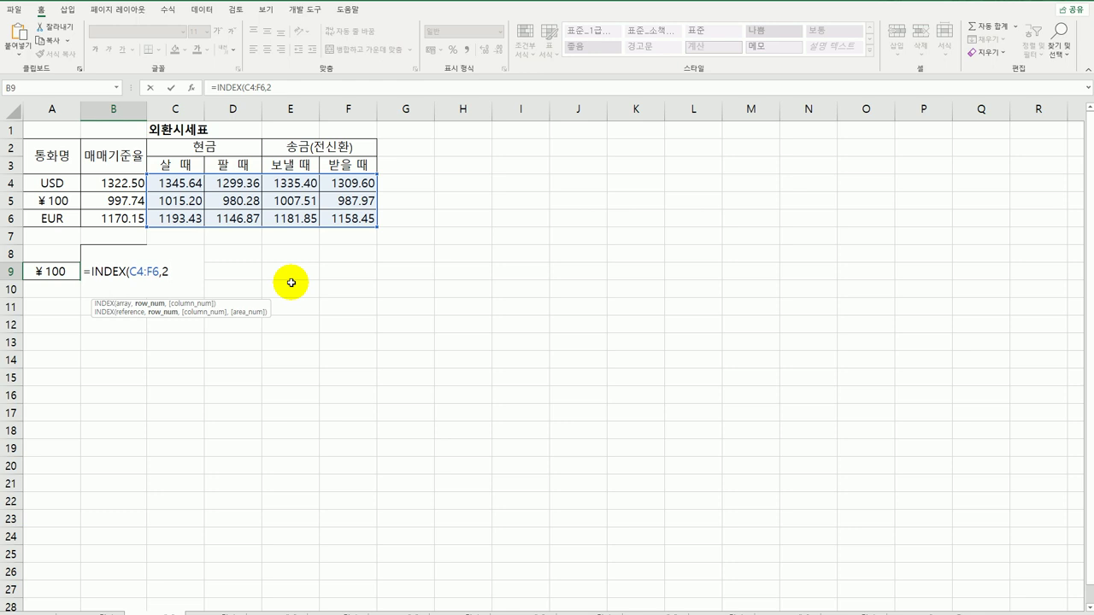
type(",")
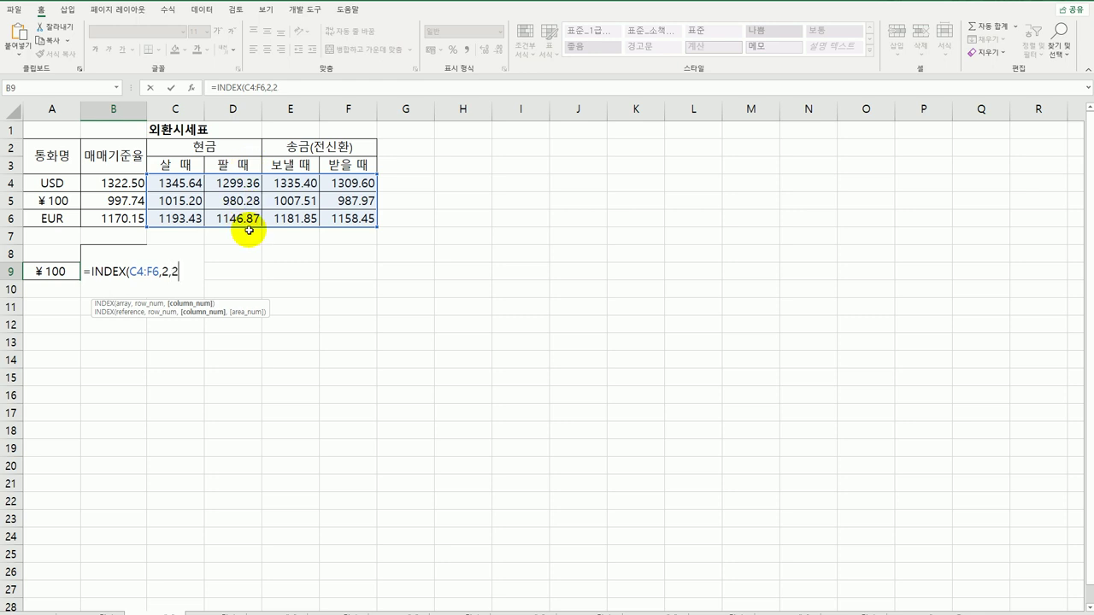
type("2)")
key("Return")
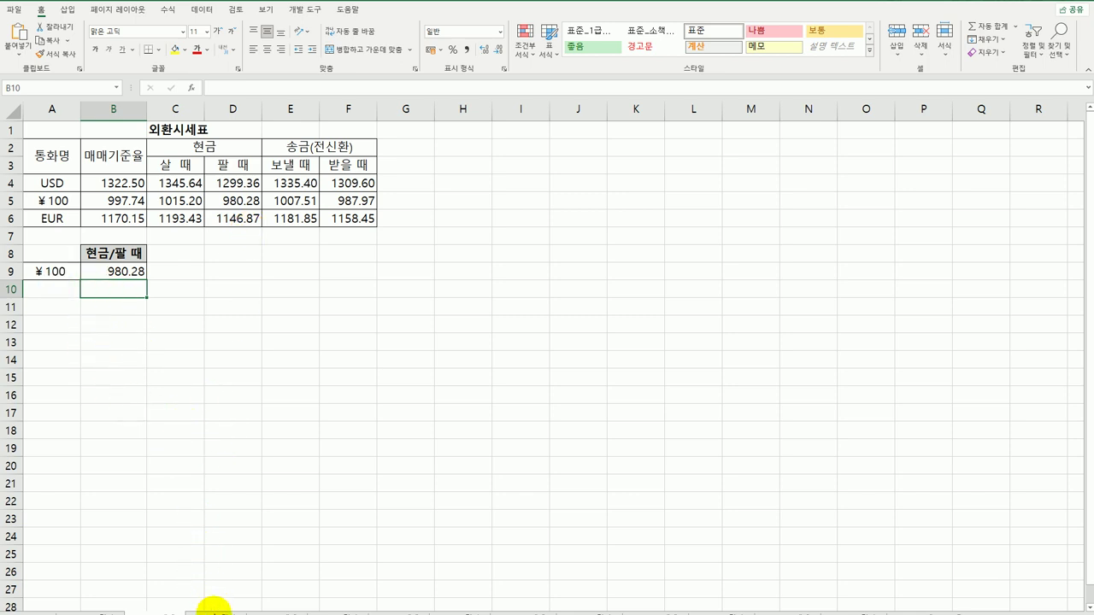
- Open the 리프트 요금표 practice worksheet with the empty 정회원/오후권 cell and examine the B3:E6 fare range
key("ctrl+Page_Down")
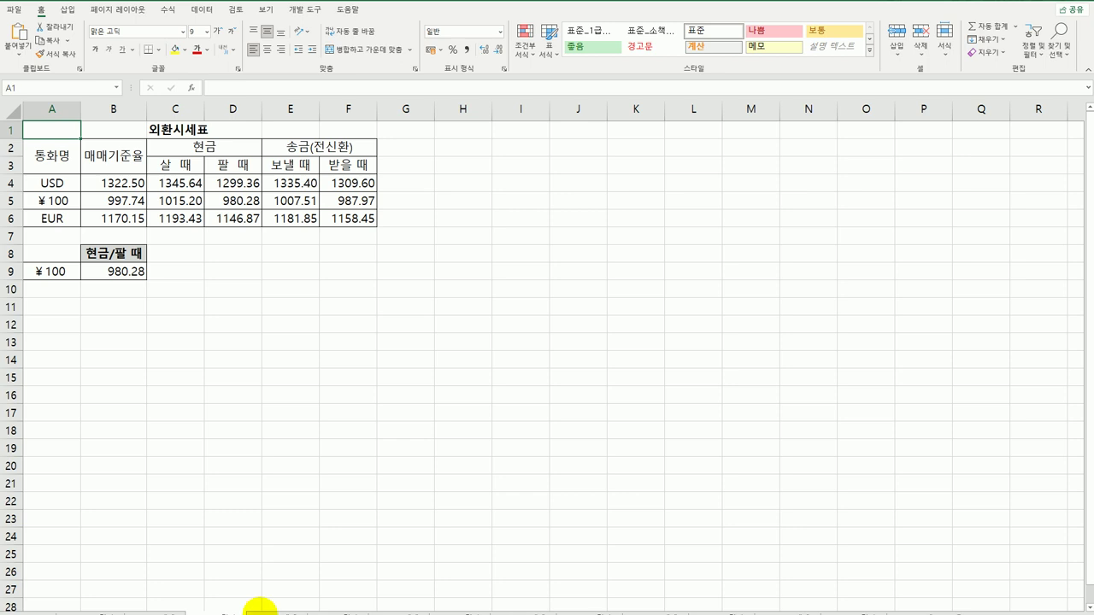
left_click(261, 608)
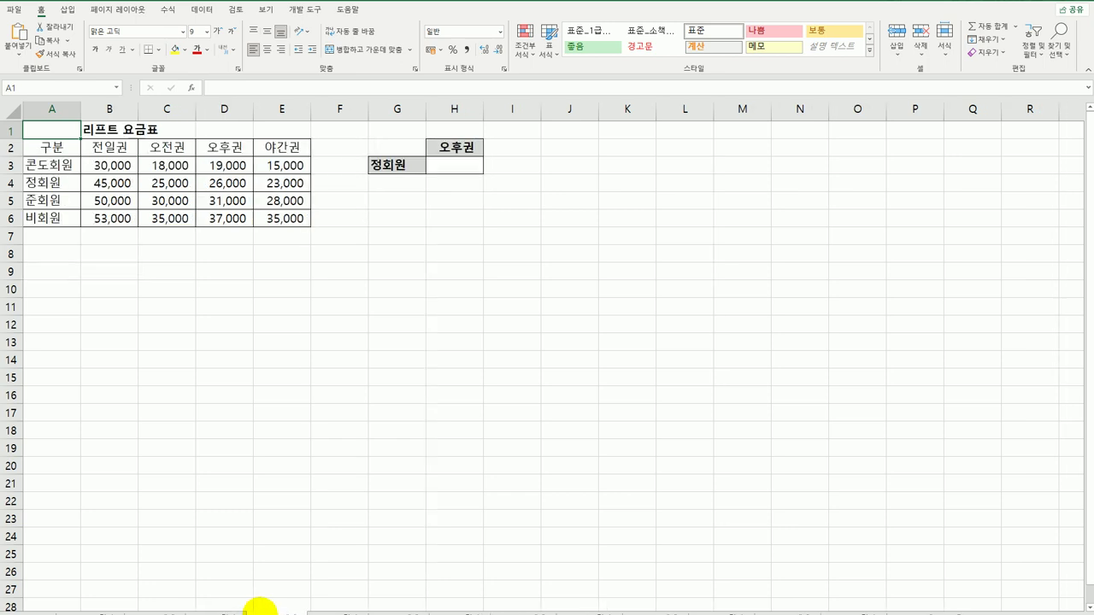
left_click(468, 168)
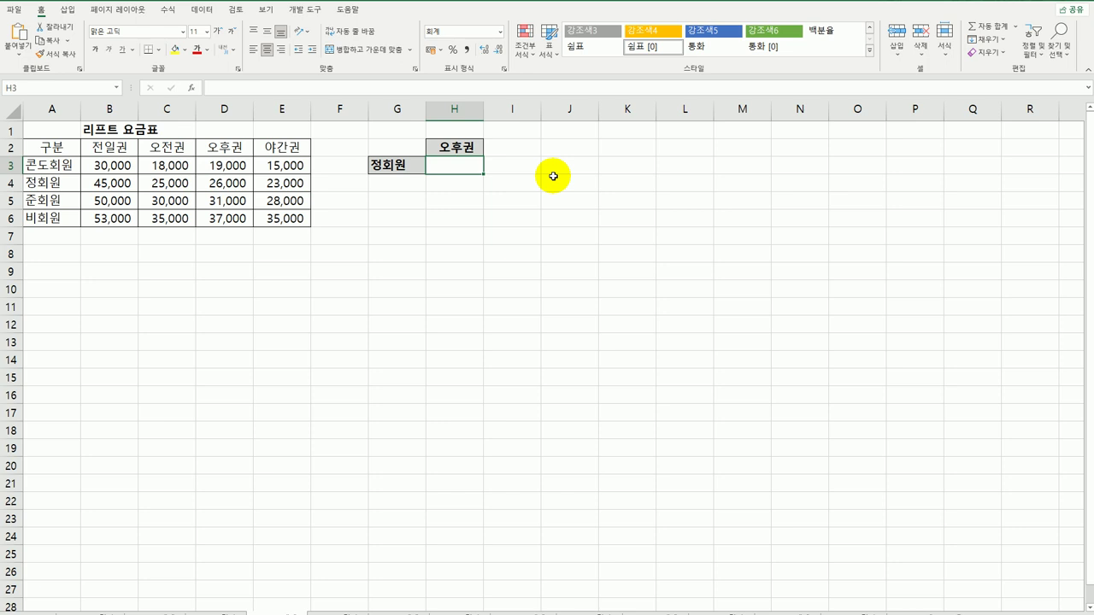
left_click_drag(107, 167, 261, 216)
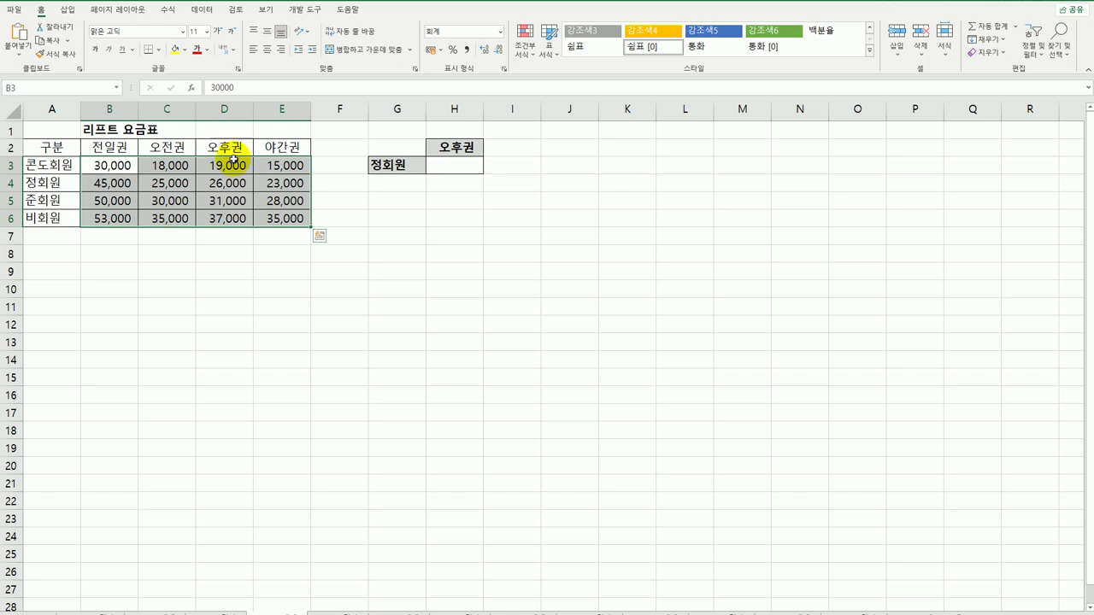
- Enter an INDEX formula in H3 with array B3:E6, row number 2 and column number 3
left_click(451, 167)
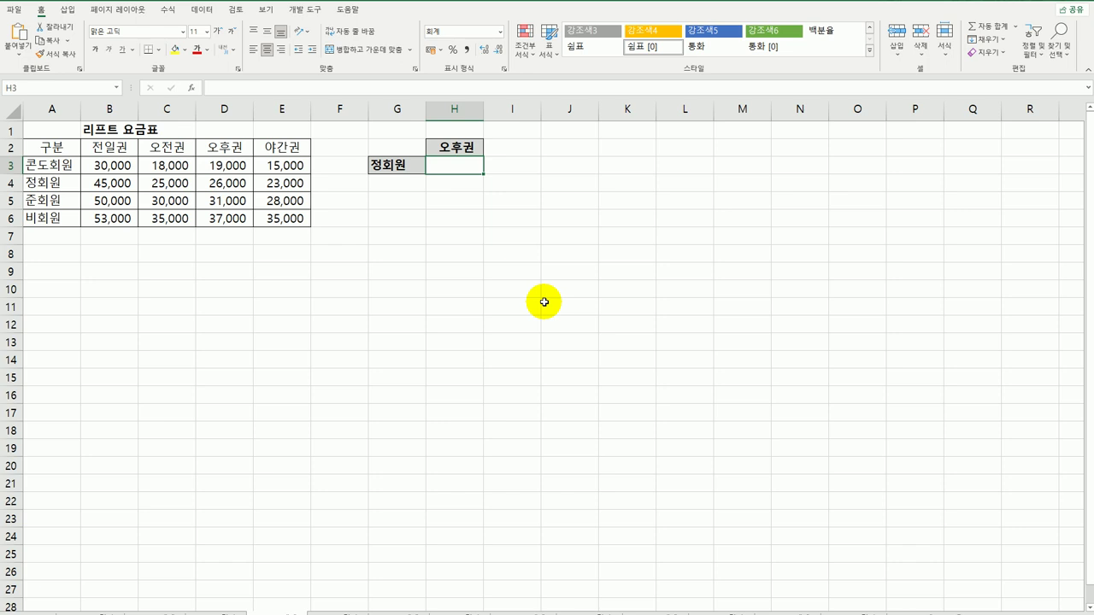
type("=")
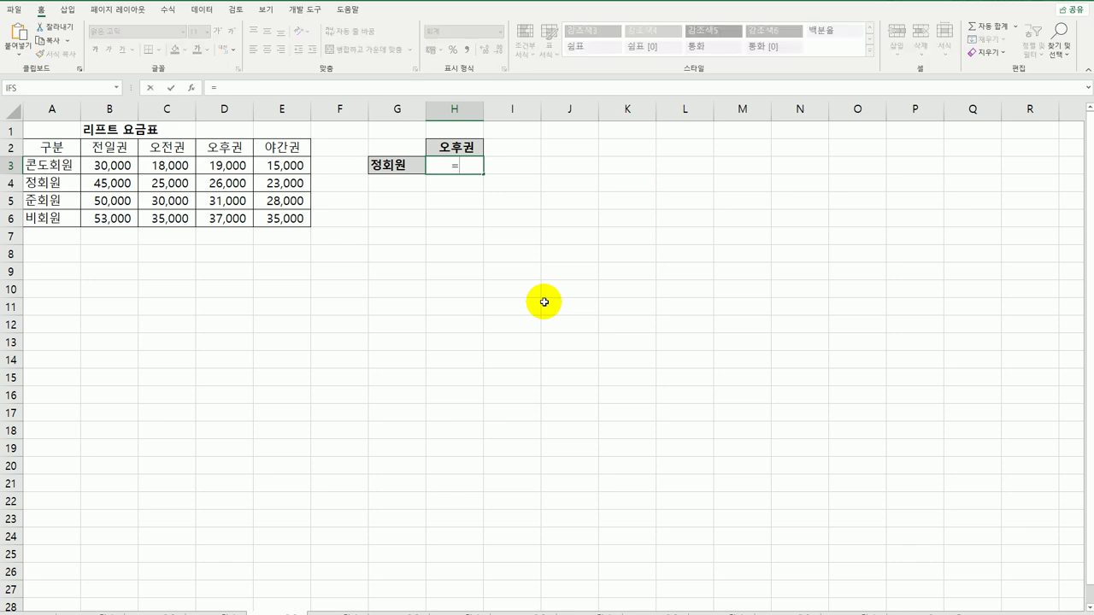
type("ind")
key("Tab")
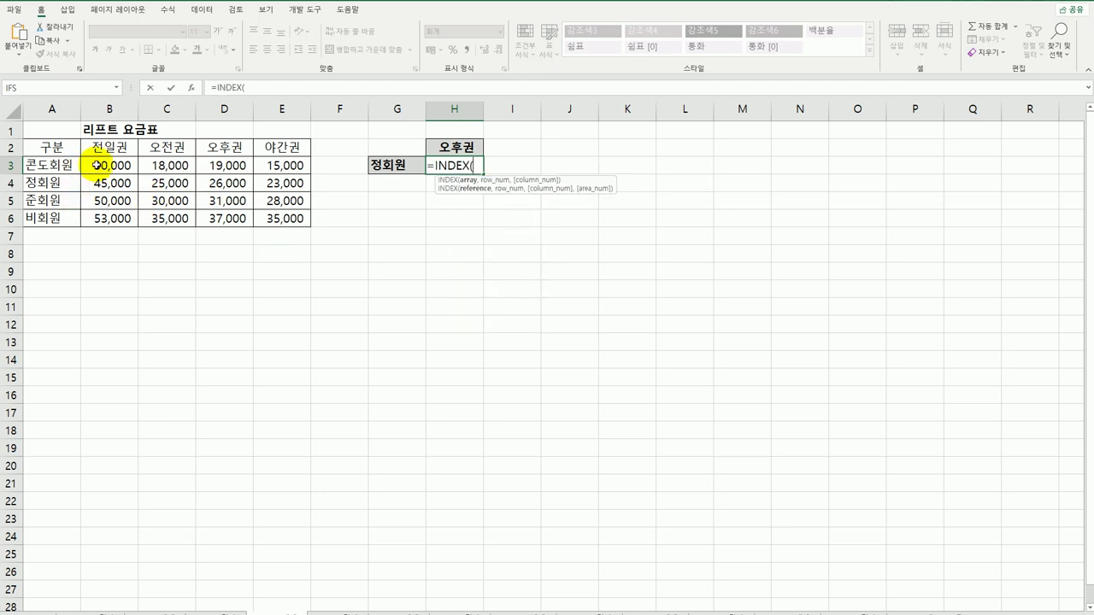
left_click_drag(94, 164, 259, 216)
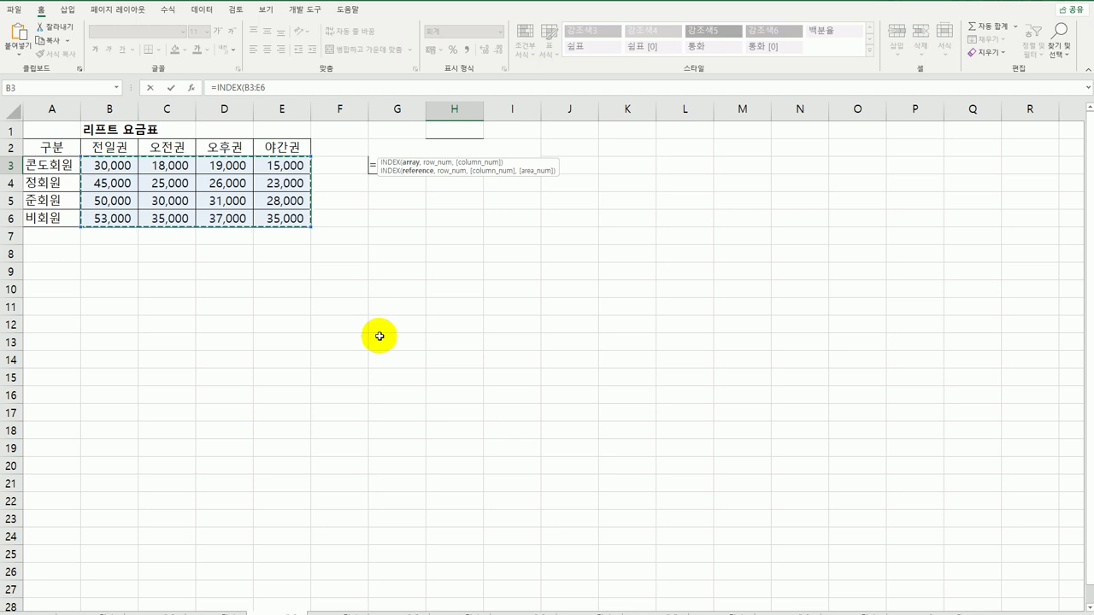
type(",")
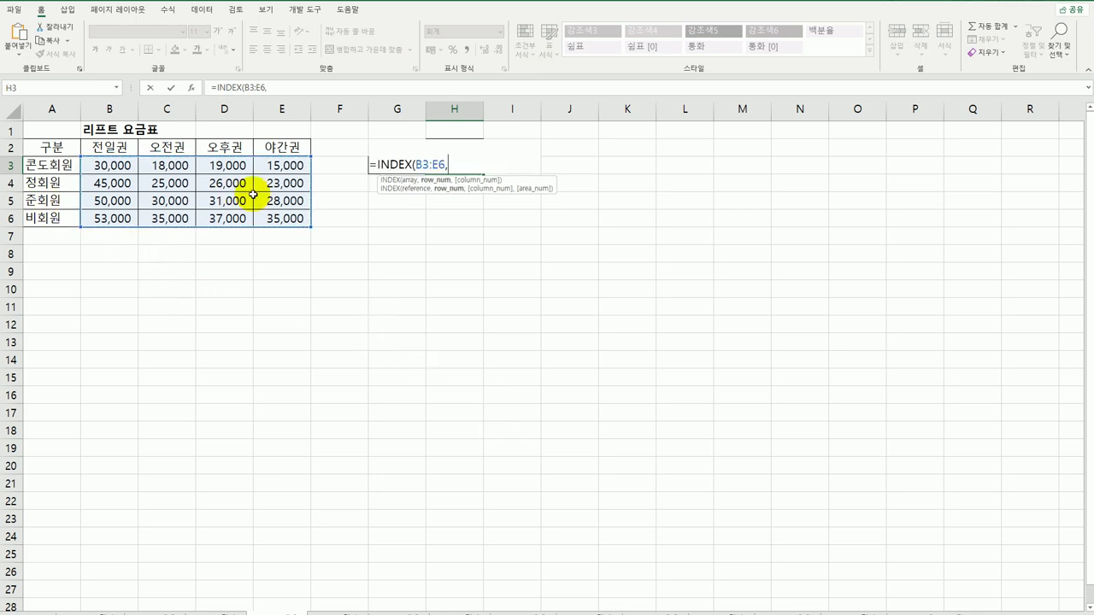
type("2")
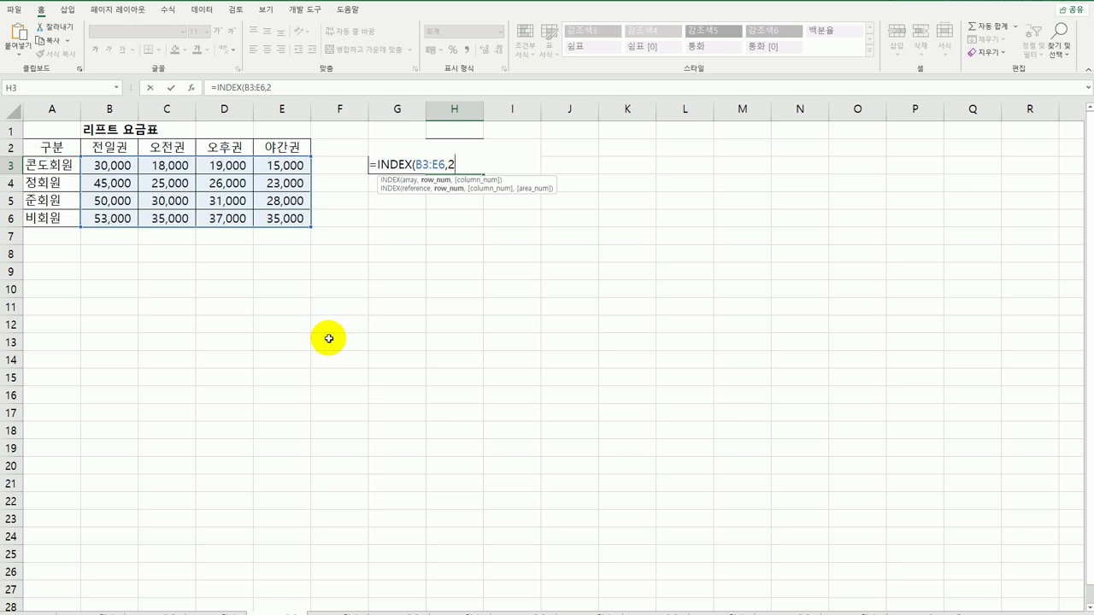
type(",")
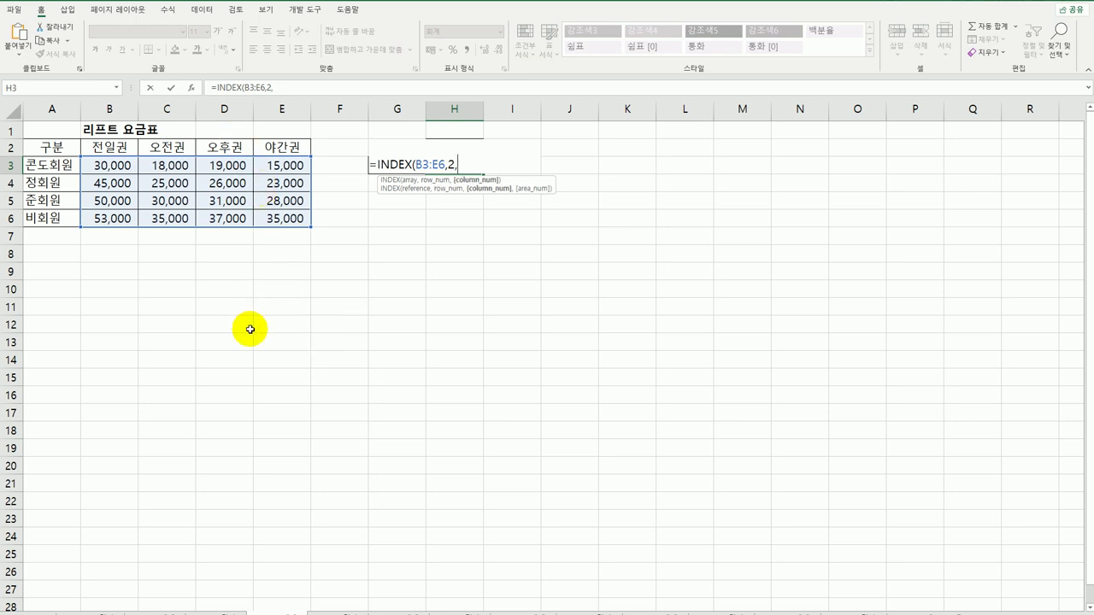
type("3)")
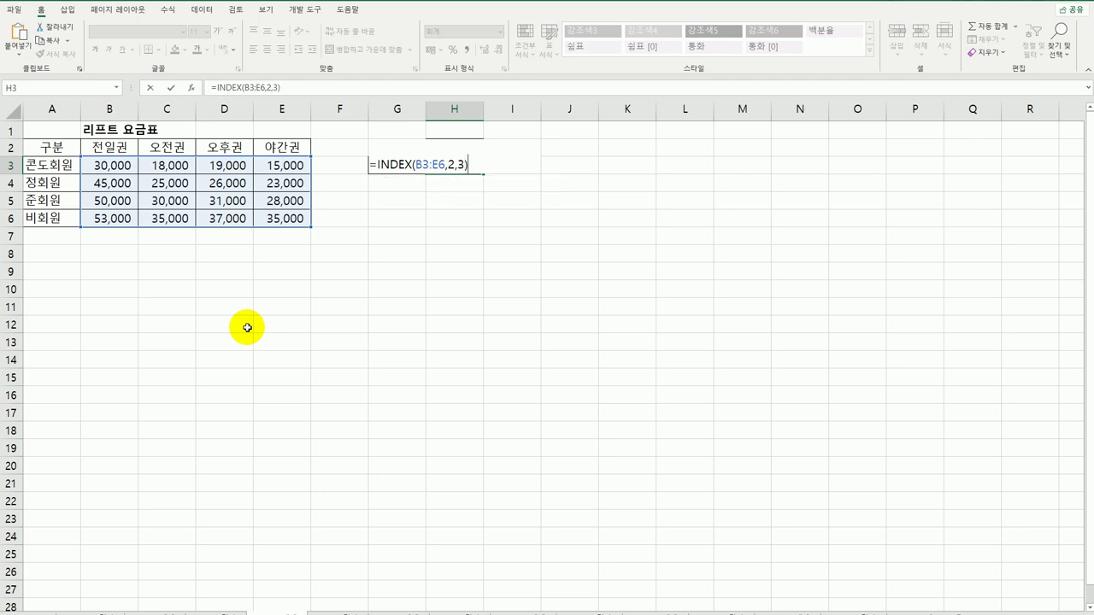
key("Return")
left_click(444, 168)
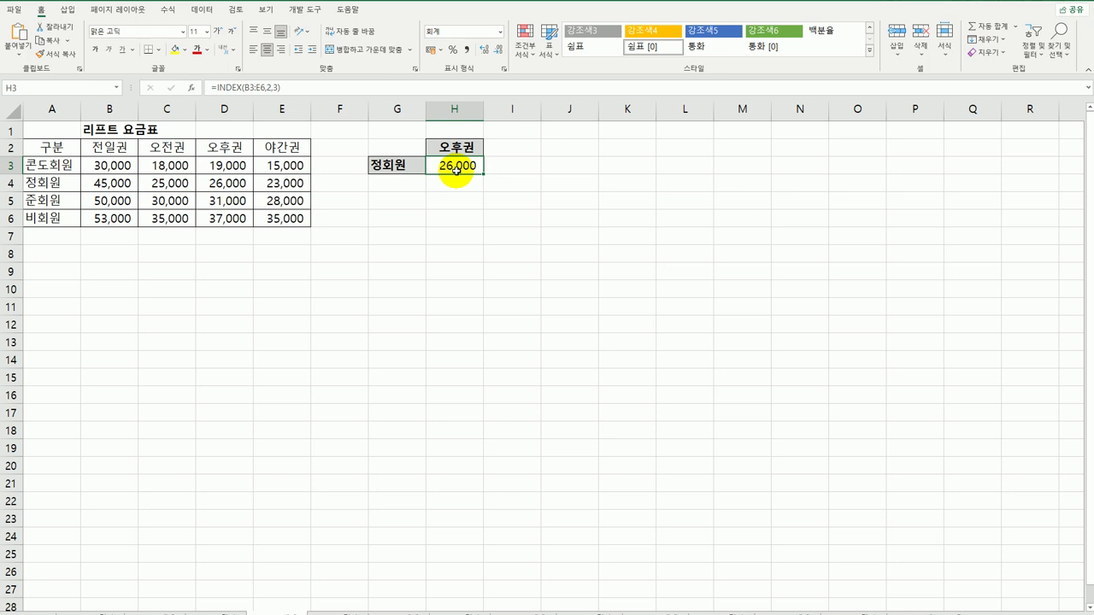
- Open the 수도권 택배 요금표 practice worksheet with the empty 요금 cell and examine how the 서울(01) row and 수원(03) column meet within B3:E6
left_click(332, 610)
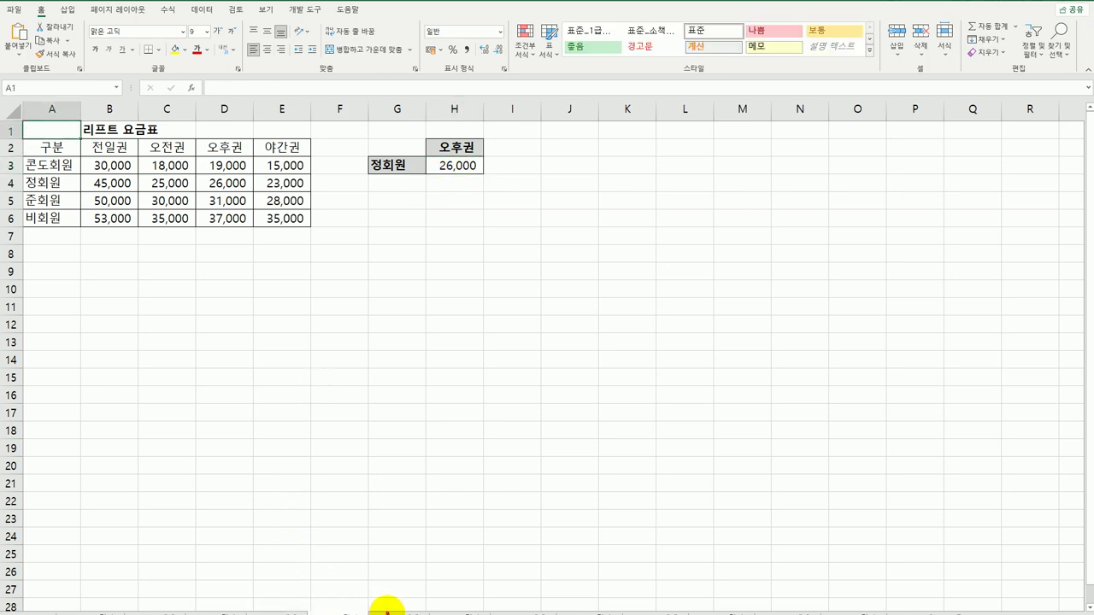
left_click(386, 611)
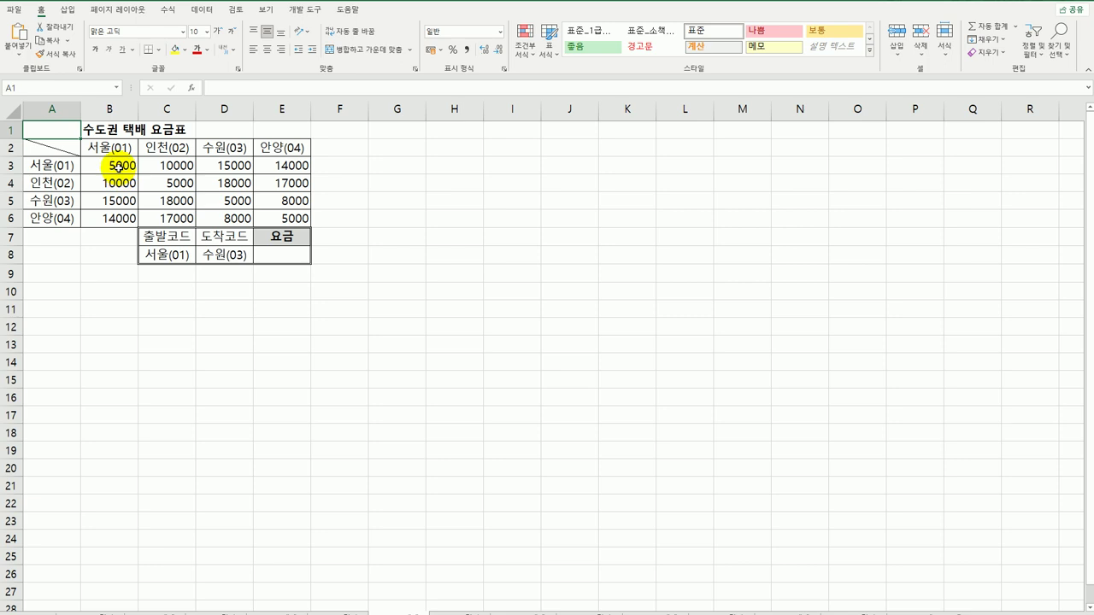
left_click_drag(118, 166, 289, 218)
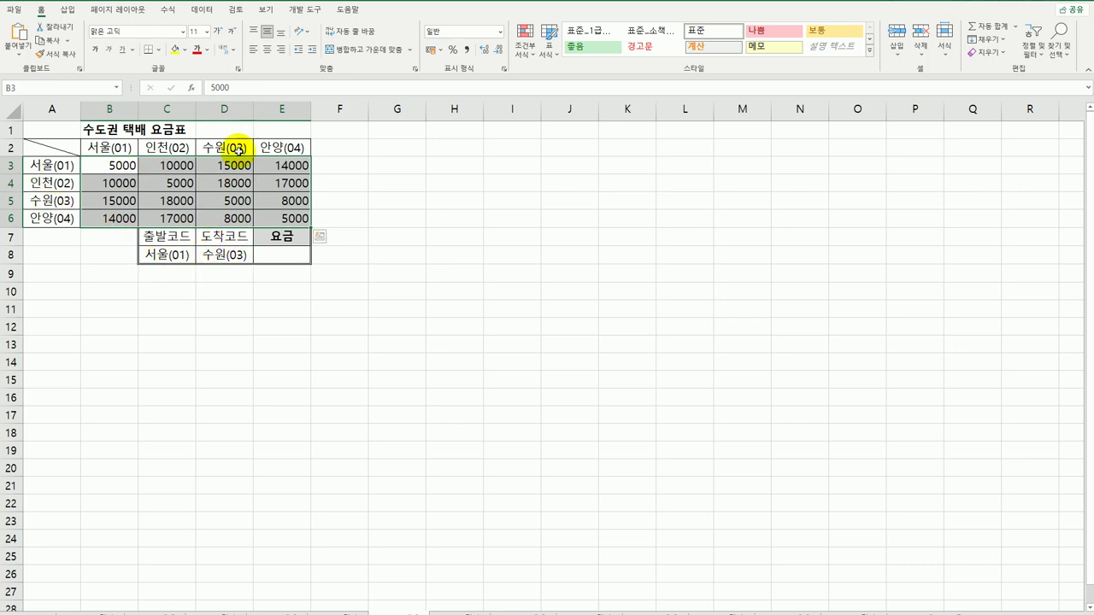
left_click(274, 256)
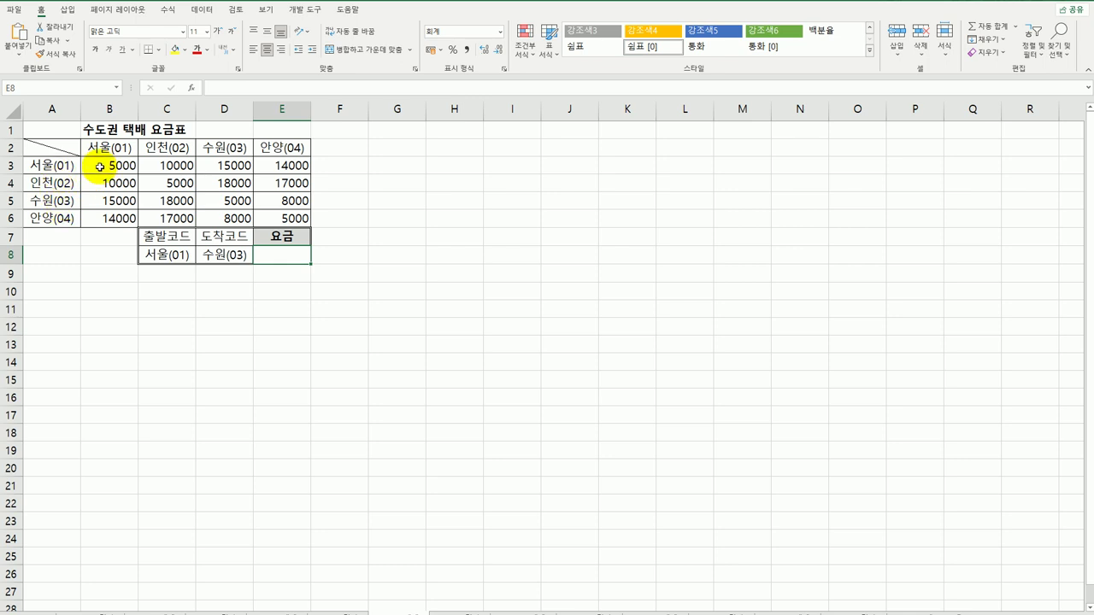
left_click_drag(97, 169, 280, 164)
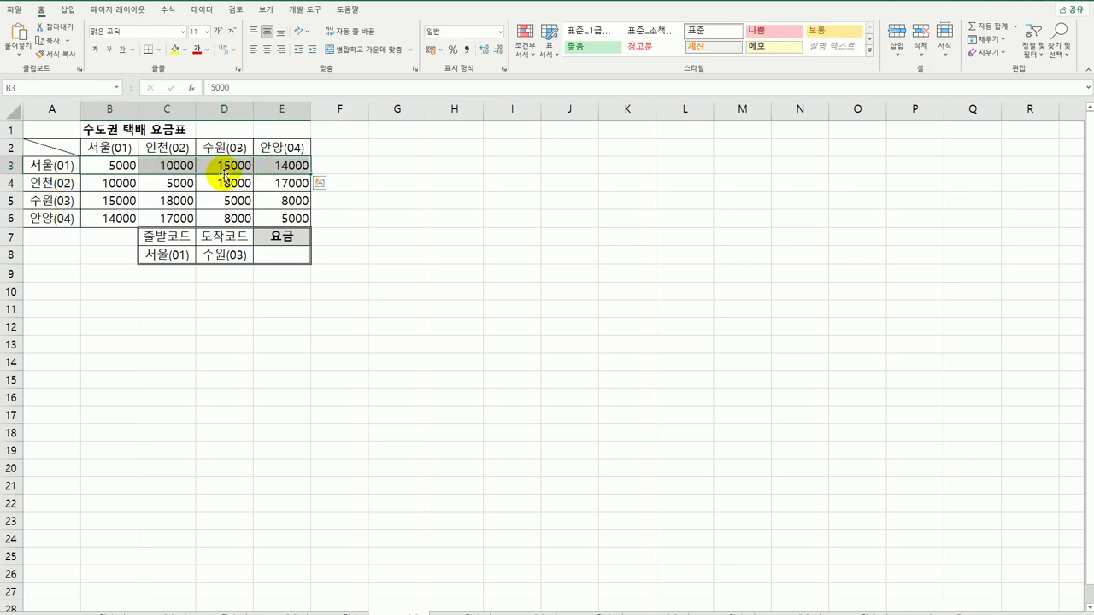
left_click(224, 161)
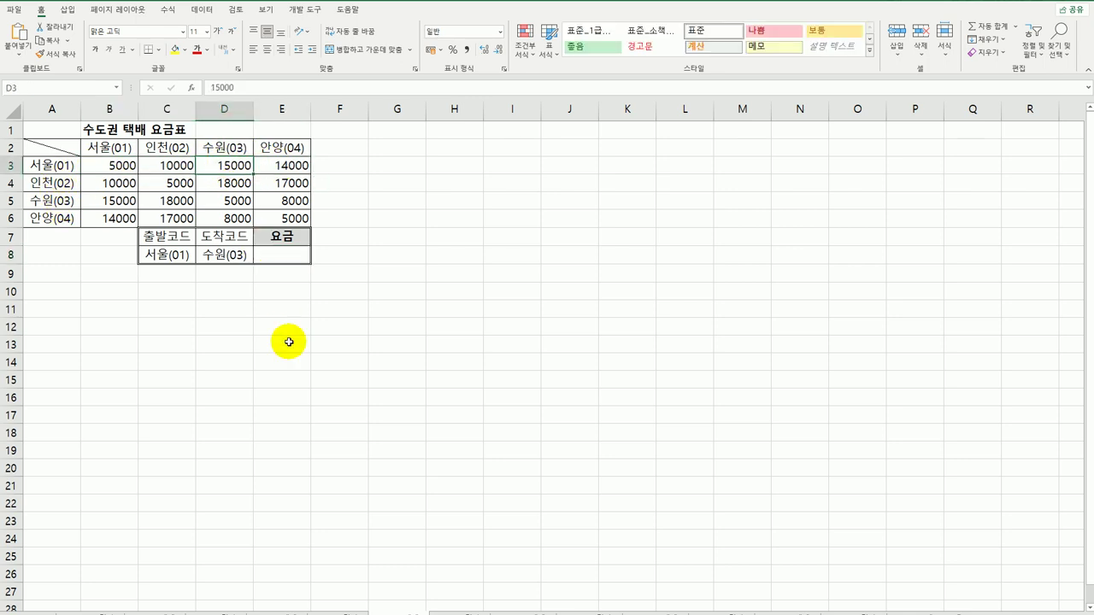
left_click(283, 255)
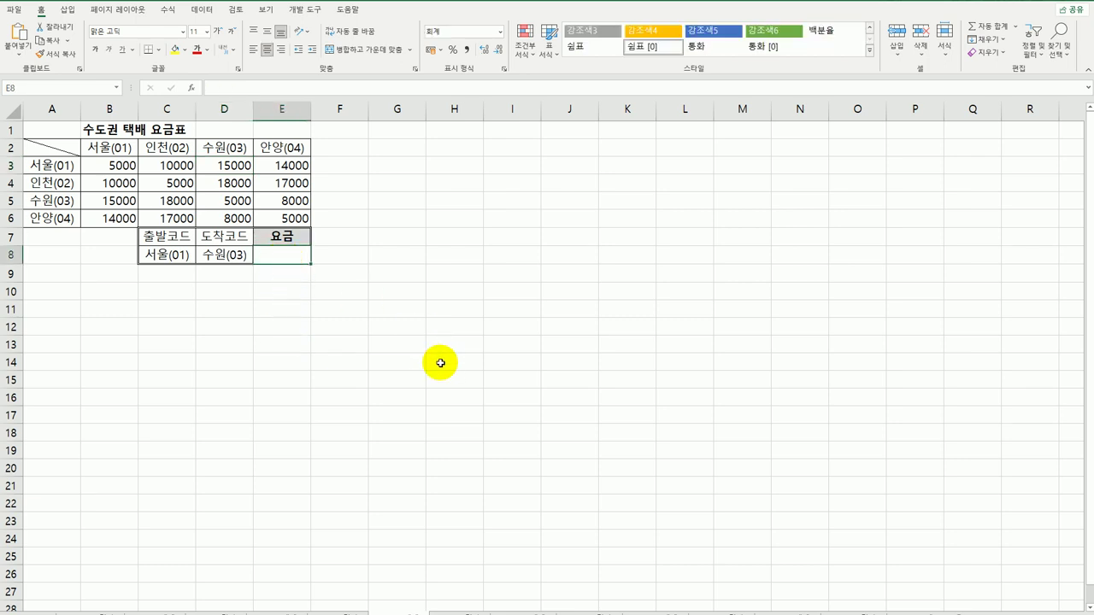
left_click(166, 254)
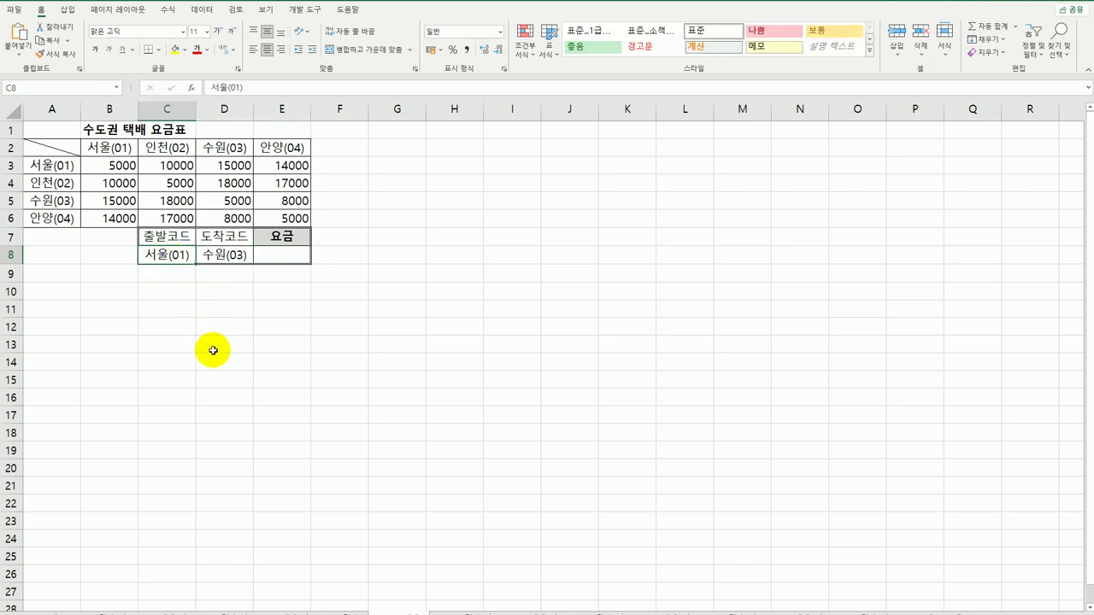
- Start an INDEX formula in the 요금 cell E8 with B3:E6 as the array
left_click(276, 259)
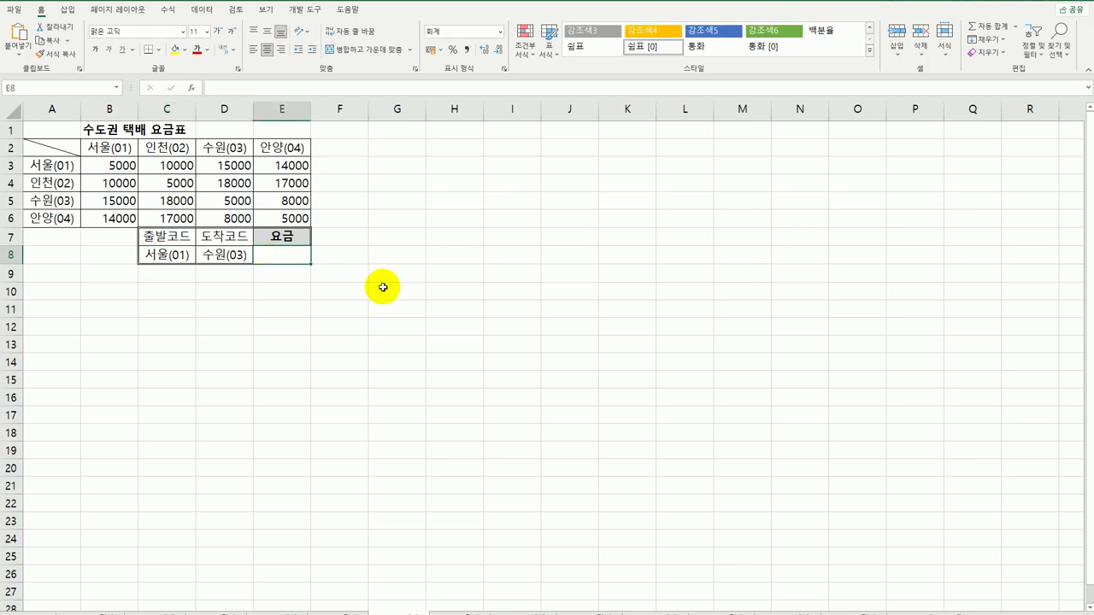
type("=ind")
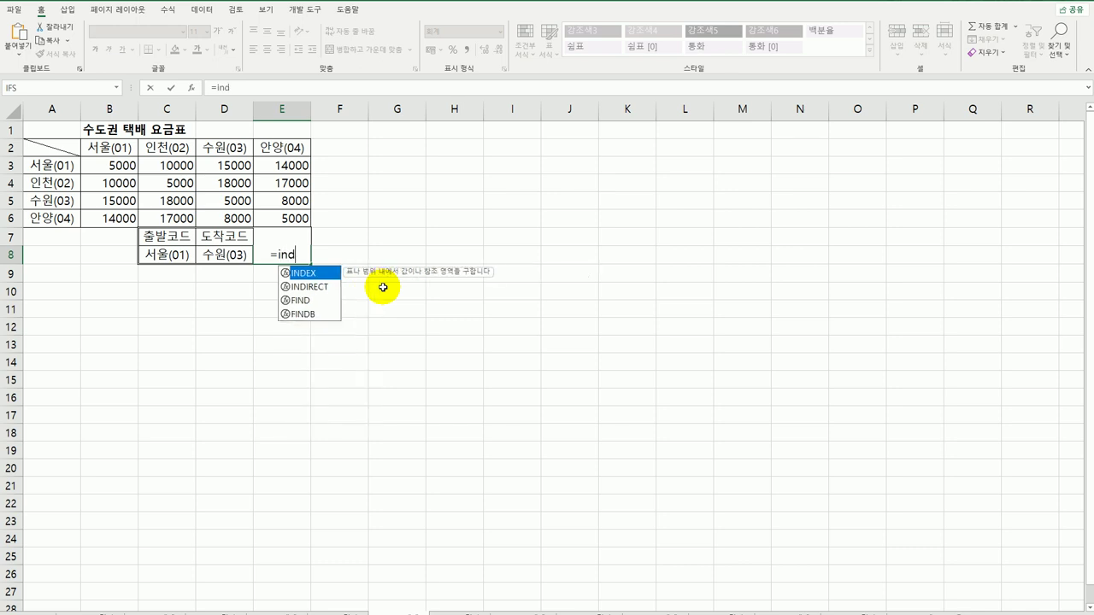
key("Tab")
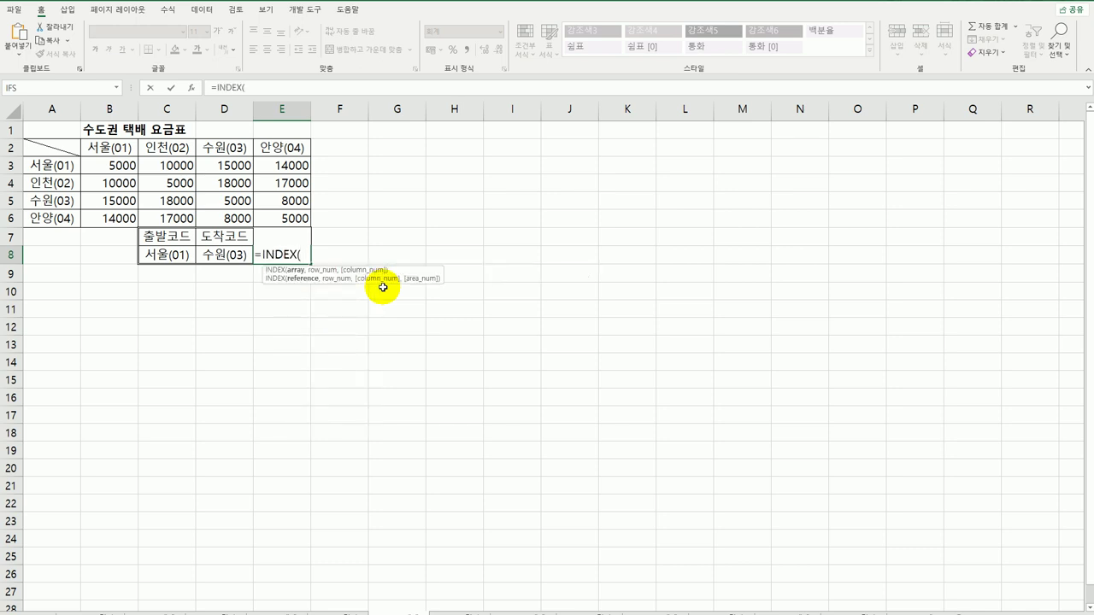
left_click_drag(117, 165, 277, 215)
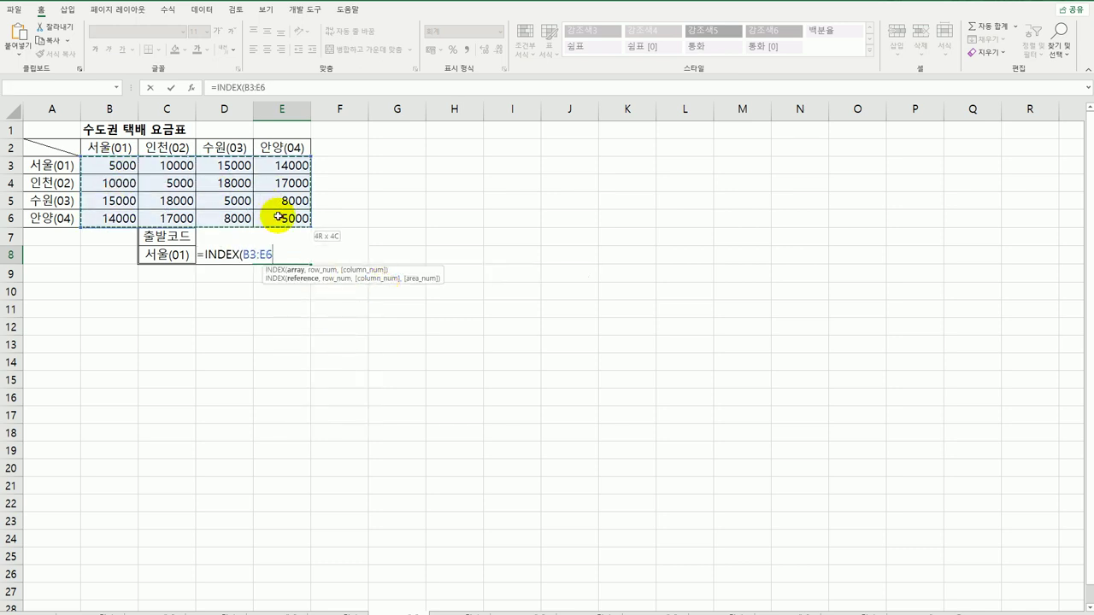
type(",")
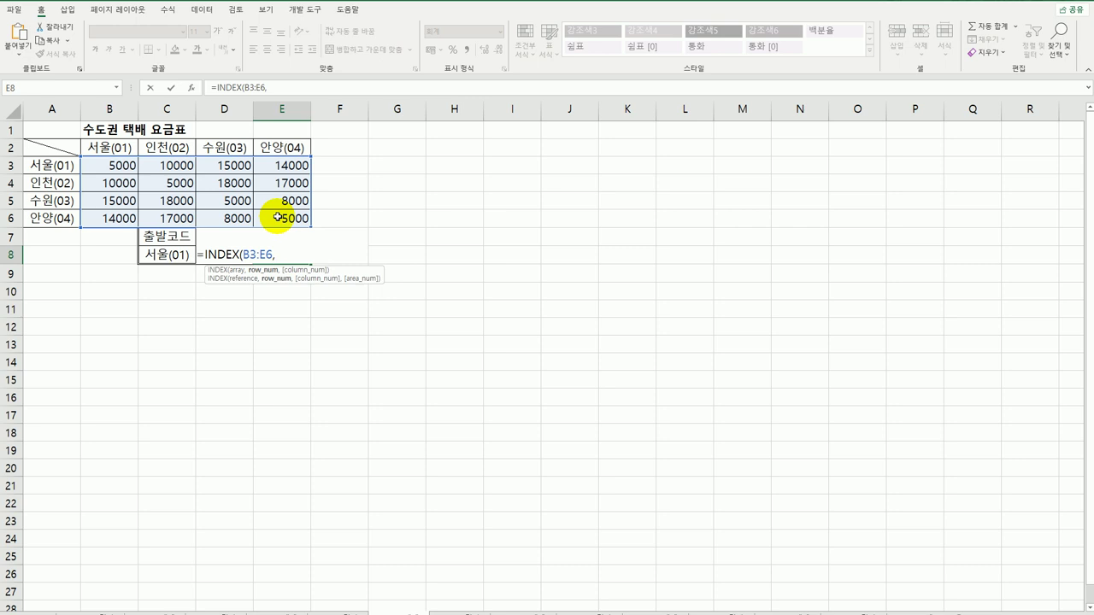
- Set the INDEX row number to MID(C8,4,2) to extract the code from the 출발코드 cell
type("mid")
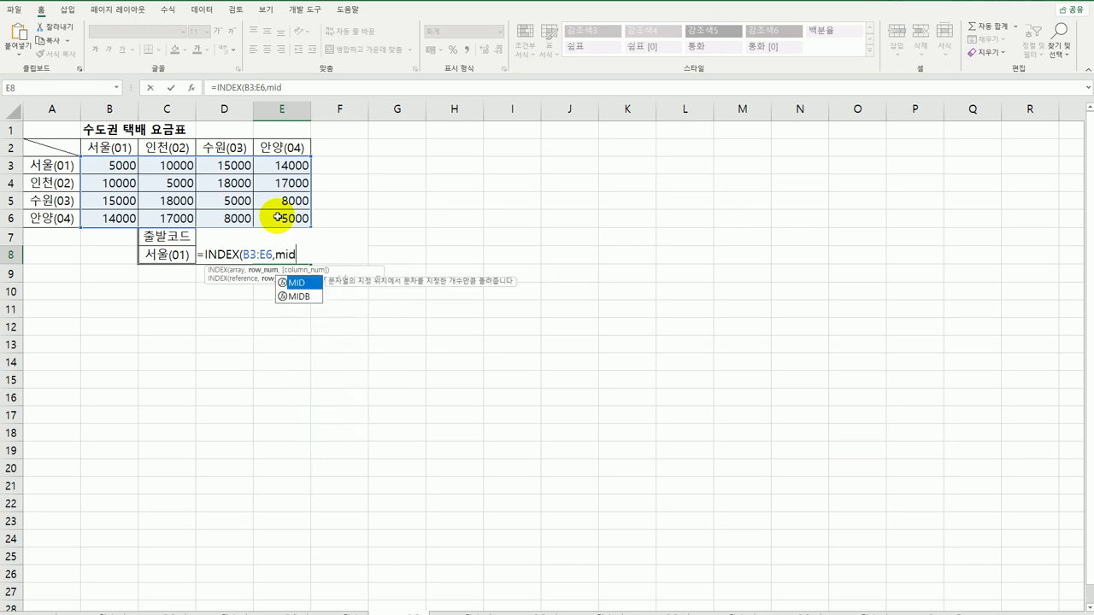
key("Tab")
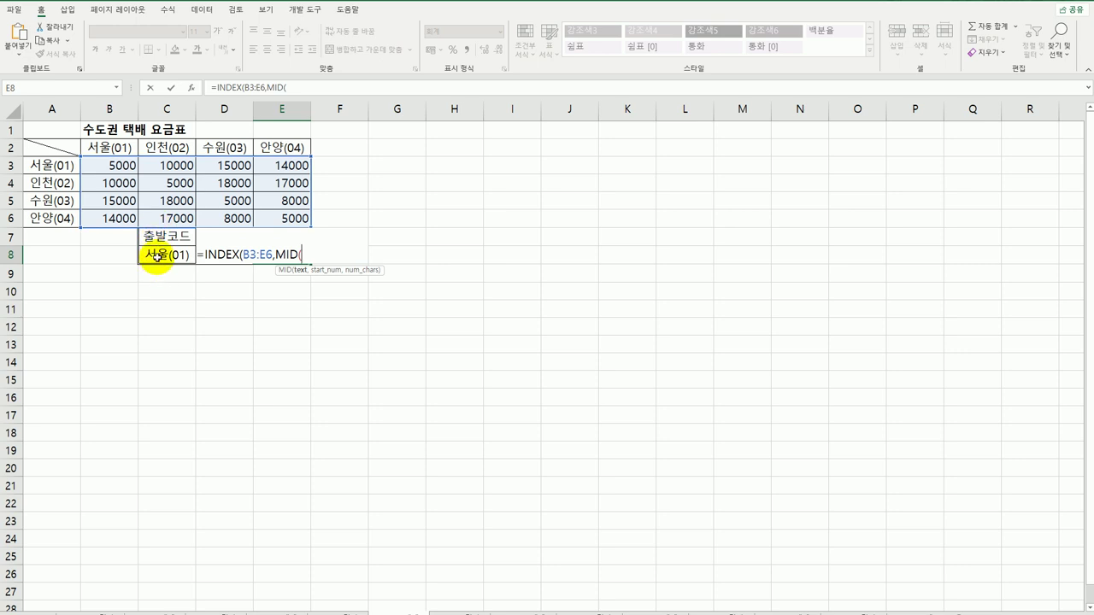
left_click(158, 256)
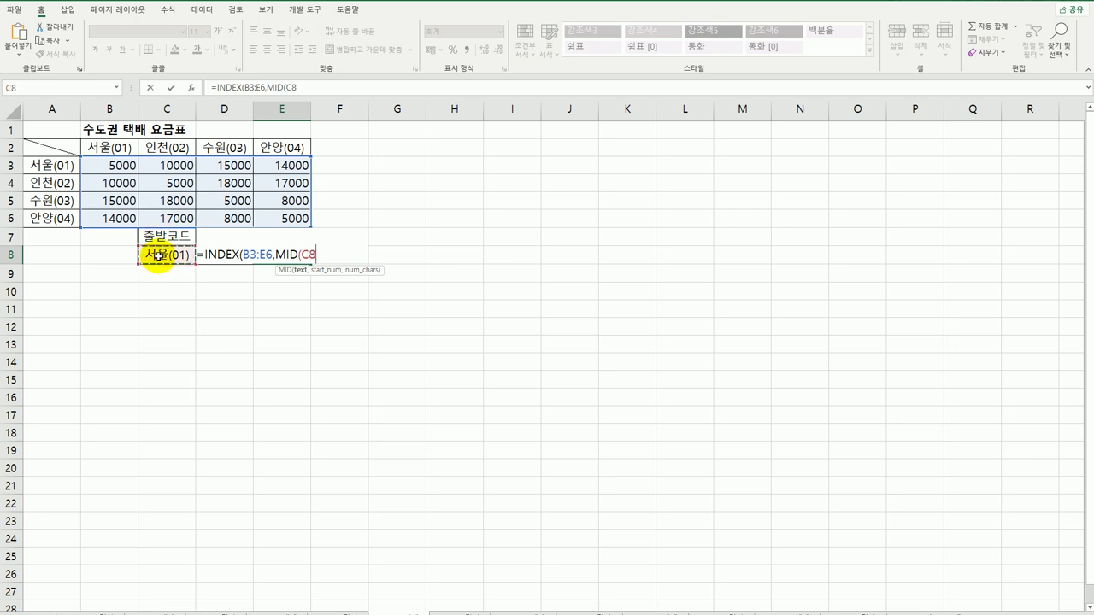
type(",")
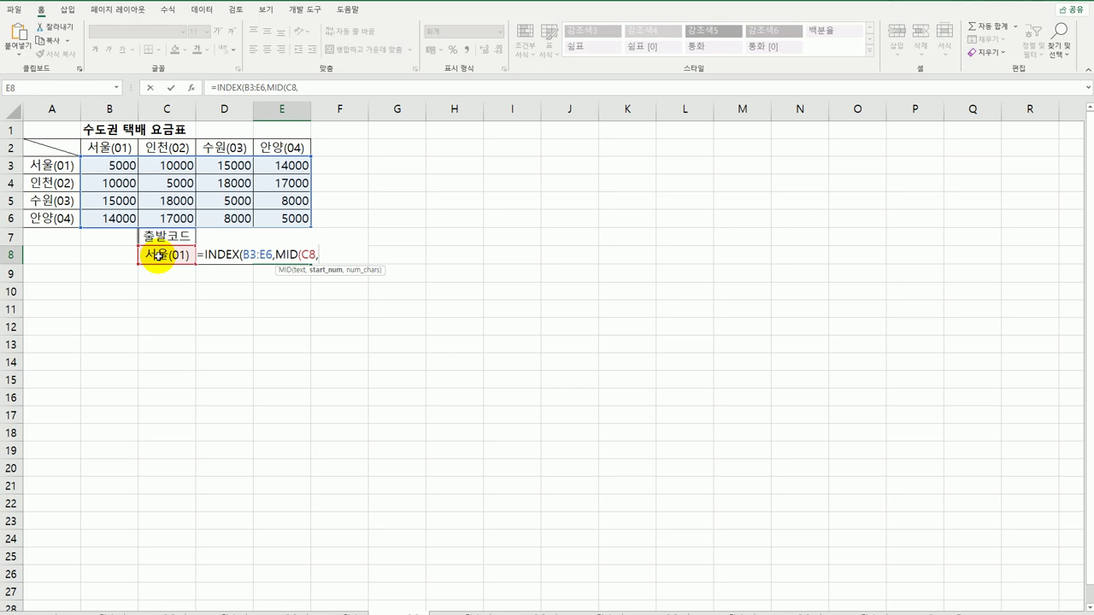
type("4,")
type("2")
type(")")
- Set the INDEX column number to MID(D8,4,2) from the 도착코드 cell and confirm the formula in E8
type(",m")
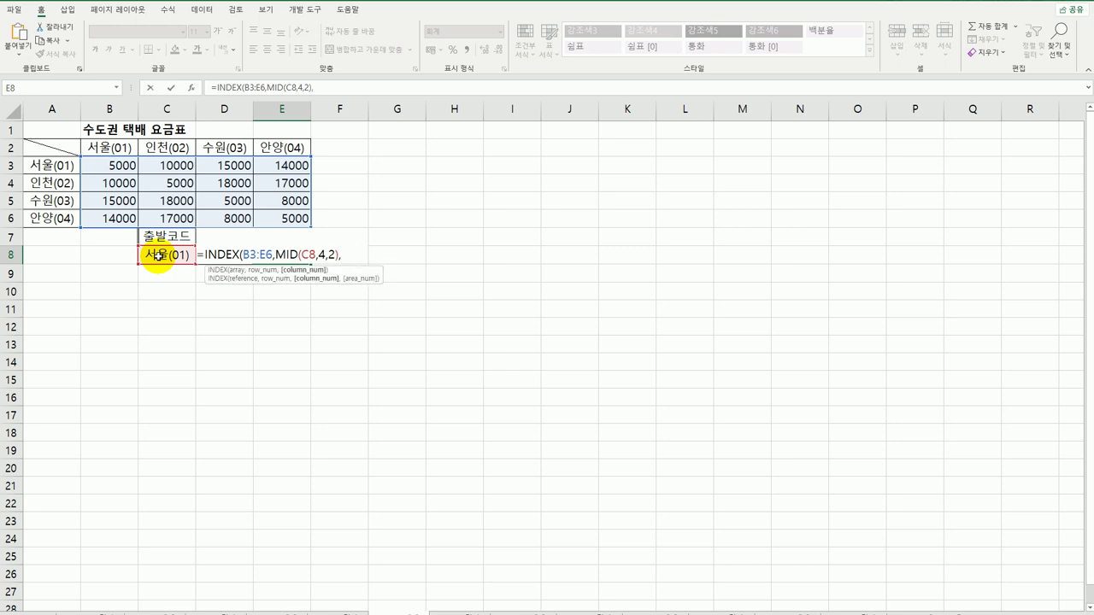
type("id")
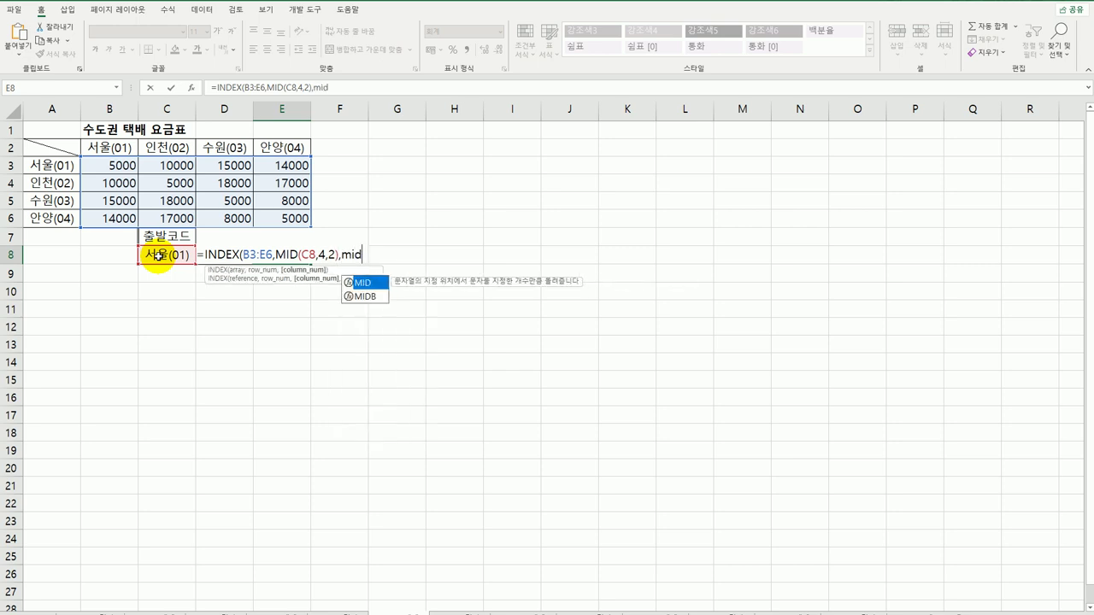
type("(")
key("Left")
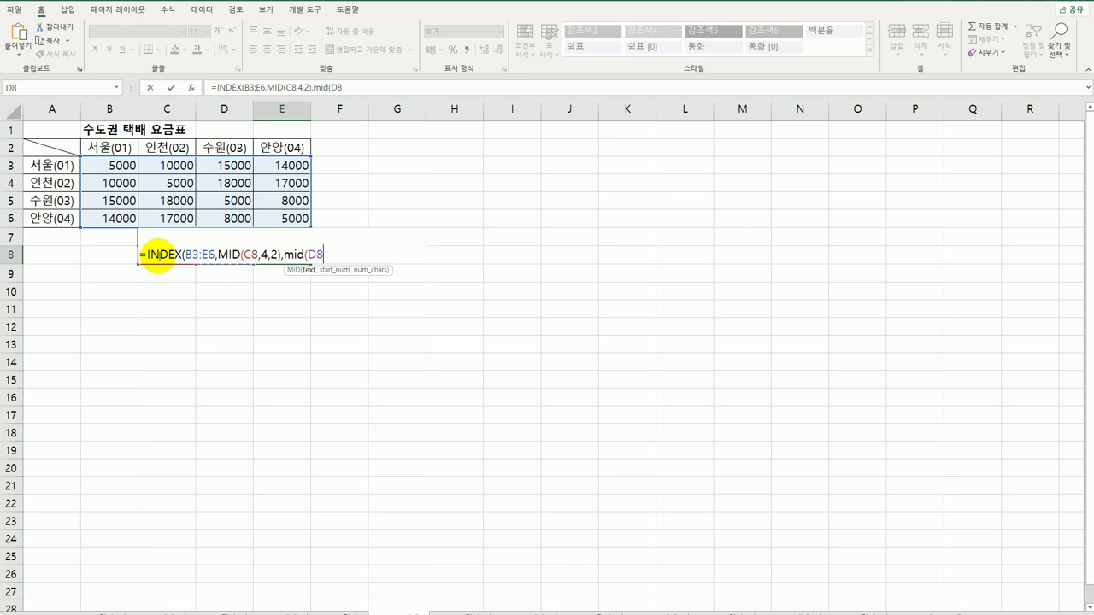
type(",4,2)")
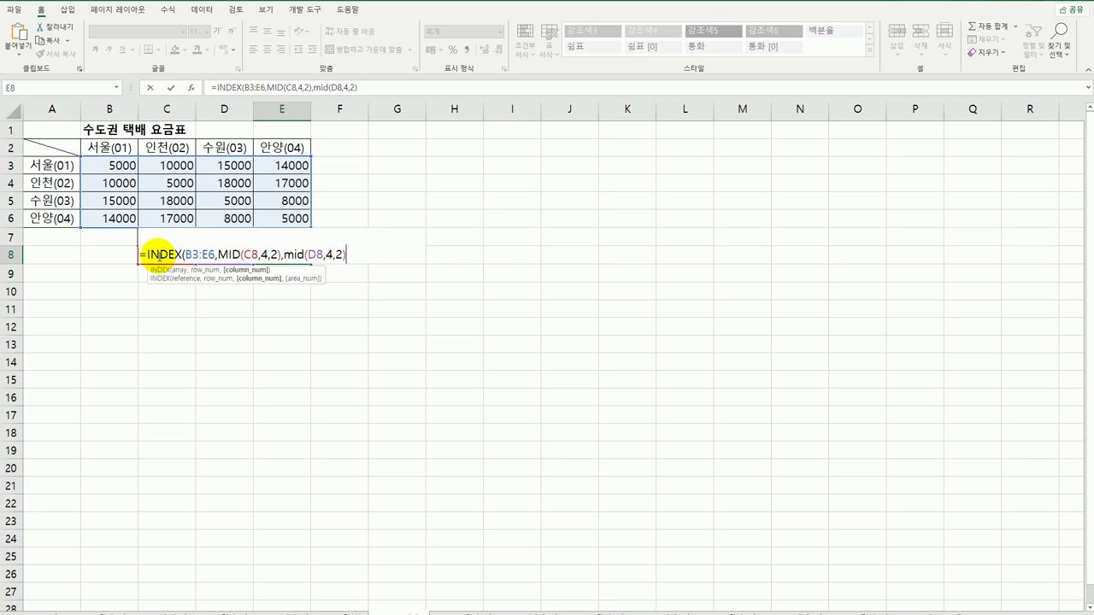
type(")")
key("Return")
key("Up")
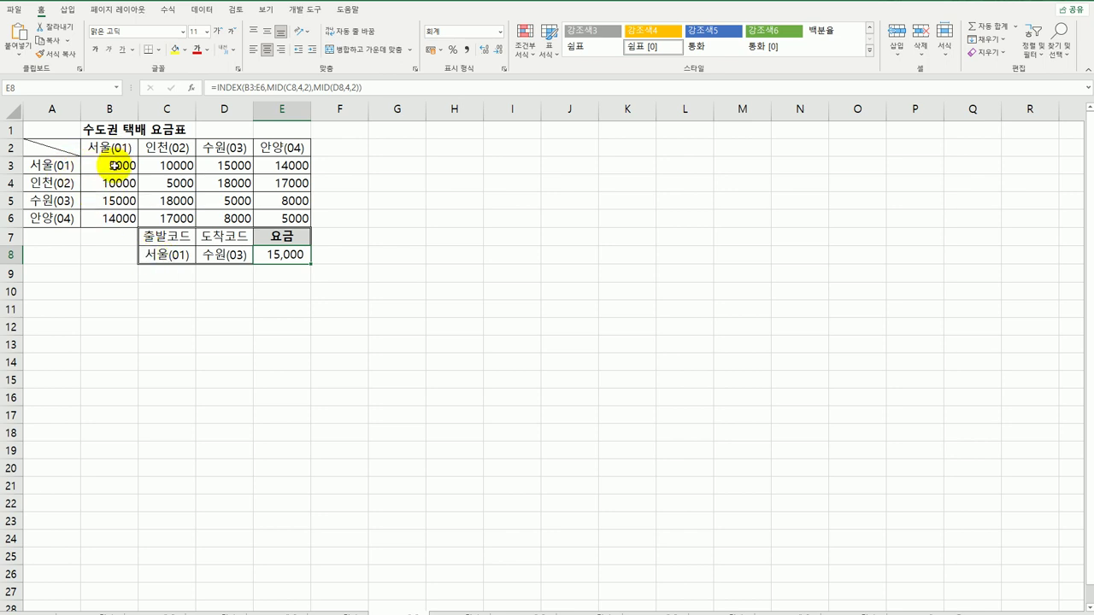
- Check the calculated 요금 against the 서울(01) row and its 수원(03) column in the fare table
left_click_drag(114, 165, 290, 164)
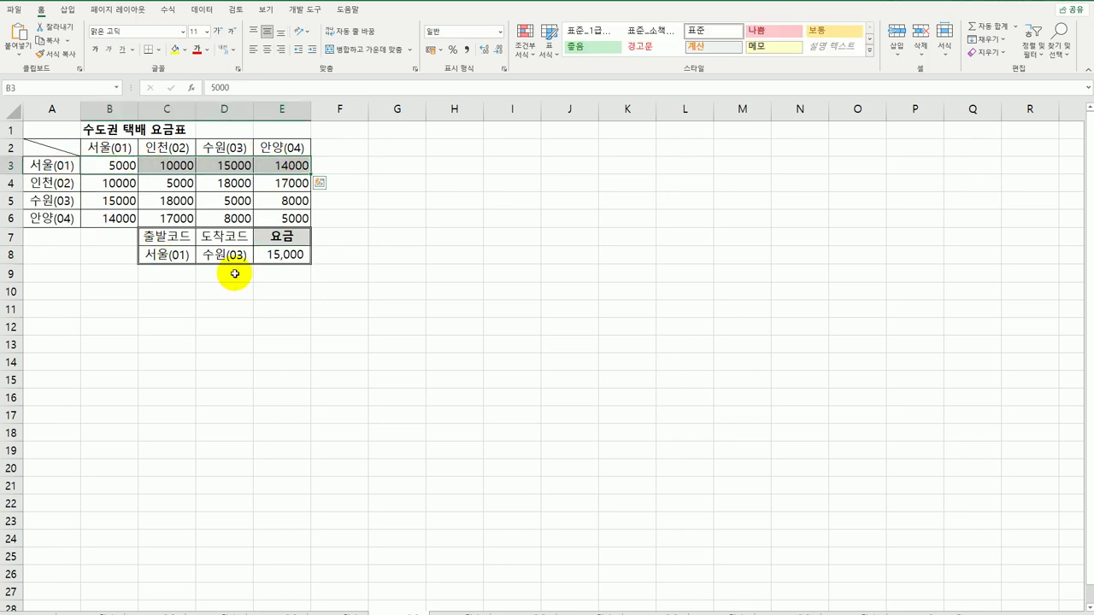
left_click(238, 162)
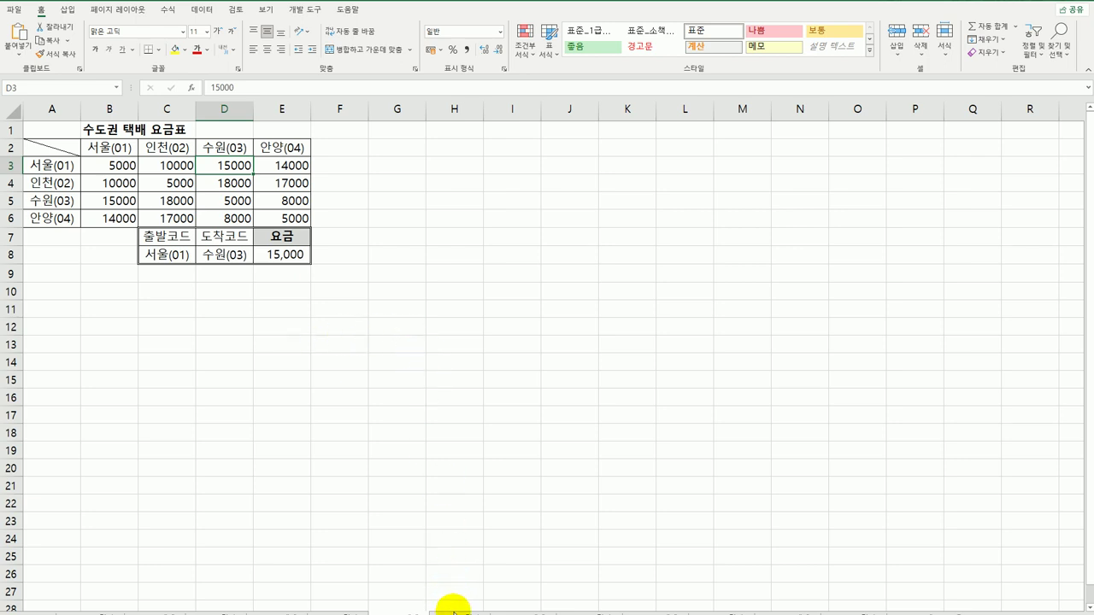
- Open the bank branch deposit worksheet with the empty 최대실적 예금종류 column and select cell G2
left_click(480, 609)
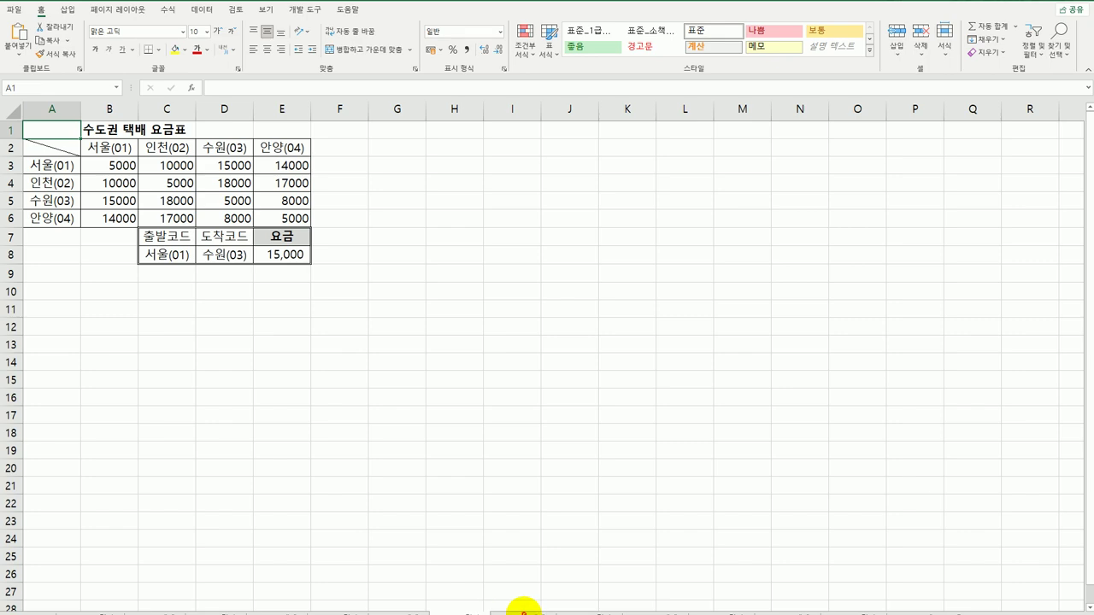
left_click(521, 609)
left_click(624, 508)
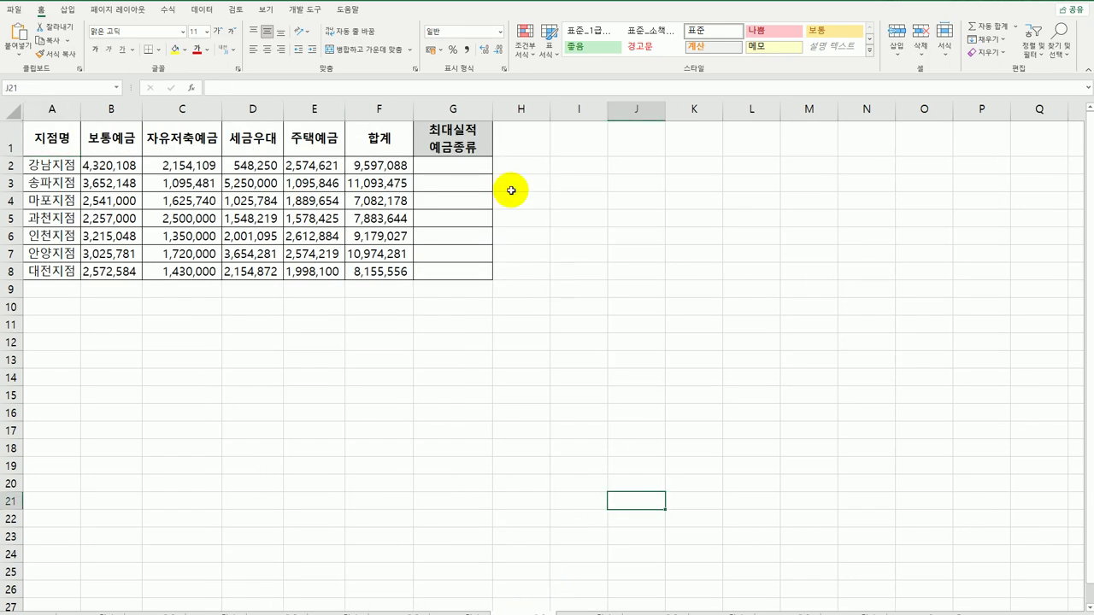
left_click(465, 167)
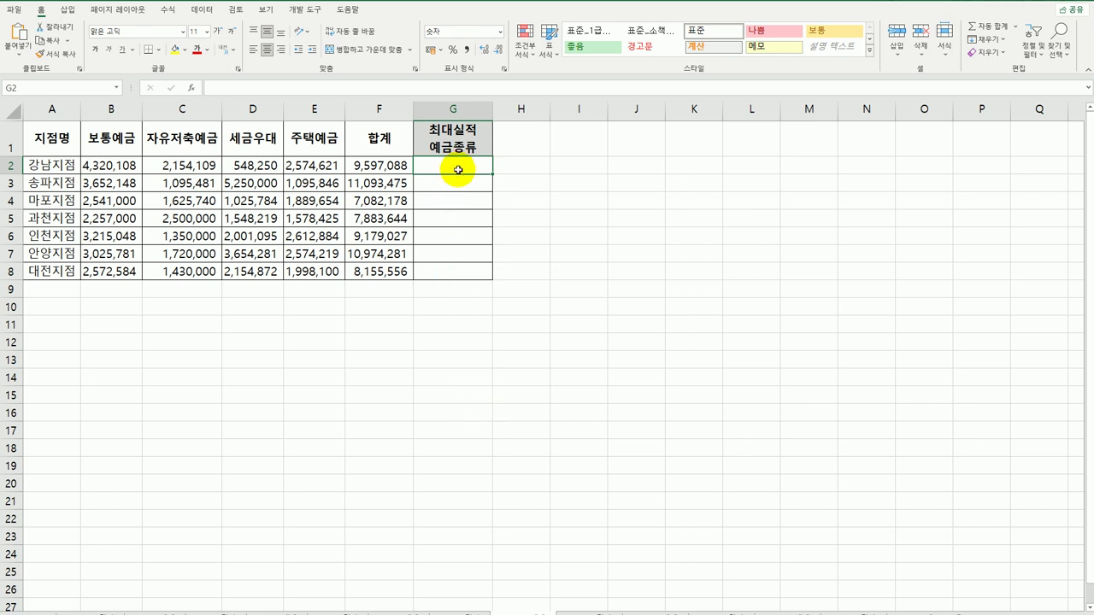
type("=MATCH(")
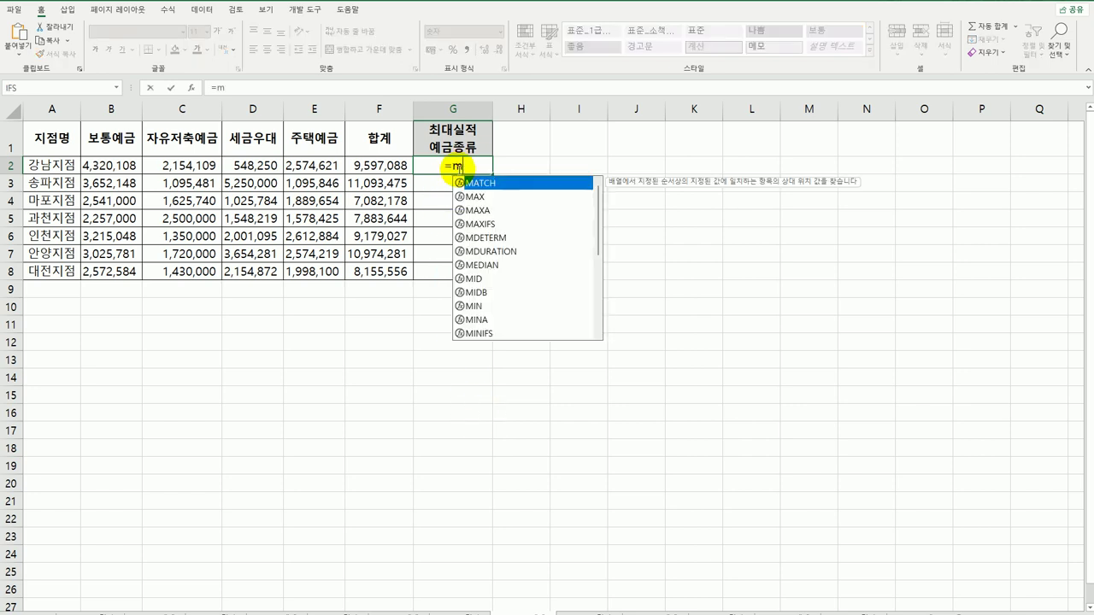
type("max(")
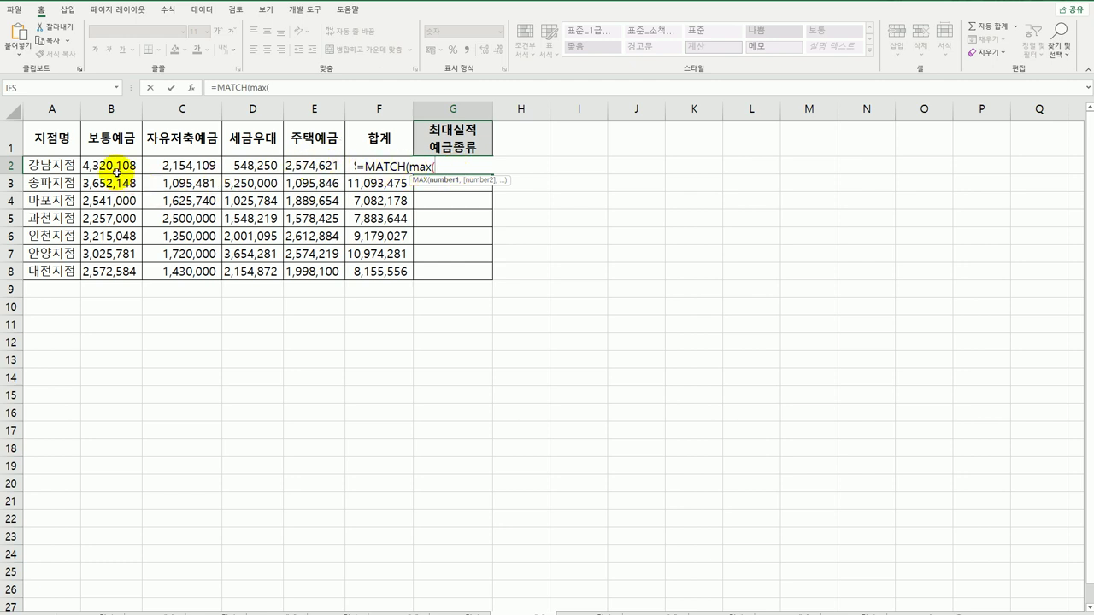
left_click_drag(112, 165, 312, 166)
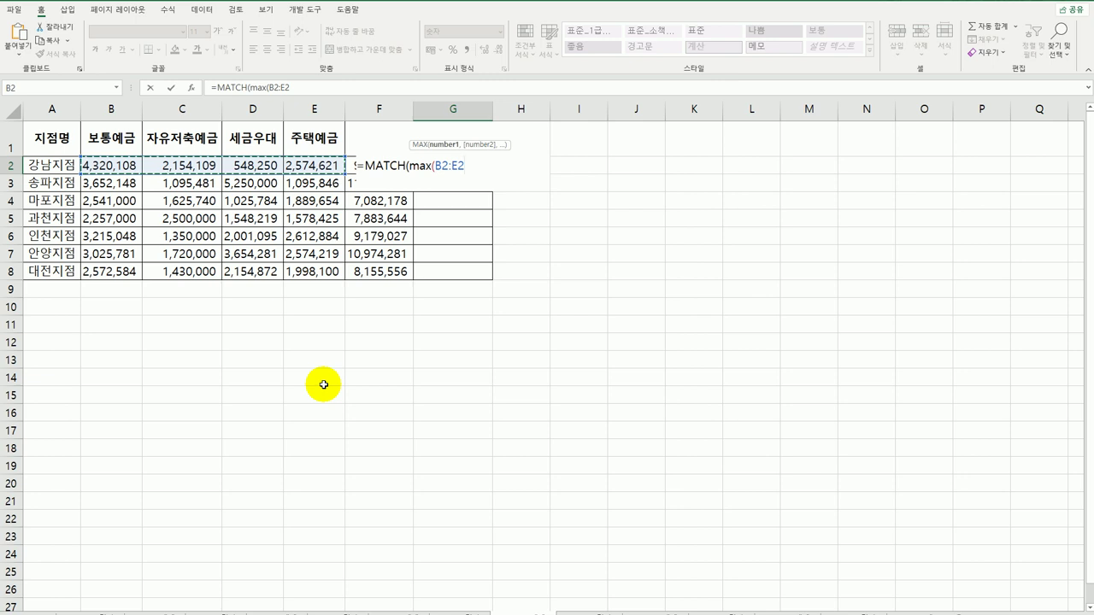
key("Escape")
- Enter =MAX(B2:E2) in G2 for 강남지점 and fill the formula through G8
type("=max")
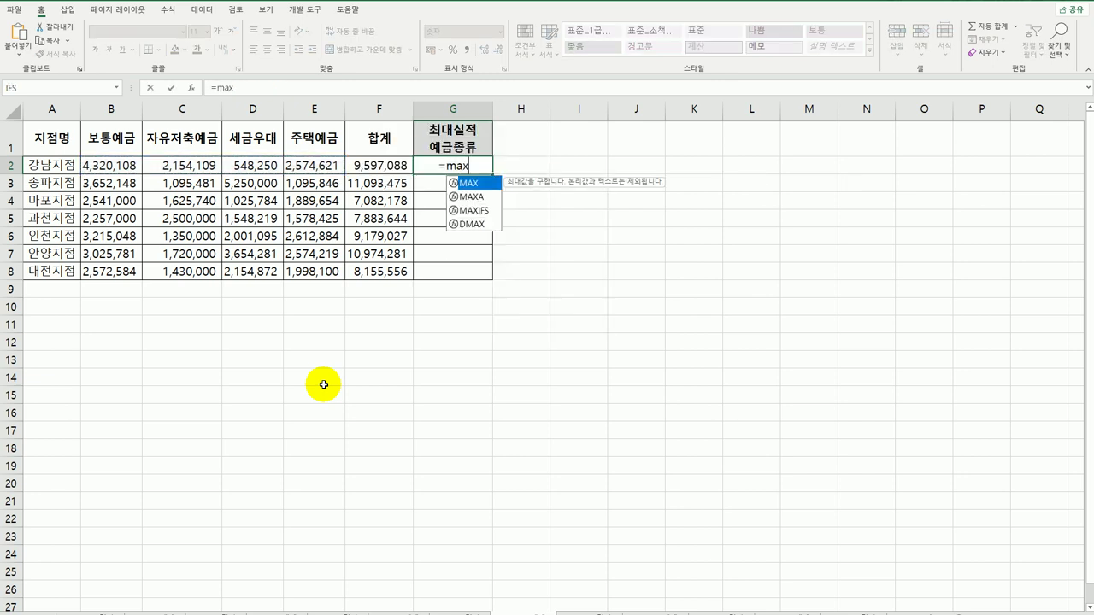
key("Tab")
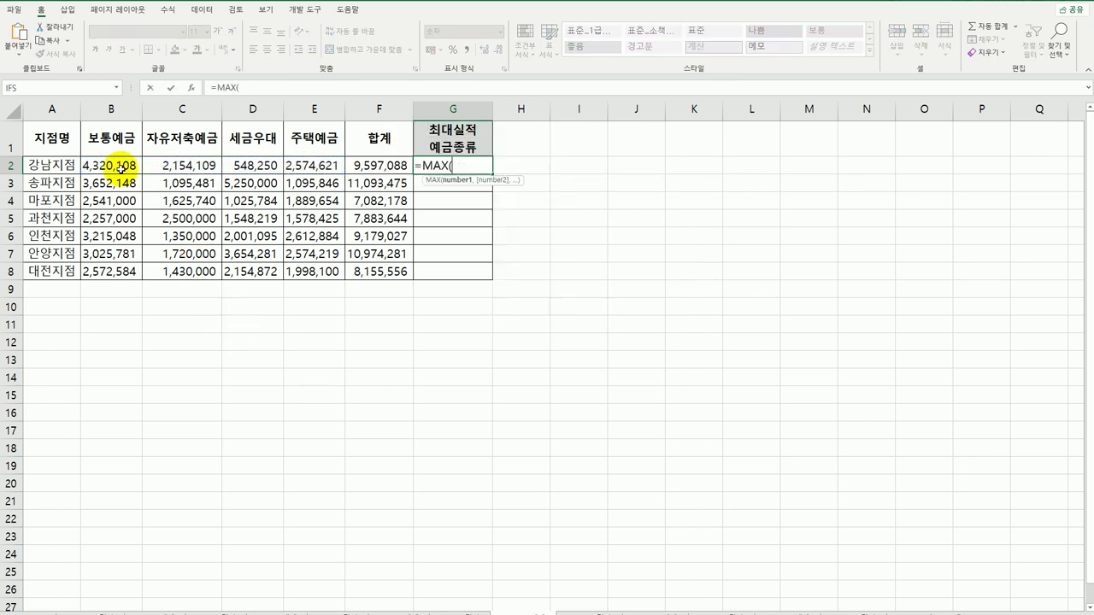
left_click_drag(115, 168, 287, 170)
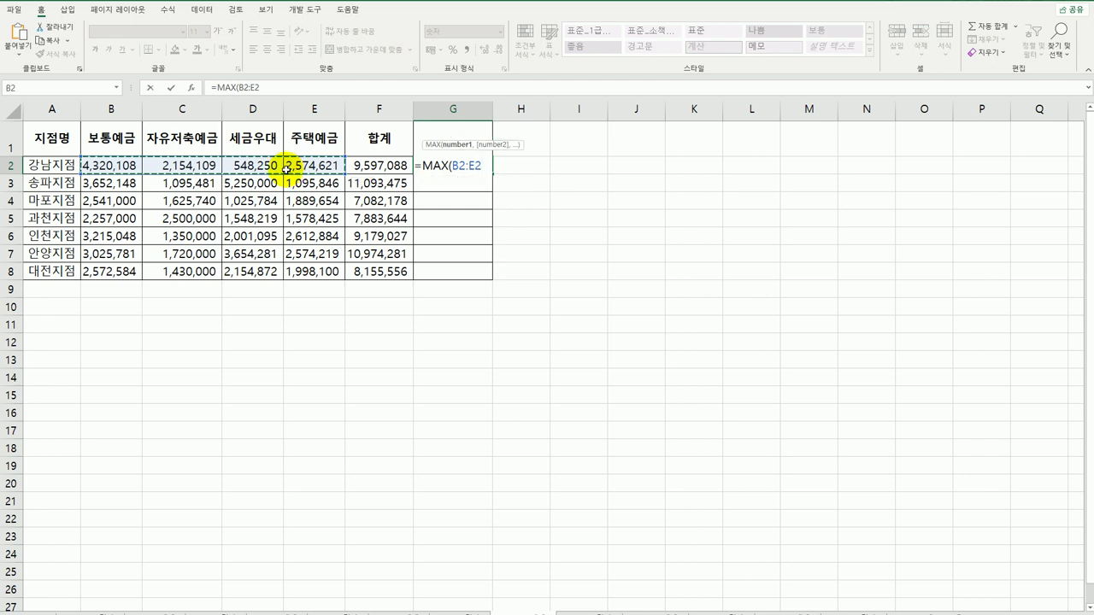
key("Return")
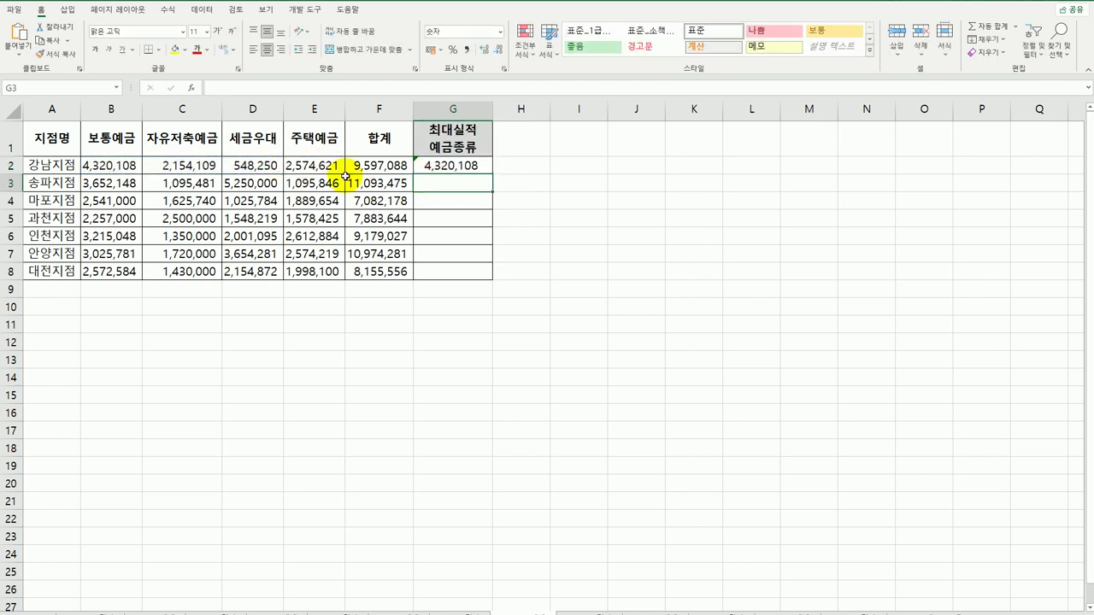
left_click_drag(137, 167, 294, 167)
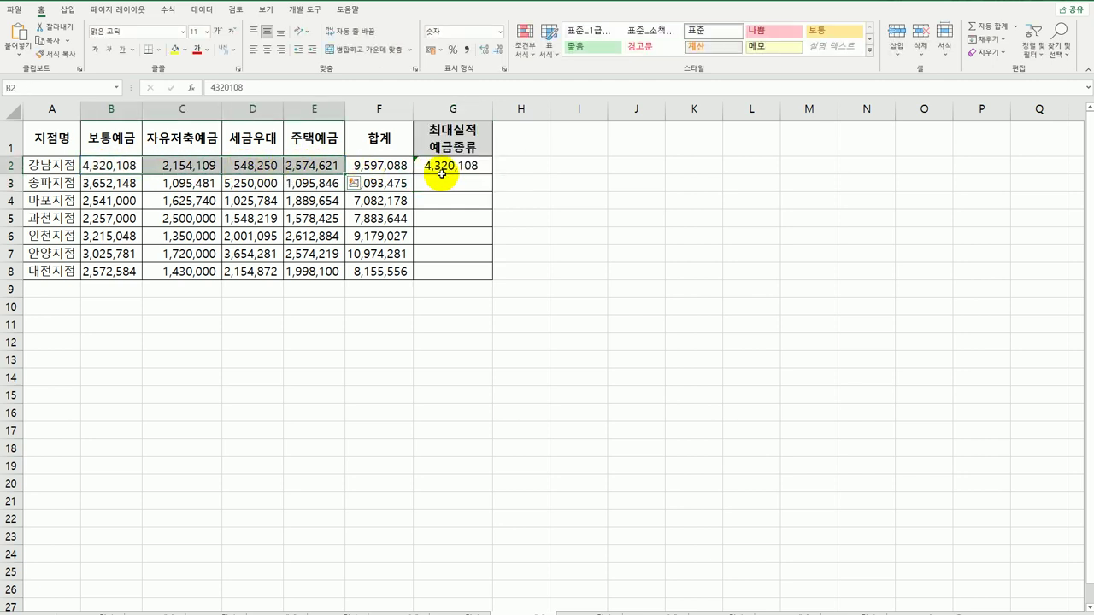
left_click(444, 167)
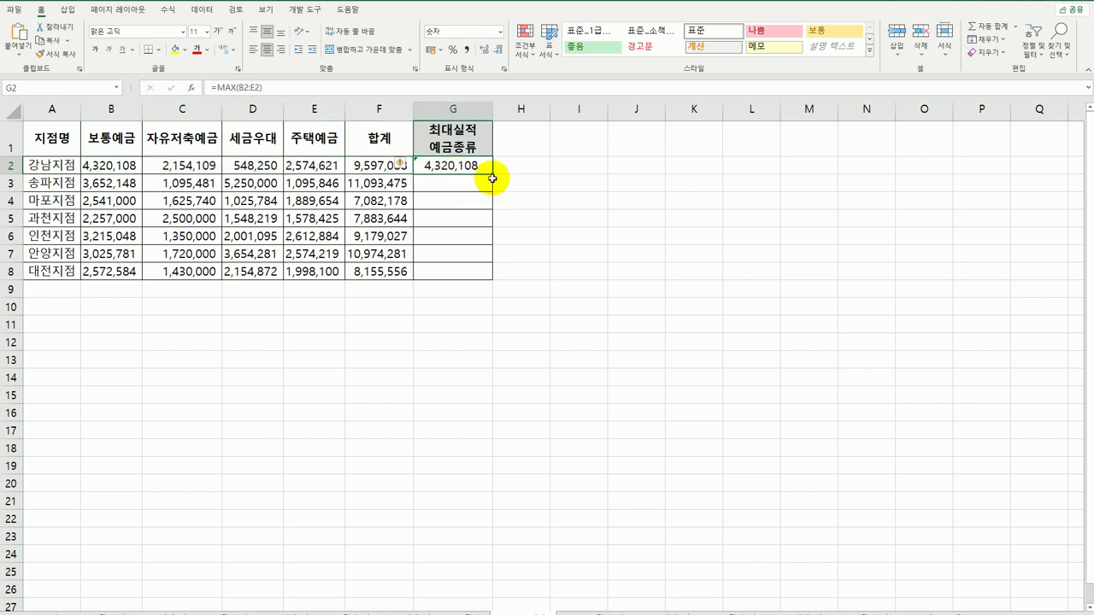
left_click_drag(492, 176, 489, 275)
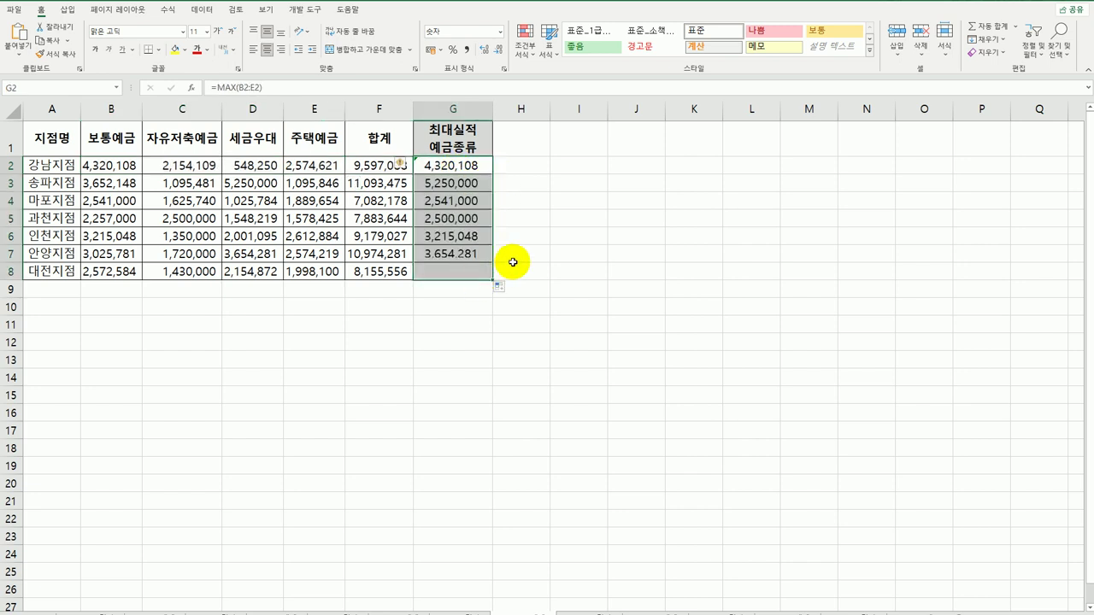
- Examine the MAX formulas in G2 and G3 and compare each with its branch's deposit amounts in columns B to E
left_click(440, 167)
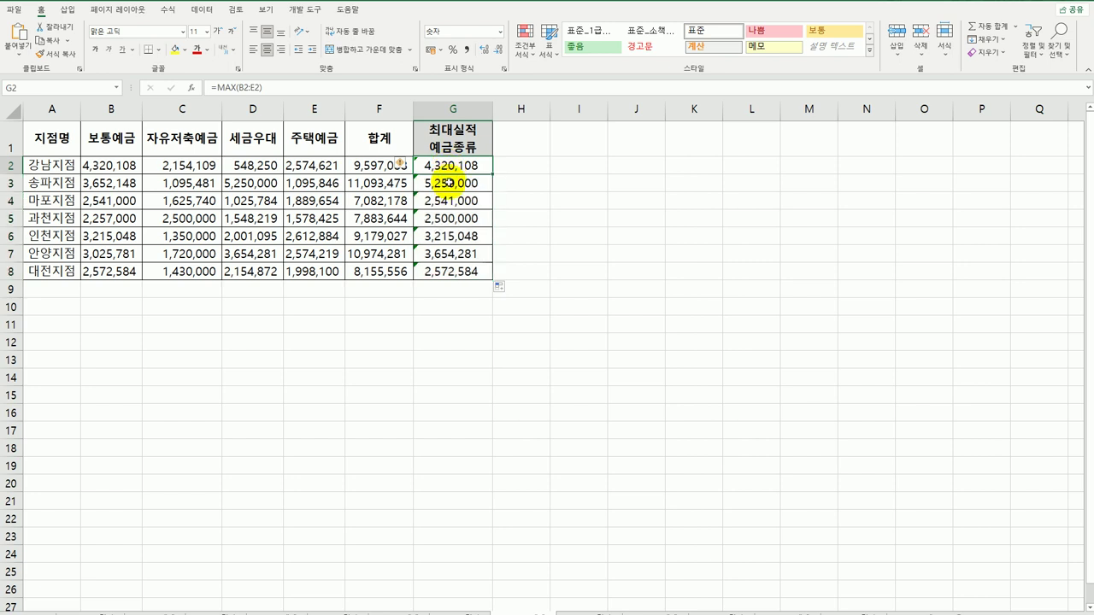
left_click(448, 181)
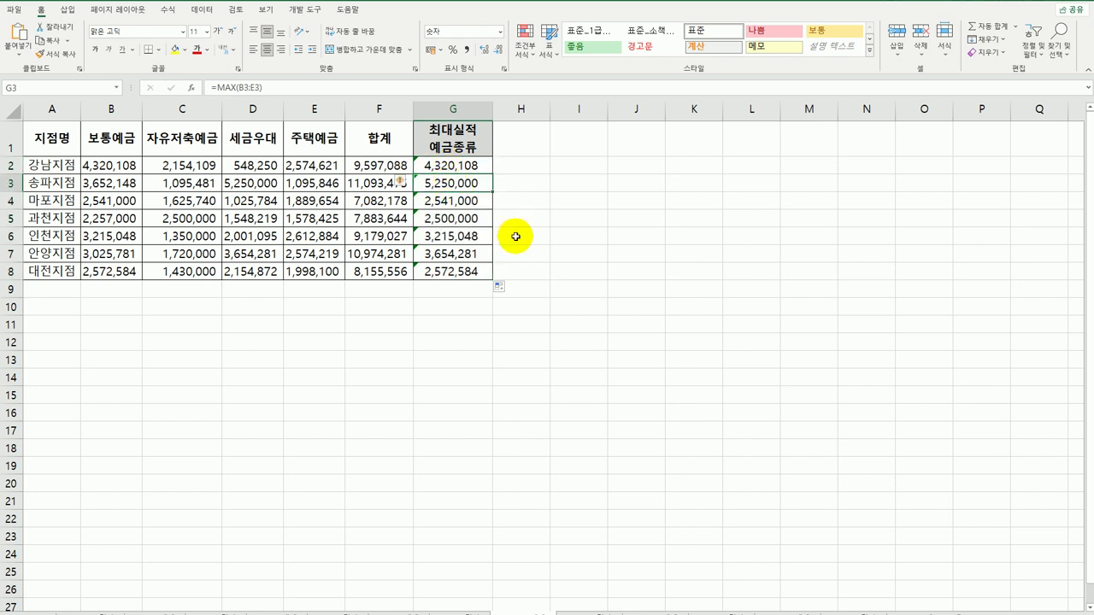
left_click(252, 183)
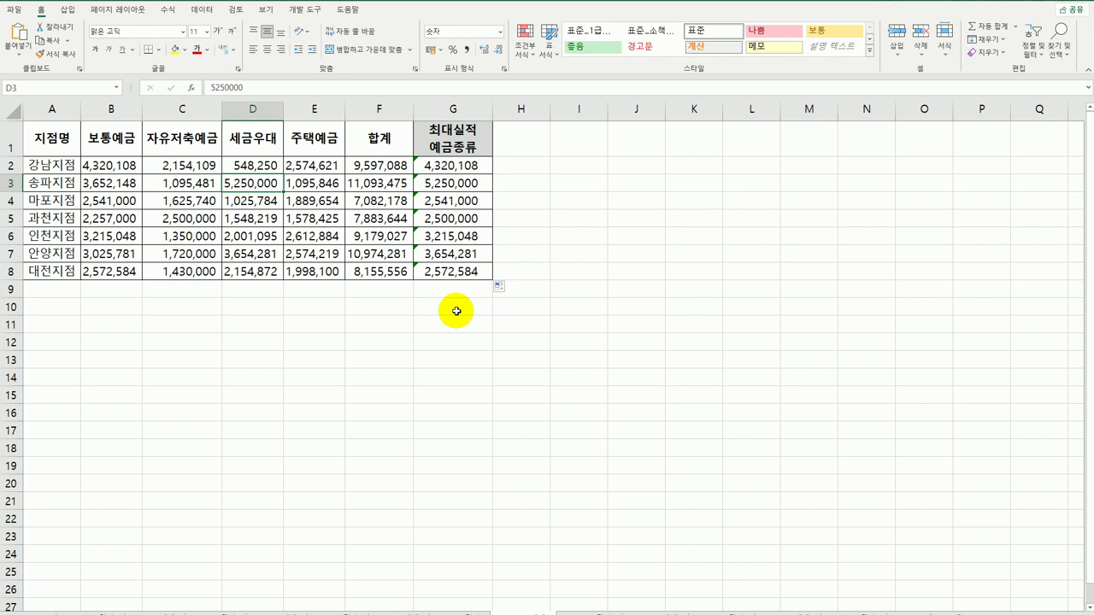
left_click(448, 182)
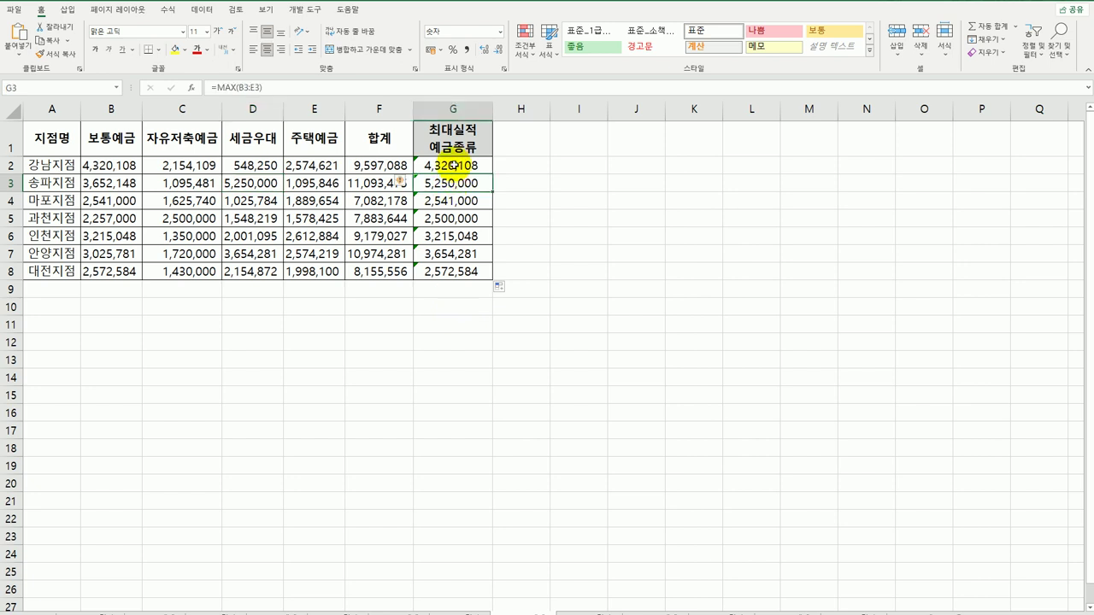
left_click(454, 163)
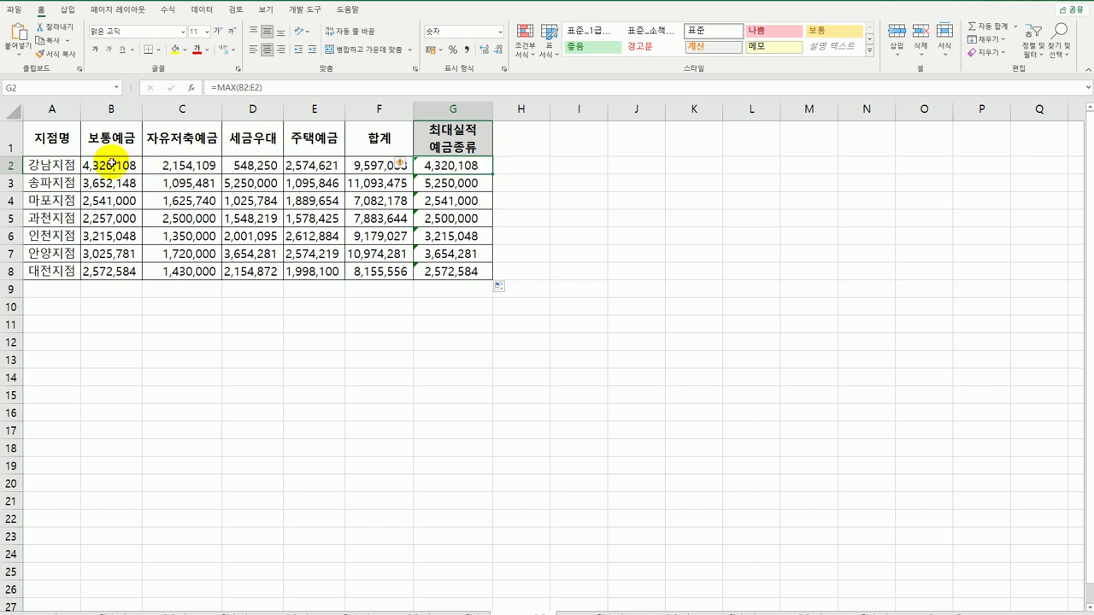
left_click_drag(112, 169, 330, 164)
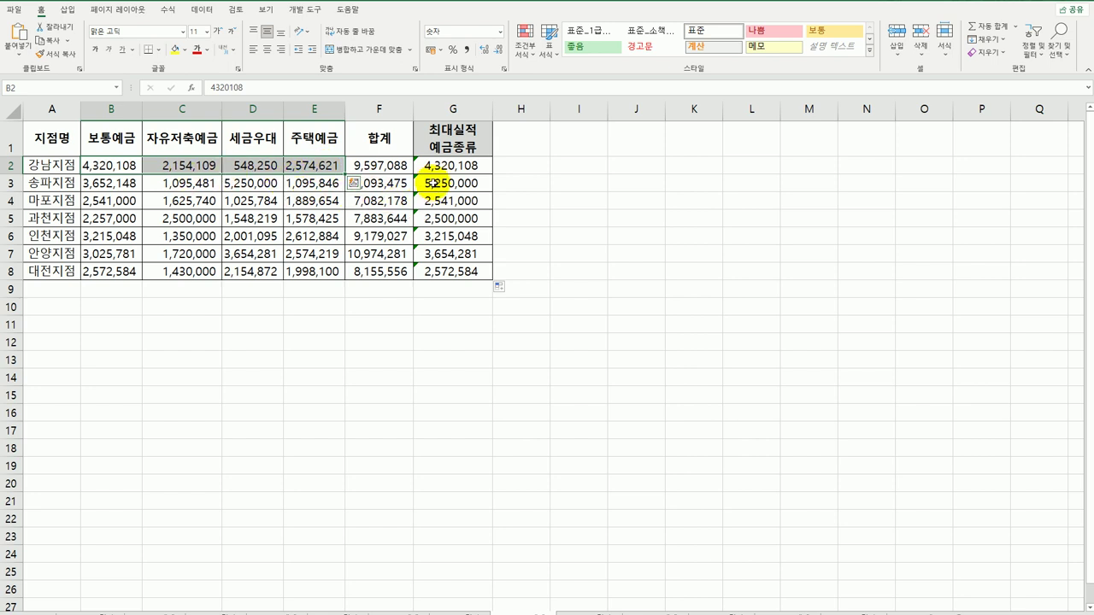
left_click(434, 165)
left_click_drag(127, 168, 295, 166)
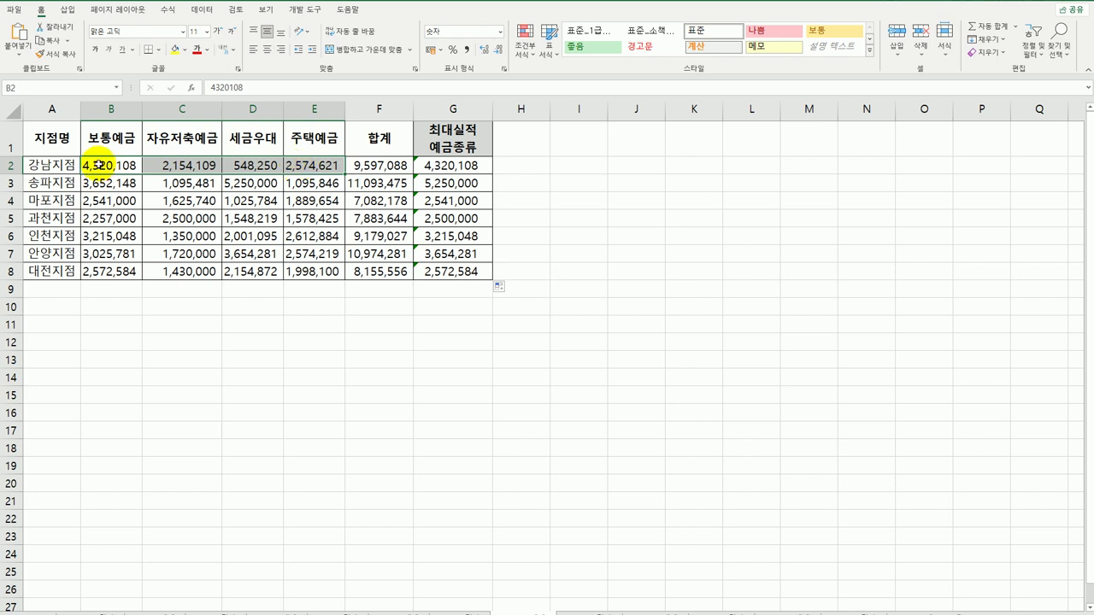
left_click(450, 181)
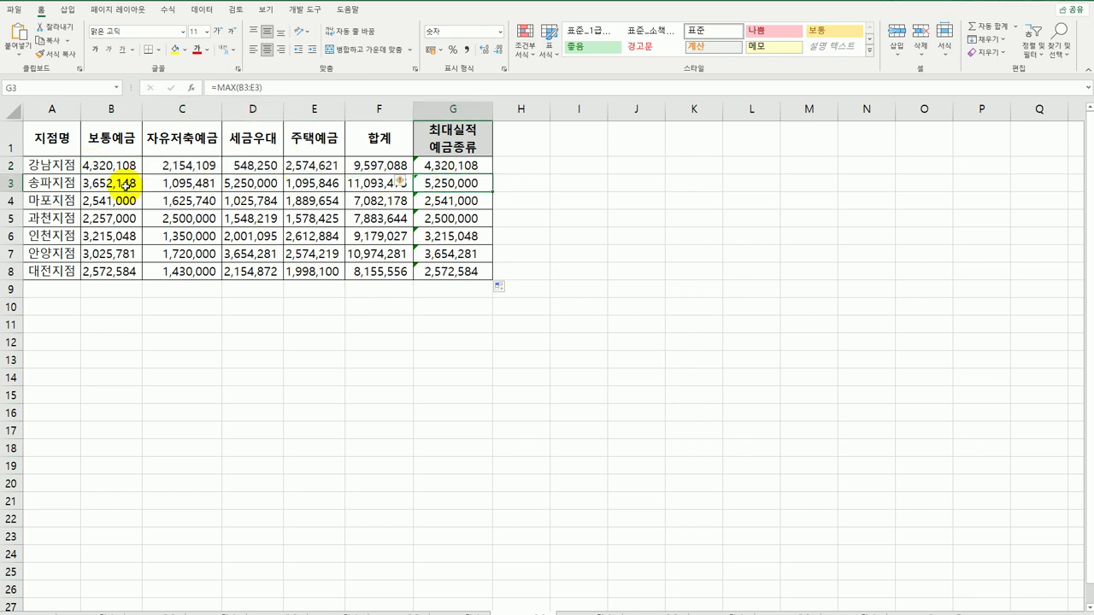
- Wrap the MAX(B2:E2) formula in G2 in a MATCH function, using the maximum as the lookup value
left_click_drag(128, 182, 302, 181)
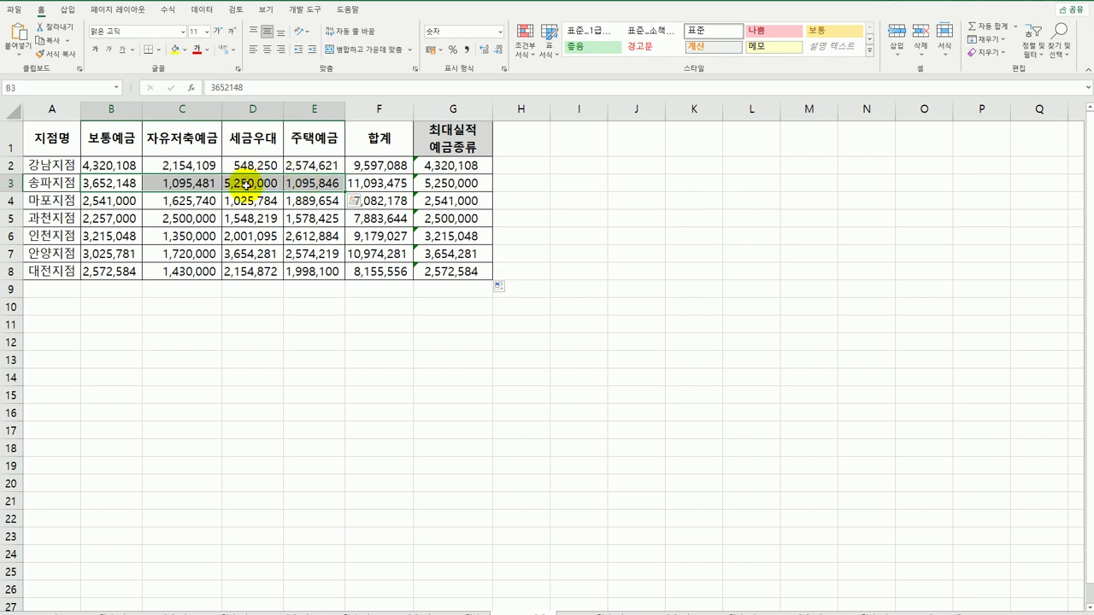
left_click(438, 164)
double_click(438, 164)
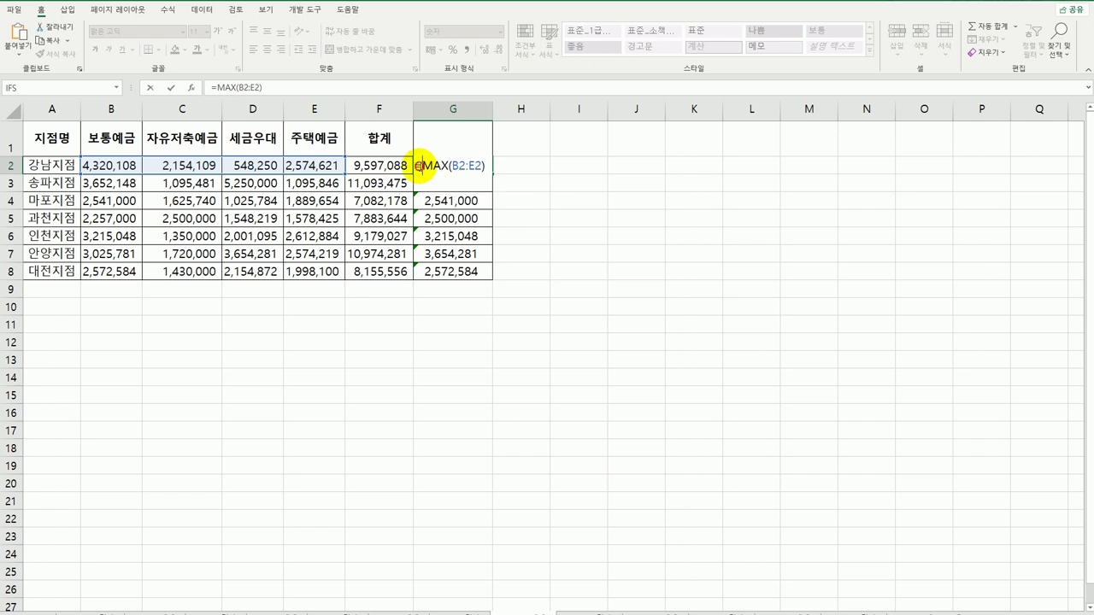
type("ma")
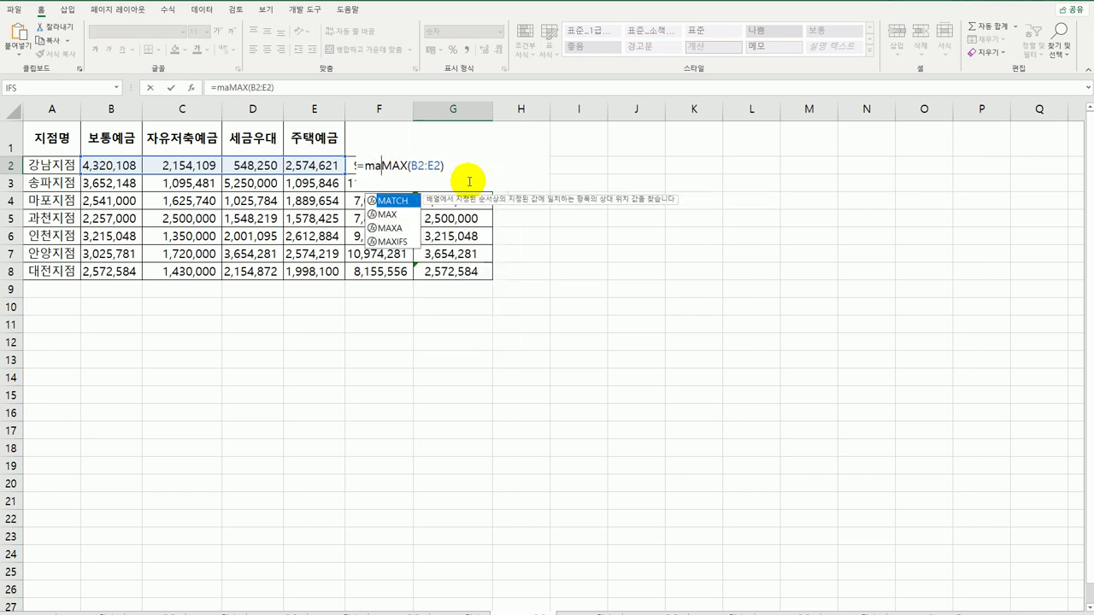
key("Tab")
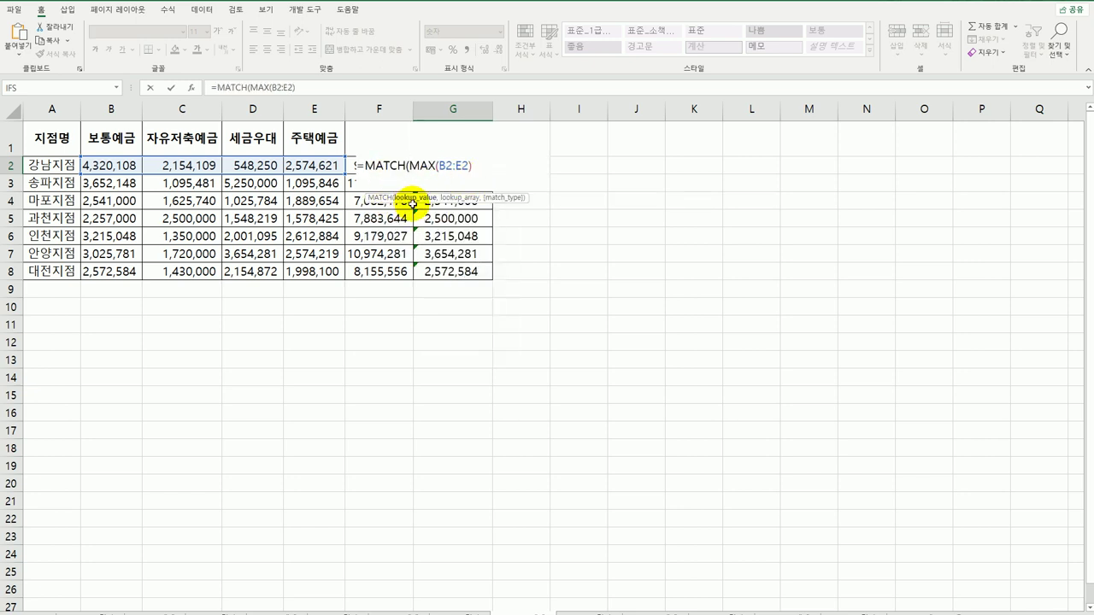
left_click(508, 185)
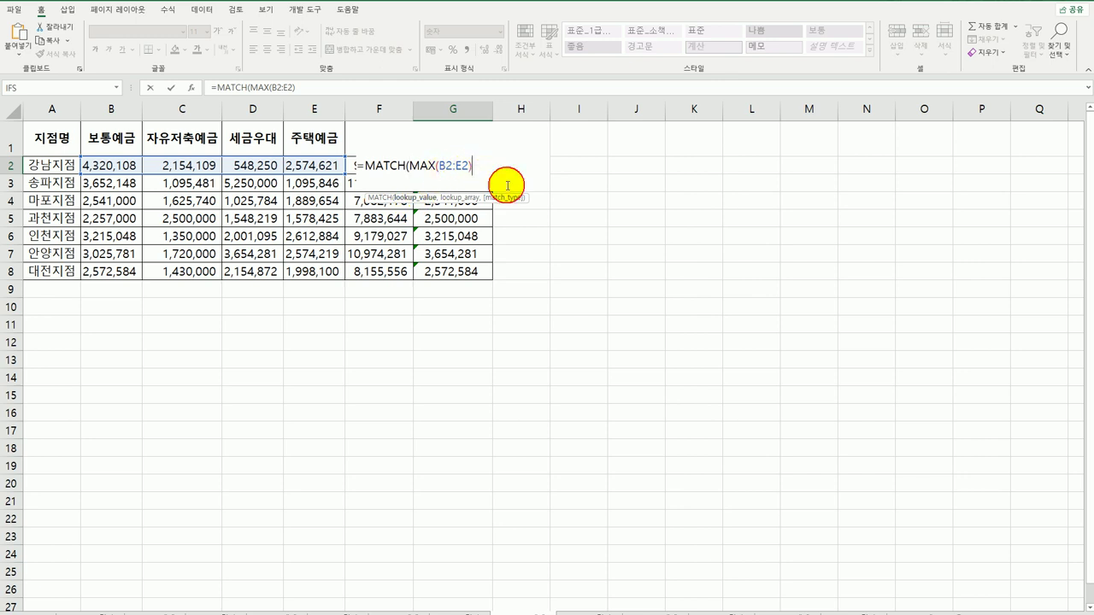
type(",")
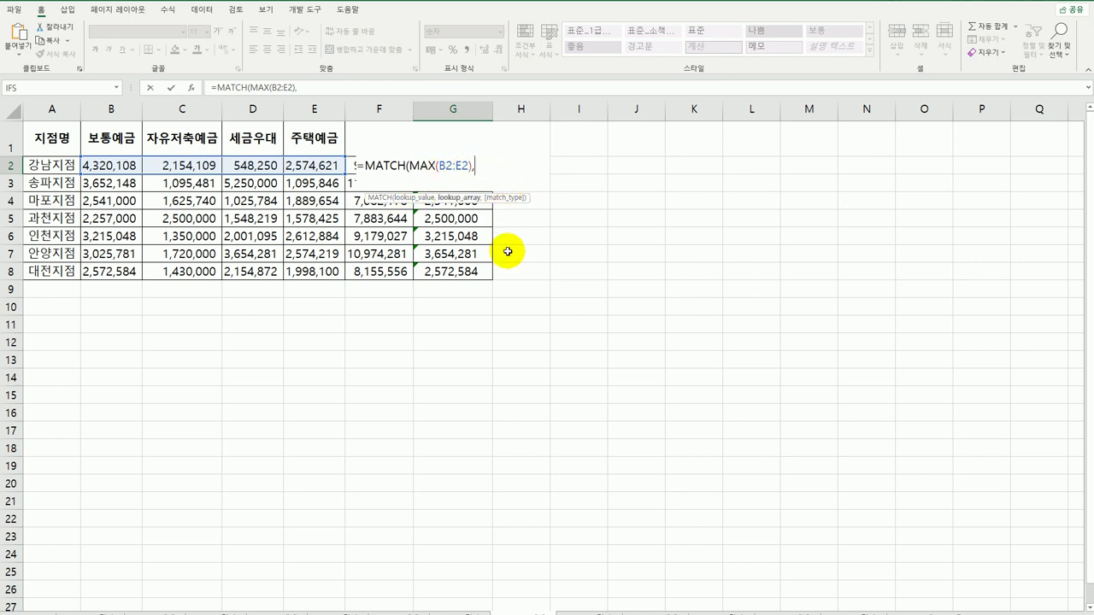
- Complete the MATCH formula in G2 with B2:E2 as the lookup array and 0 (exact match) as the match type
left_click_drag(105, 165, 305, 168)
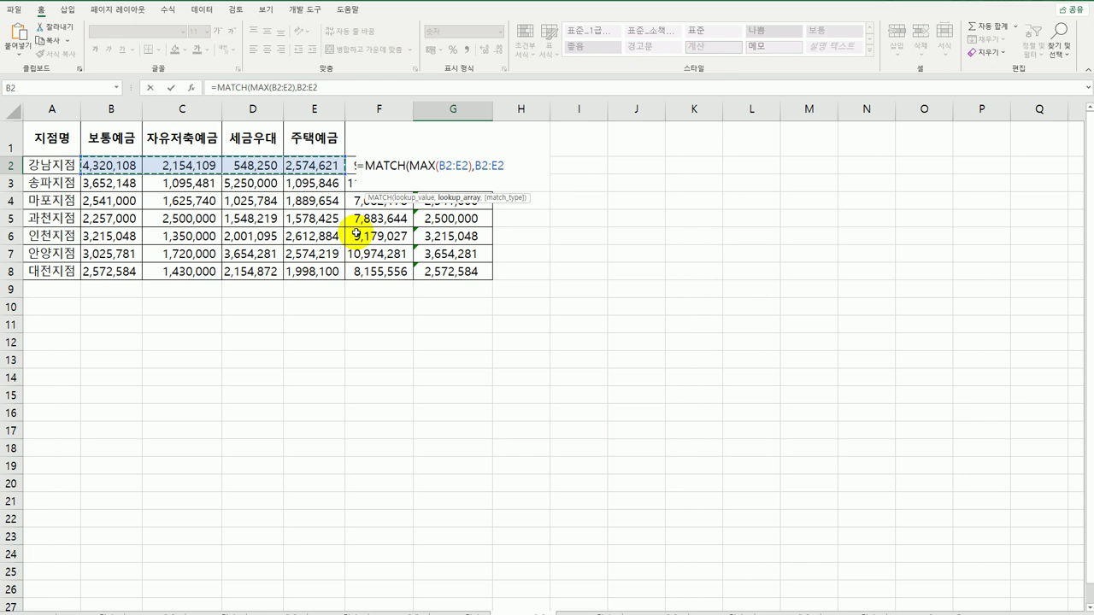
type(",")
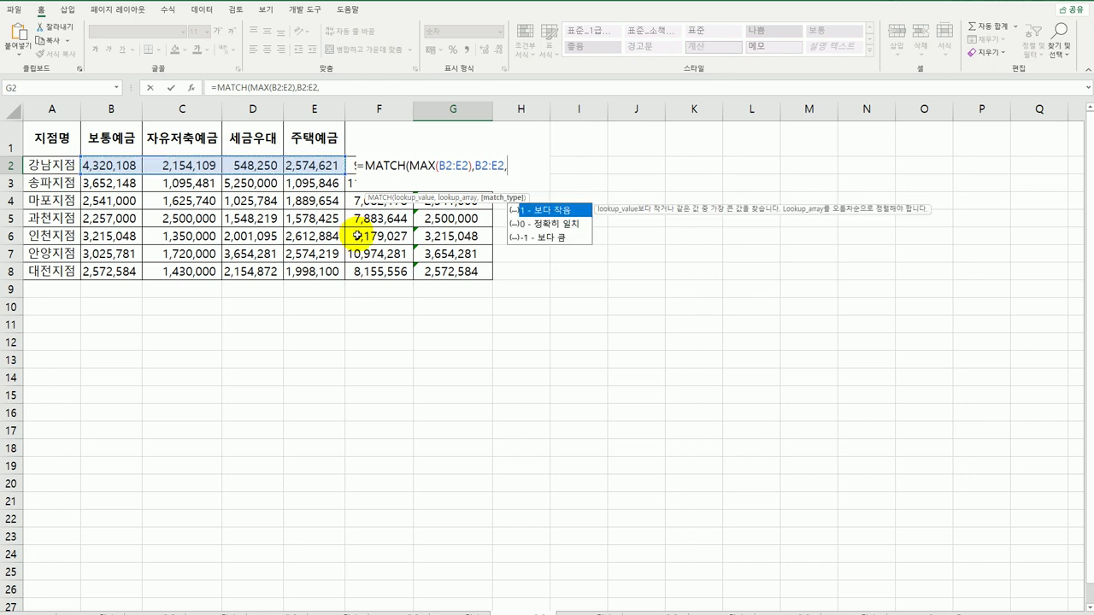
left_click(559, 224)
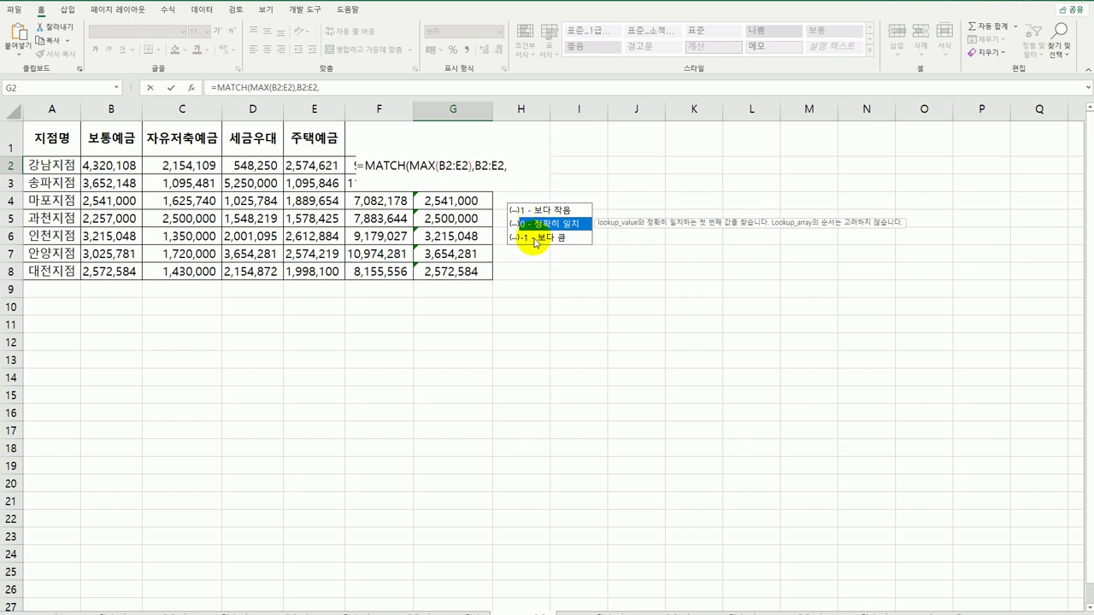
double_click(540, 227)
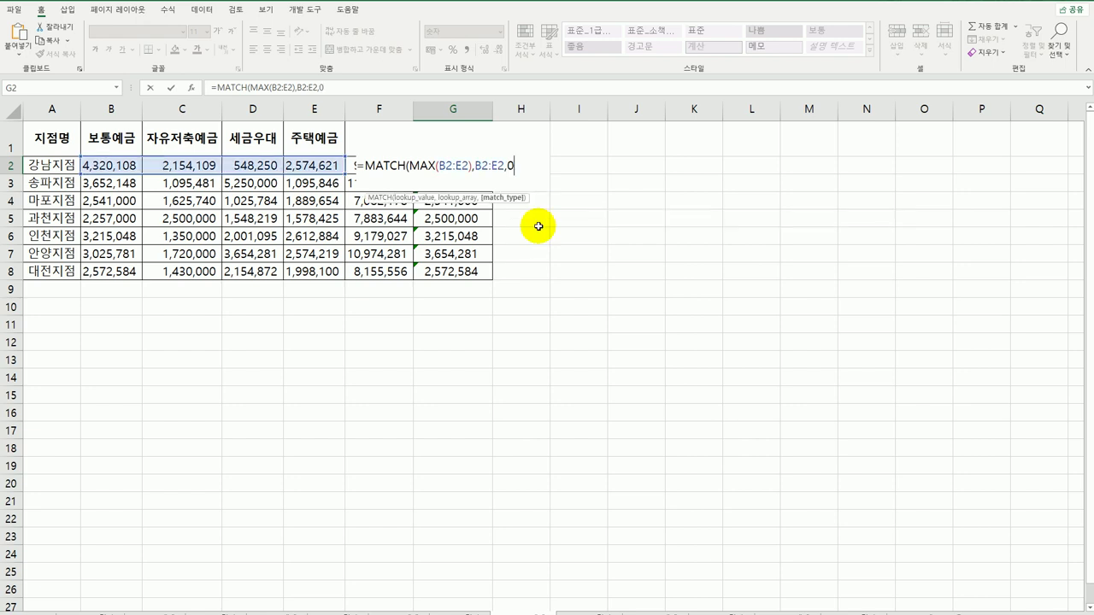
type(")")
key("Return")
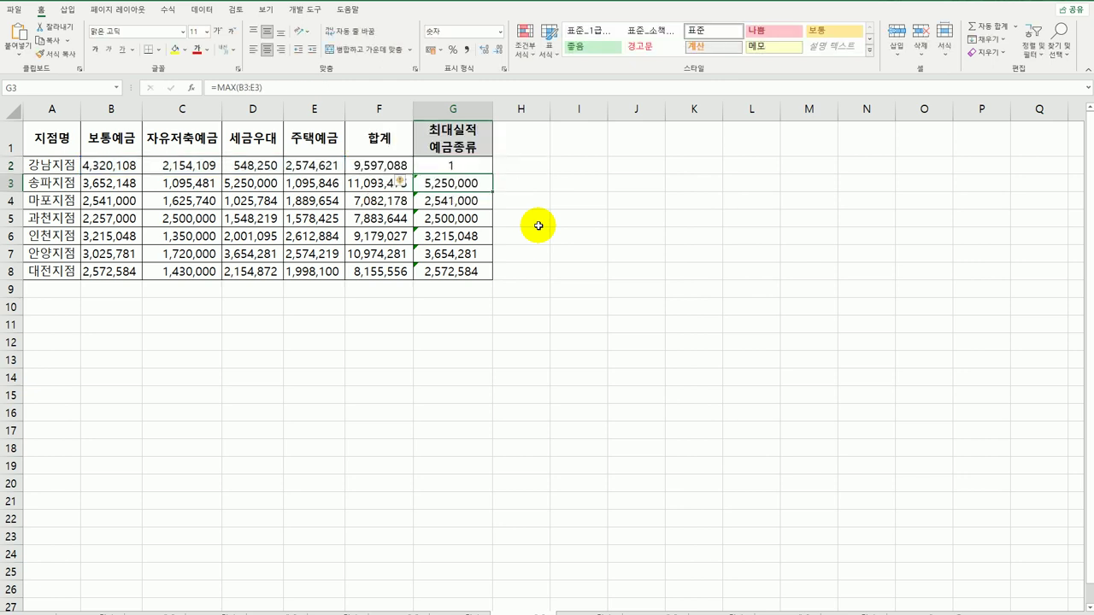
- Fill the MATCH formula from G2 down through G8 and compare the positions with the deposit headers in B1:E1
key("Up")
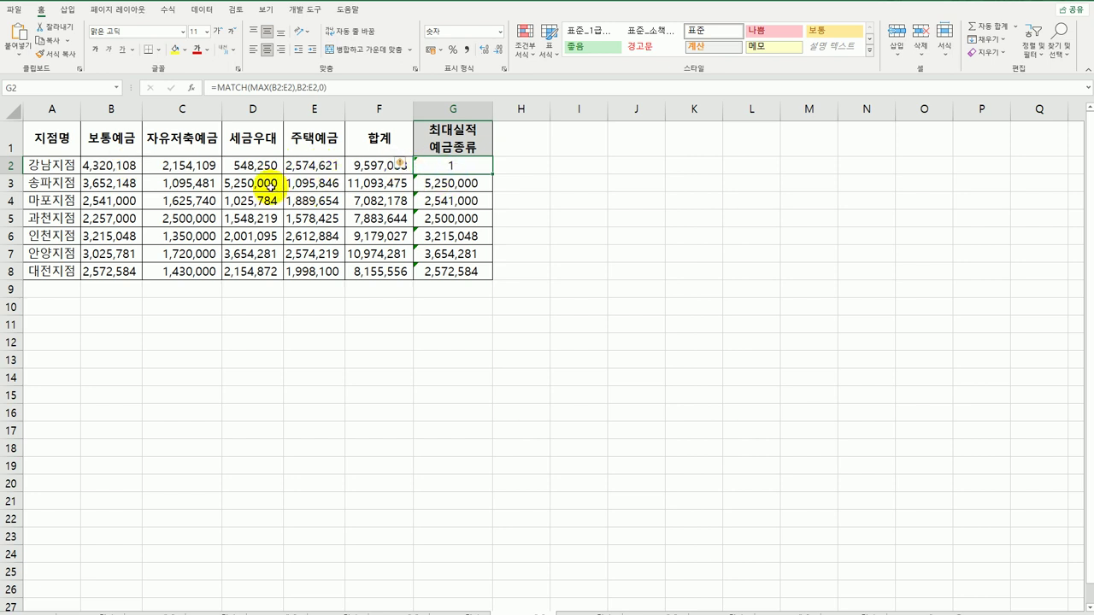
left_click_drag(492, 176, 487, 275)
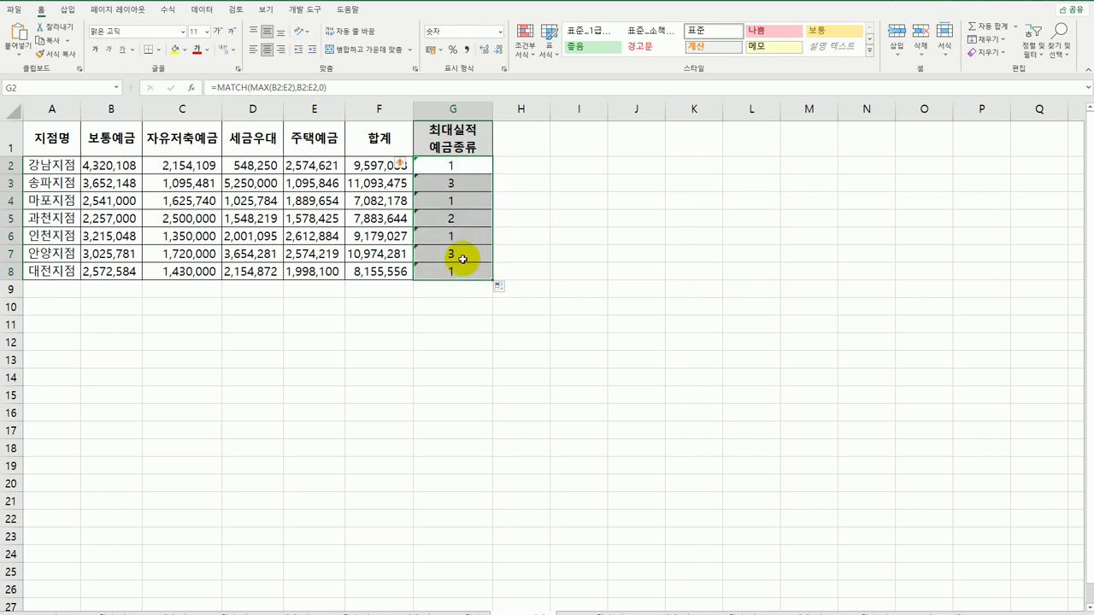
left_click(457, 166)
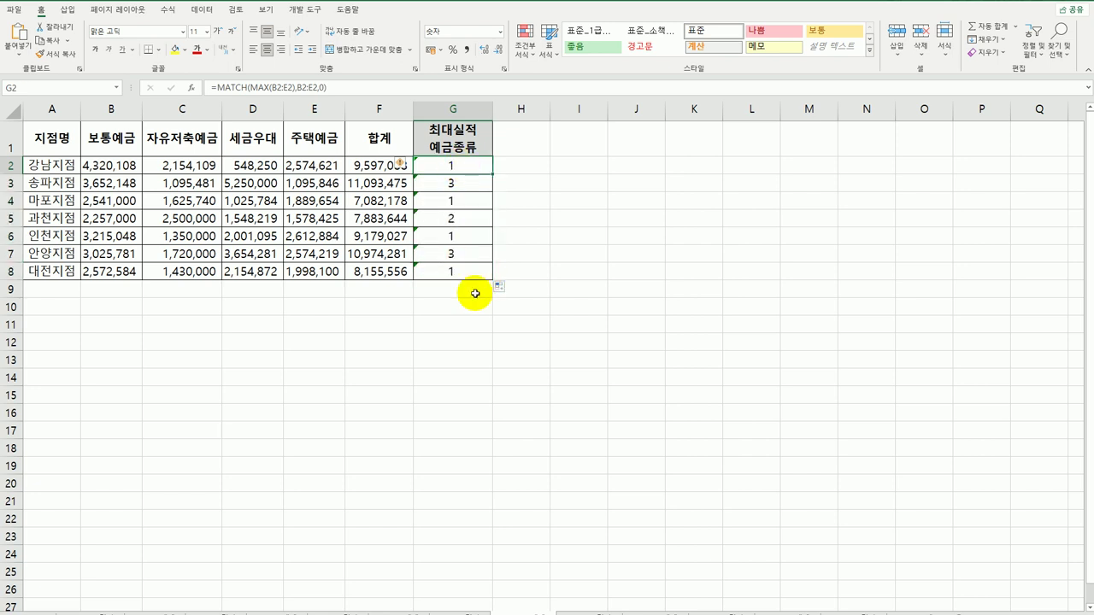
left_click_drag(105, 139, 305, 142)
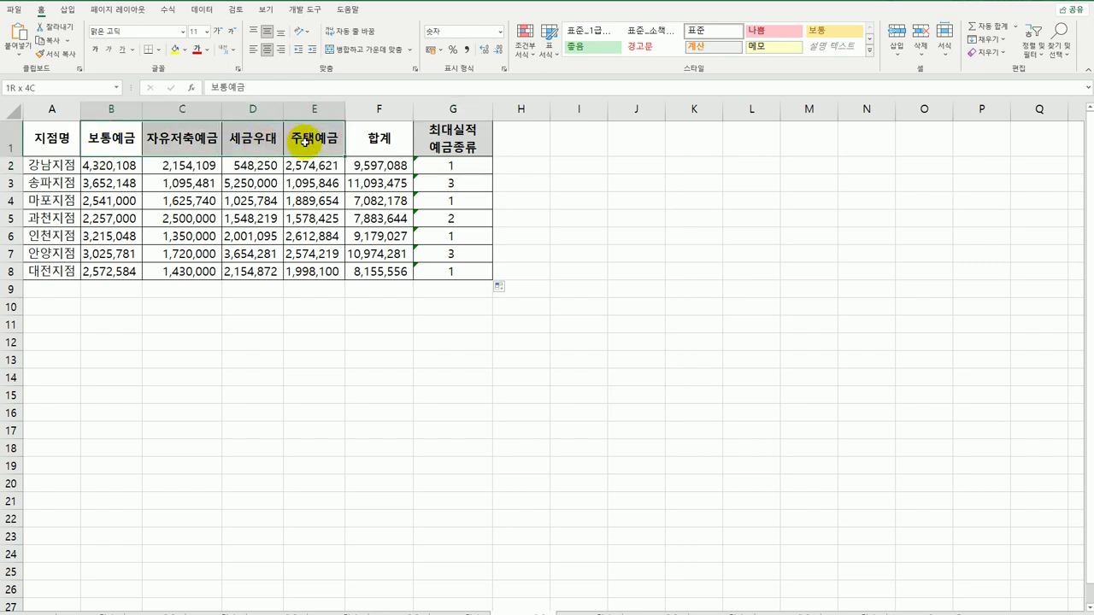
left_click(104, 139)
left_click(438, 184)
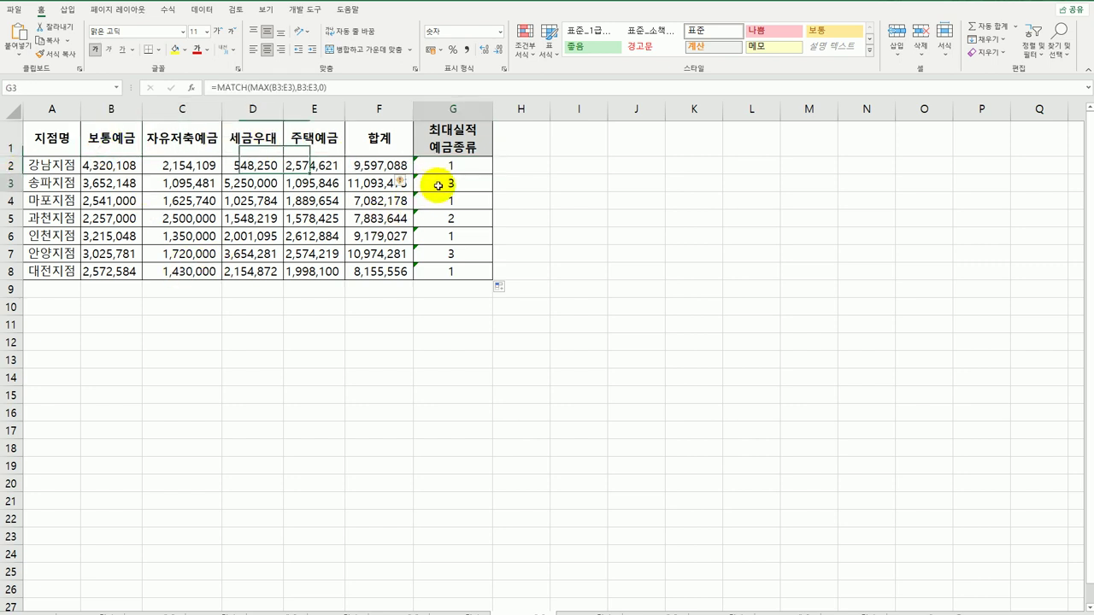
left_click(253, 145)
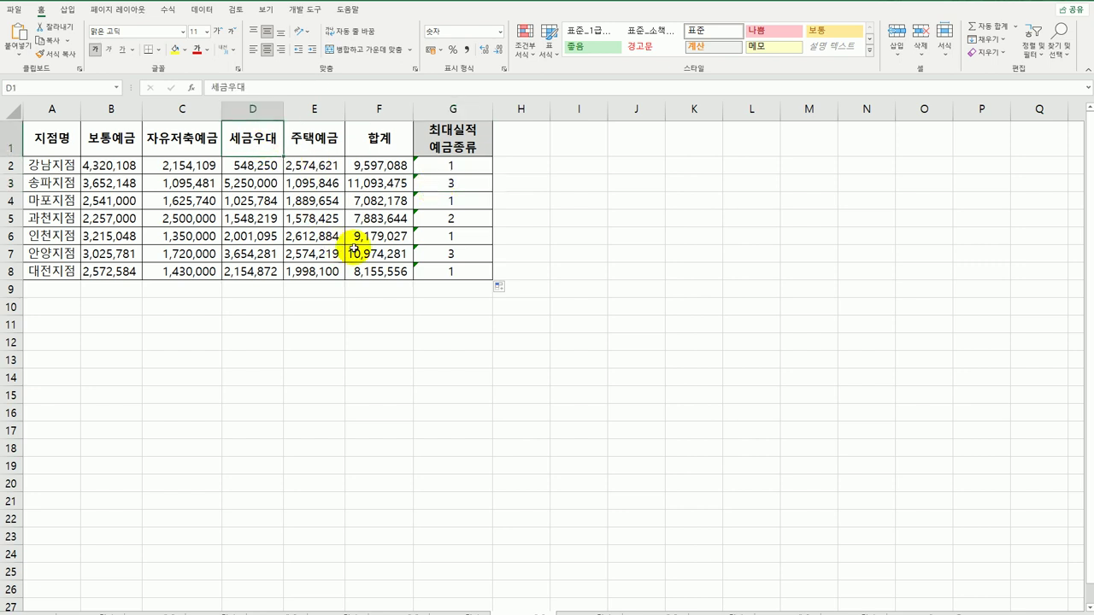
- Wrap the MATCH formula in G2 in an INDEX function with the absolute range $B$1:$E$1 as its array
left_click(481, 166)
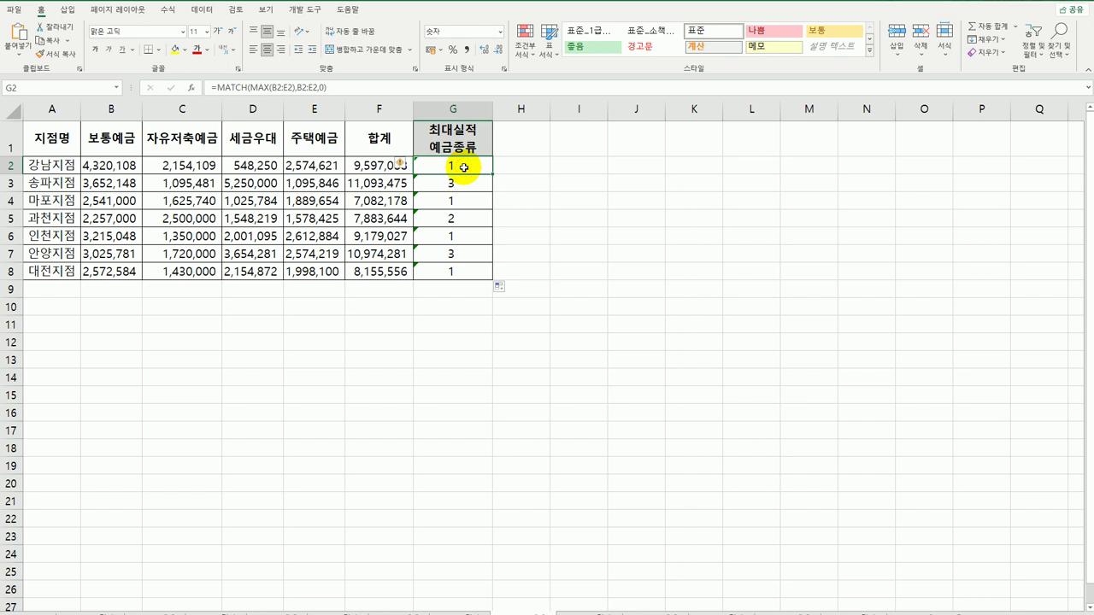
double_click(464, 167)
left_click(359, 164)
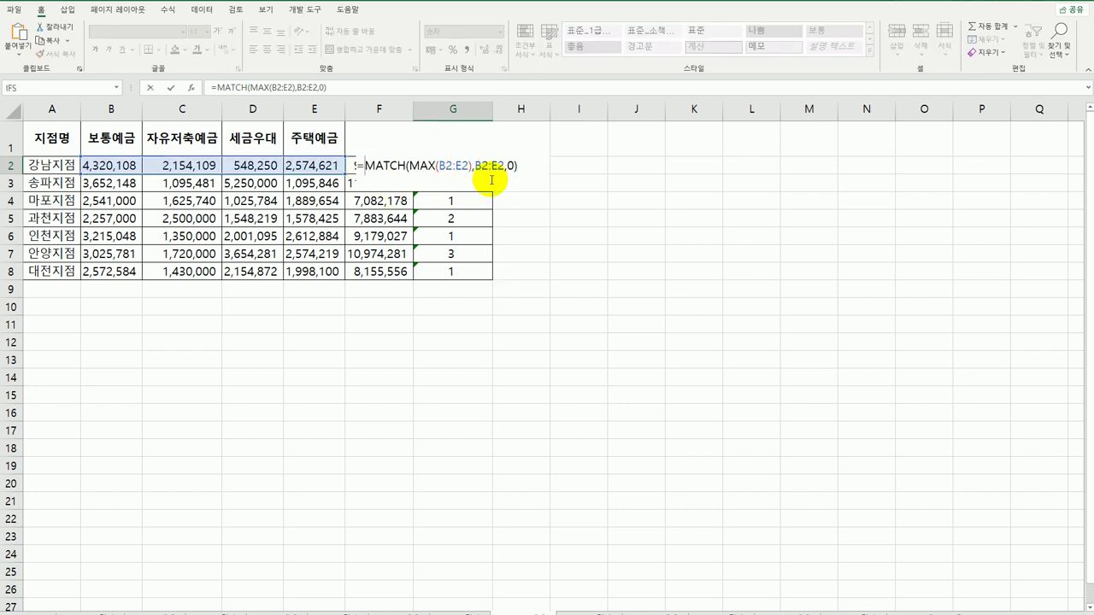
type("in")
key("Tab")
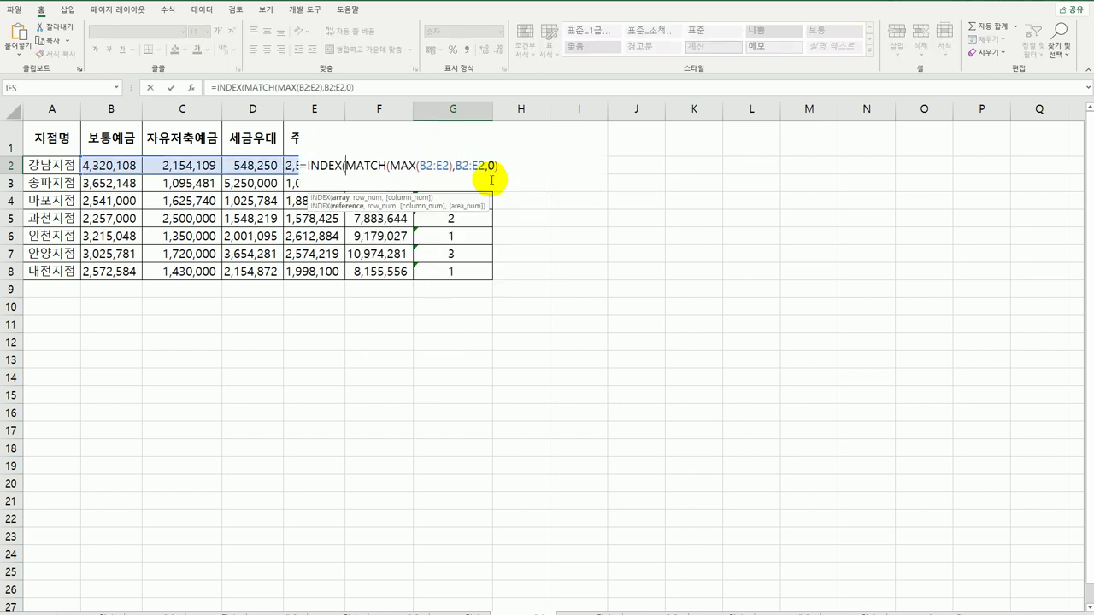
left_click_drag(109, 139, 284, 141)
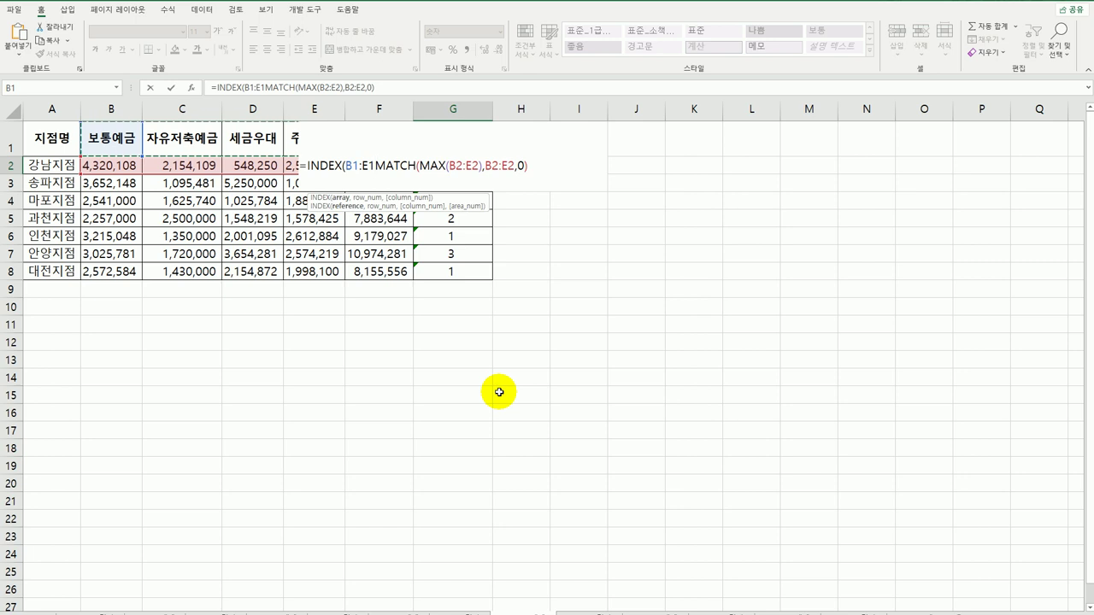
key("F4")
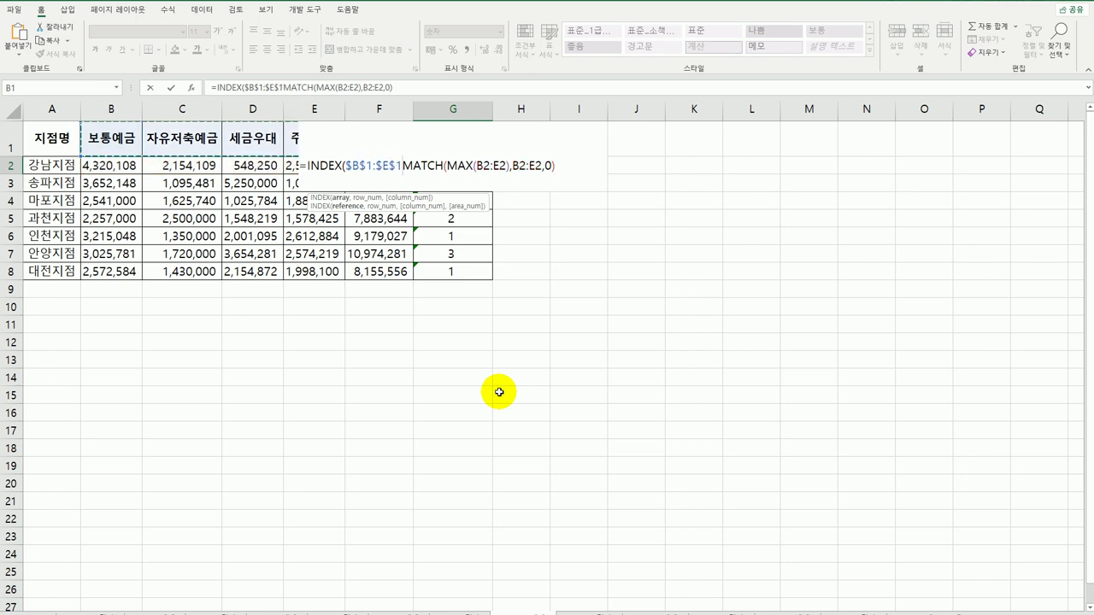
type(",")
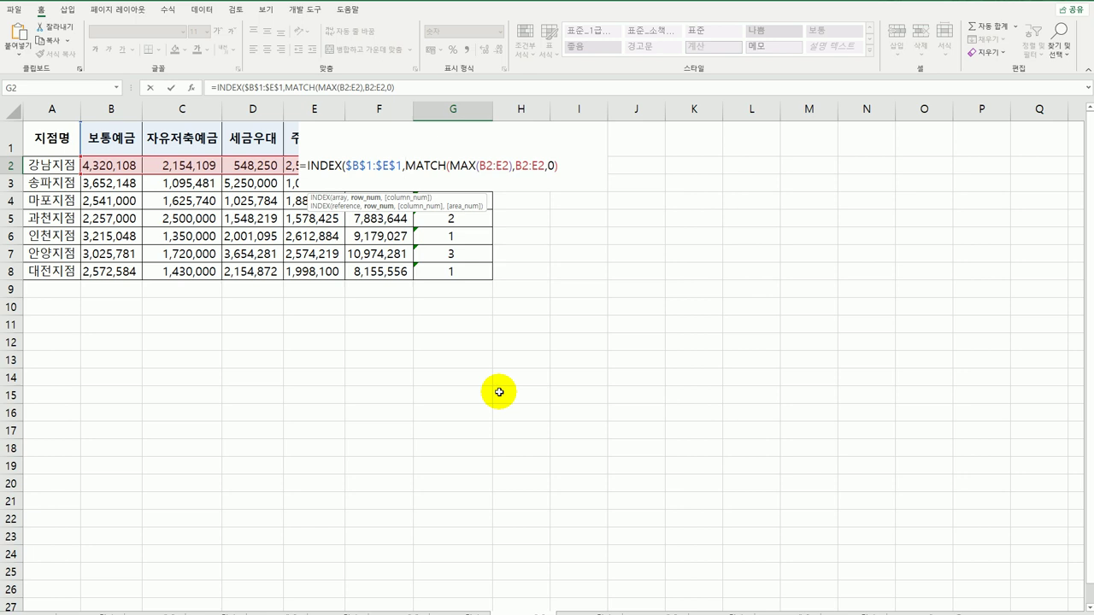
- Finish the INDEX formula in G2 with row number 1 and the MATCH result as the column number
type("1")
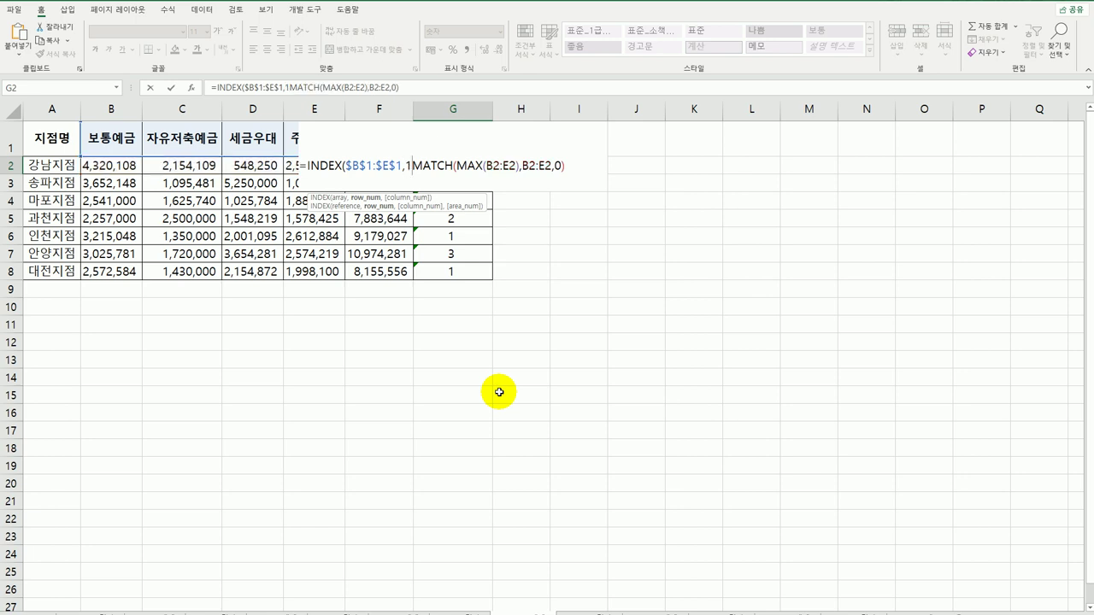
type(",")
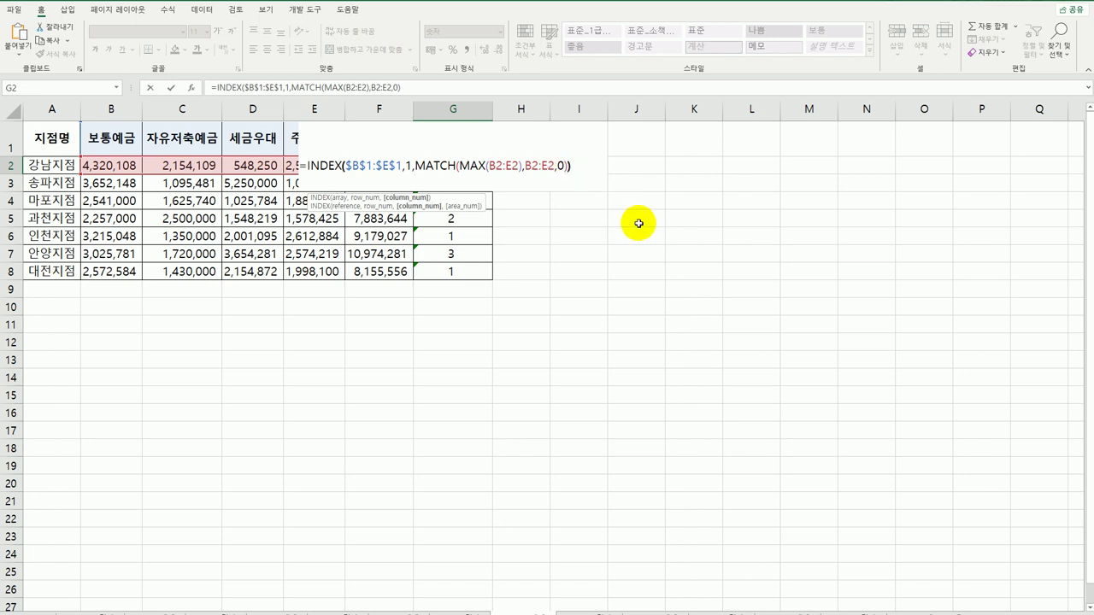
type(")")
key("Return")
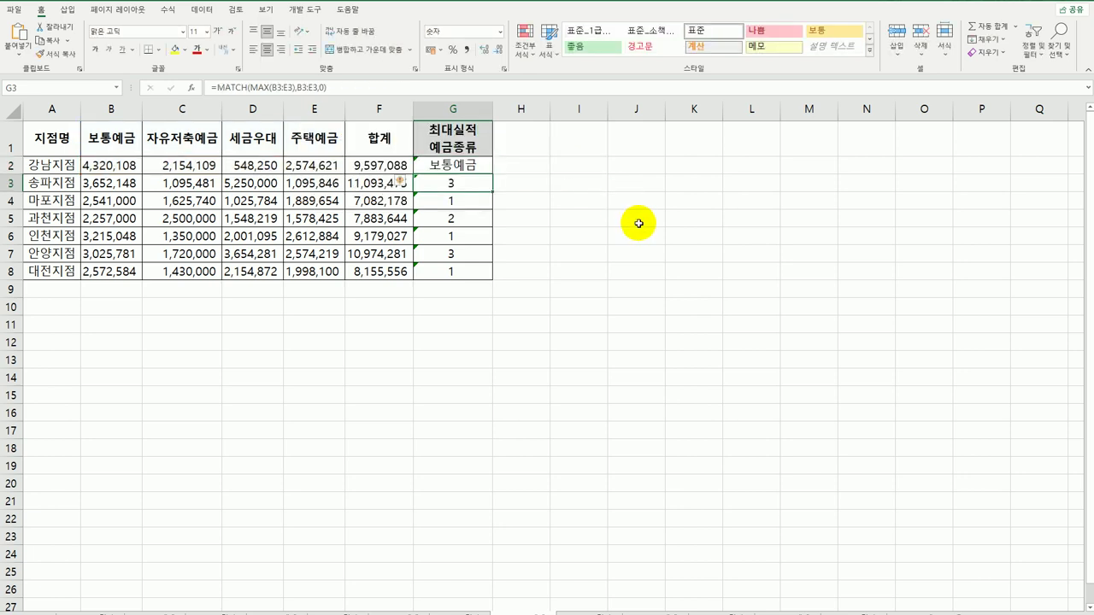
- Fill the INDEX formula from G2 down through G8 and check the deposit types against the headers in row 1
left_click(494, 173)
left_click_drag(494, 173, 488, 277)
left_click(439, 166)
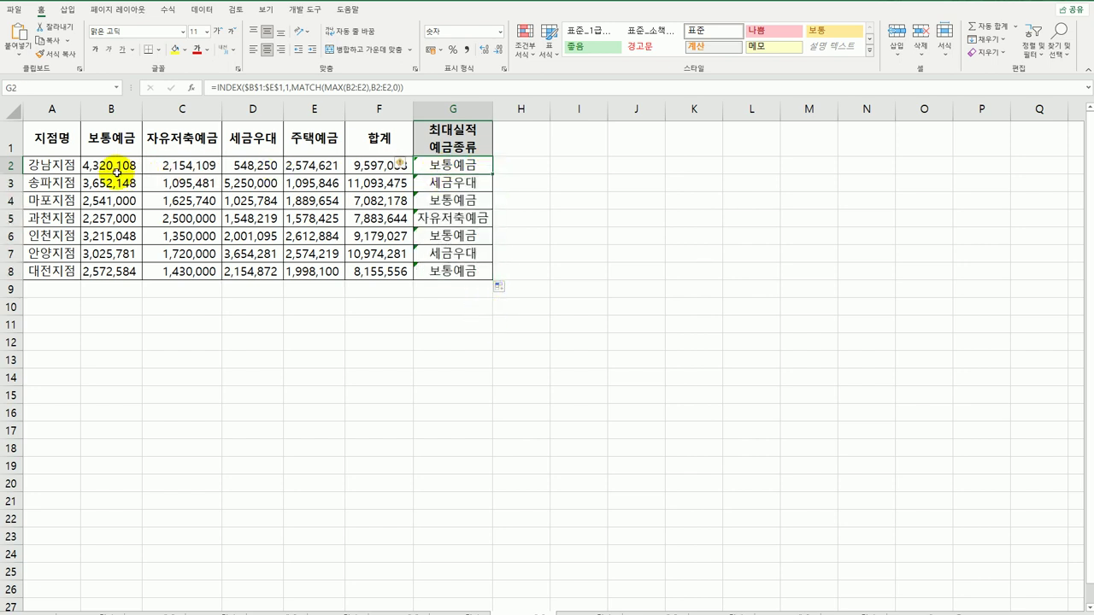
left_click(107, 138)
left_click(439, 169)
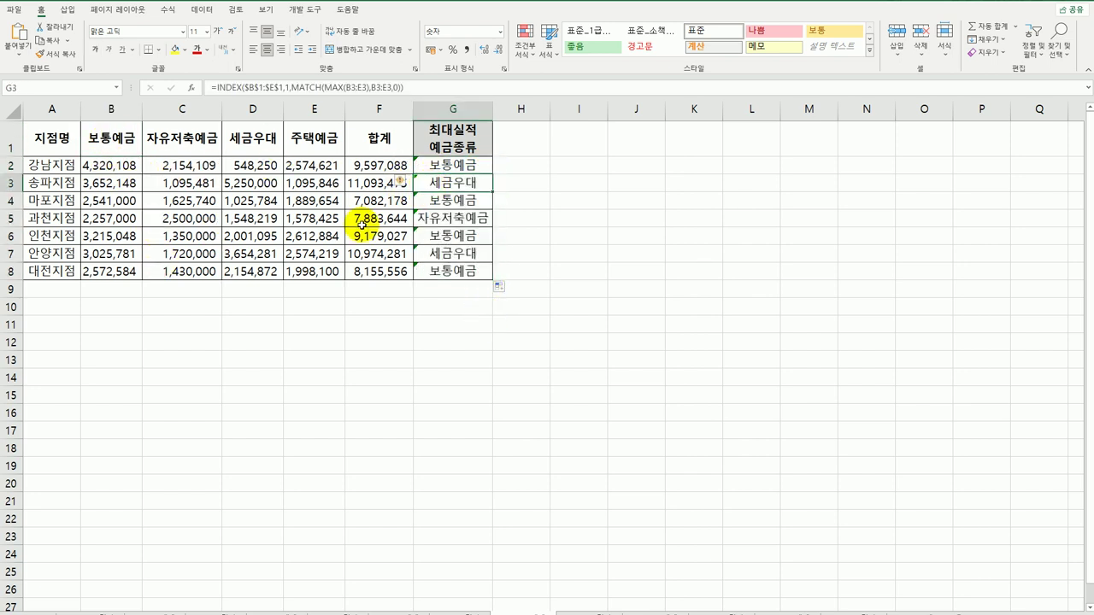
left_click(256, 142)
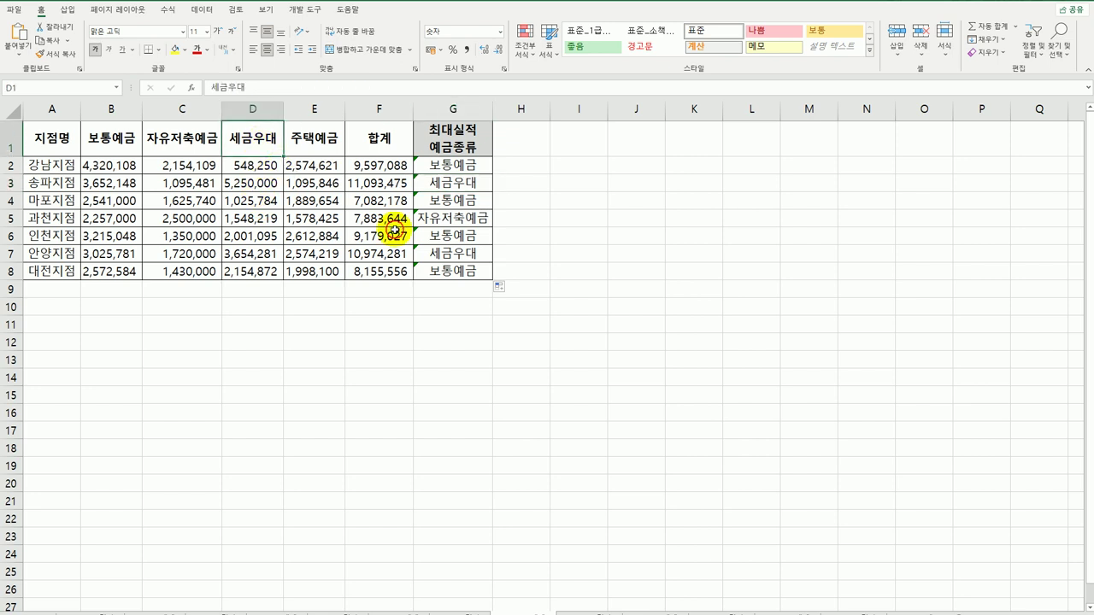
- Ignore the formula error warnings for the cells G2:G8
left_click(461, 166)
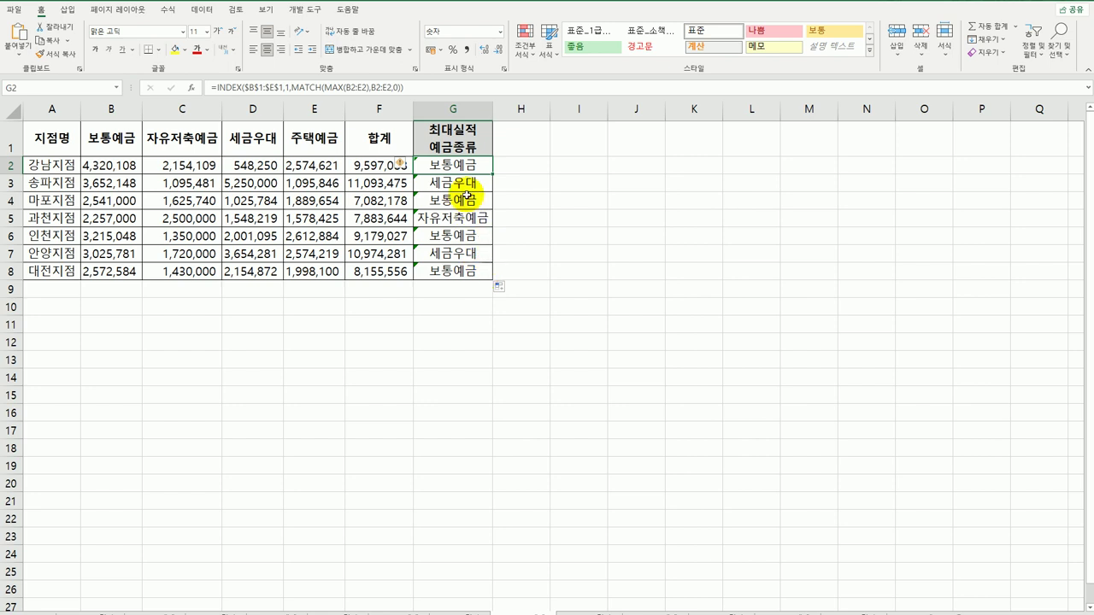
left_click_drag(453, 162, 458, 268)
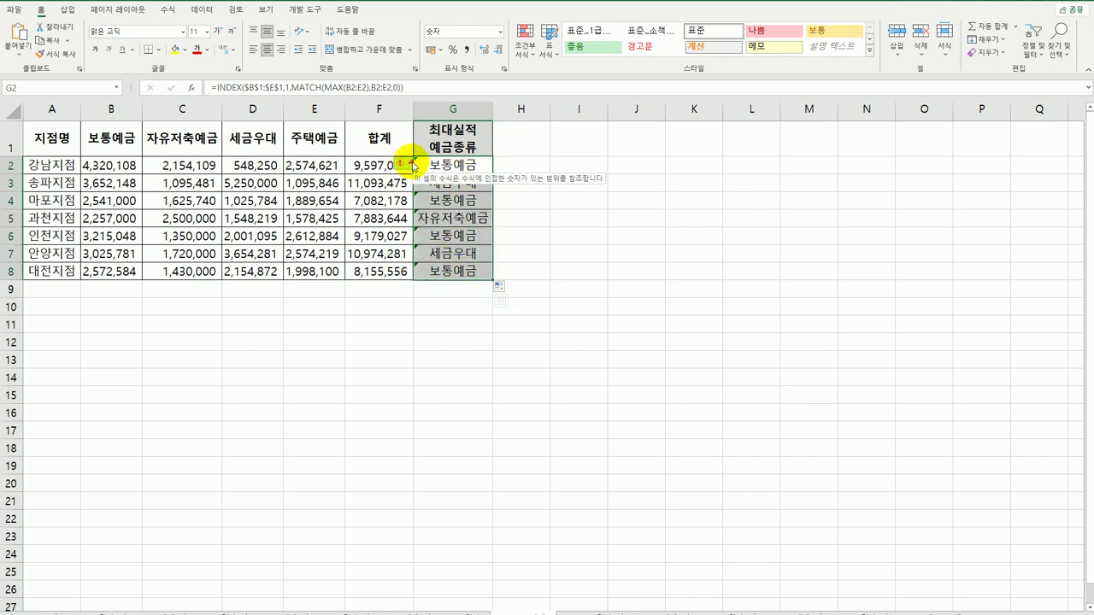
left_click(412, 165)
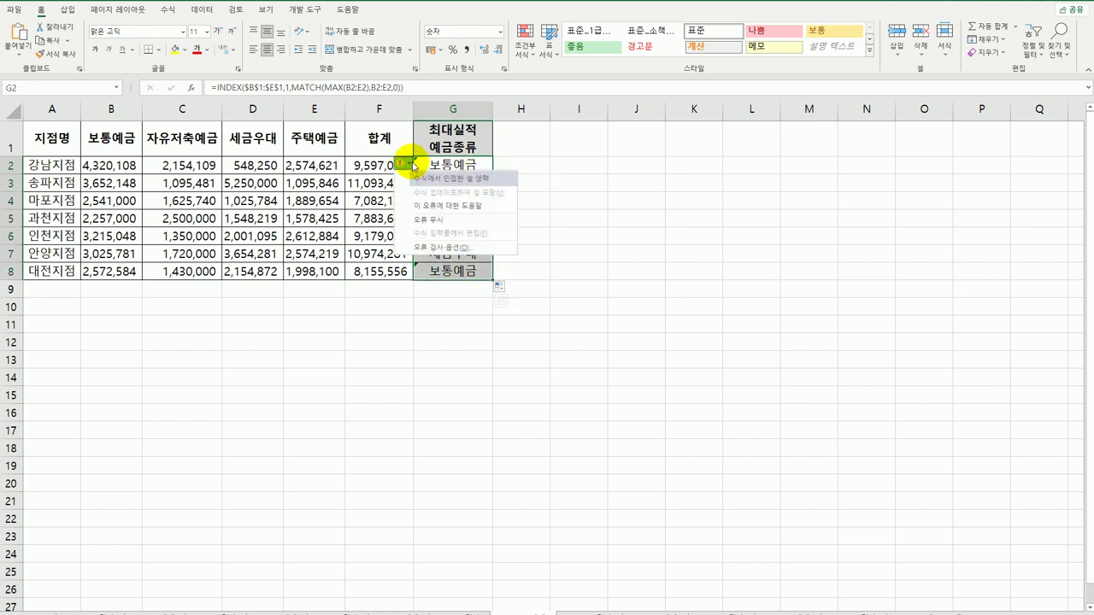
left_click(438, 224)
left_click(568, 321)
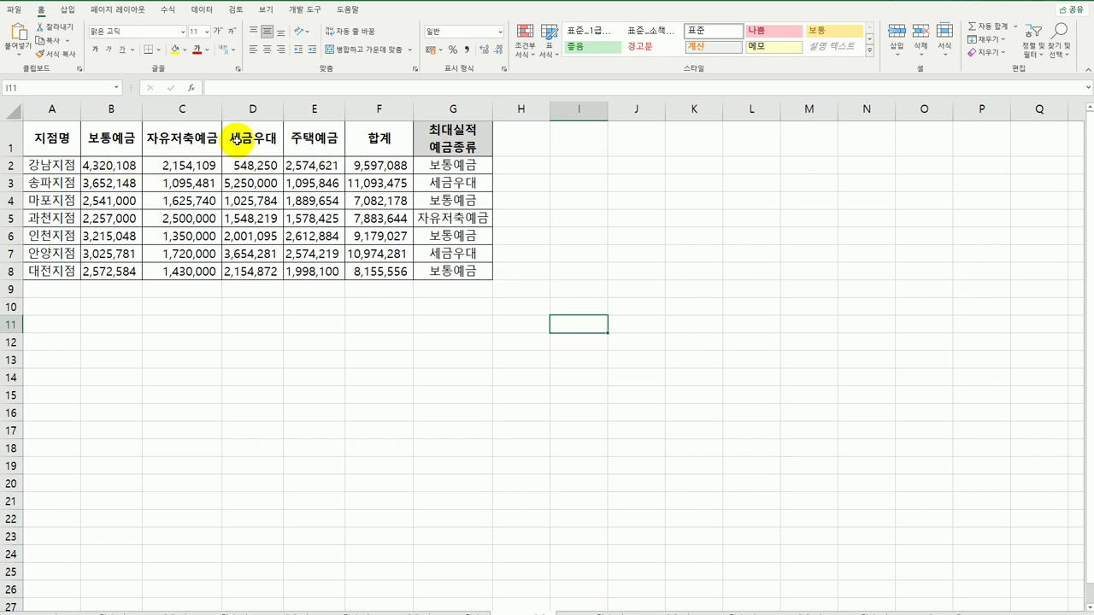
- Review the finished formula in G2 and switch to the next worksheet
left_click(446, 167)
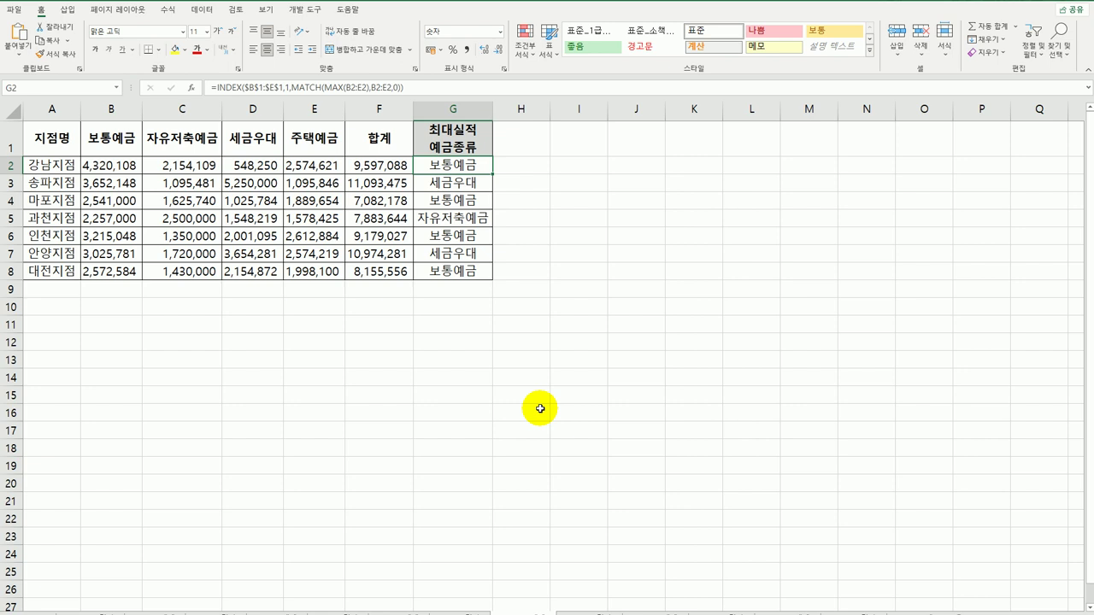
left_click(582, 610)
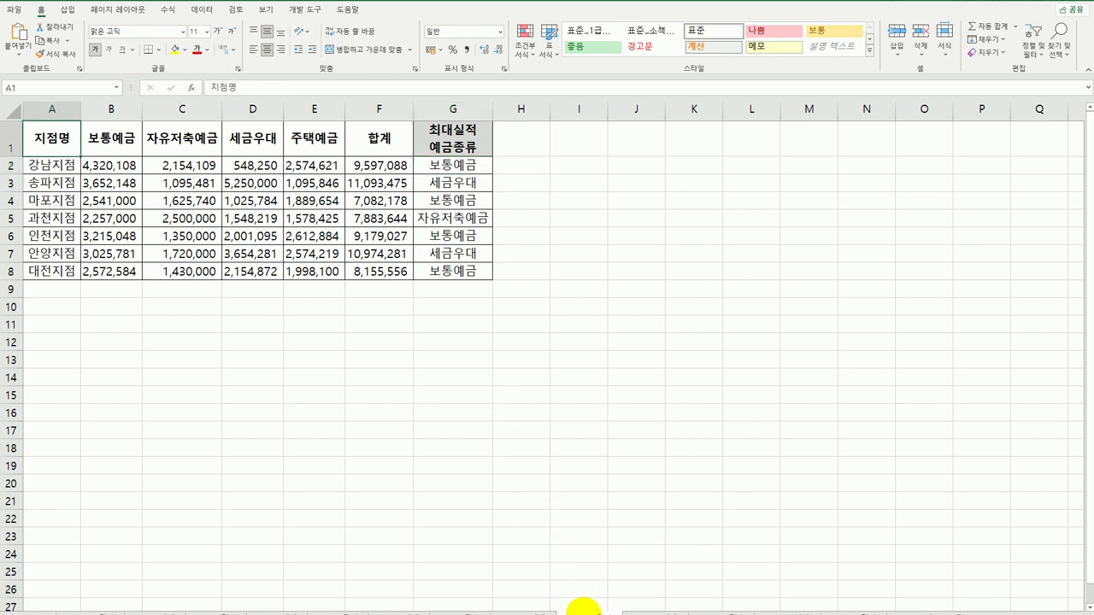
- Switch to the next worksheet and examine the 시험점수등급 column, the 중간 and 기말 scores, and the grade ranges in 표2
left_click(654, 610)
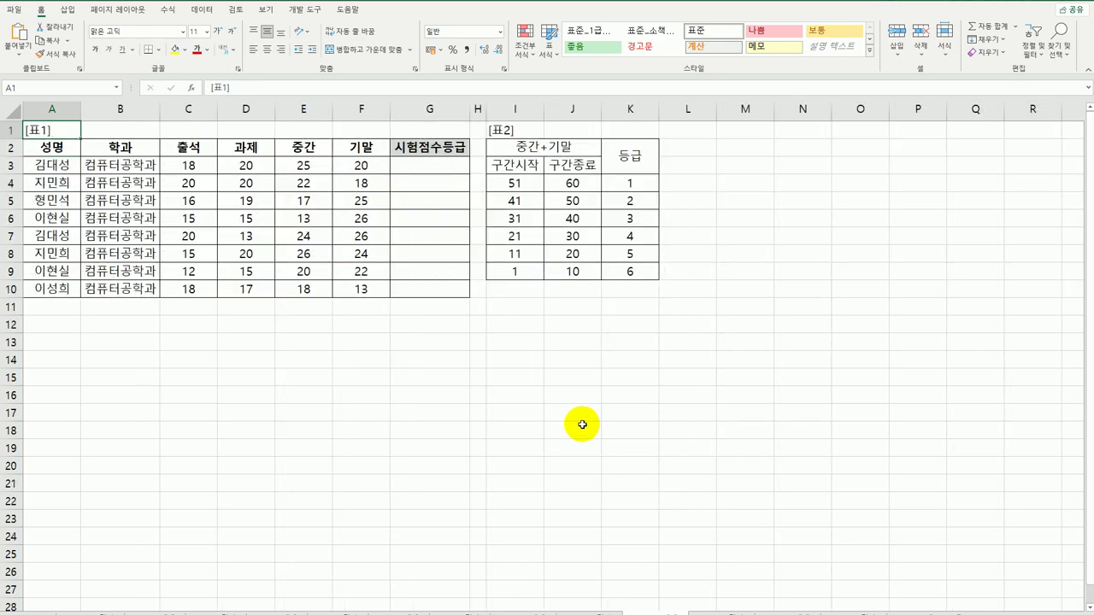
left_click(421, 166)
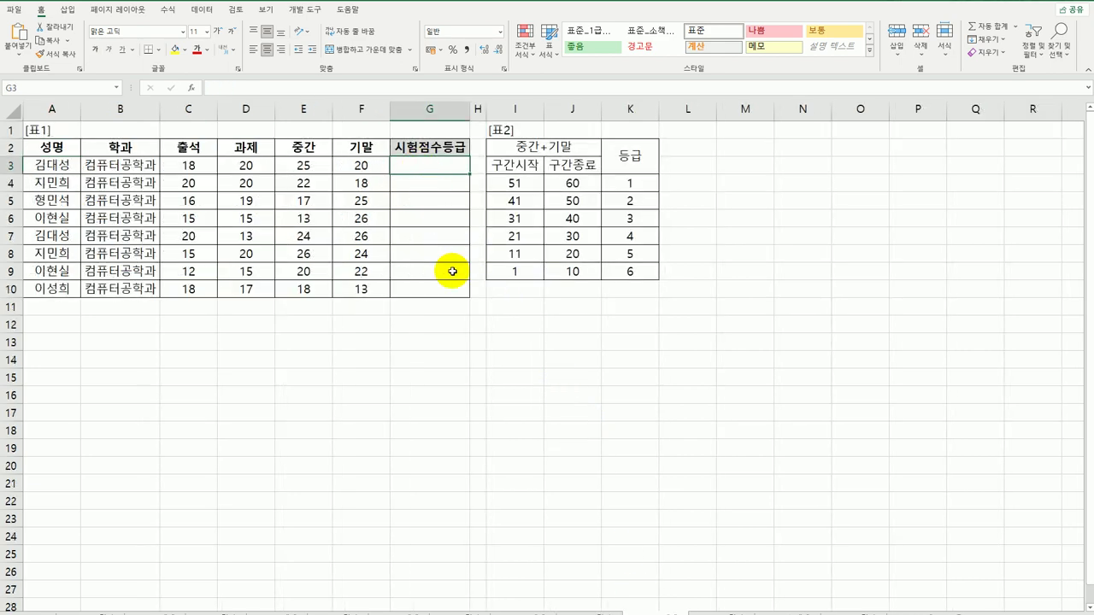
left_click_drag(439, 162, 444, 288)
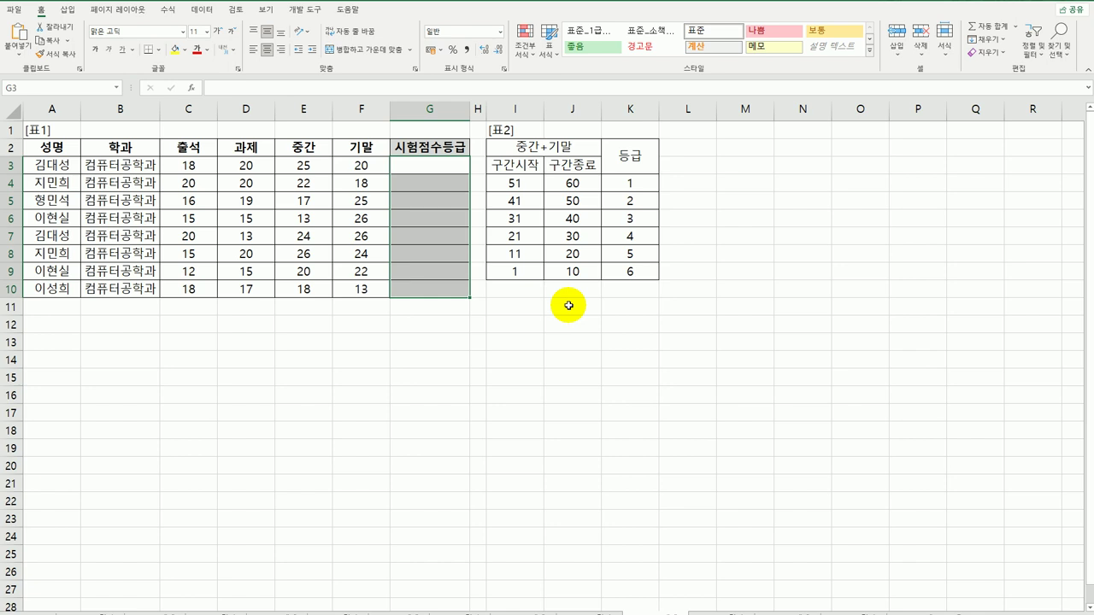
left_click(303, 167)
left_click(365, 167)
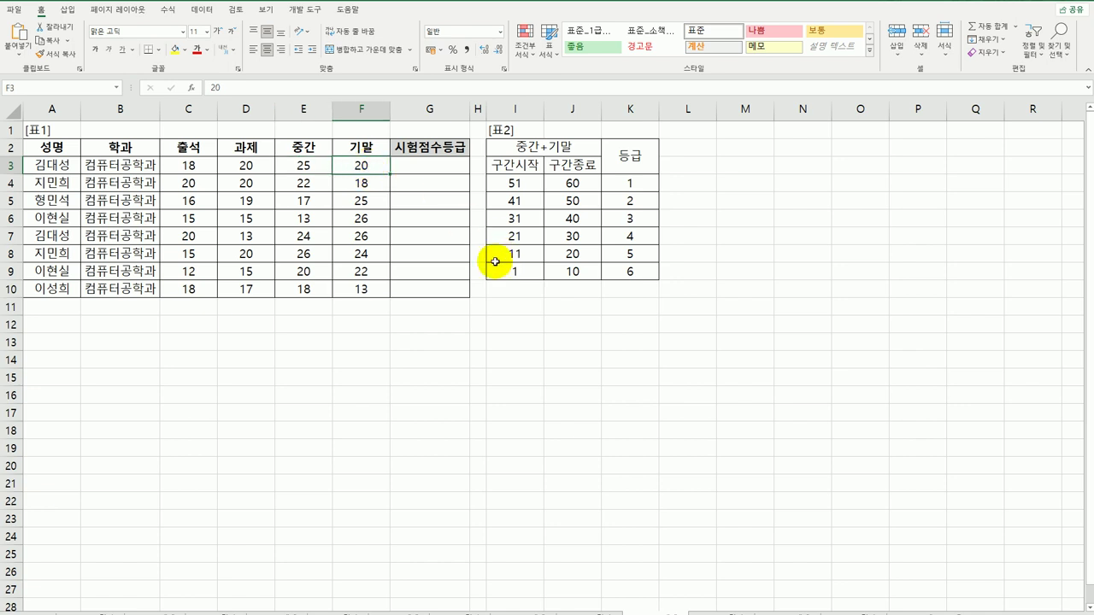
left_click(432, 167)
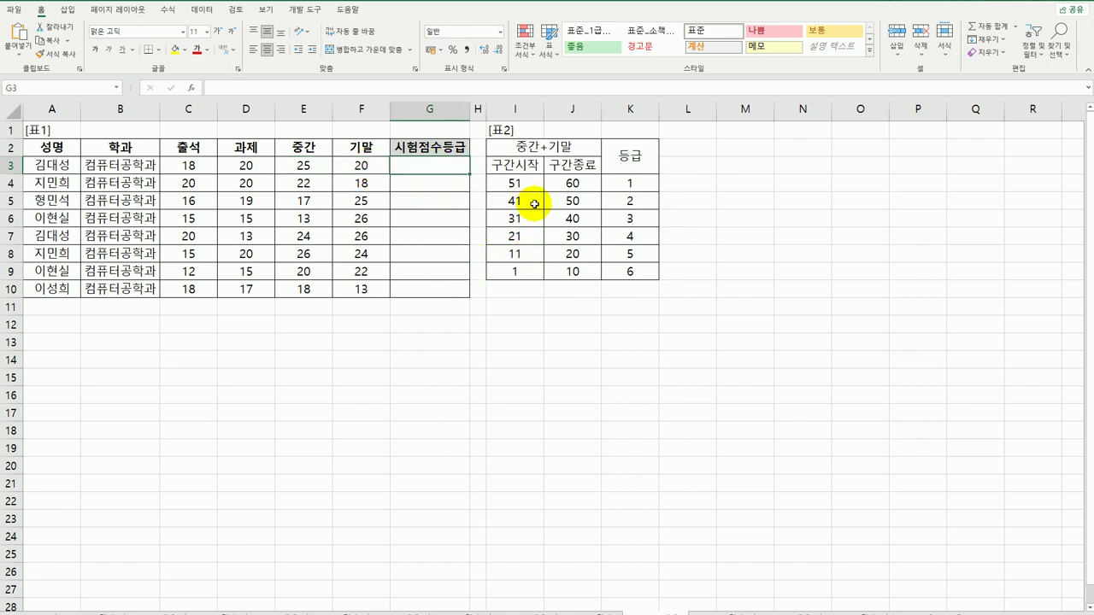
left_click_drag(517, 182, 628, 272)
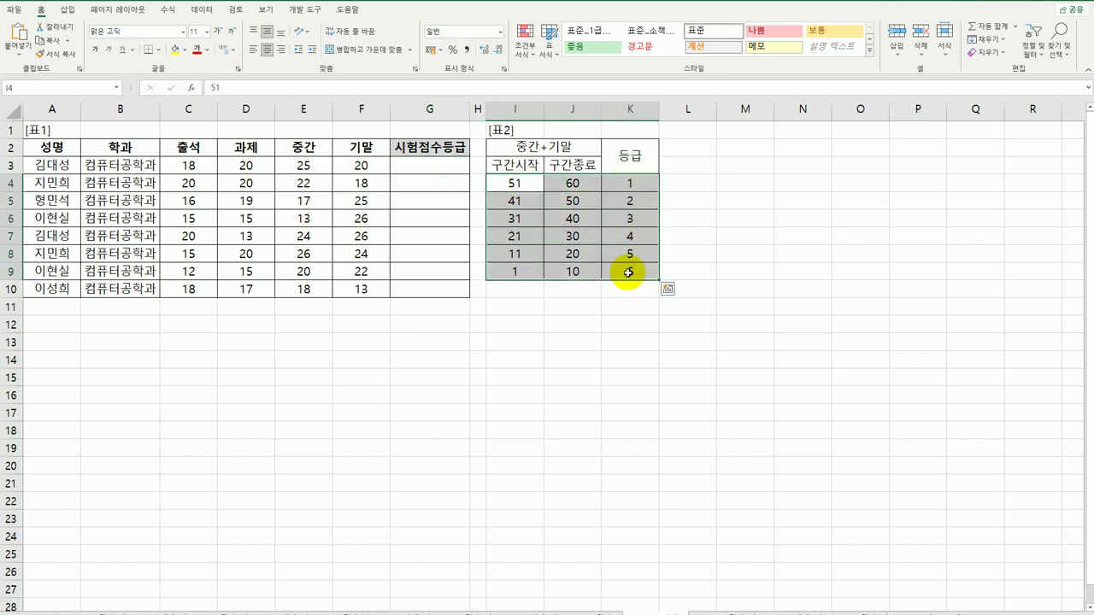
- Start a MATCH formula in G3 with the sum of the 중간 and 기말 scores, E3+F3, as the lookup value
left_click(437, 167)
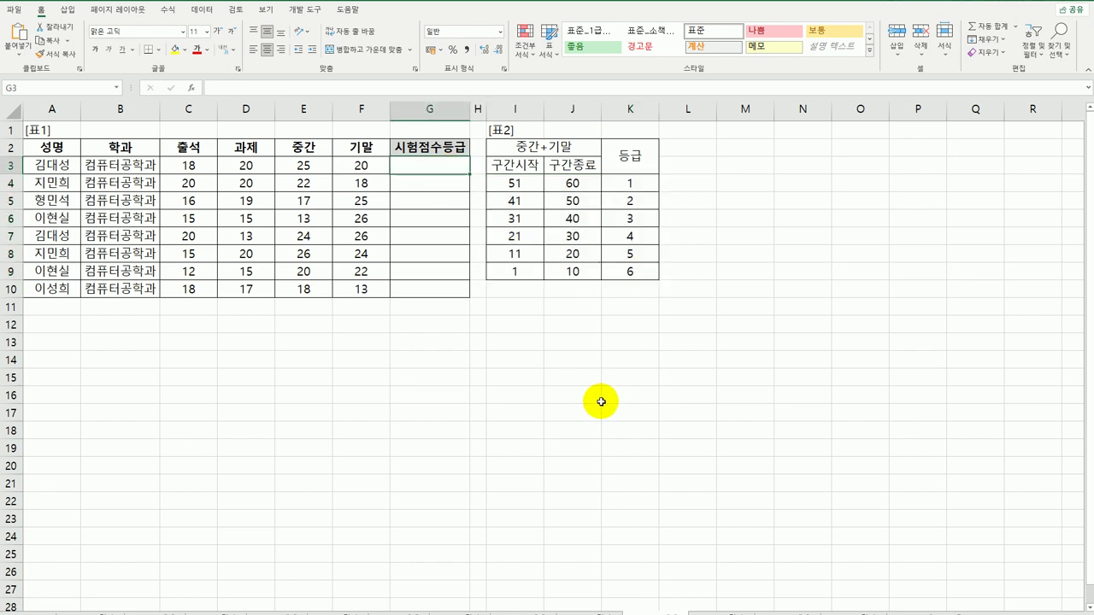
type("=")
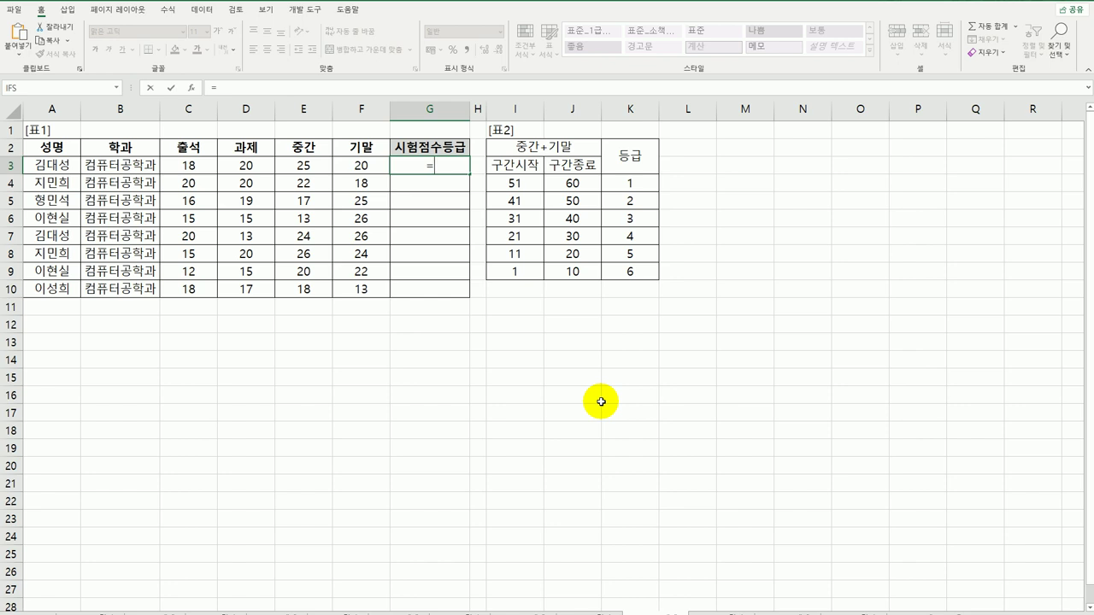
type("ma")
key("Tab")
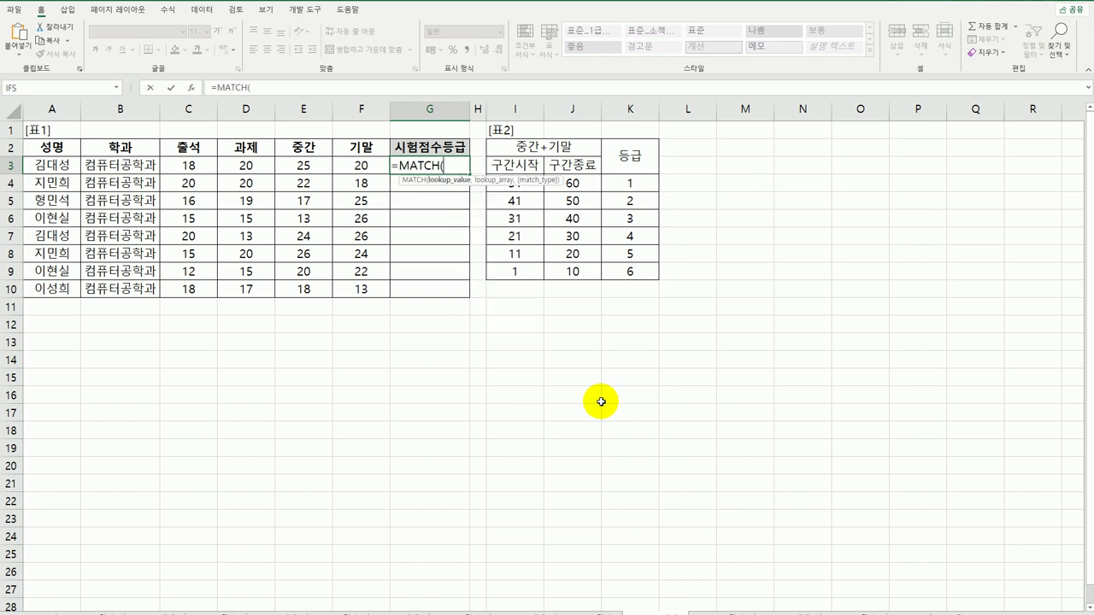
left_click(326, 165)
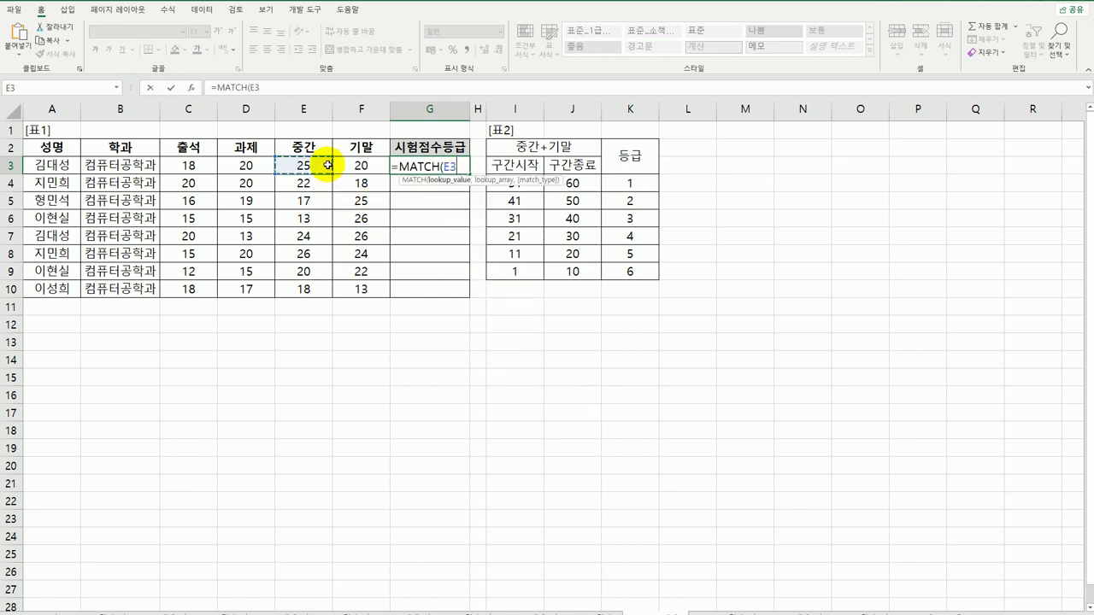
type("+")
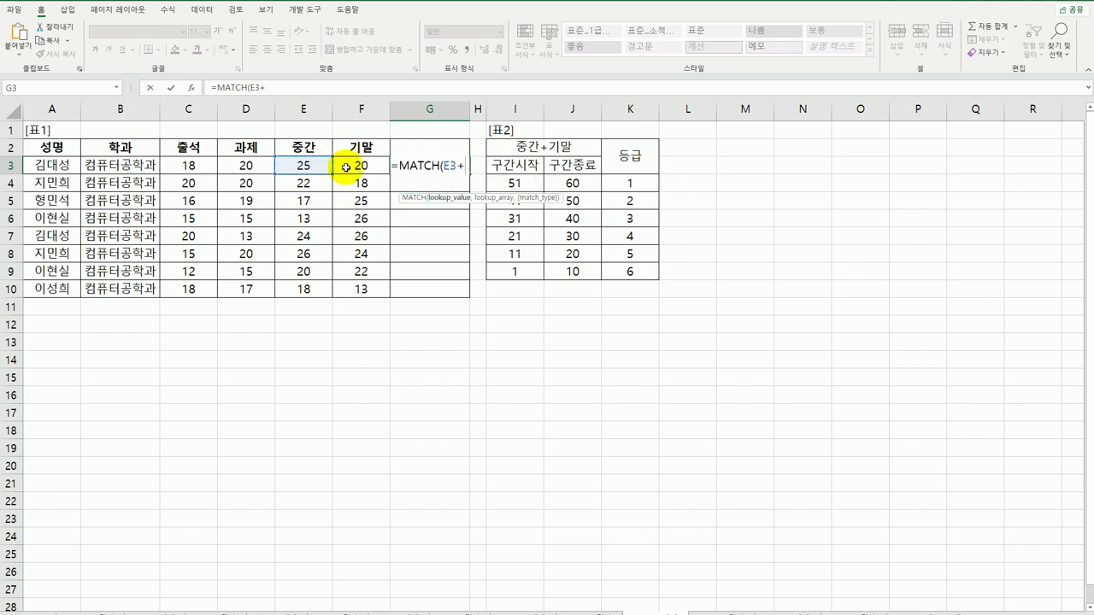
left_click(346, 166)
type(",")
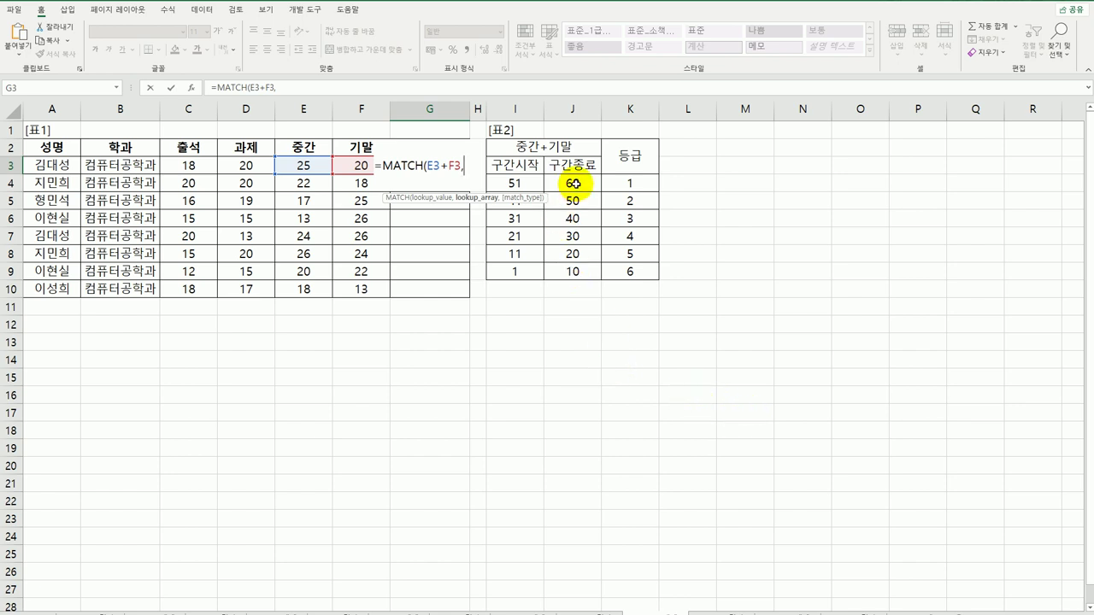
- Complete the MATCH formula in G3 with the absolute range $J$4:$J$9 as lookup array and match type -1
left_click_drag(574, 183, 573, 269)
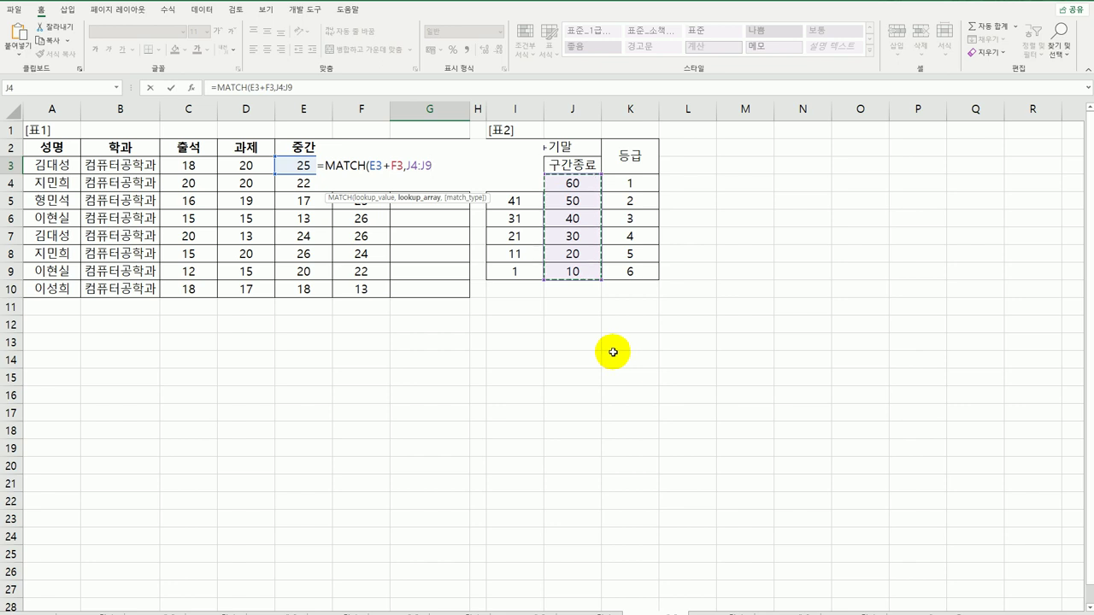
key("F4")
type(",")
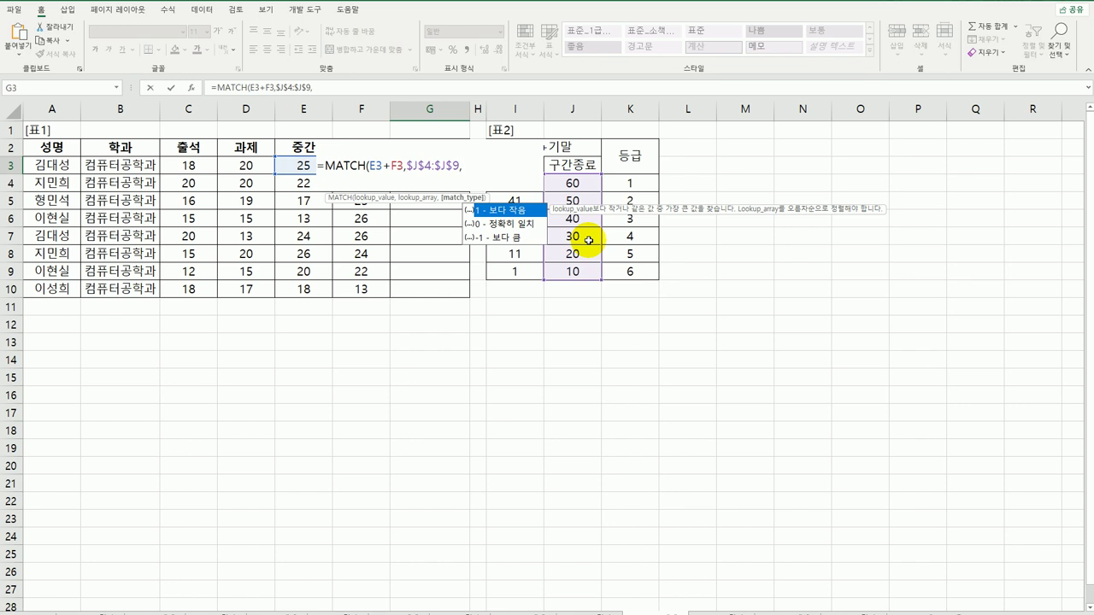
type("-1")
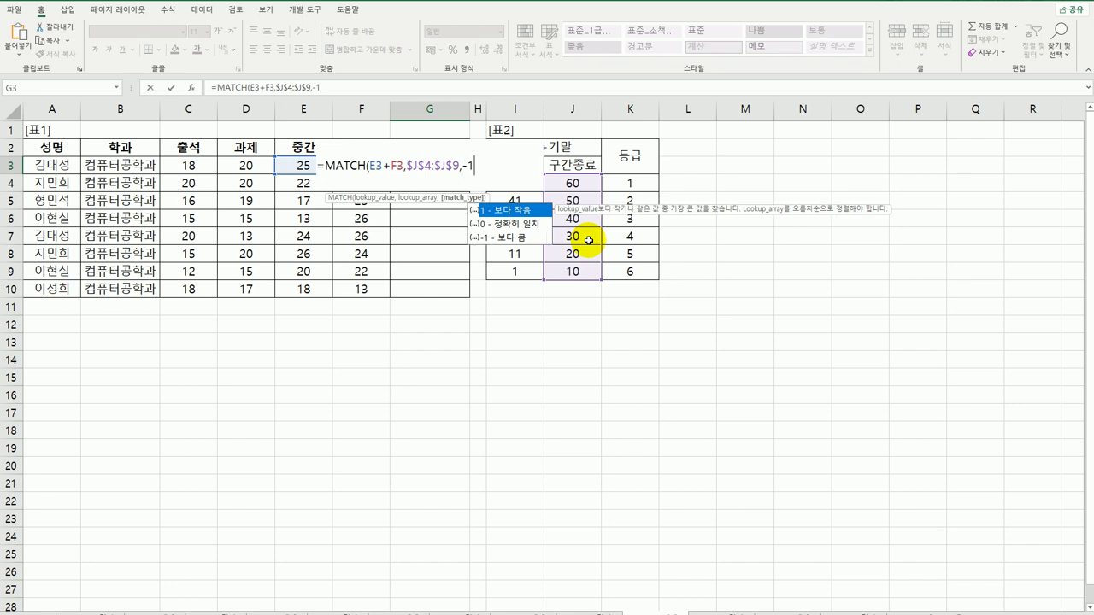
type(")")
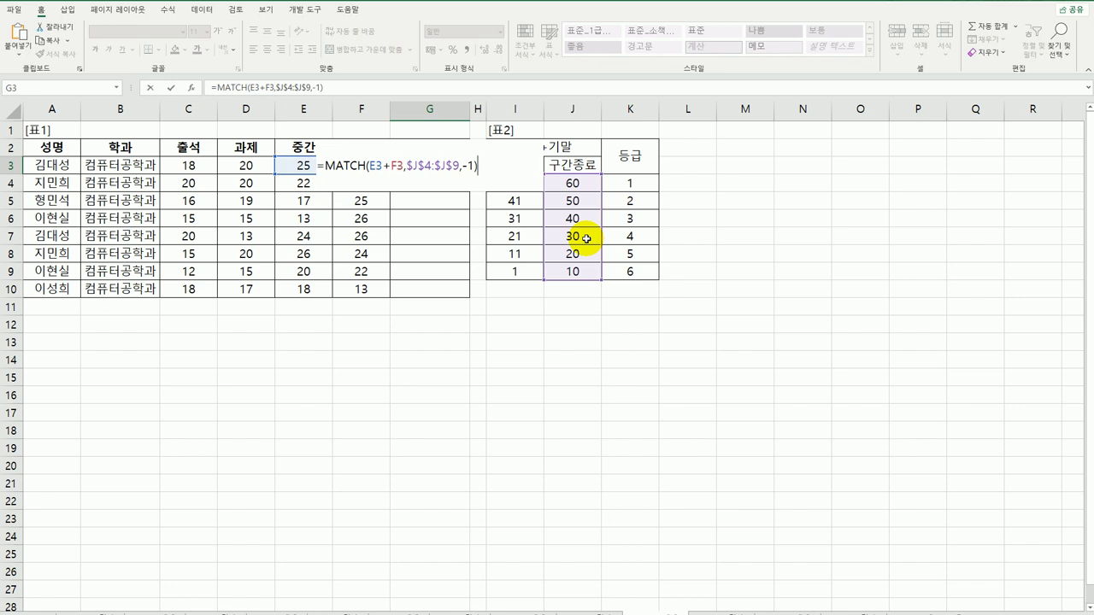
key("Return")
left_click(419, 165)
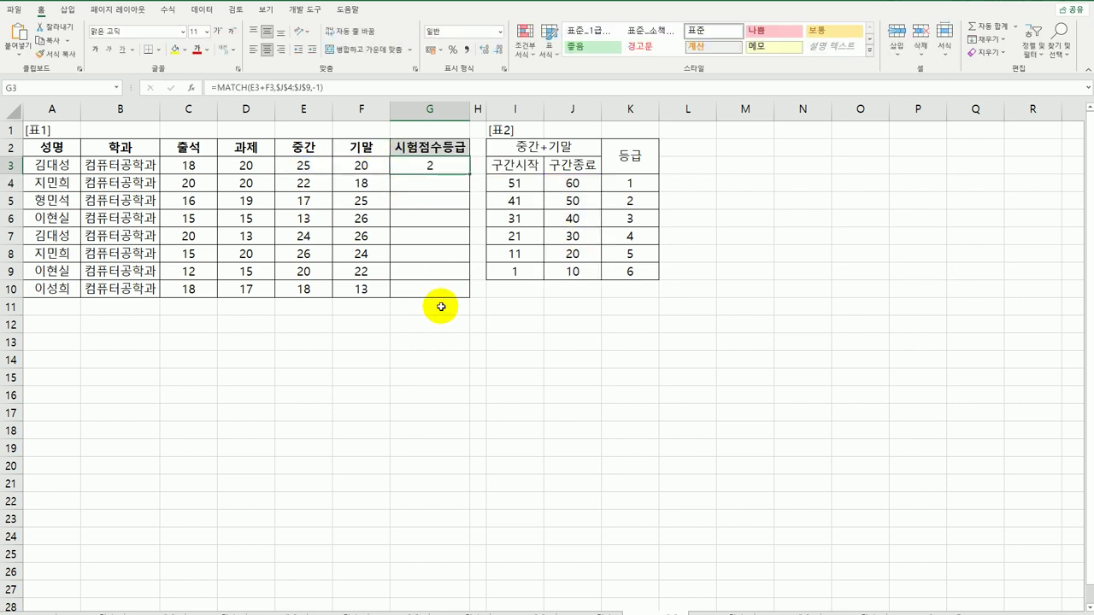
- Insert a new column before the 시험점수등급 column and enter =E3+F3 in its cell G3
right_click(411, 109)
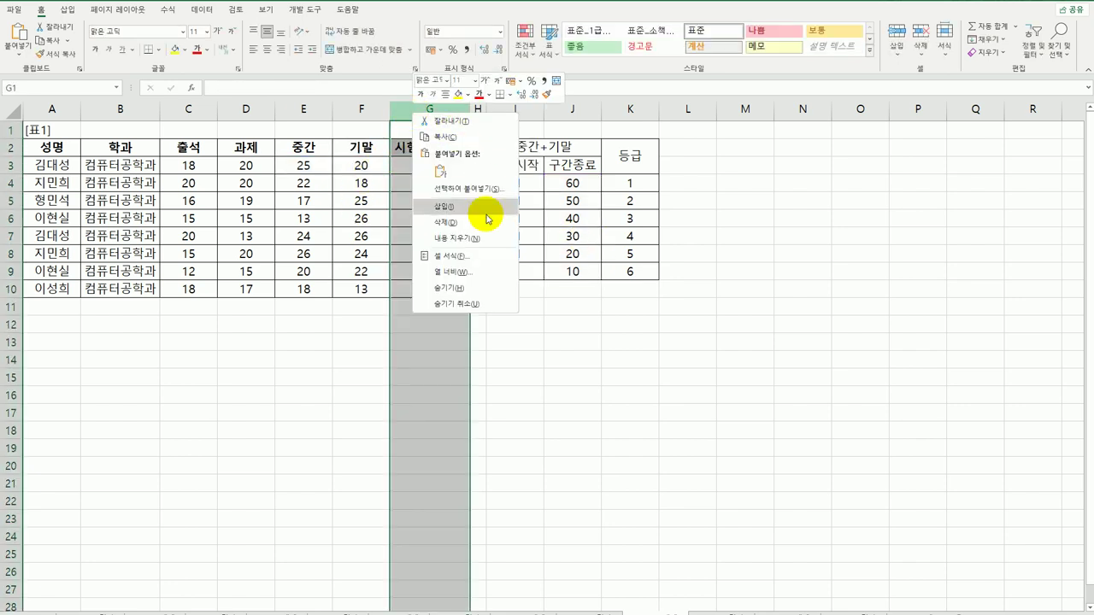
left_click(488, 218)
left_click(420, 168)
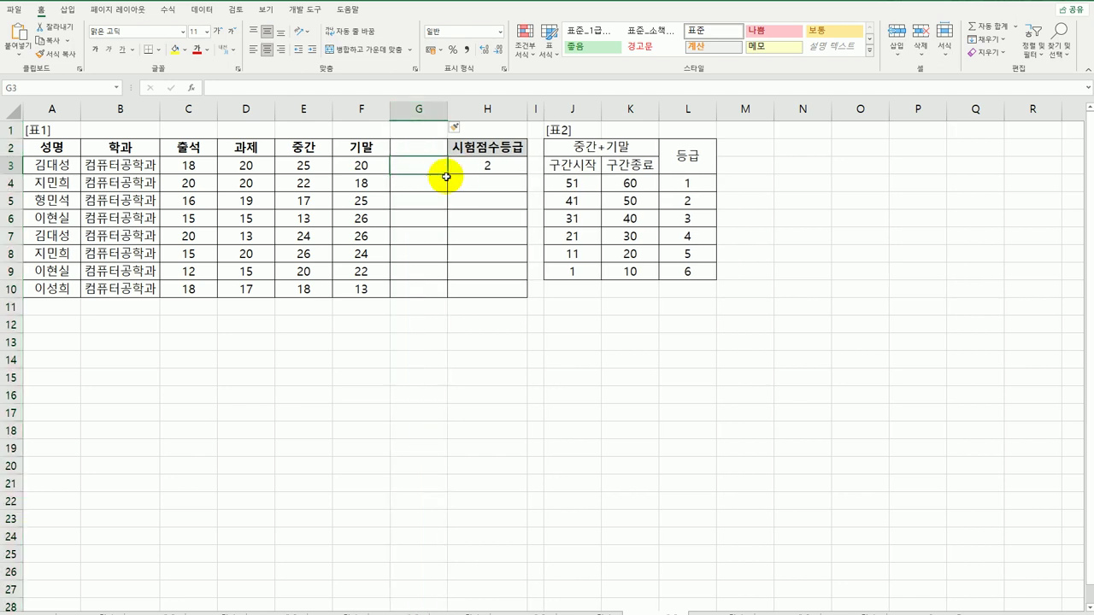
type("=")
left_click(301, 165)
type("+")
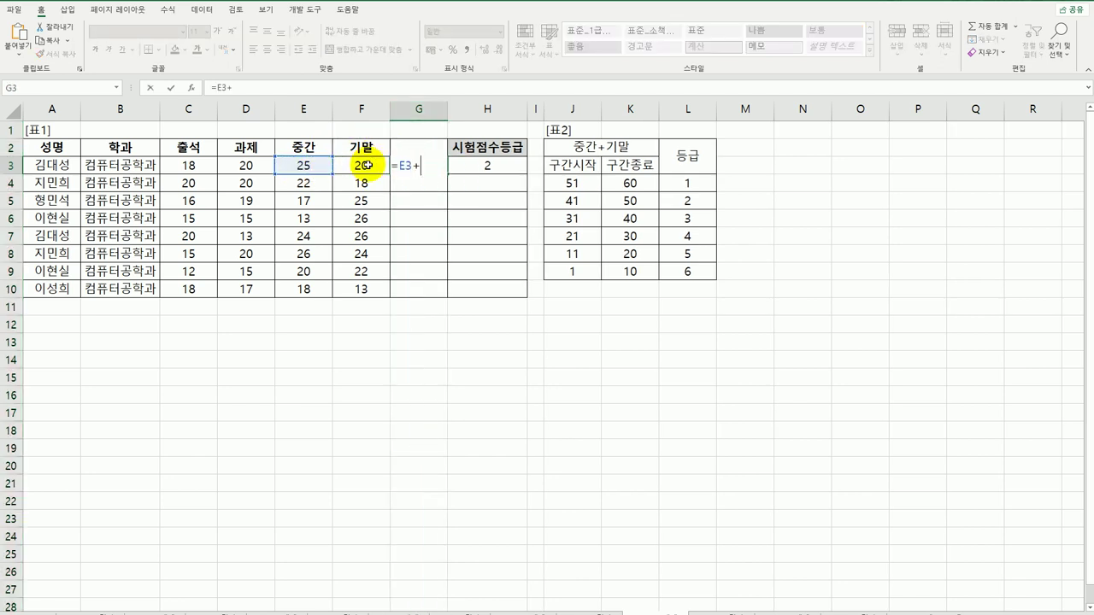
left_click(364, 165)
key("ctrl+Return")
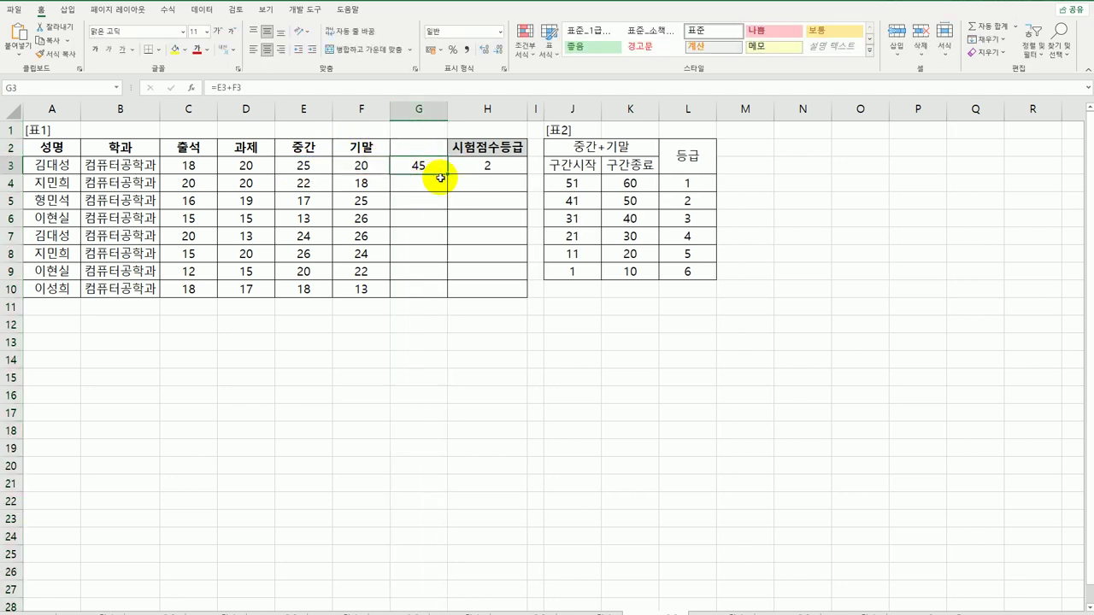
- Fill the sum formula from G3 down to G10 and the MATCH formula from H3 down to H10
left_click_drag(440, 178, 451, 302)
left_click(494, 163)
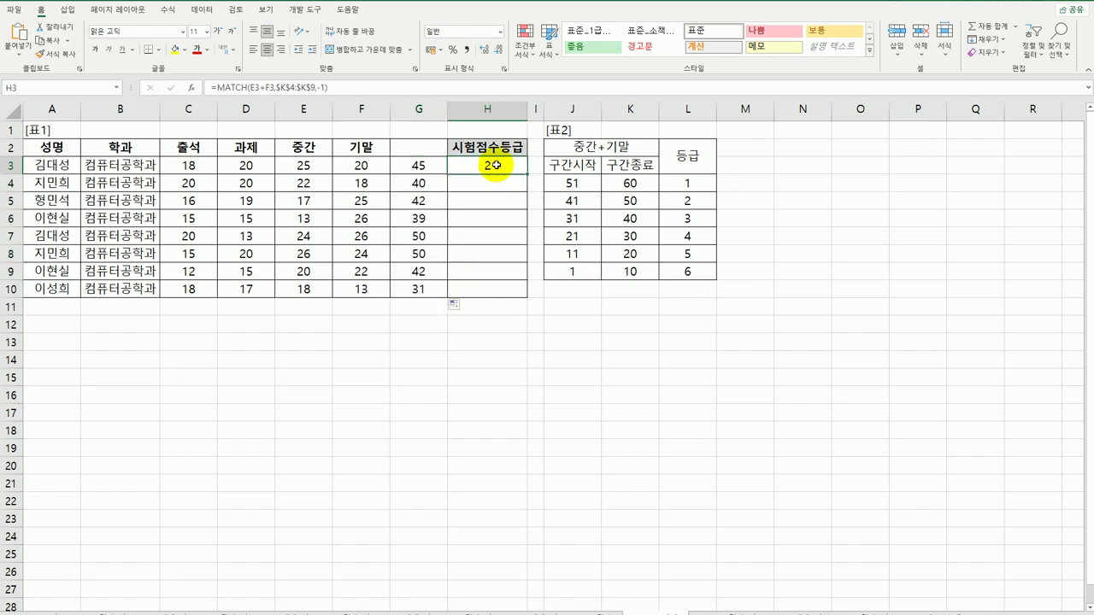
left_click_drag(528, 173, 513, 293)
- Check the score sums in column G against the 구간종료 values in K4:K9 and the grades in 표2
left_click(419, 164)
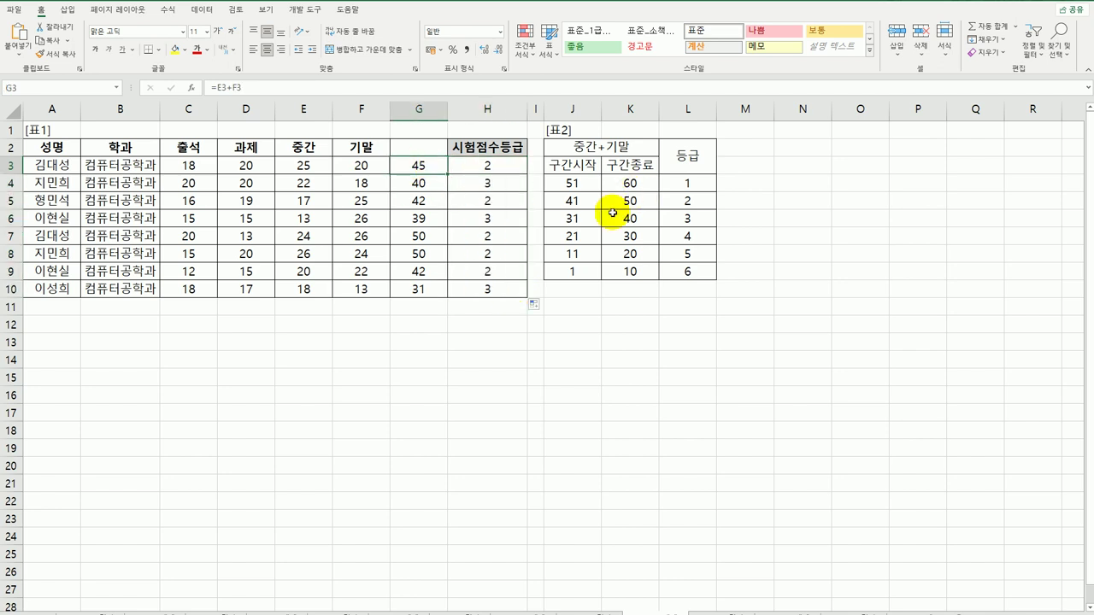
left_click_drag(629, 182, 631, 276)
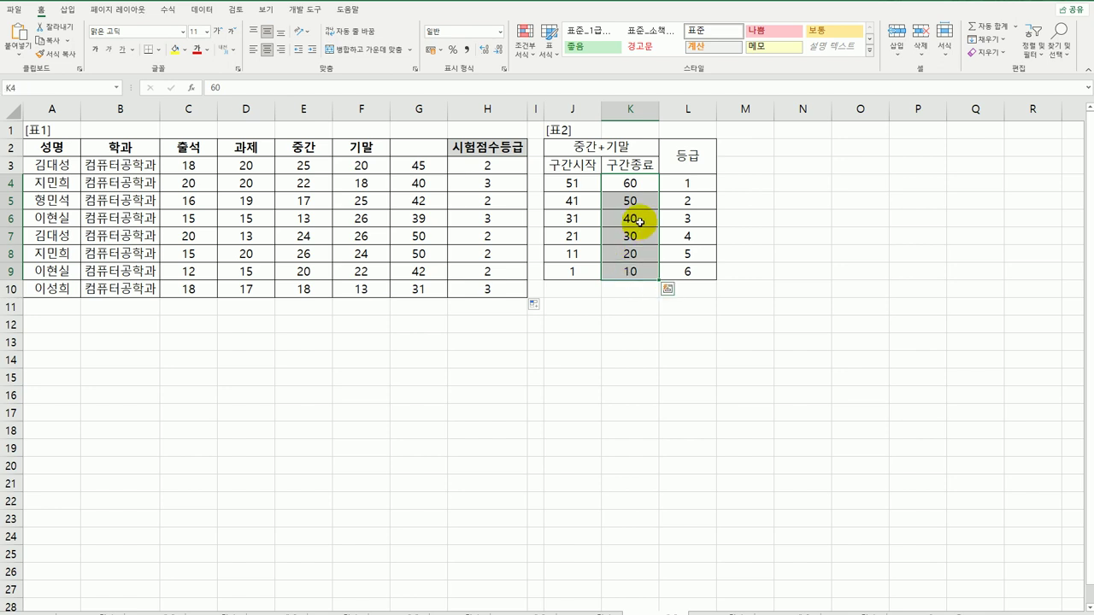
left_click(639, 221)
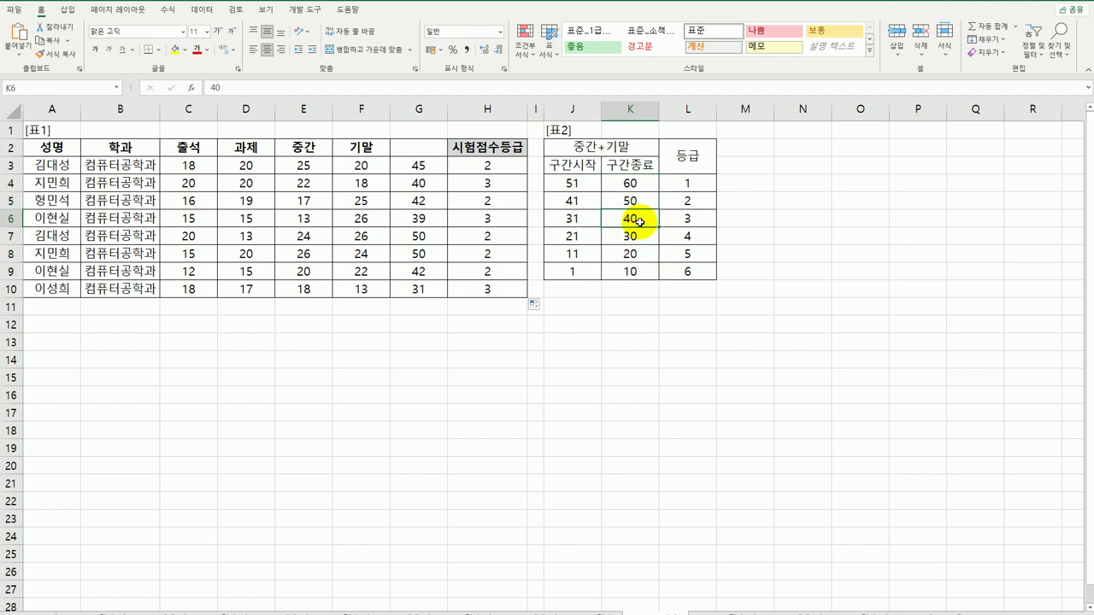
key("Up")
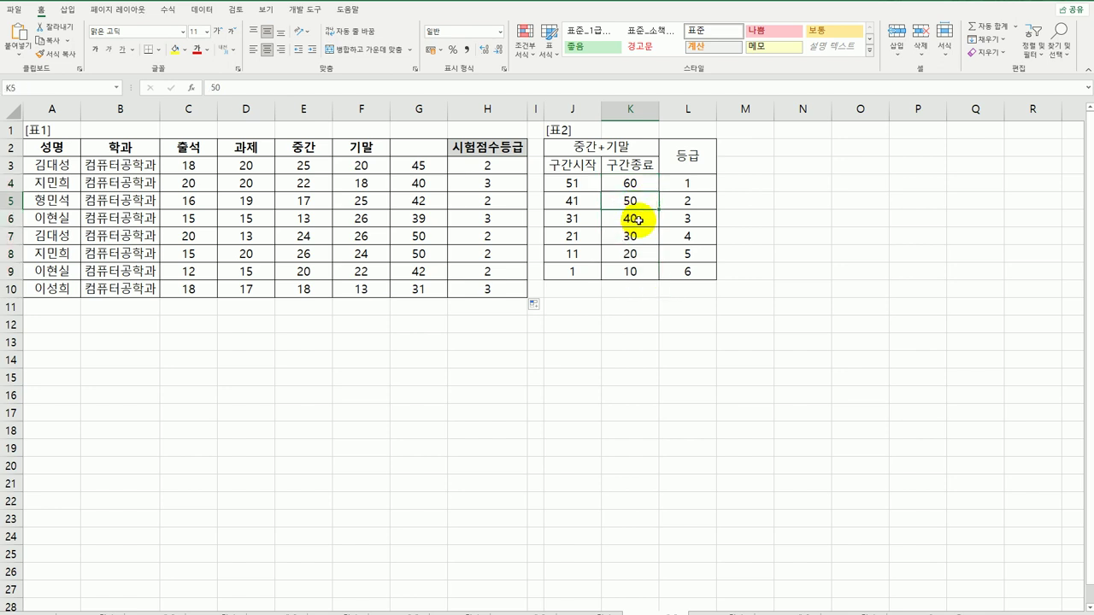
left_click(686, 200)
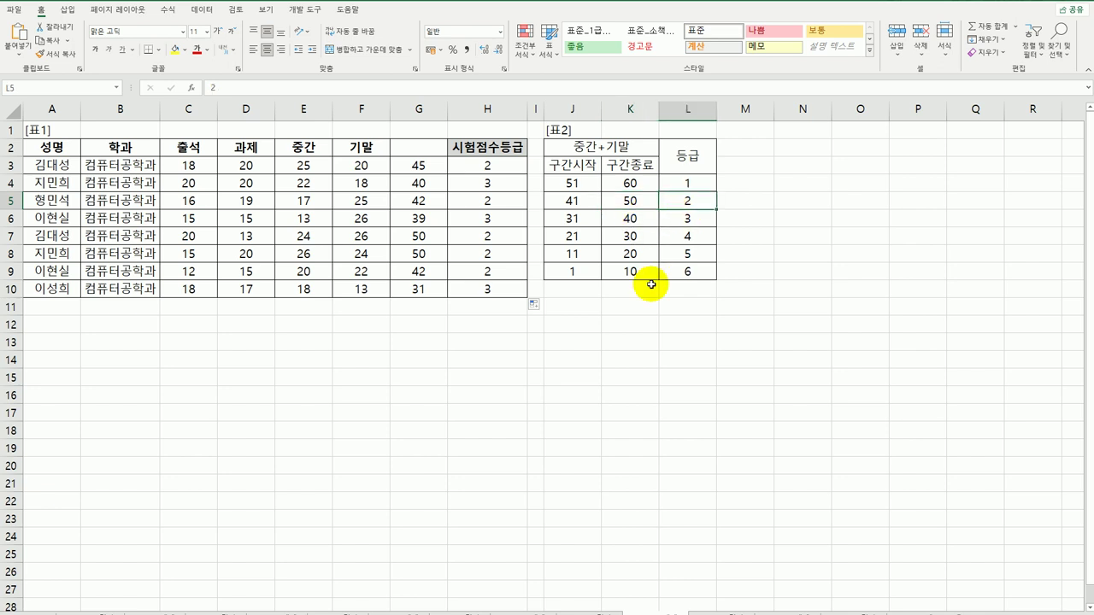
left_click(419, 183)
left_click(636, 219)
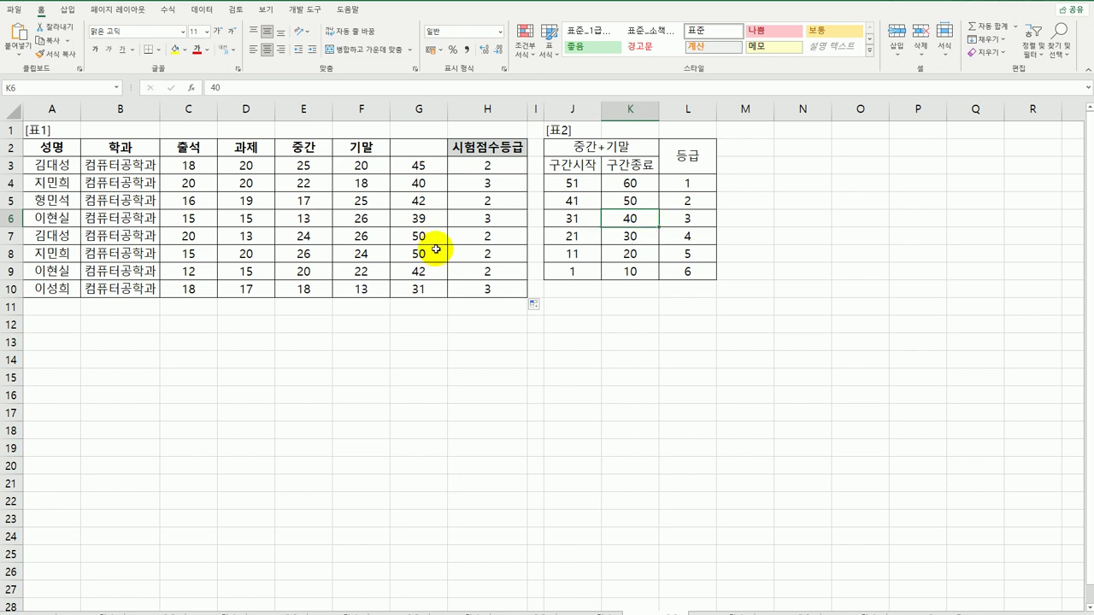
left_click(424, 289)
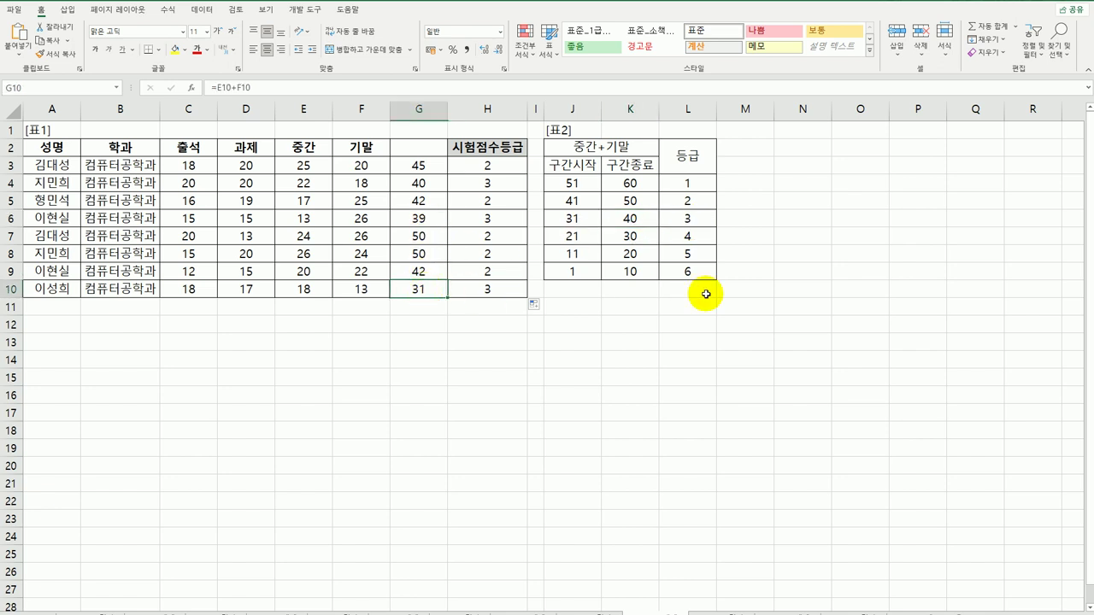
left_click(636, 239)
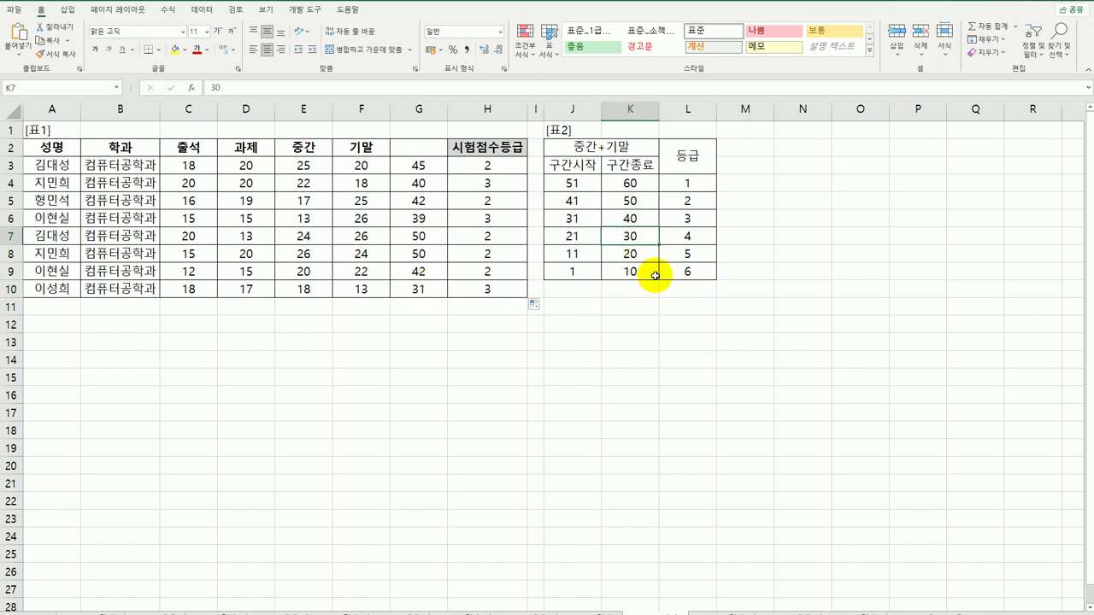
left_click(637, 218)
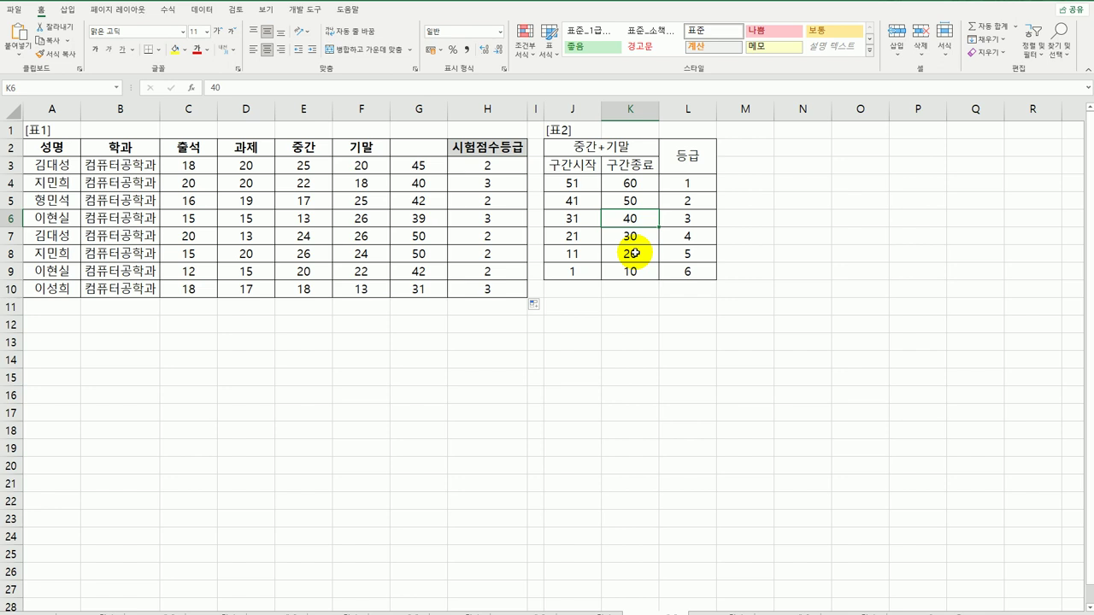
left_click(487, 289)
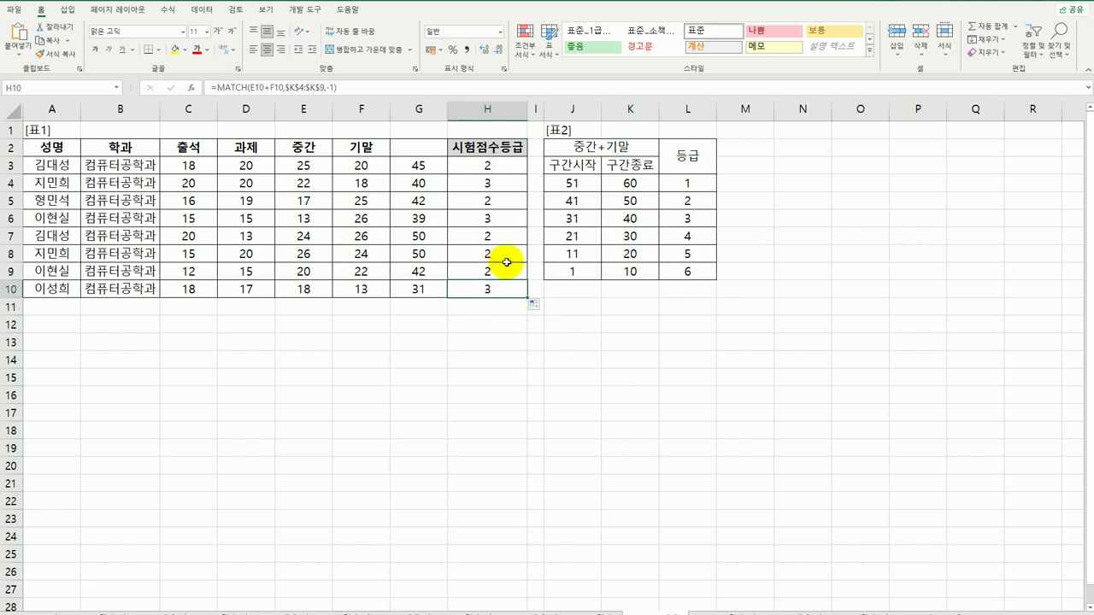
- Append &"등급" to the MATCH formula in H3
left_click(492, 165)
double_click(502, 165)
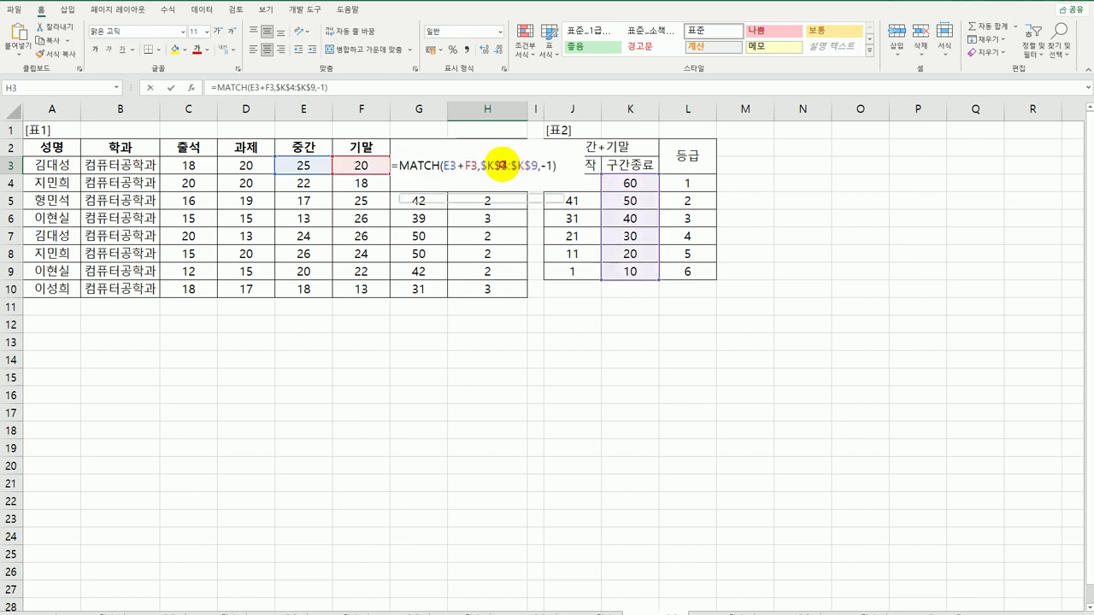
left_click(557, 165)
type("&")
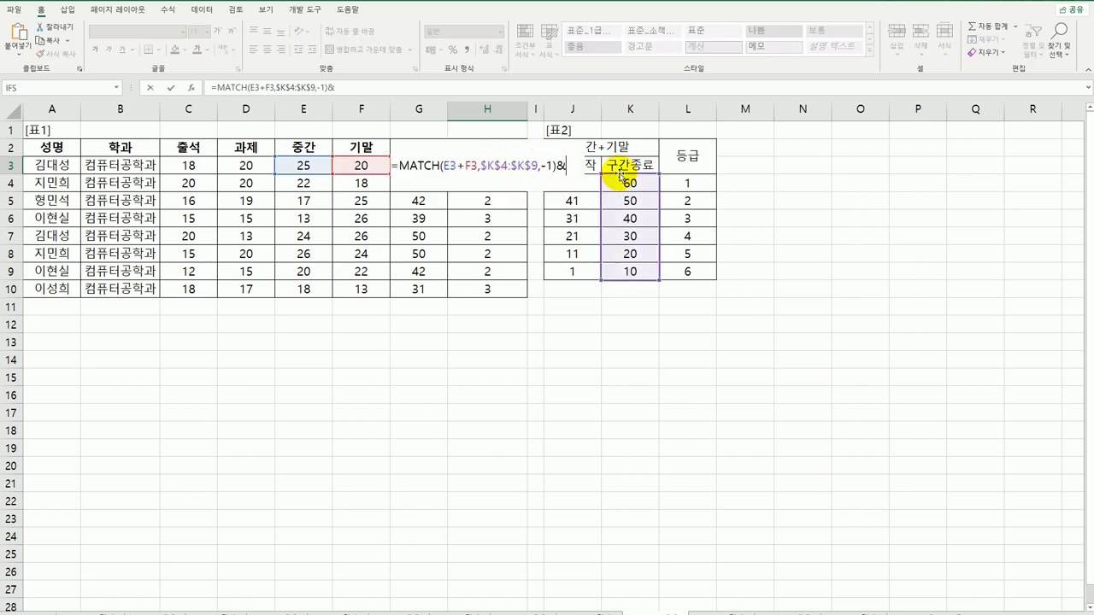
type("\"등급\"")
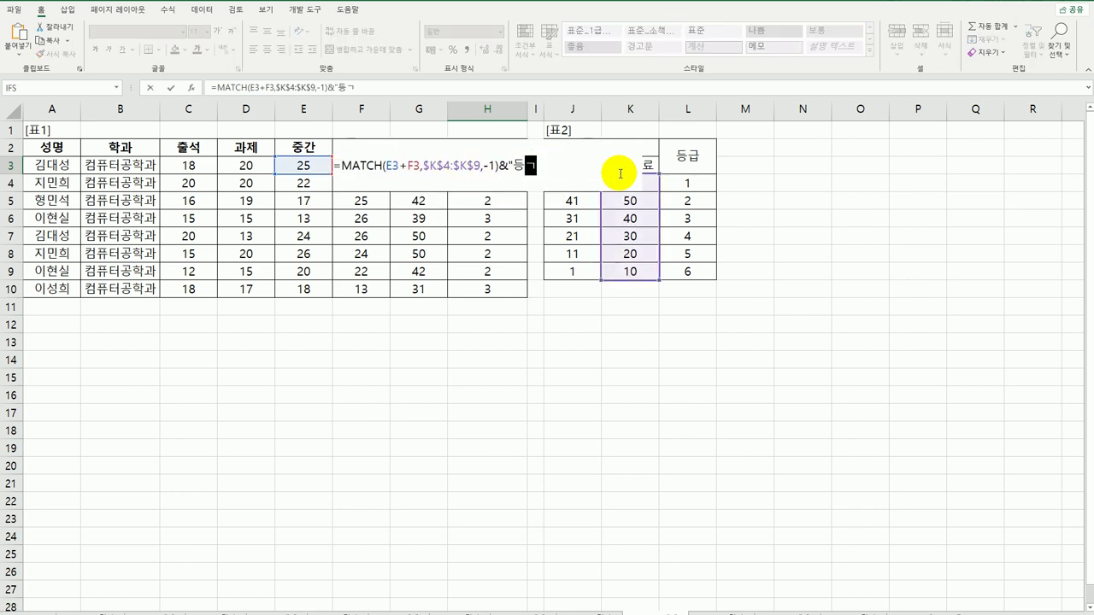
key("Return")
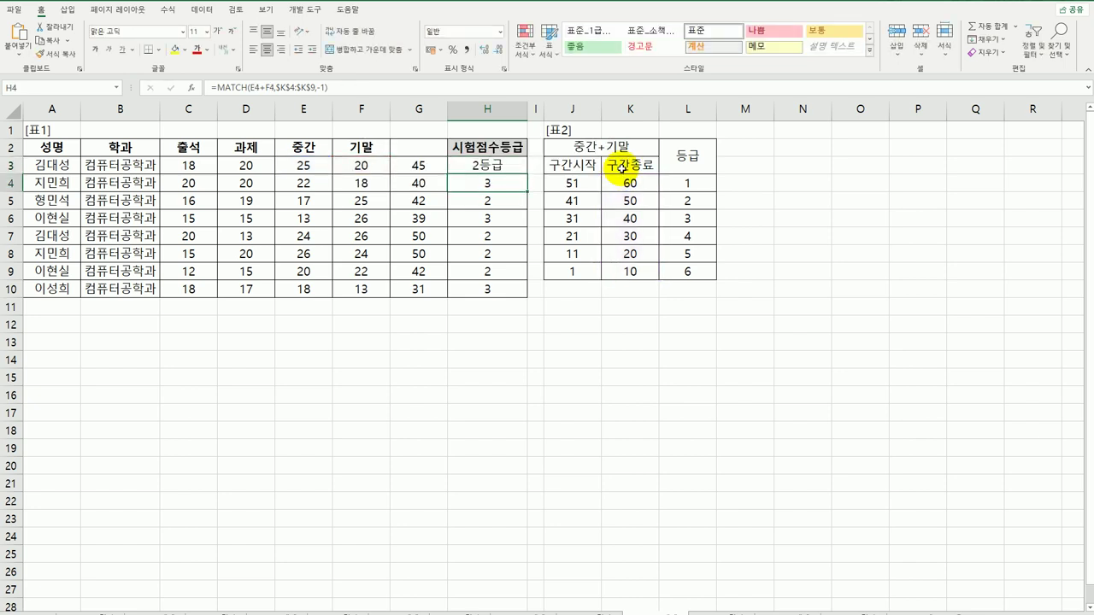
- Fill the extended grade formula from H3 down to H10
left_click(506, 168)
left_click_drag(523, 172, 523, 291)
left_click(522, 380)
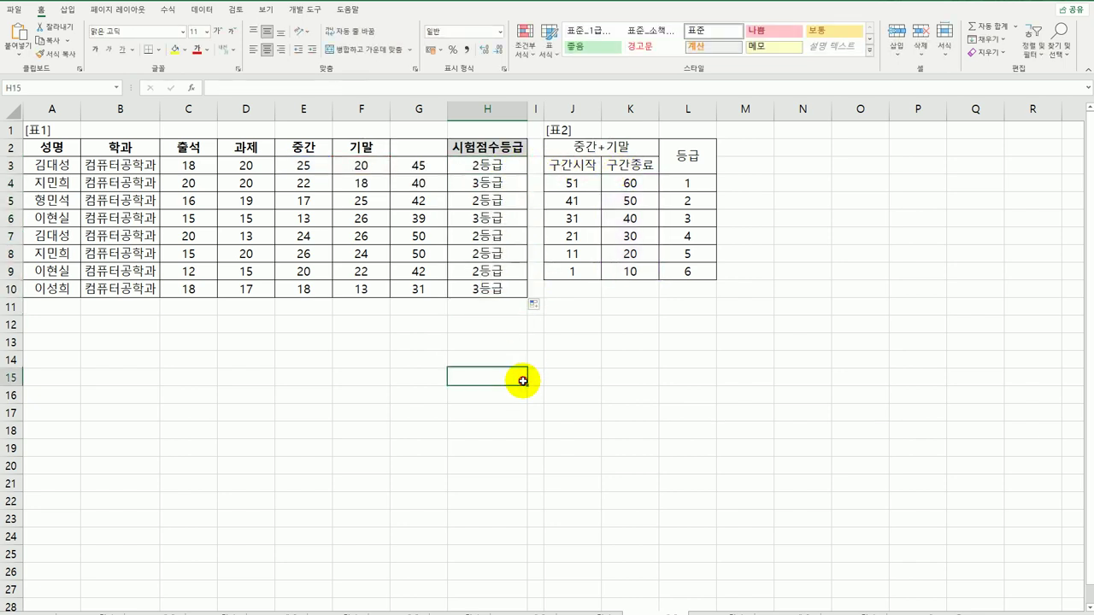
- Delete the helper column G that holds the 중간 and 기말 sums
left_click(415, 110)
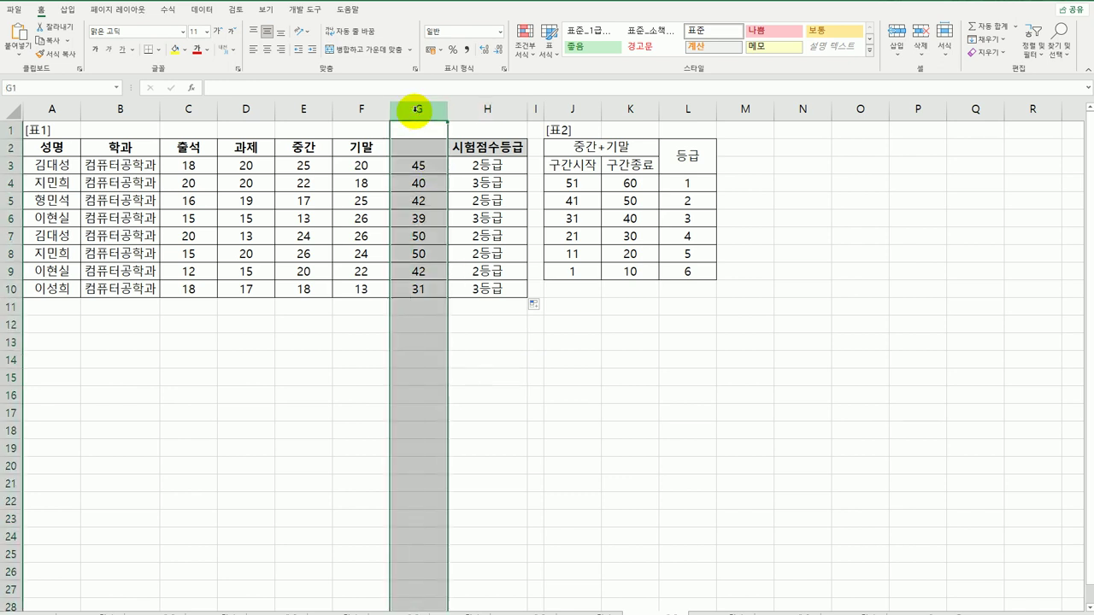
right_click(415, 110)
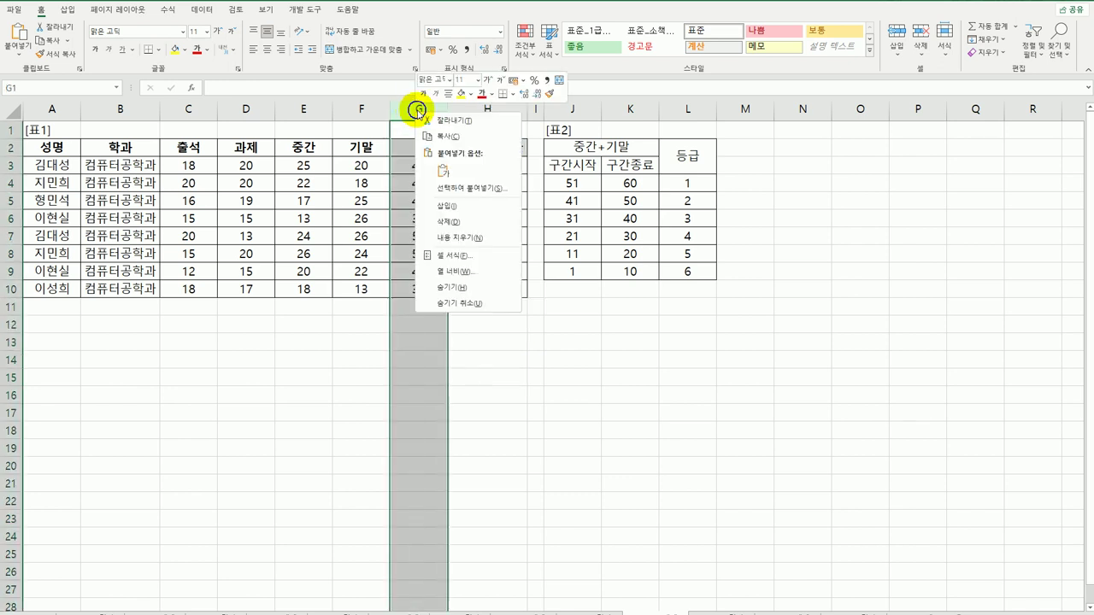
left_click(479, 214)
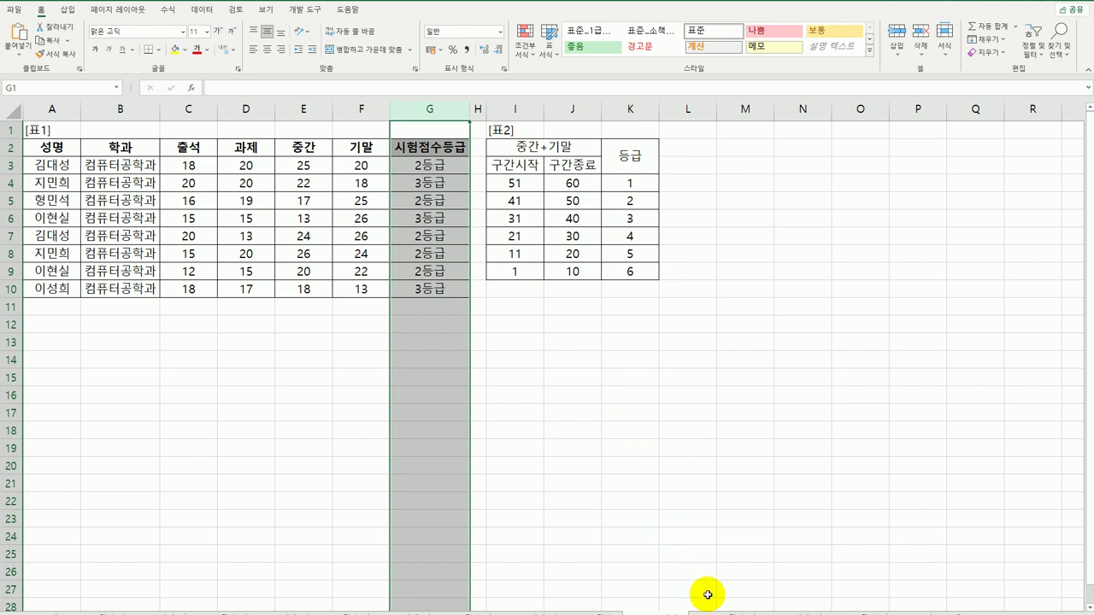
- Return to cell A1 and open the worksheet with the 최고점수자 table for A고과, B고과 and 승진시험
key("ctrl+Home")
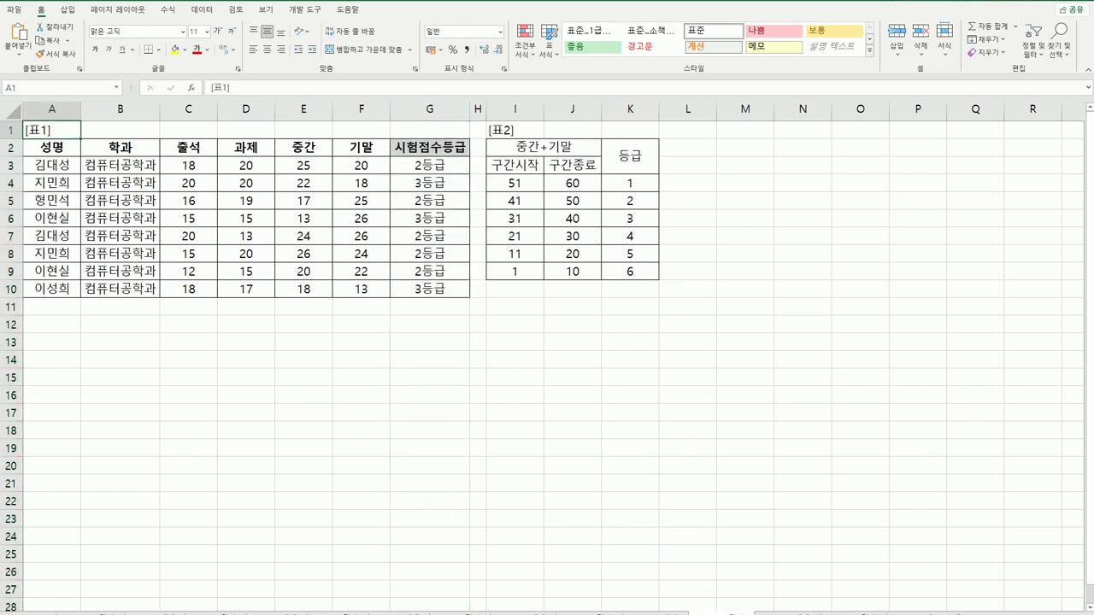
left_click(776, 608)
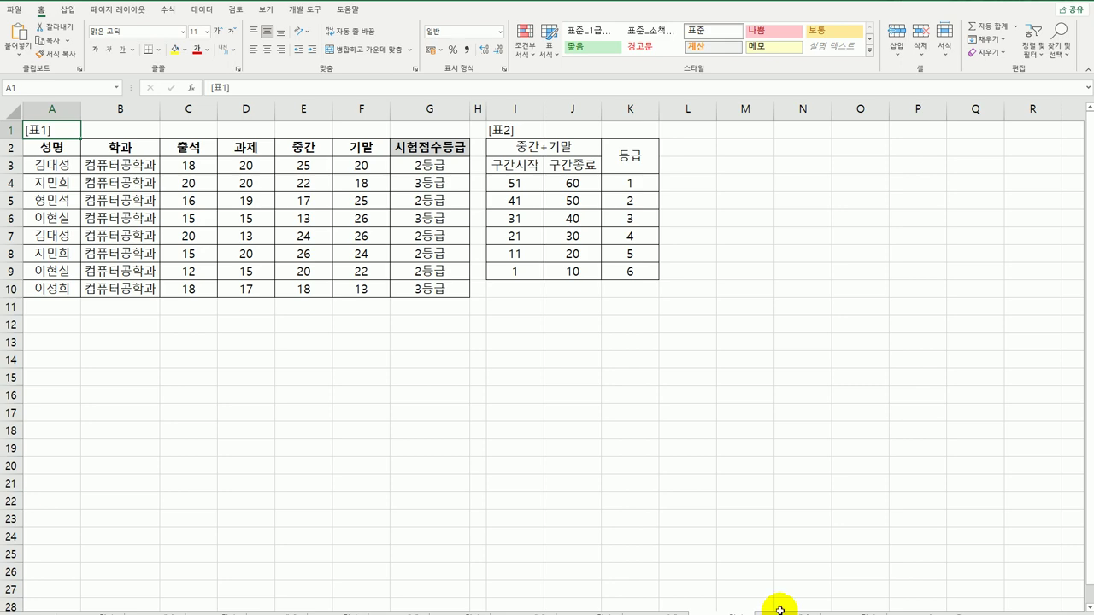
left_click(780, 608)
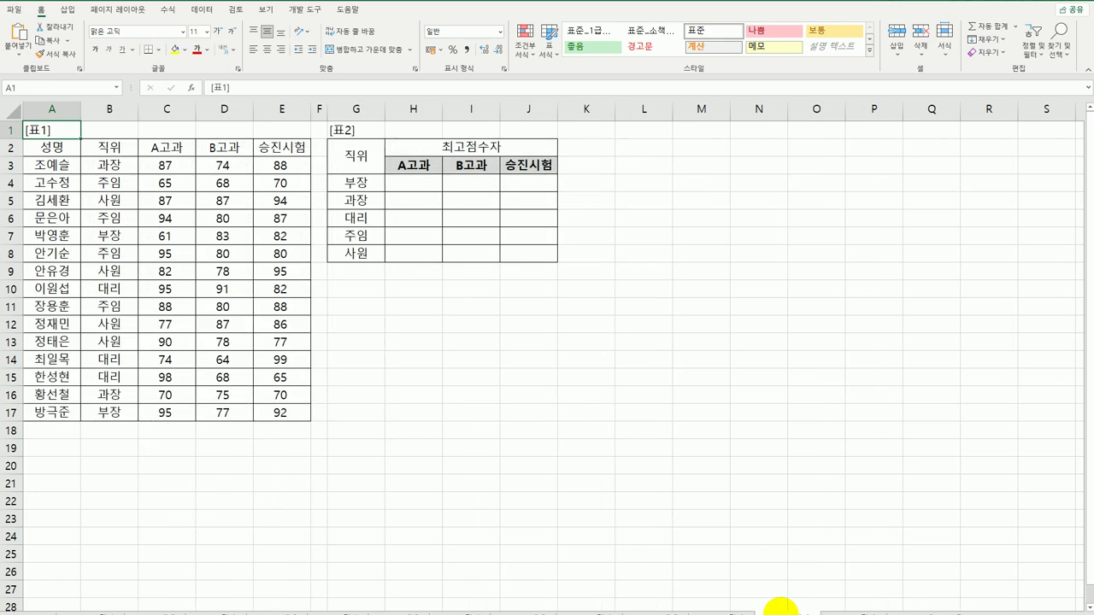
left_click(19, 607)
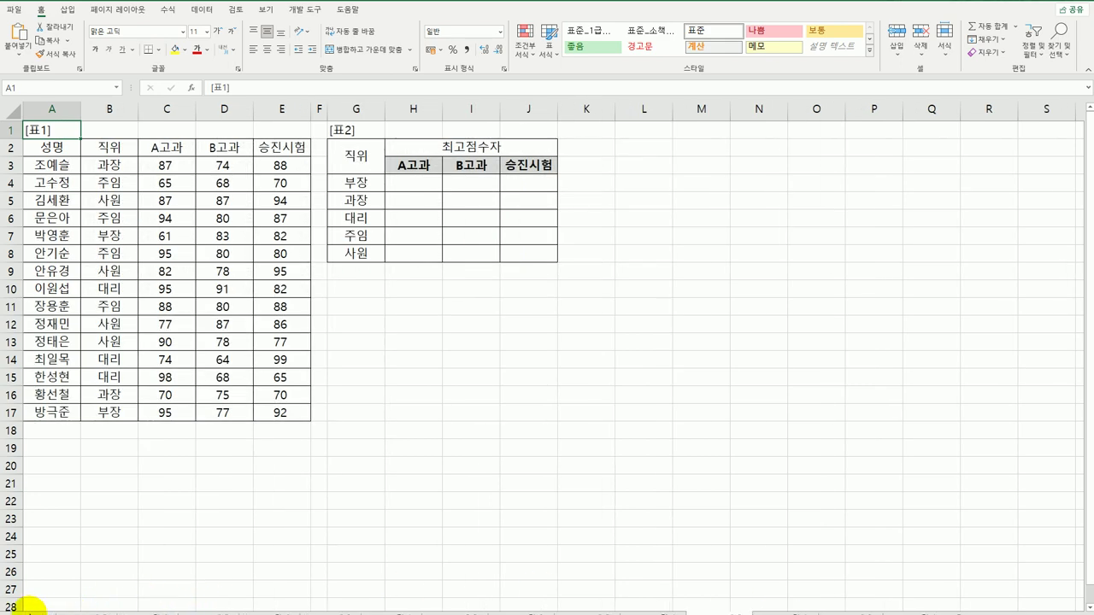
left_click(19, 607)
left_click(19, 607)
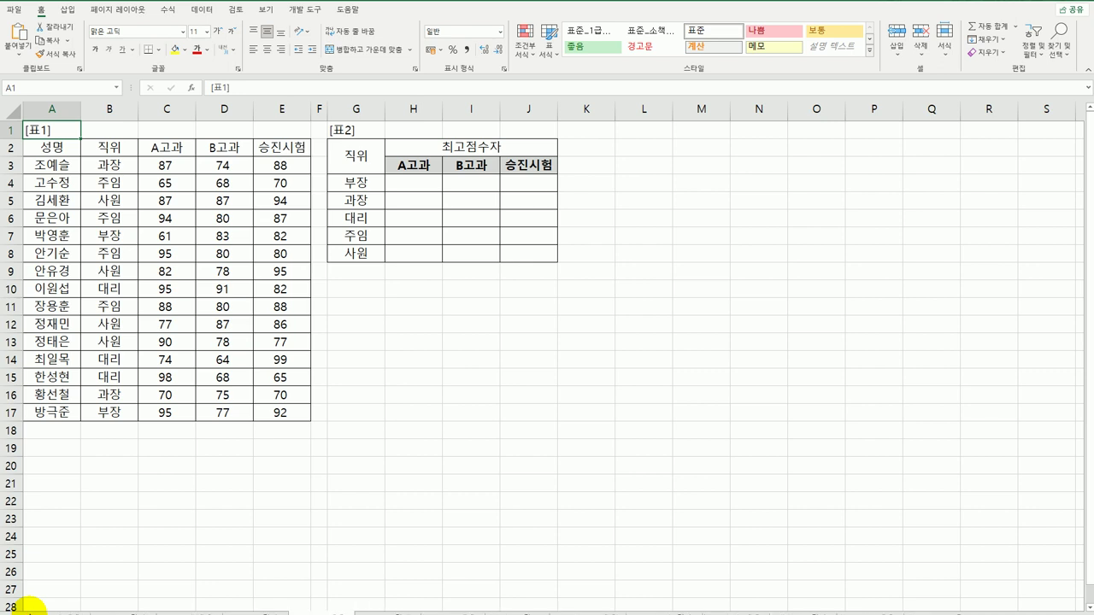
- Examine the 성명, 직위 and A고과 data in 표1 against the 직위 rows and 최고점수자 headings in 표2
left_click(427, 190)
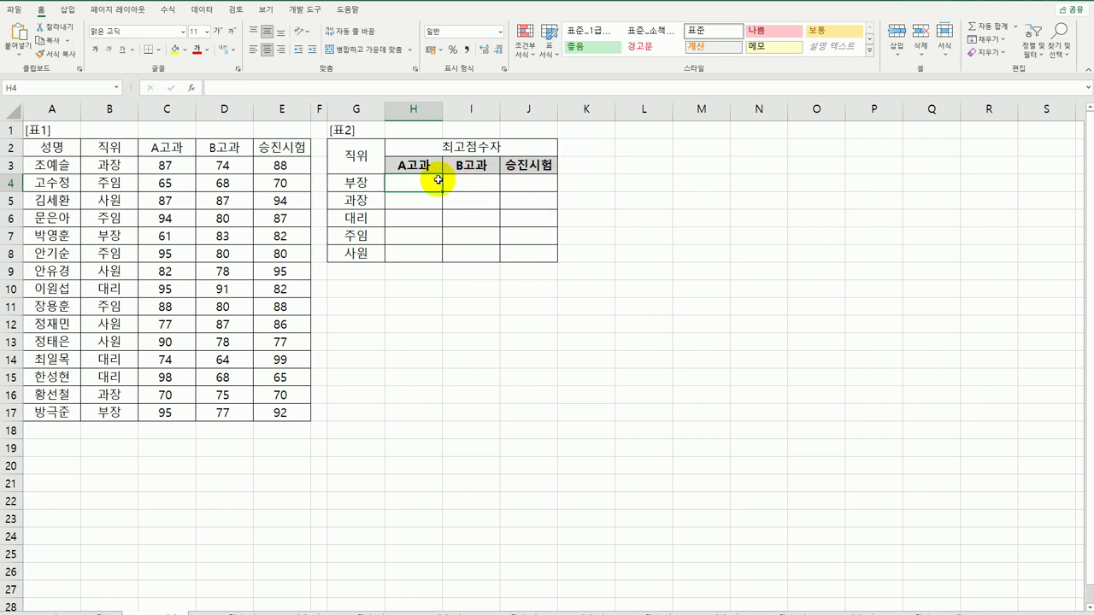
left_click_drag(109, 165, 132, 414)
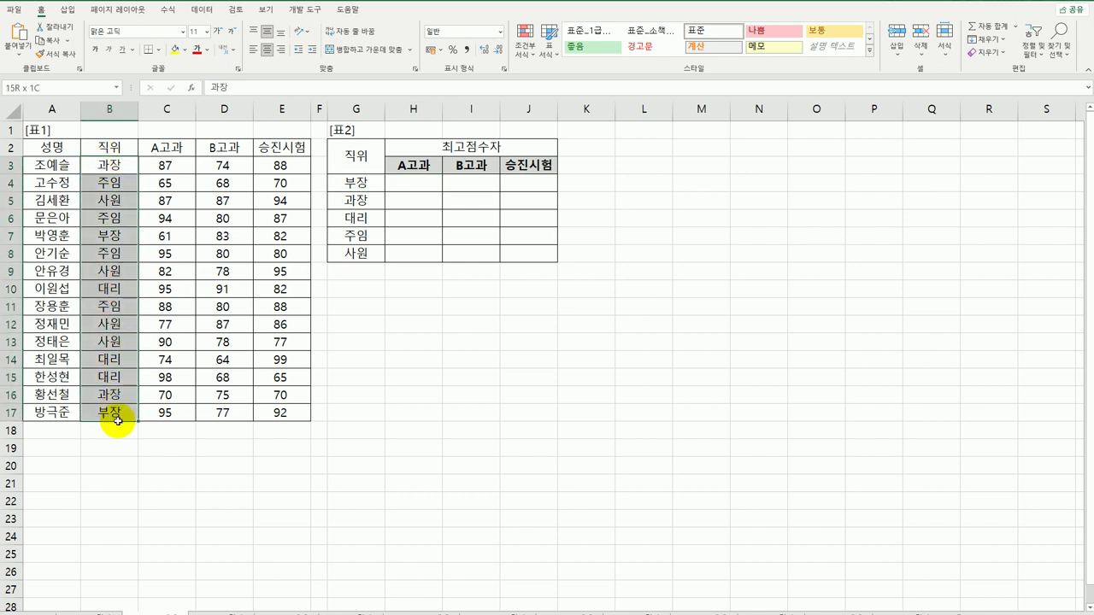
left_click(414, 165)
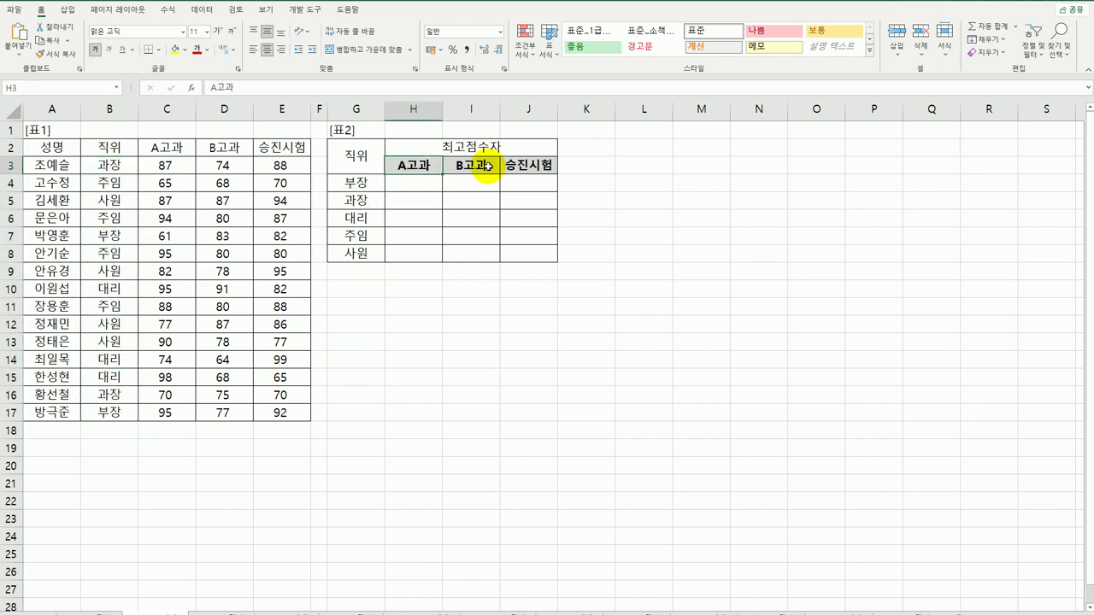
left_click(483, 164)
left_click(524, 166)
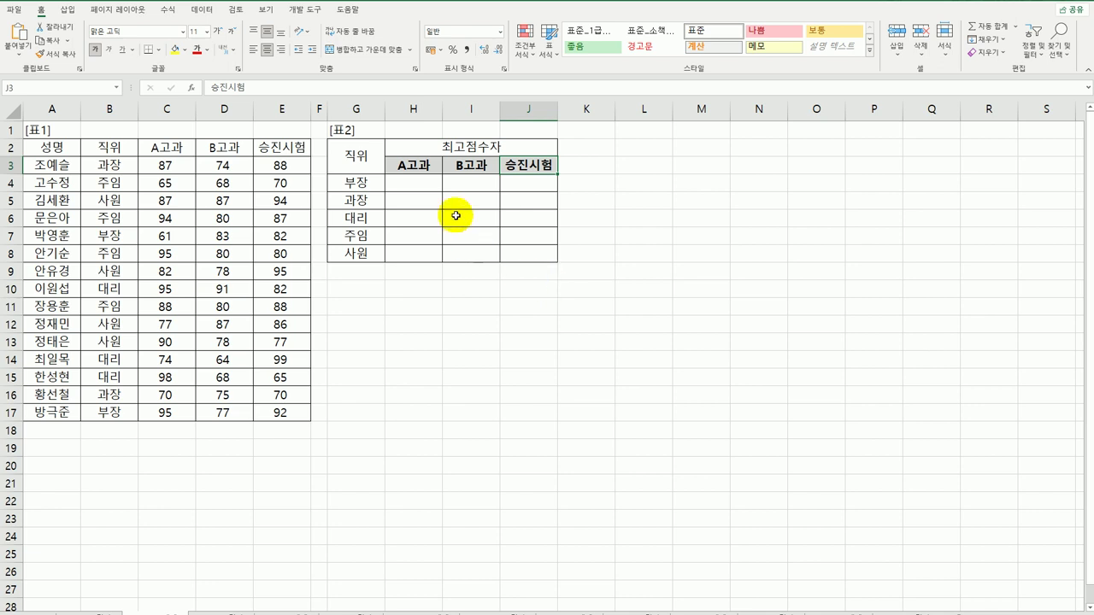
left_click(415, 184)
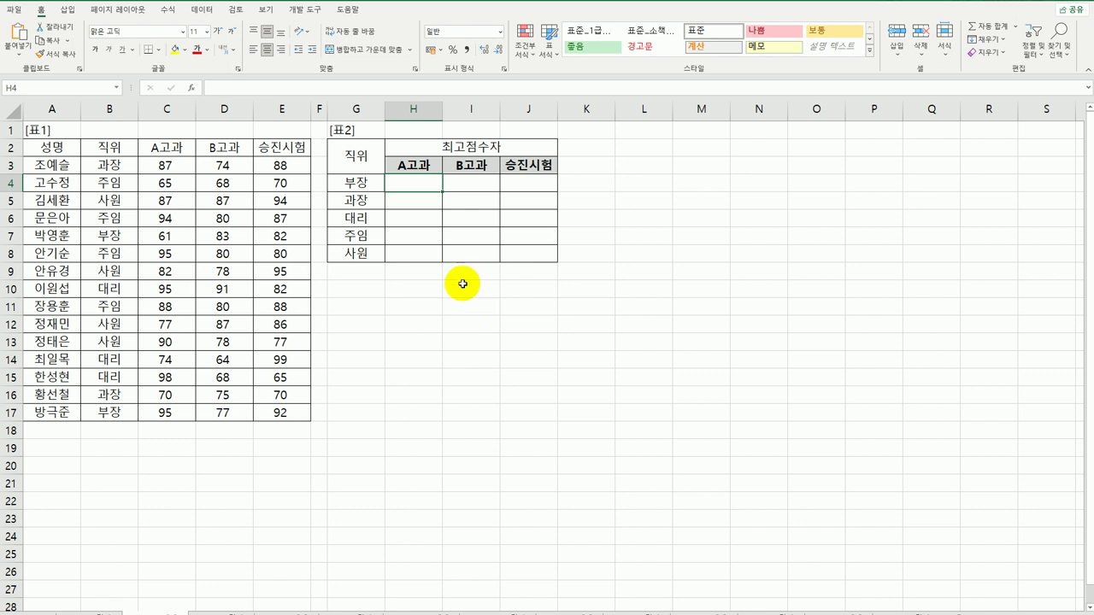
left_click_drag(53, 165, 86, 415)
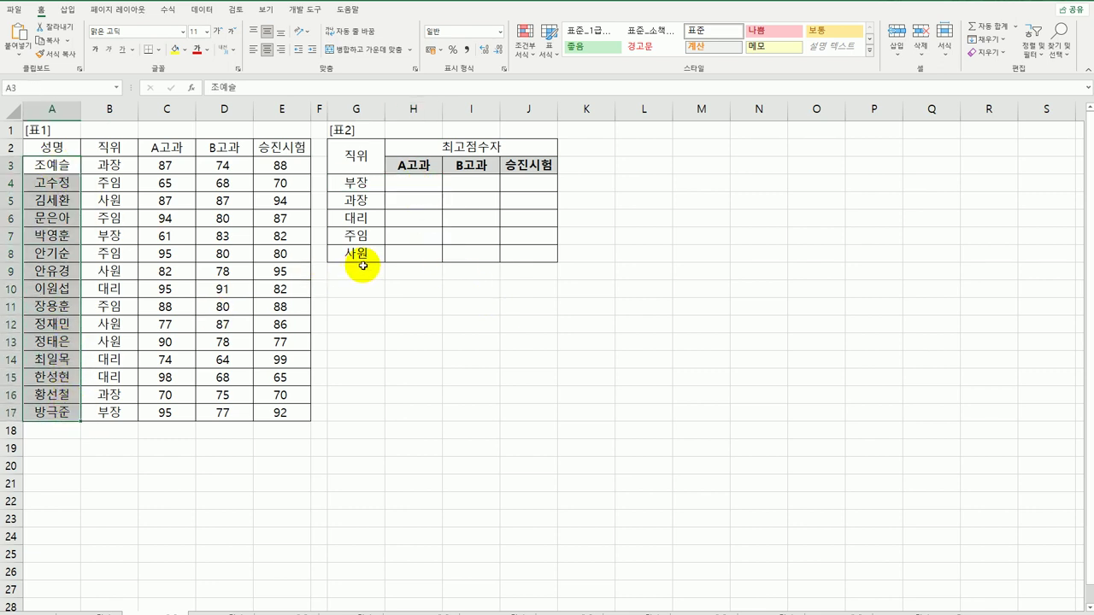
left_click(421, 183)
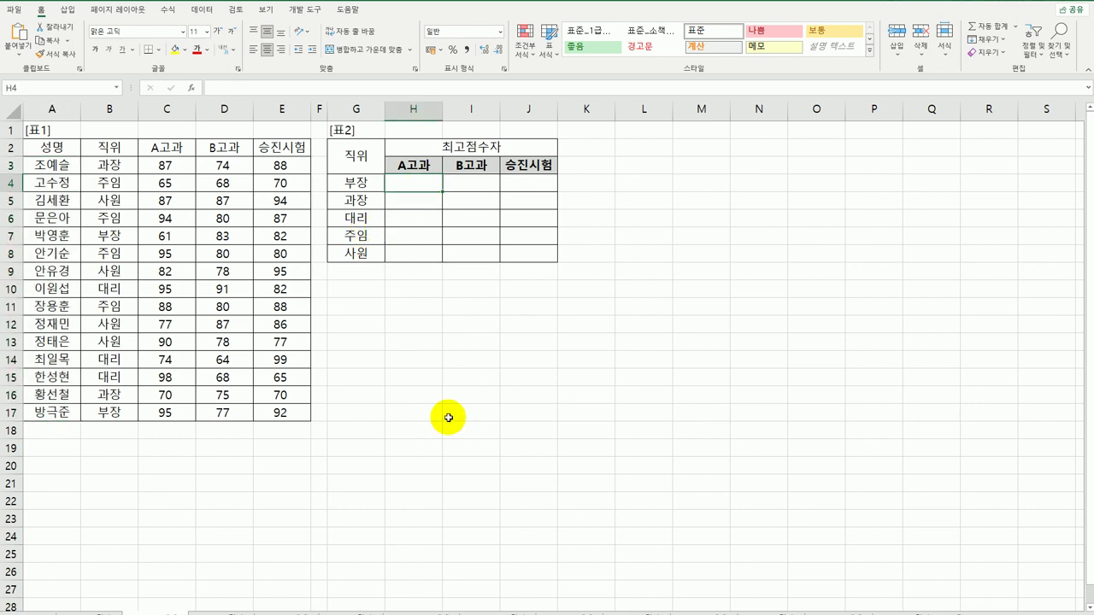
left_click_drag(51, 165, 50, 411)
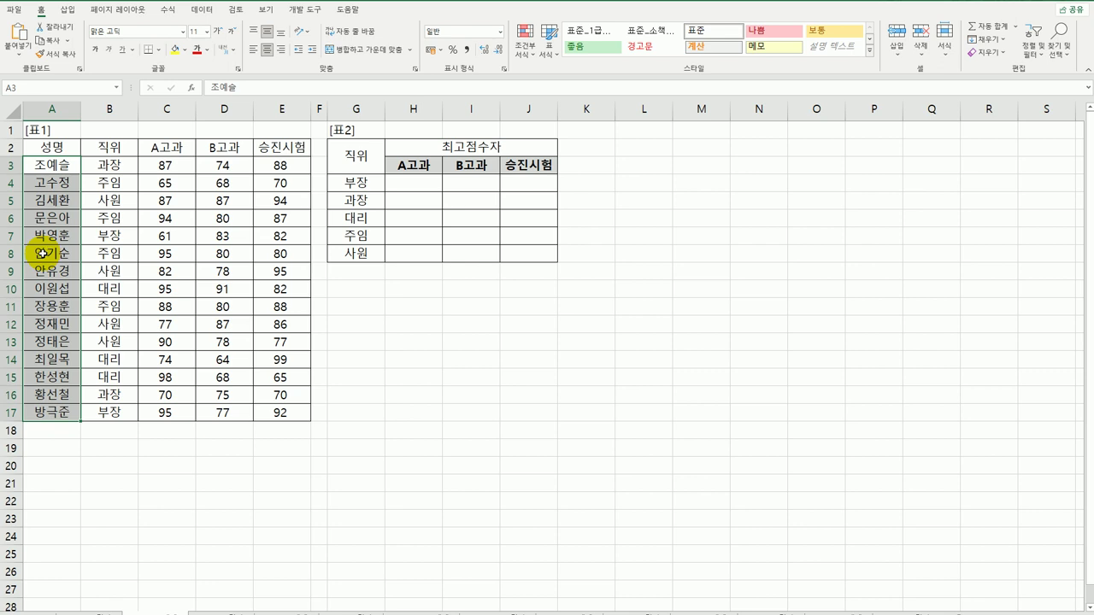
left_click(417, 183)
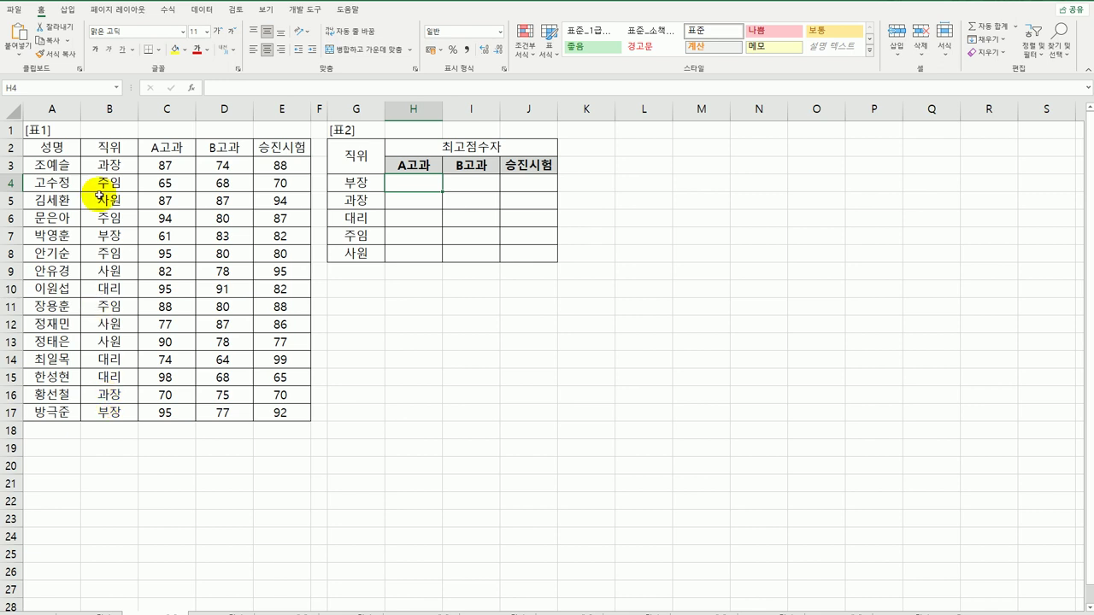
left_click(355, 183)
left_click(416, 189)
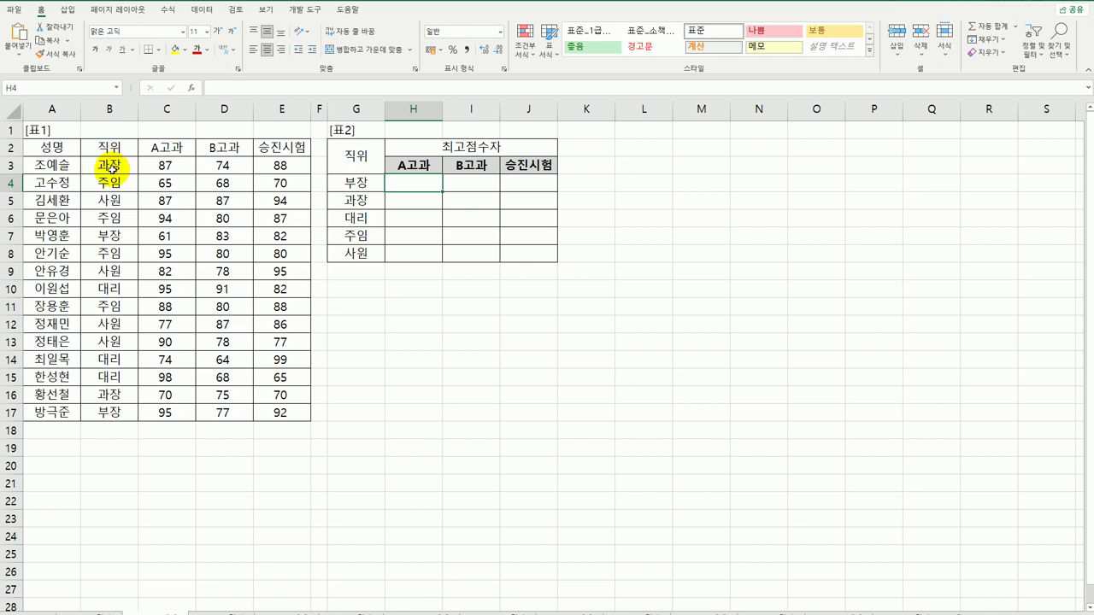
left_click_drag(111, 166, 170, 166)
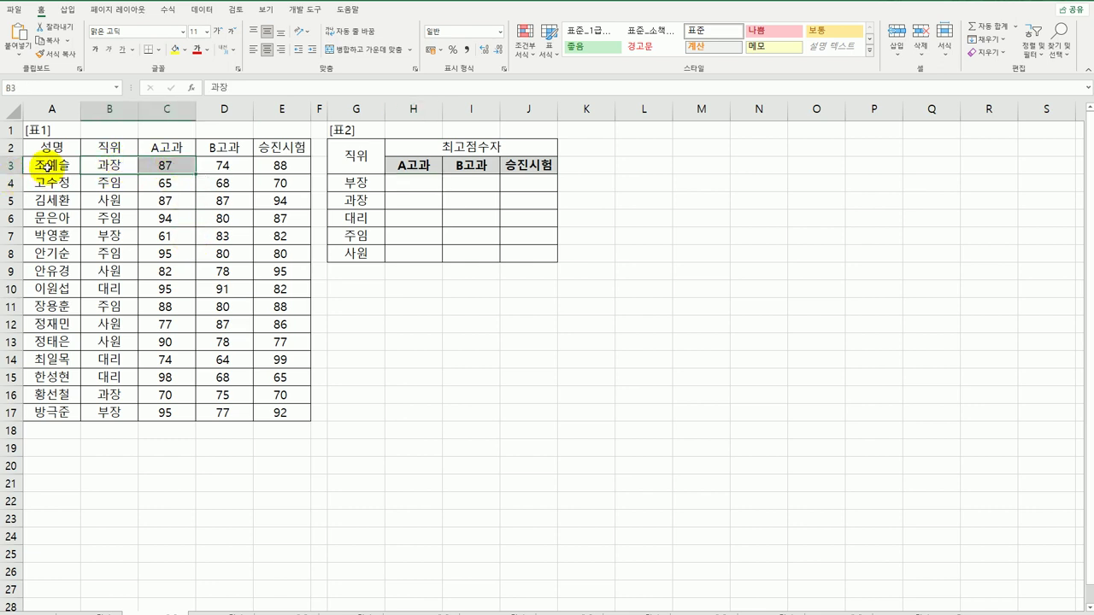
left_click(47, 165)
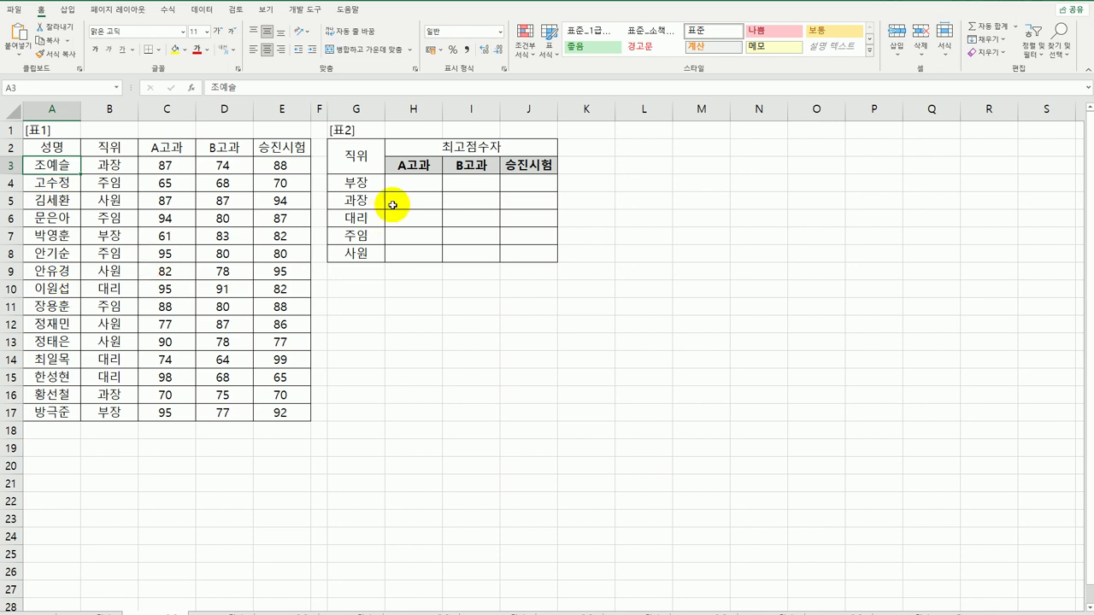
- Start an INDEX formula in H4 with the absolute 성명 range $A$3:$A$17 as its array
left_click(414, 183)
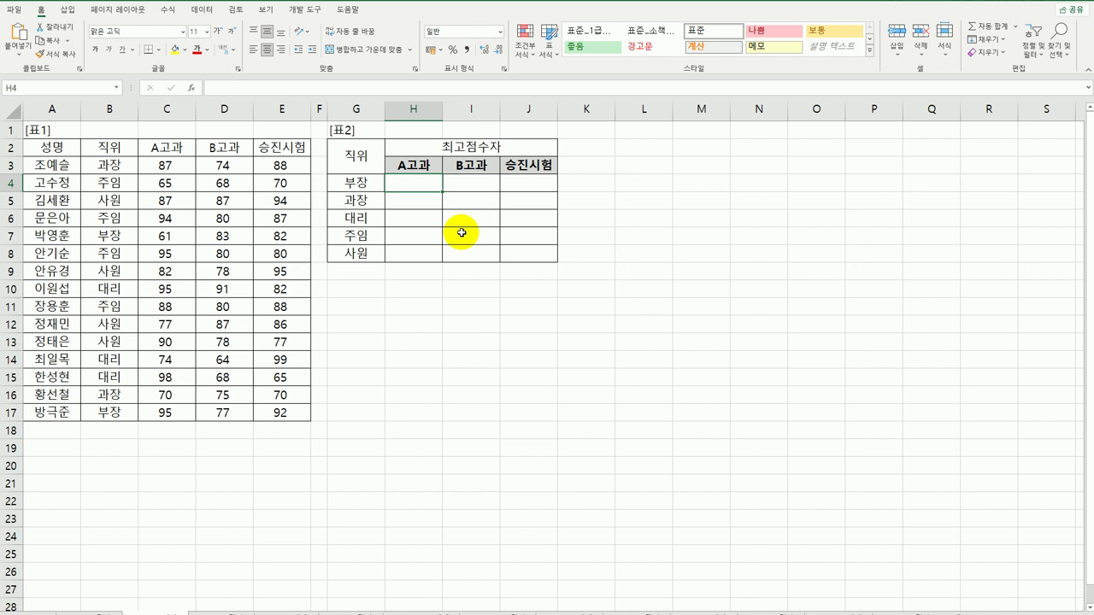
type("=")
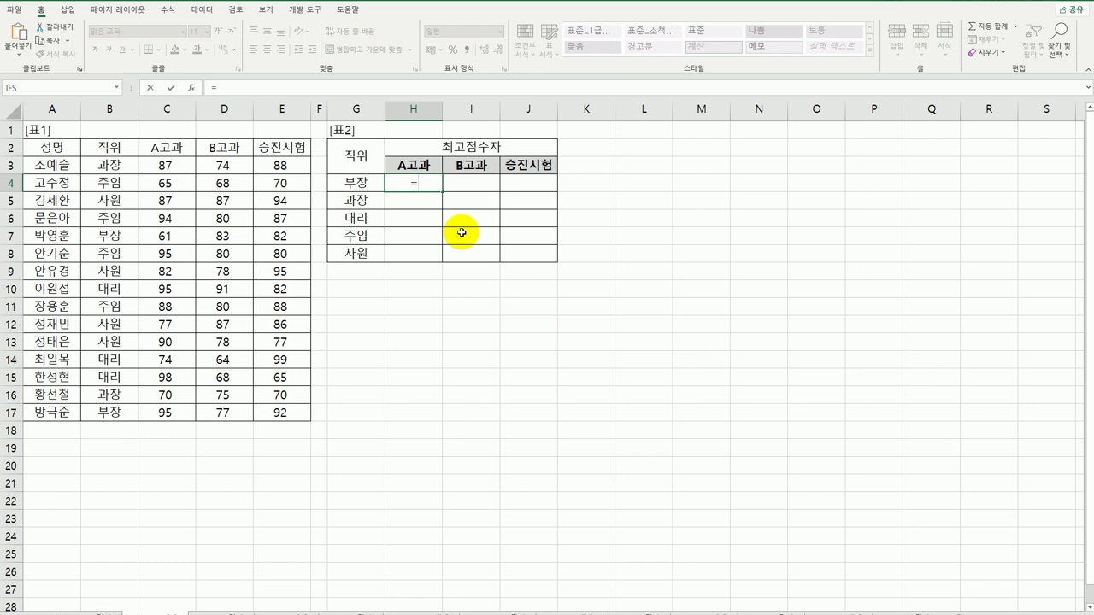
type("ㅑ")
type("in")
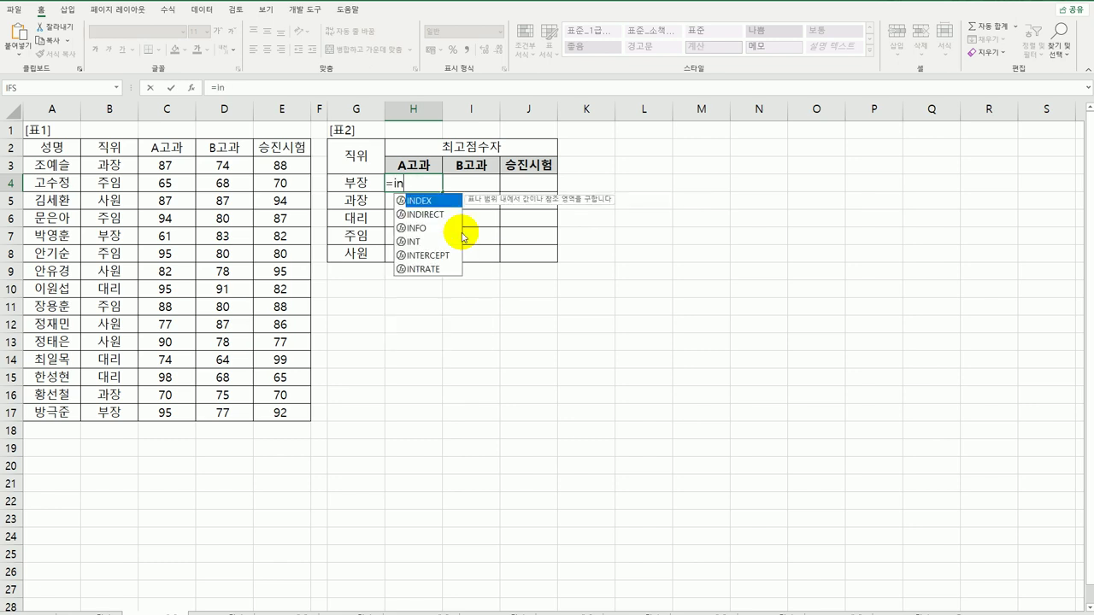
key("Tab")
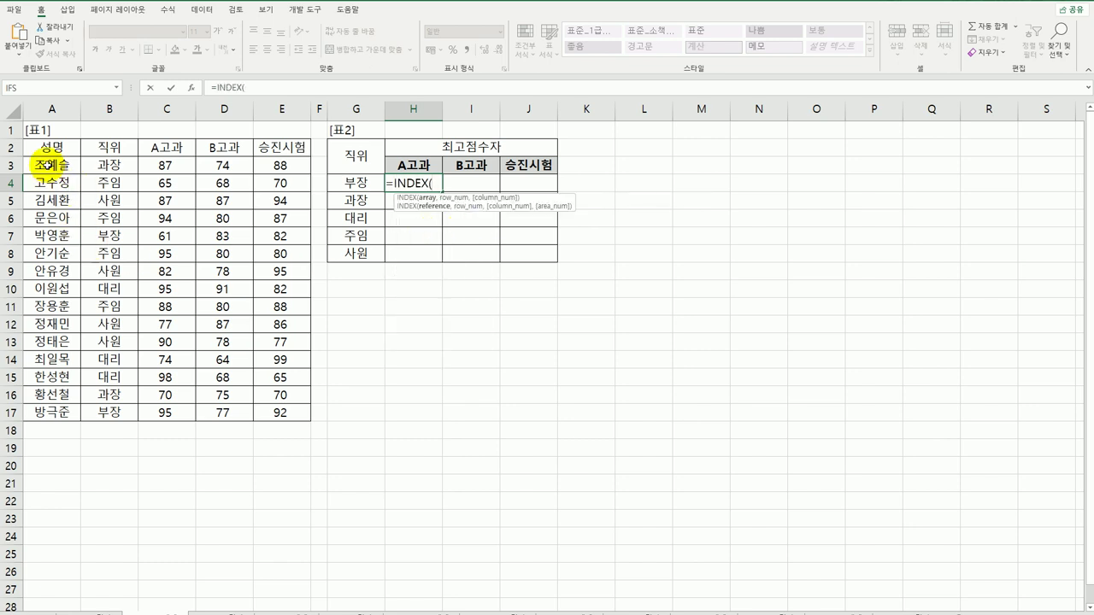
left_click_drag(49, 162, 49, 413)
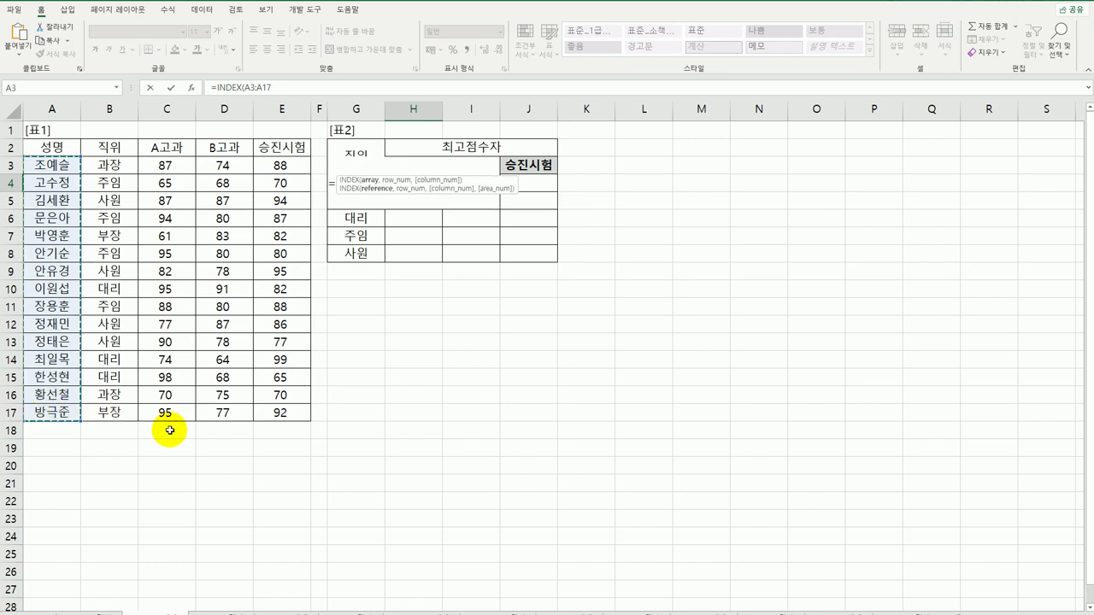
key("F4")
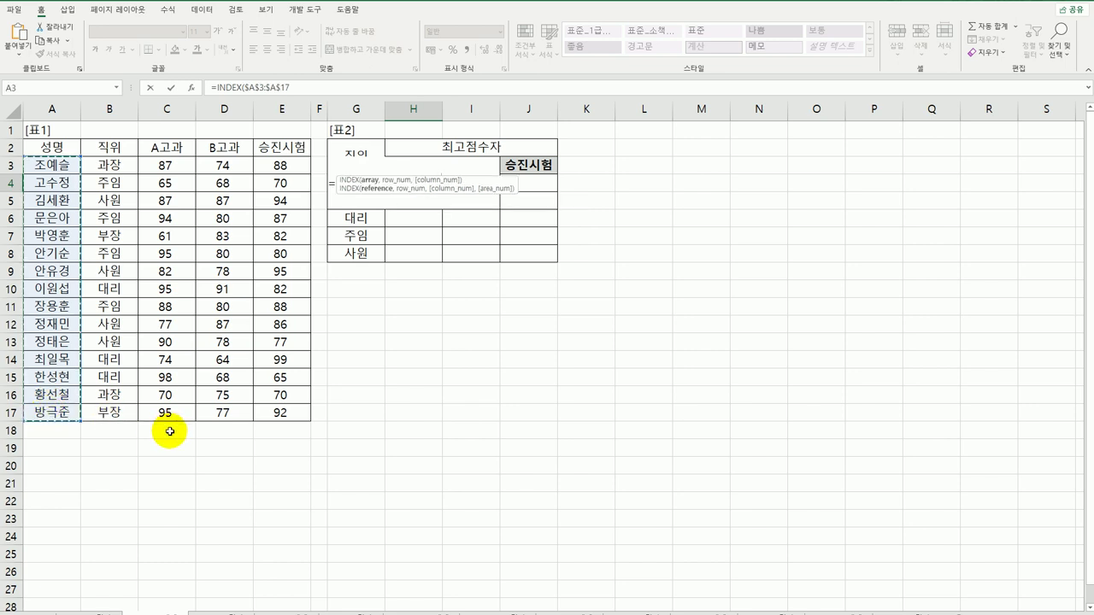
type(",")
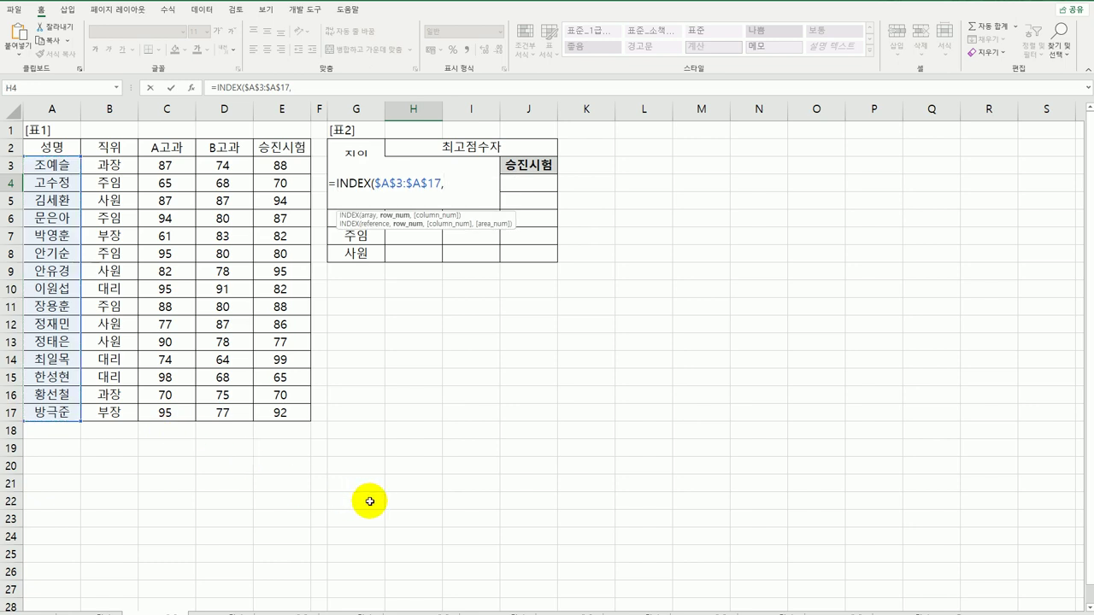
- Nest MATCH and MAX as the INDEX row number, opening the MAX condition with the absolute 직위 range $B$3:$B$17
type("ma")
key("Tab")
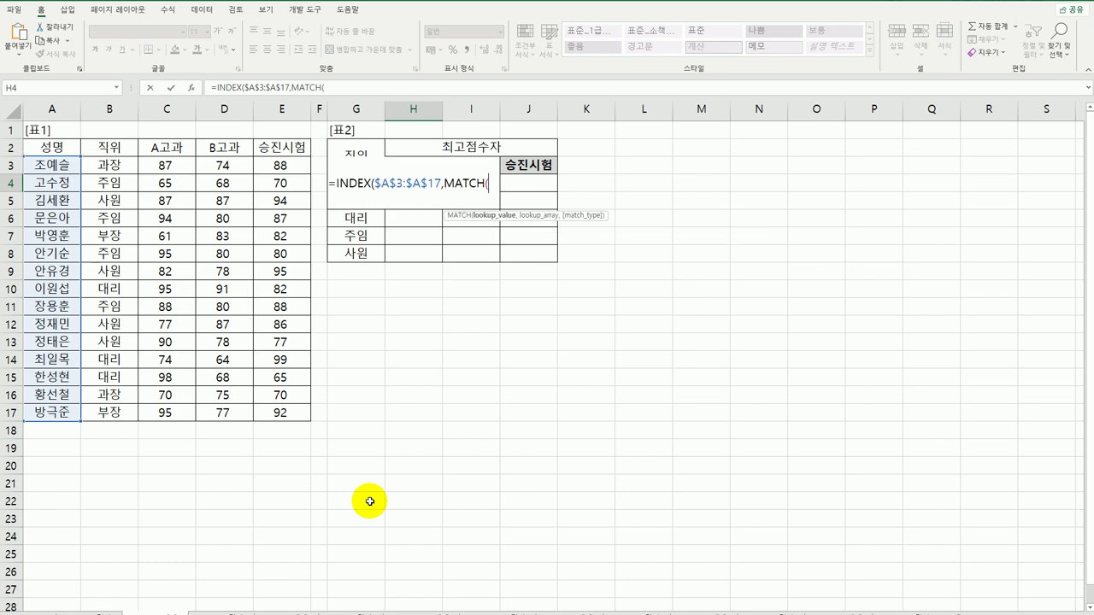
type("max(")
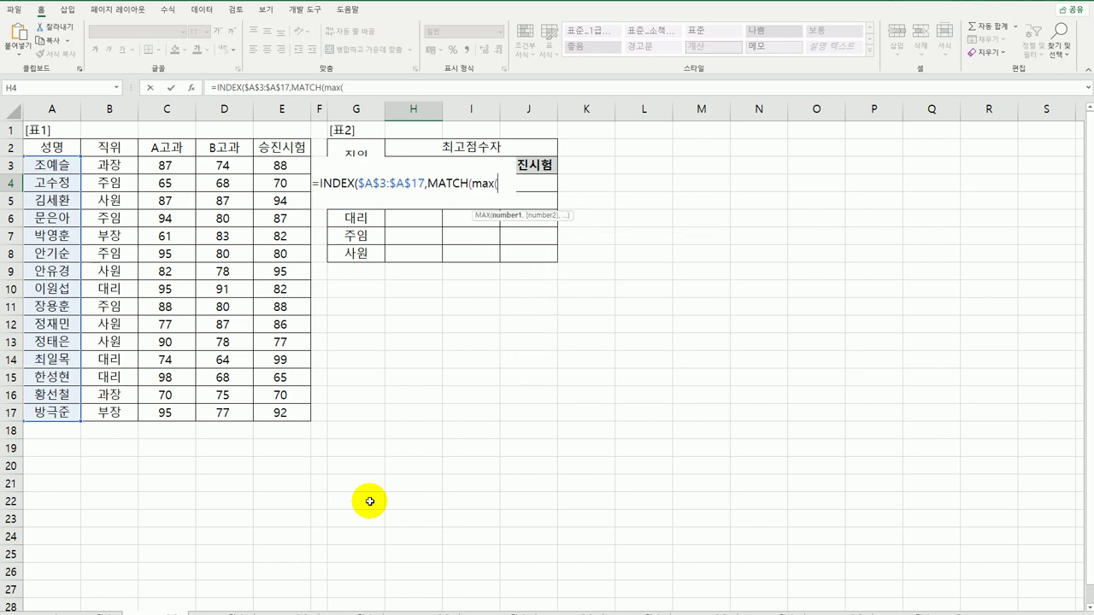
type("(")
left_click_drag(113, 162, 116, 419)
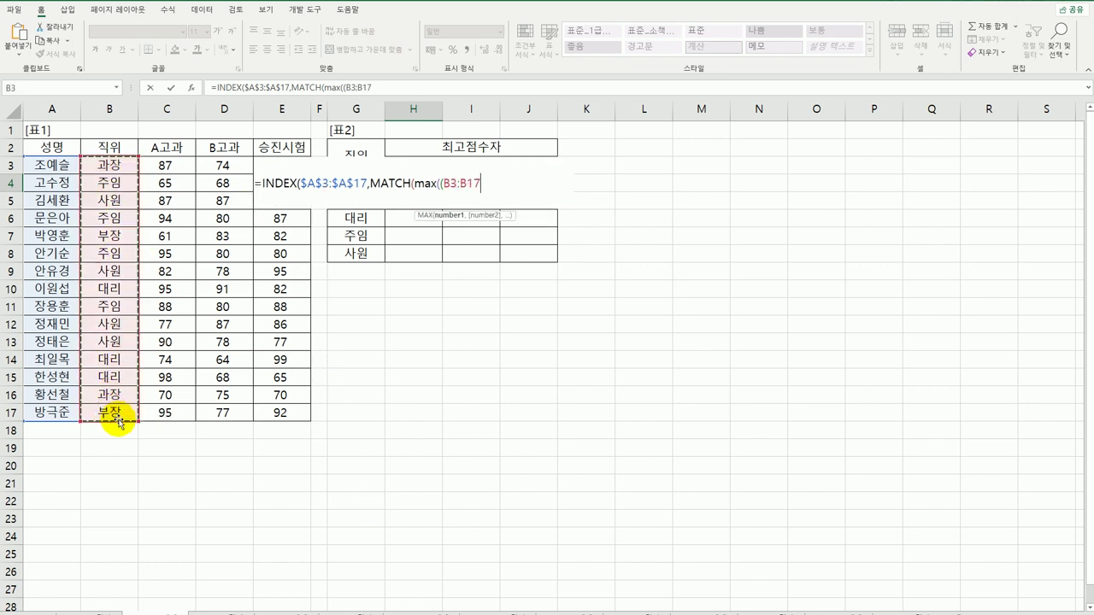
key("F4")
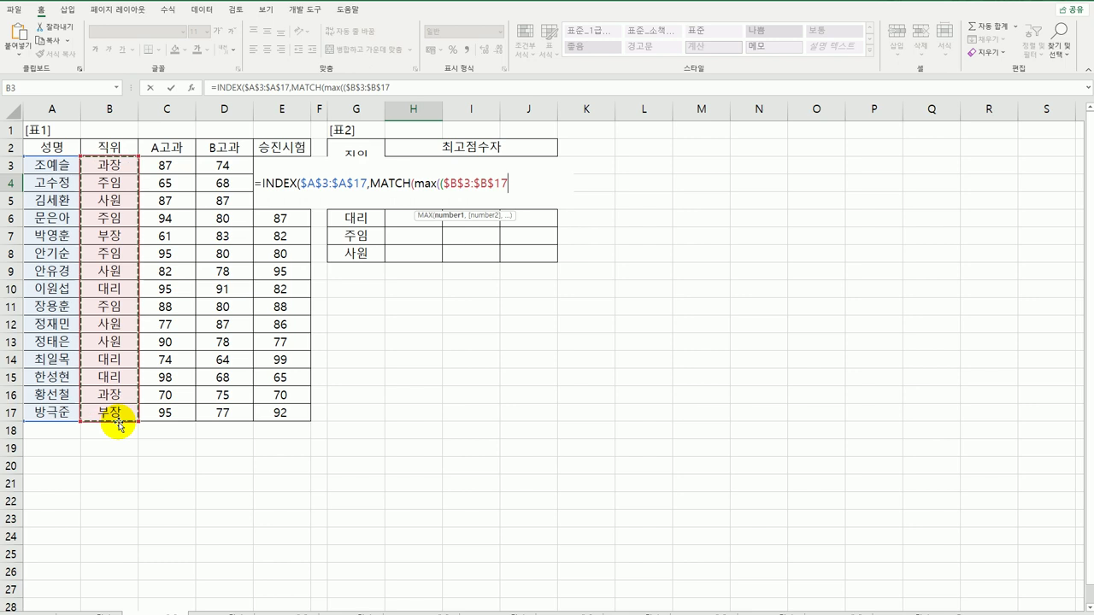
- Complete the MAX condition by matching the 직위 range to the 부장 cell as the column-absolute reference $G4
type("=")
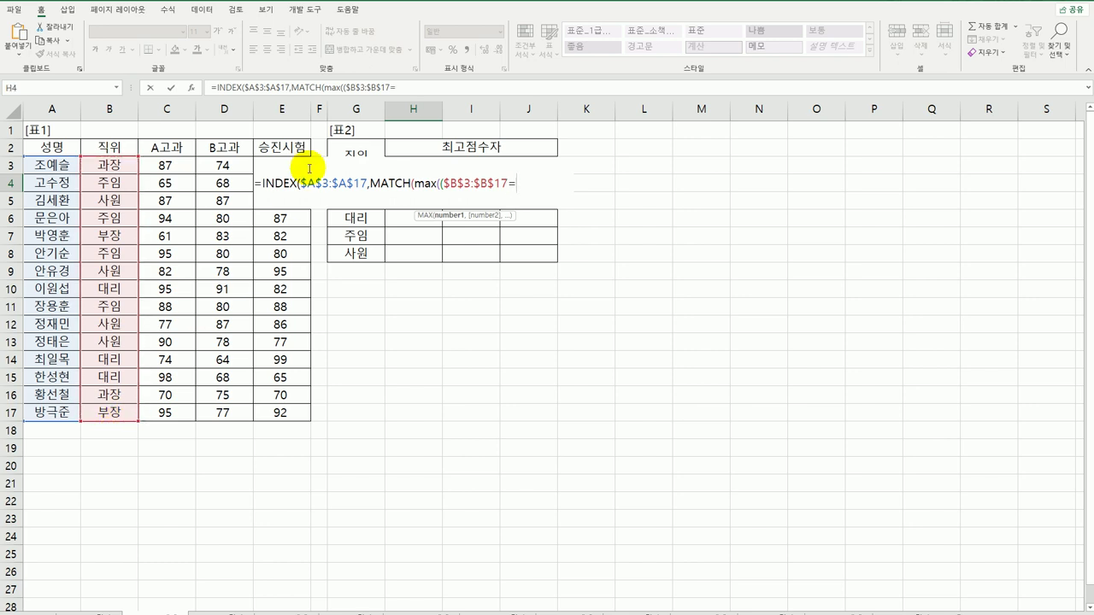
left_click(357, 153)
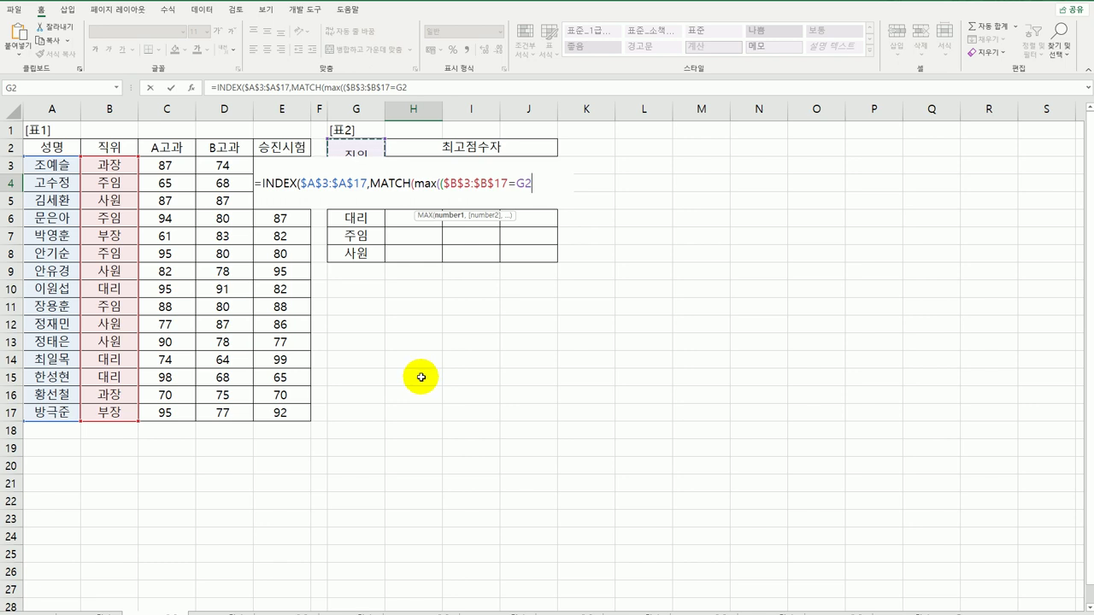
key("Down")
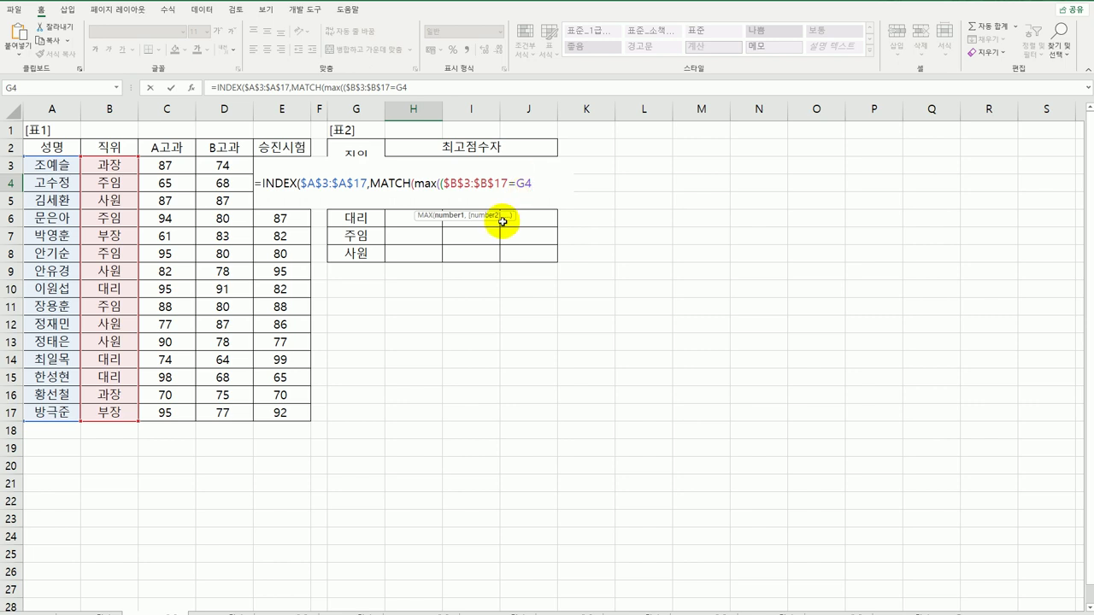
key("F4")
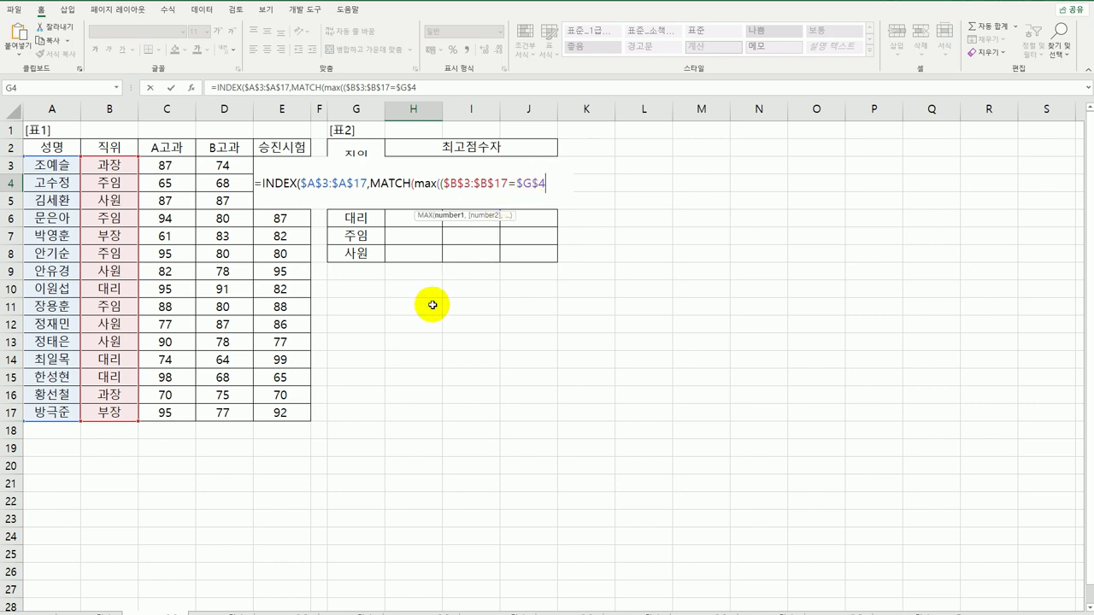
key("F4")
key("F4")
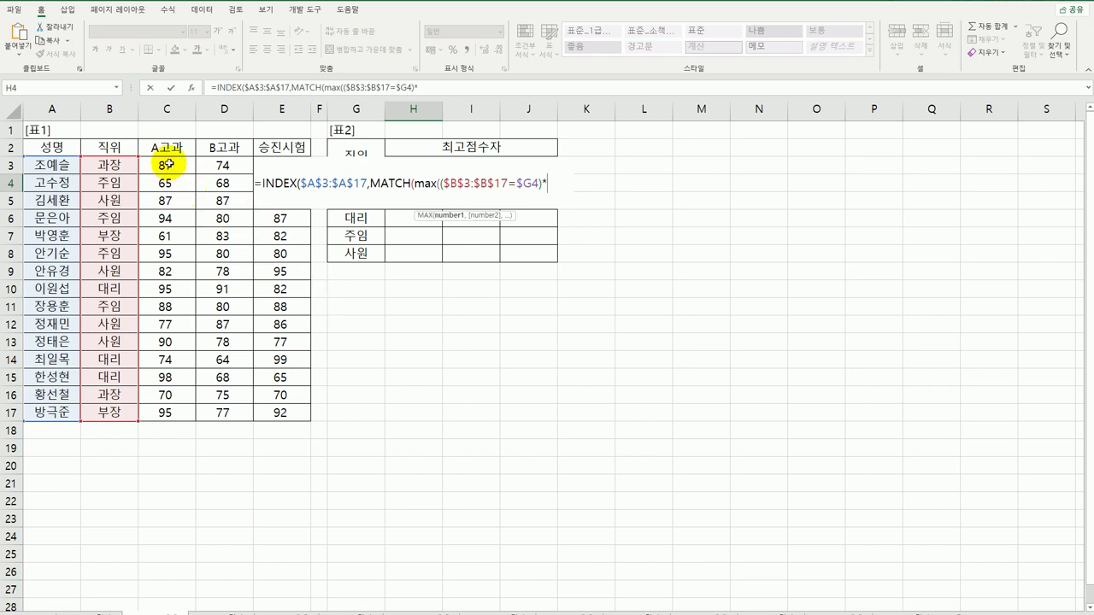
- Multiply the condition by the row-absolute A고과 range C$3:C$17 and close MAX as the MATCH lookup value
left_click_drag(165, 165, 165, 413)
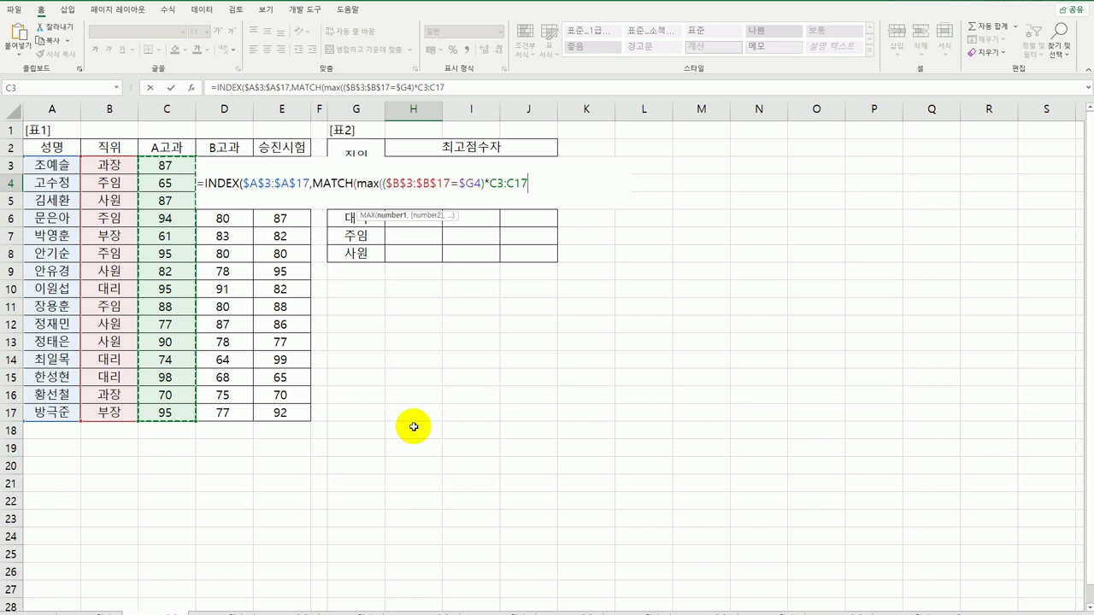
key("F4")
key("F4")
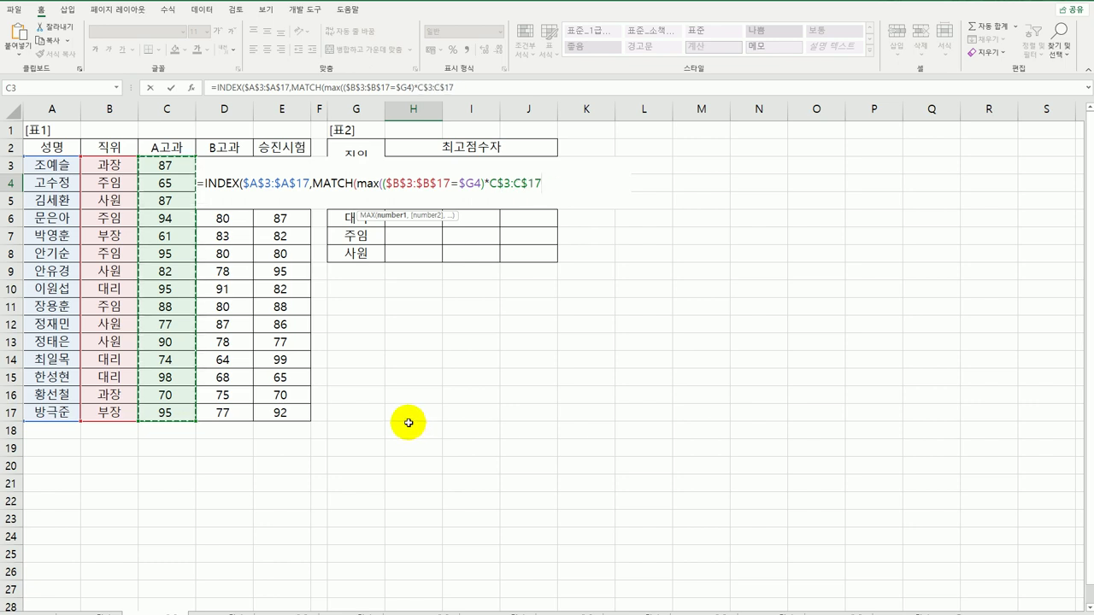
type(")")
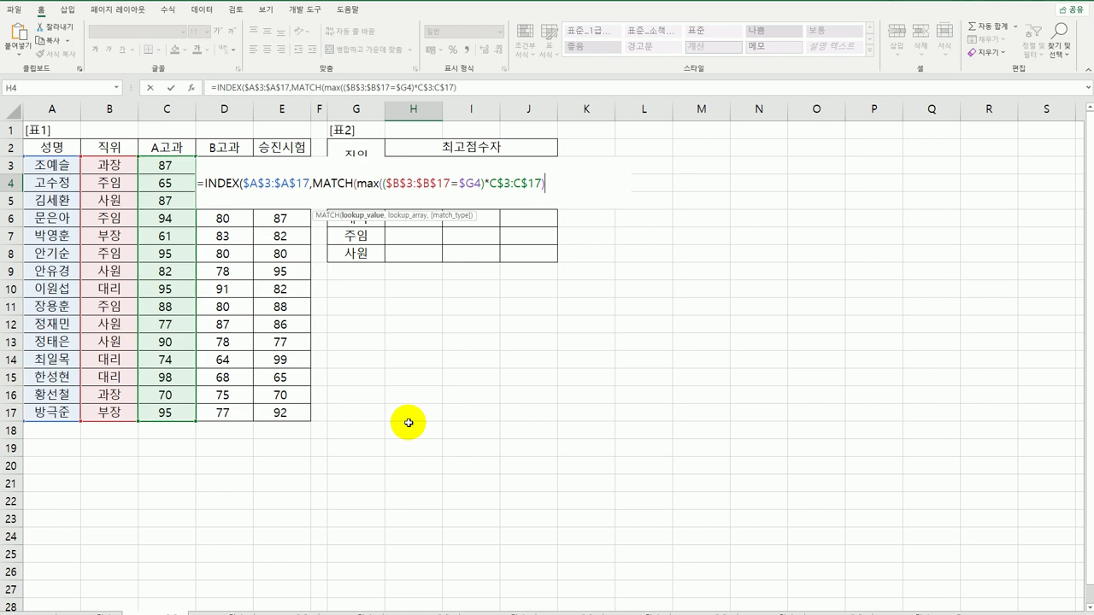
type(",")
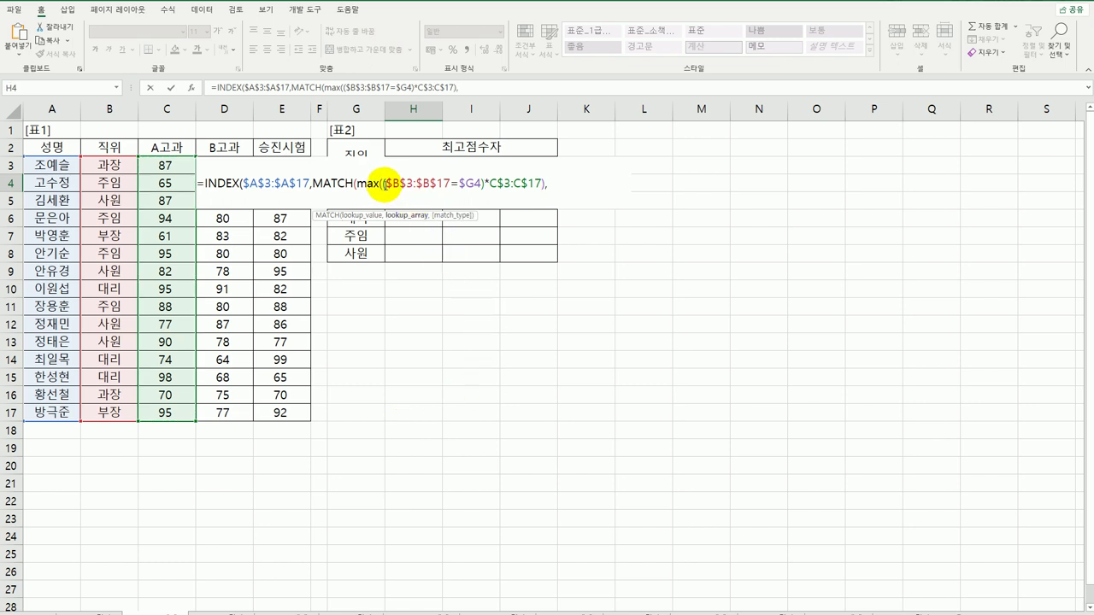
- Copy the expression ($B$3:$B$17=$G4)*C$3:C$17 into MATCH as its lookup array and set match type 0
left_click_drag(383, 183, 541, 181)
key("ctrl+c")
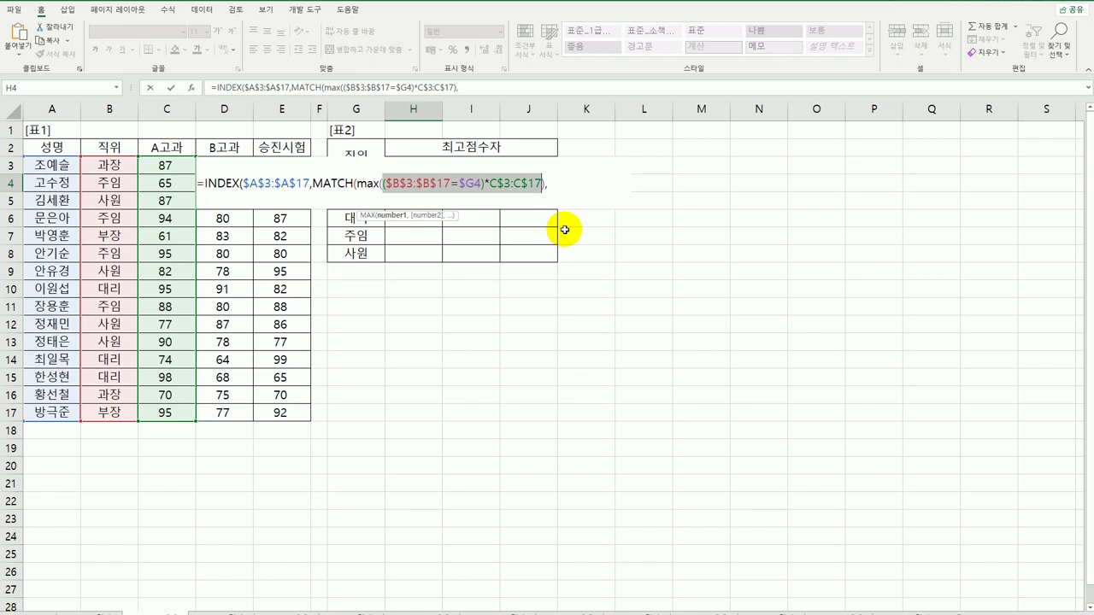
left_click(549, 183)
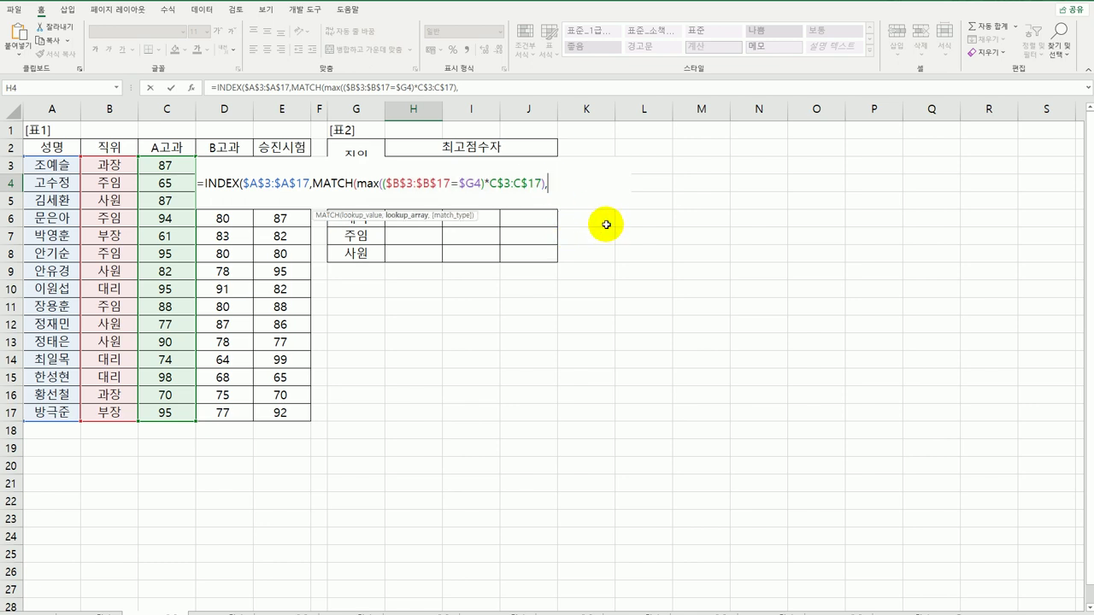
key("ctrl+v")
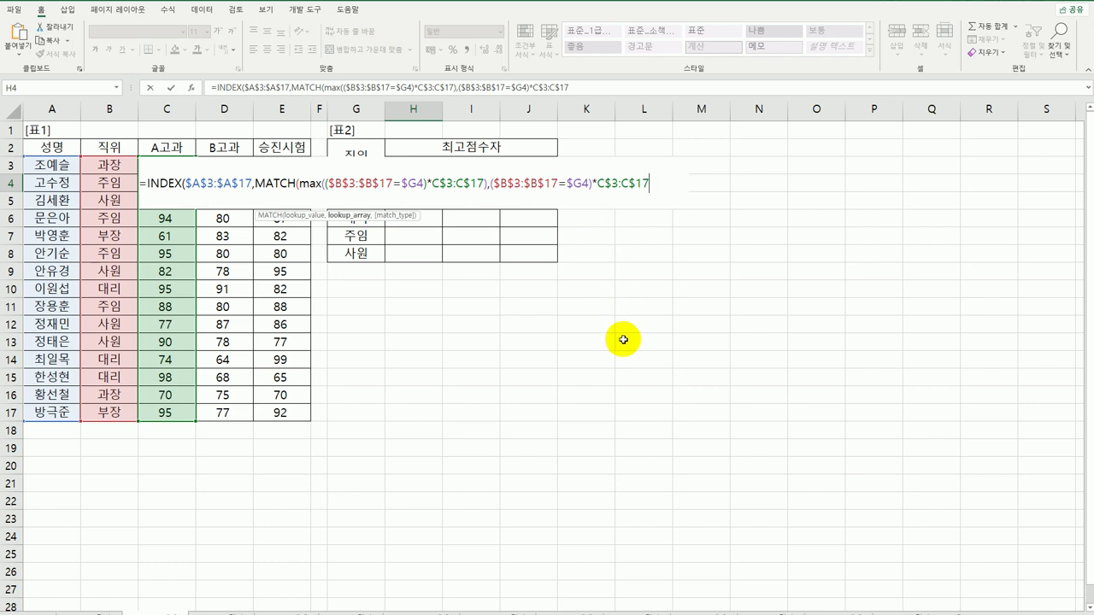
type(",")
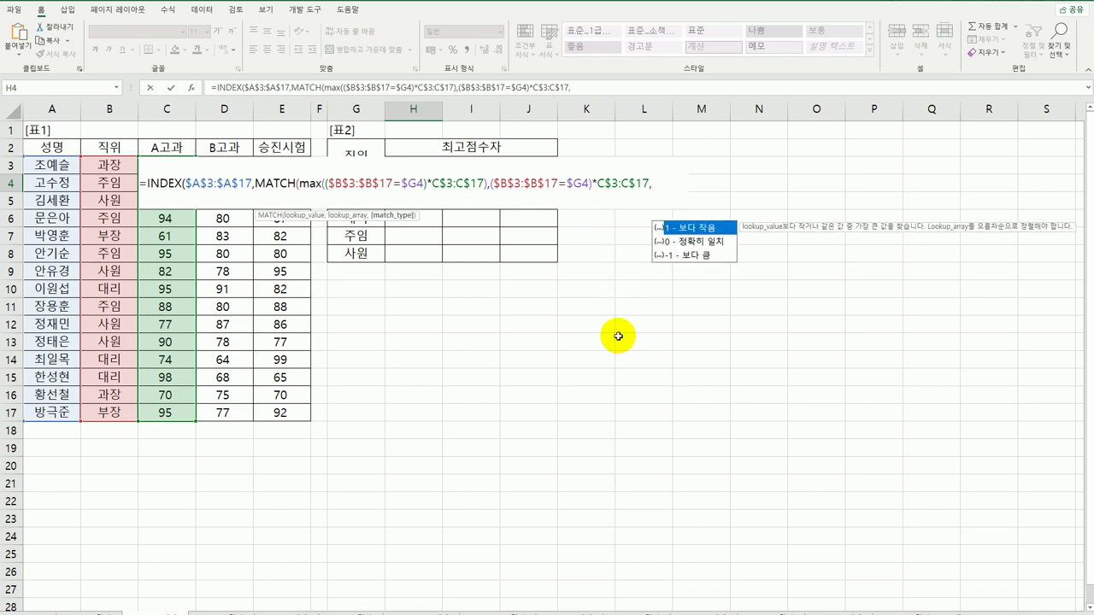
type("0)")
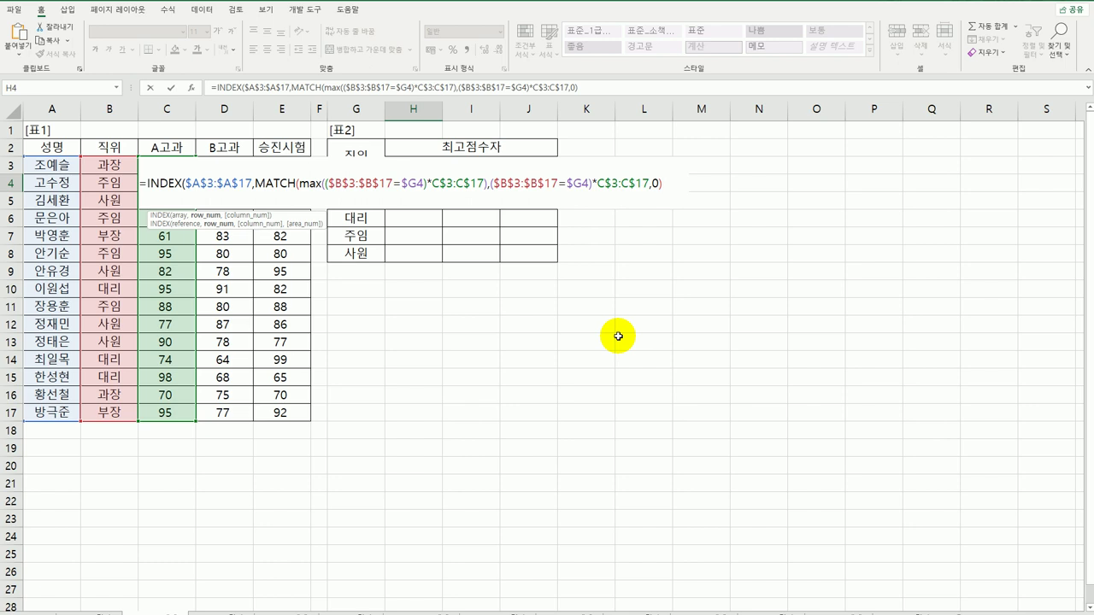
- Close the INDEX formula, enter it in H4 as an array formula and fill it over H4:J8
type(")")
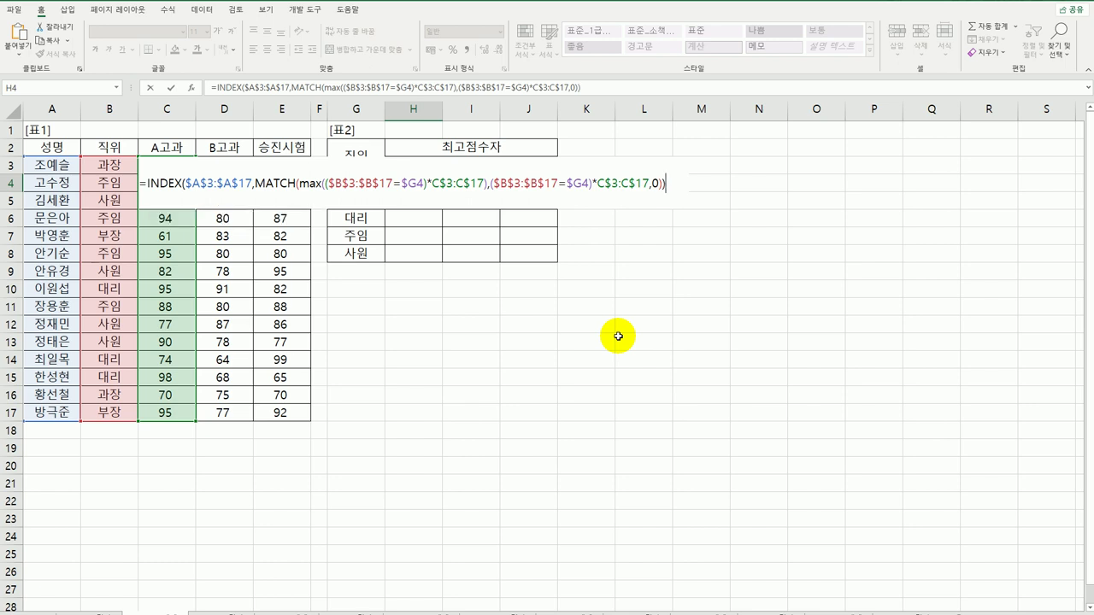
key("ctrl+shift+Return")
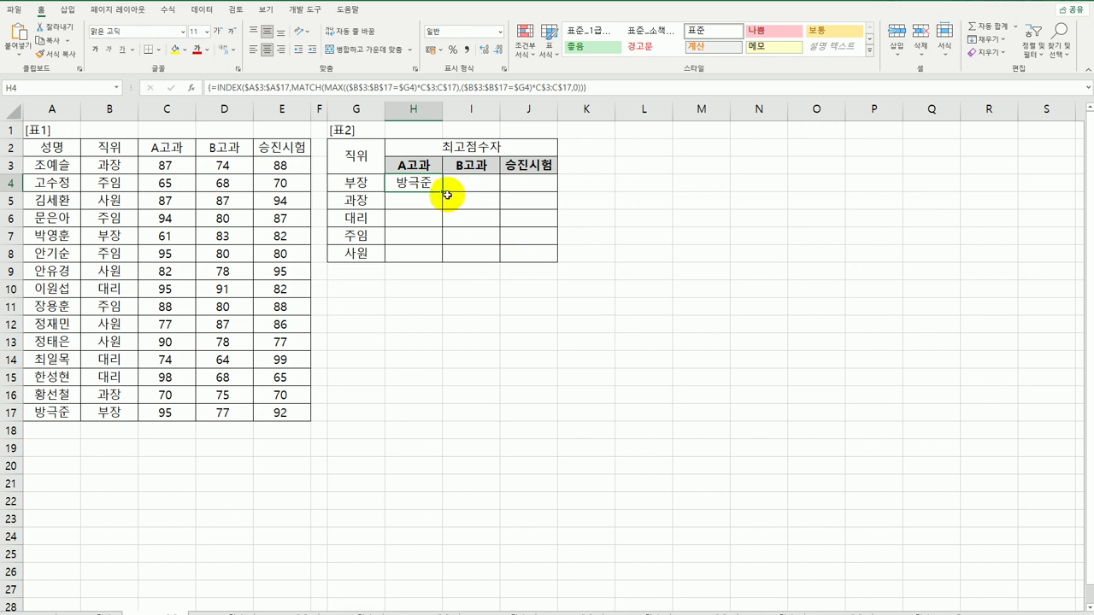
left_click_drag(442, 192, 556, 259)
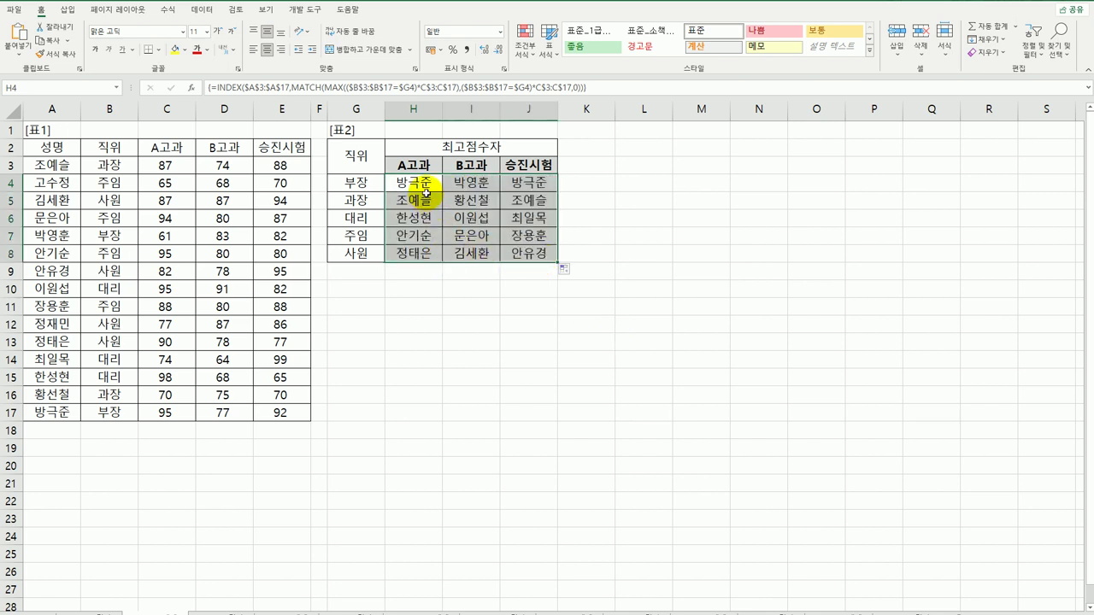
- Check the 부장 results for A고과, B고과 and 승진시험 in 표2 against the scores and names in 표1
left_click(351, 182)
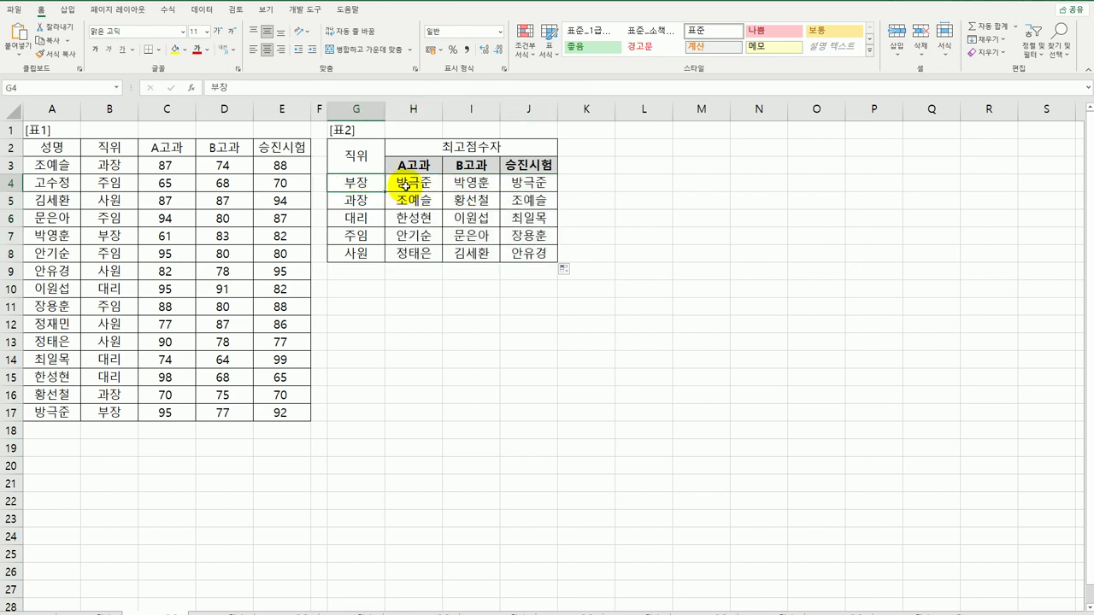
left_click(406, 185)
left_click_drag(166, 166, 170, 413)
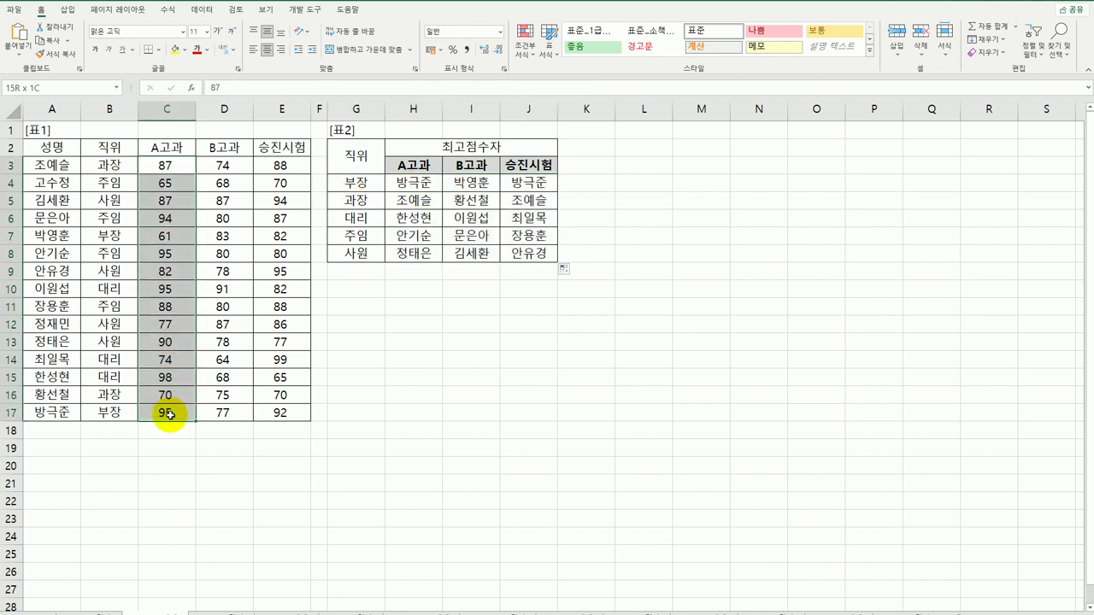
left_click(48, 415)
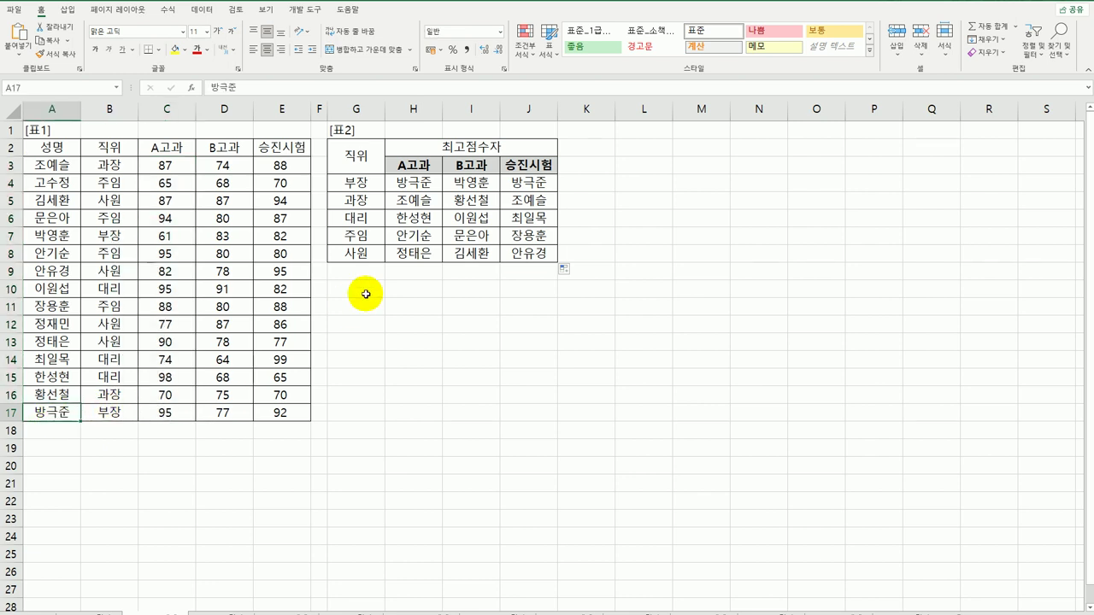
left_click(481, 184)
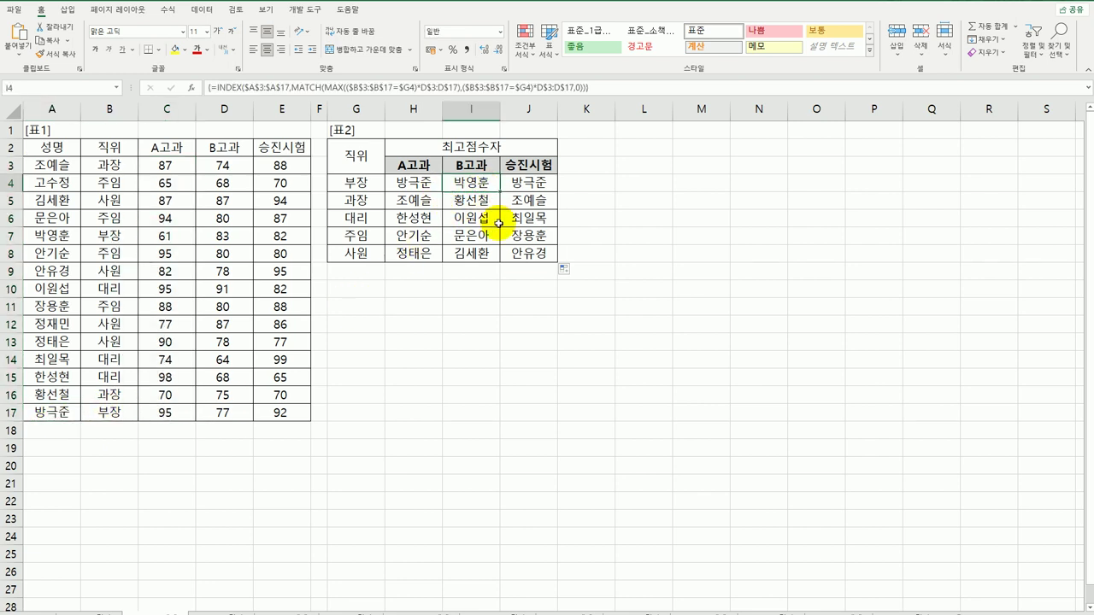
left_click(536, 187)
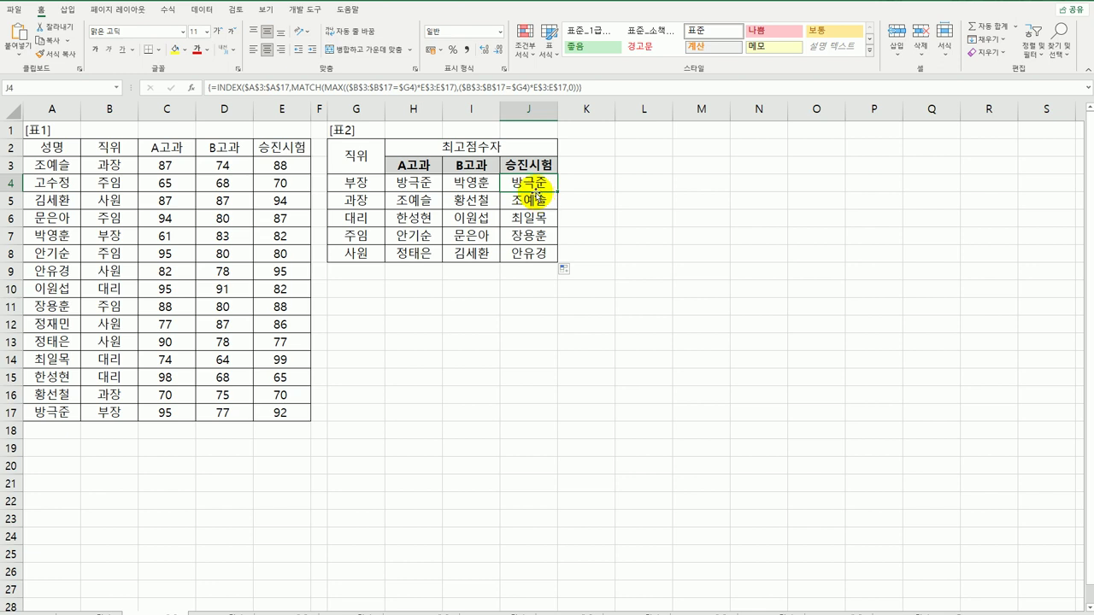
- Review the MATCH, MAX, lookup array and match type parts of the H4 formula, keeping it as an array formula
left_click(418, 181)
double_click(417, 180)
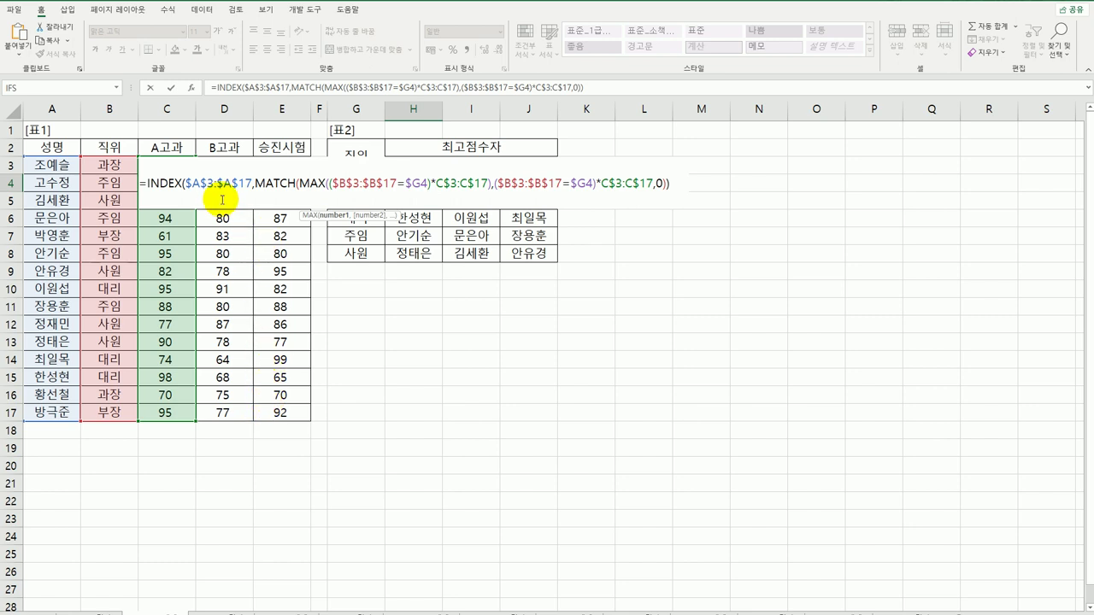
left_click_drag(184, 183, 669, 185)
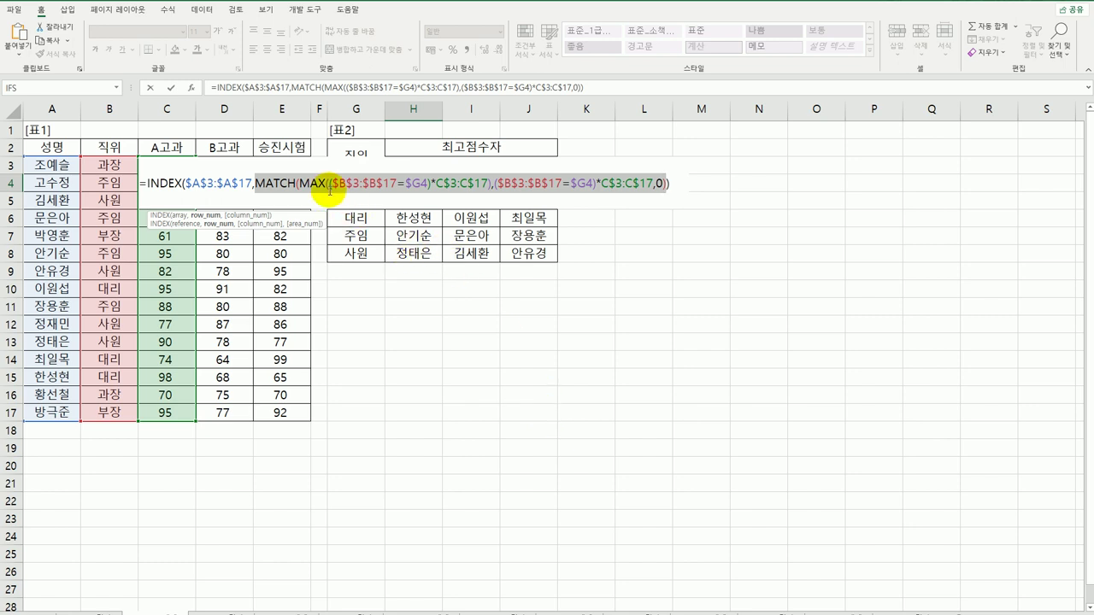
left_click_drag(298, 183, 494, 184)
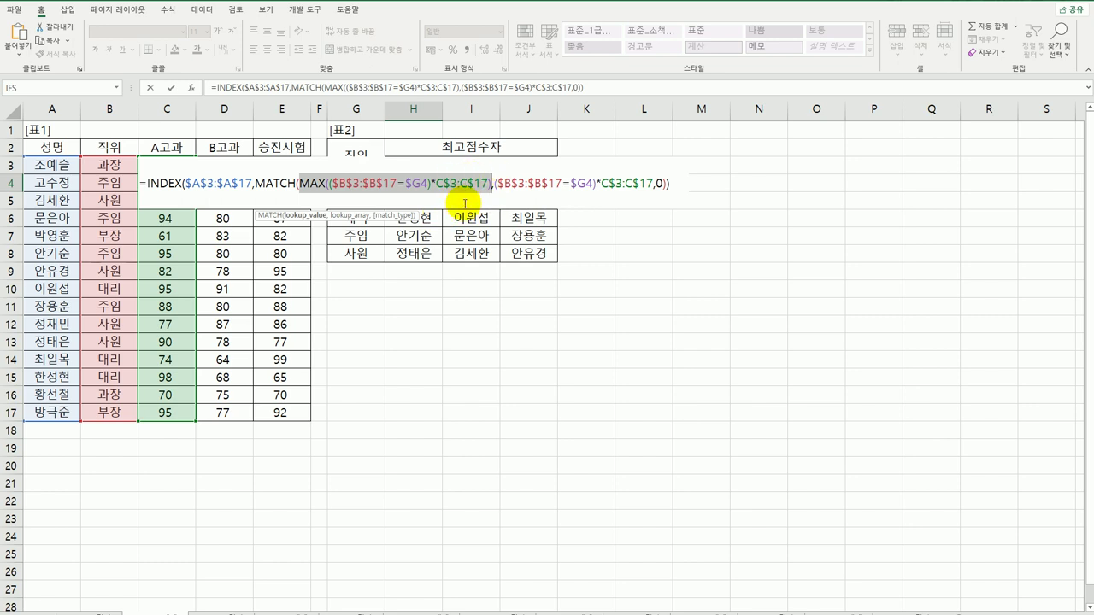
left_click_drag(494, 184, 651, 188)
left_click(654, 186)
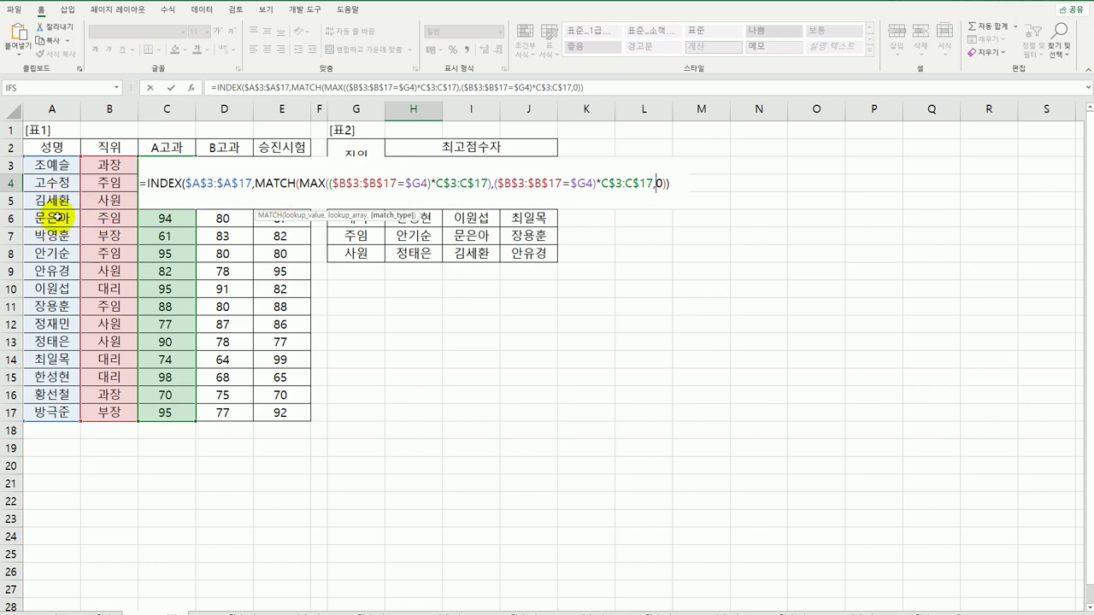
key("ctrl+shift+Return")
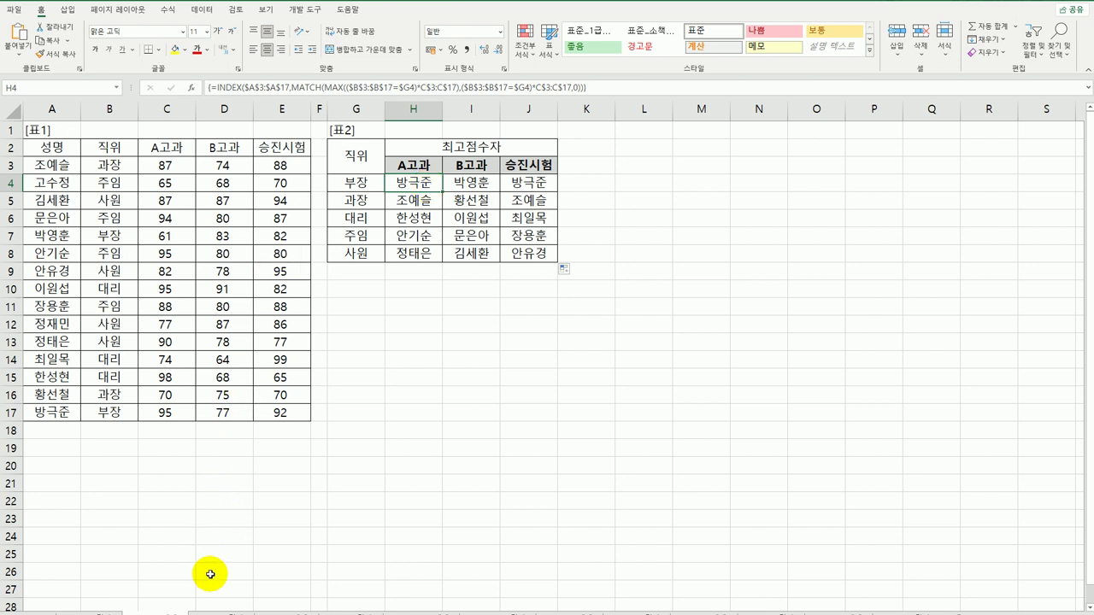
- Return to cell A1 and open the worksheet with the 소속, 채용형태 and 보조경비 table
left_click(213, 608)
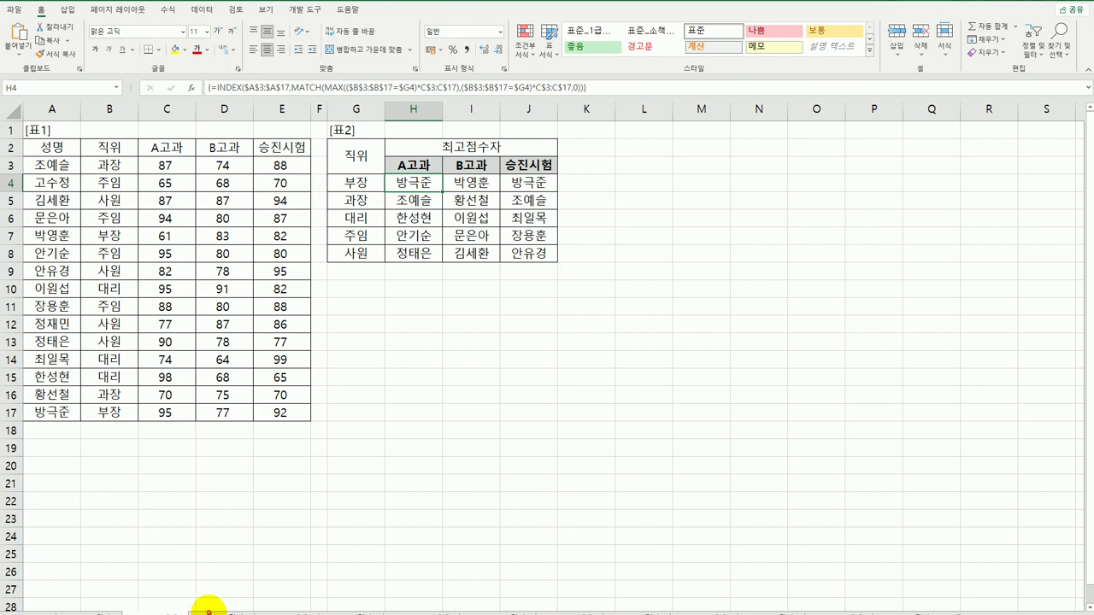
key("ctrl+Home")
left_click(282, 609)
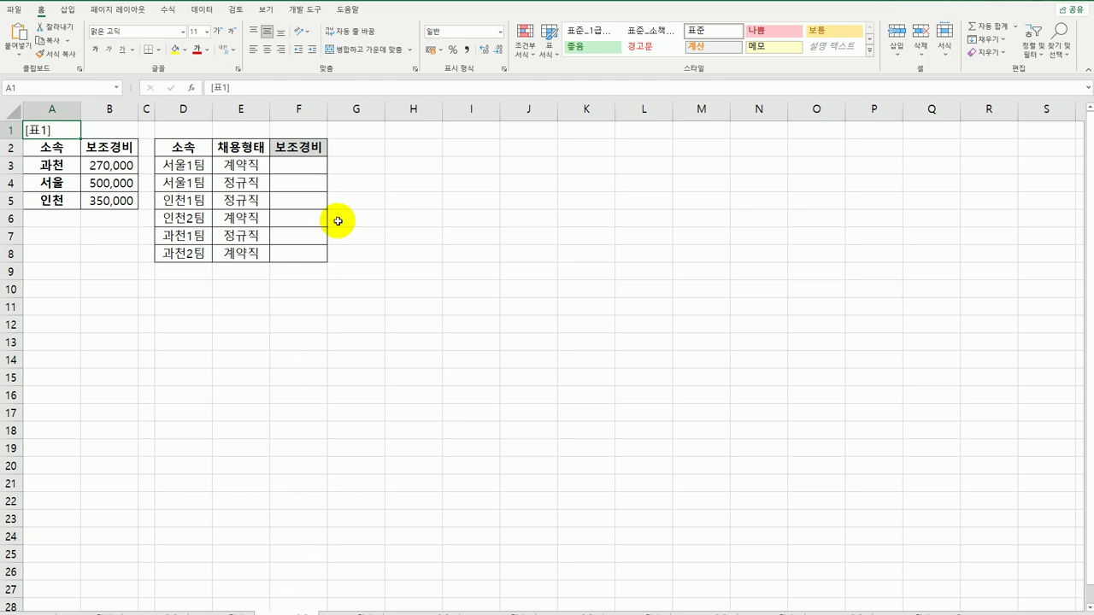
- Start a LOOKUP formula in F3 that uses LEFT(D3,2) as the lookup value
left_click(308, 160)
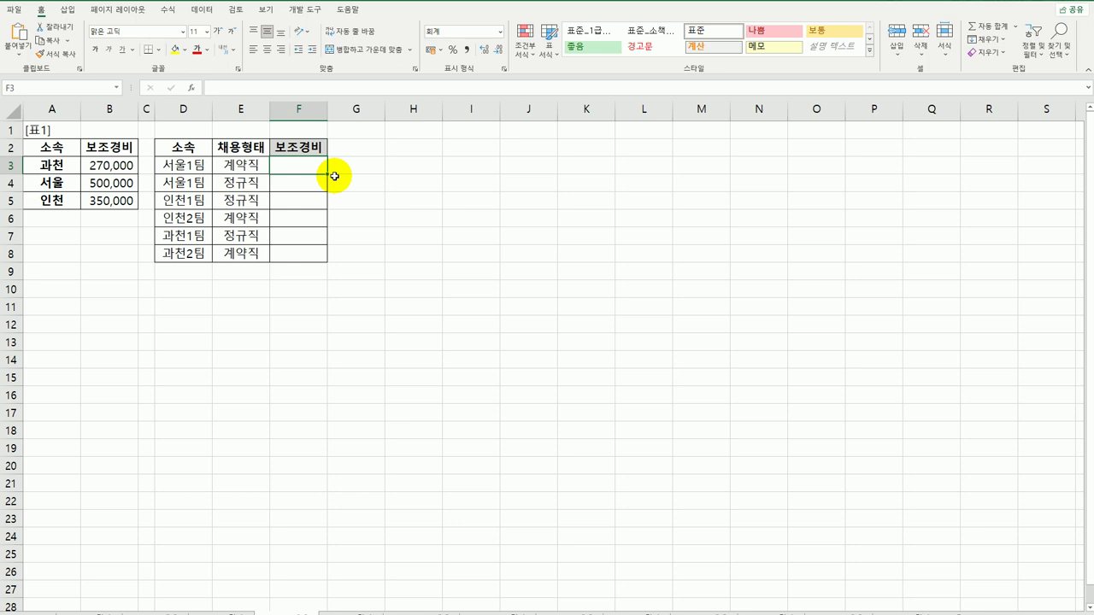
type("=loo")
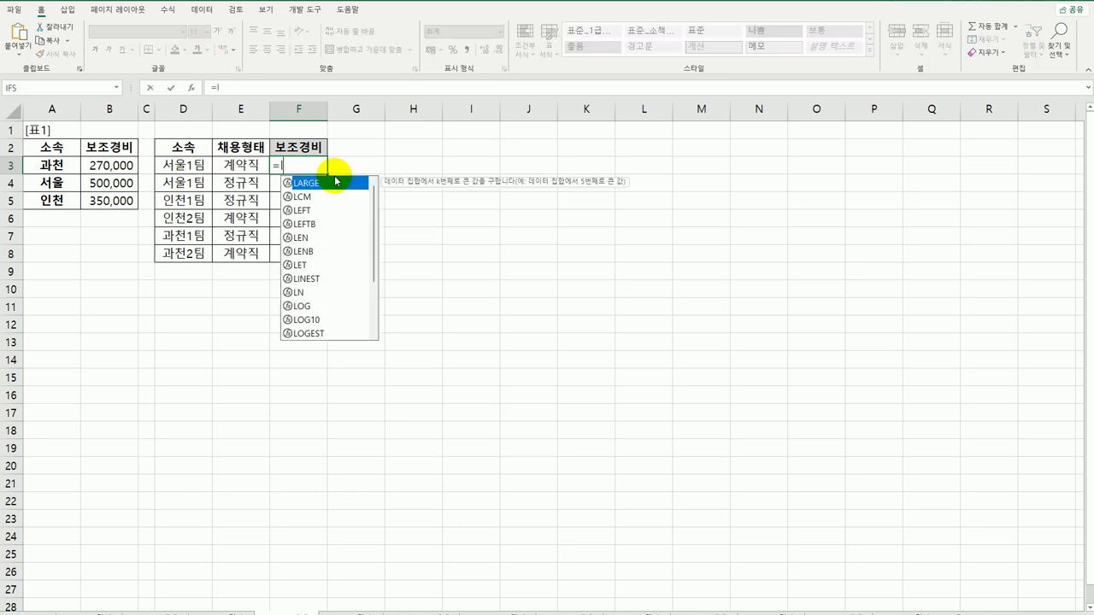
double_click(336, 181)
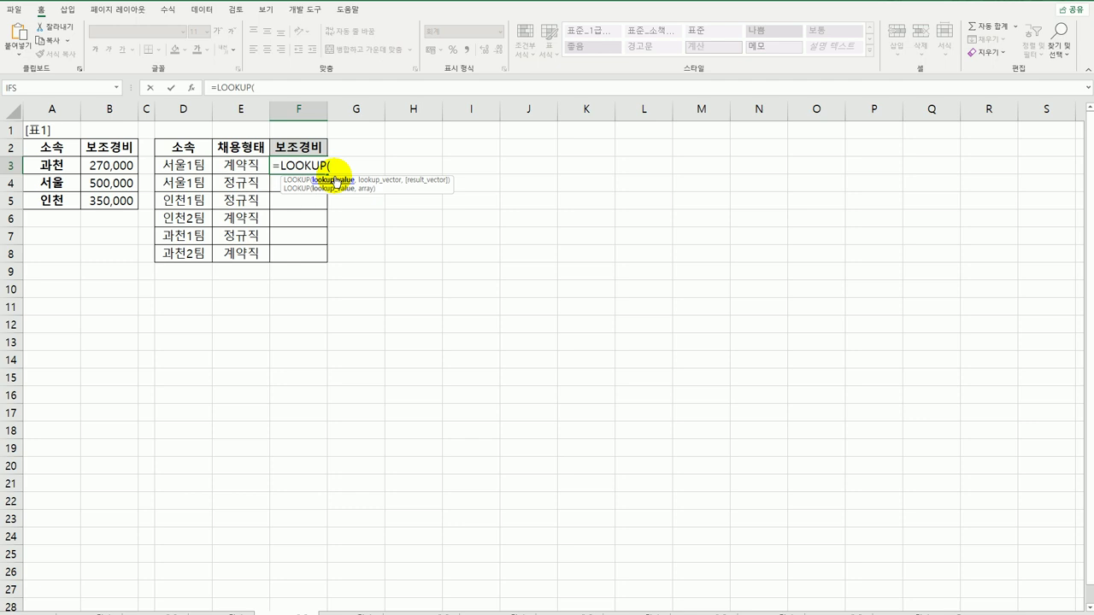
type("left")
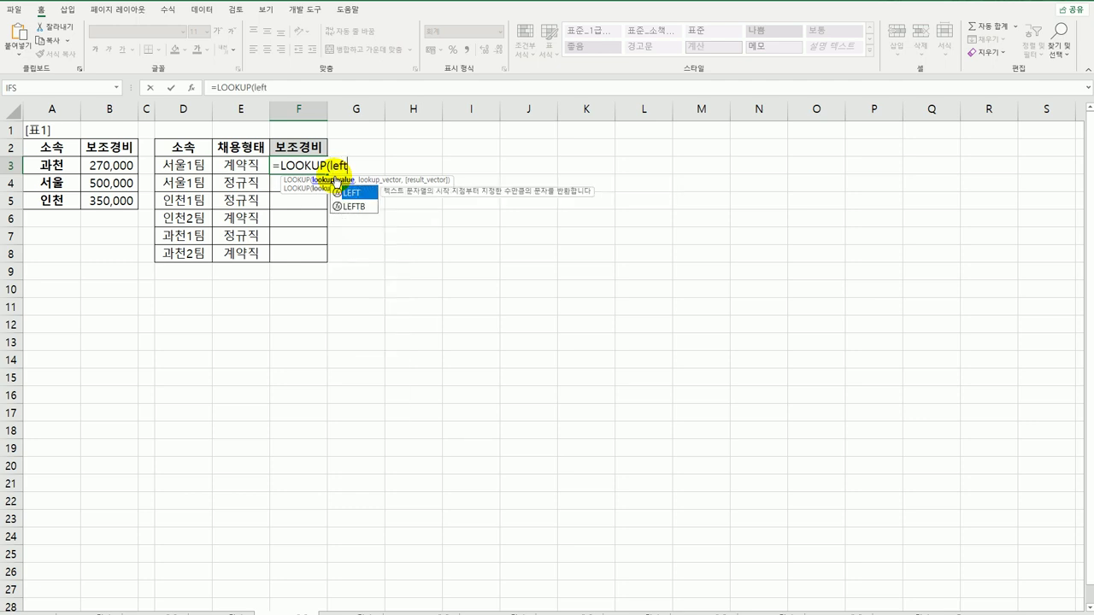
key("Tab")
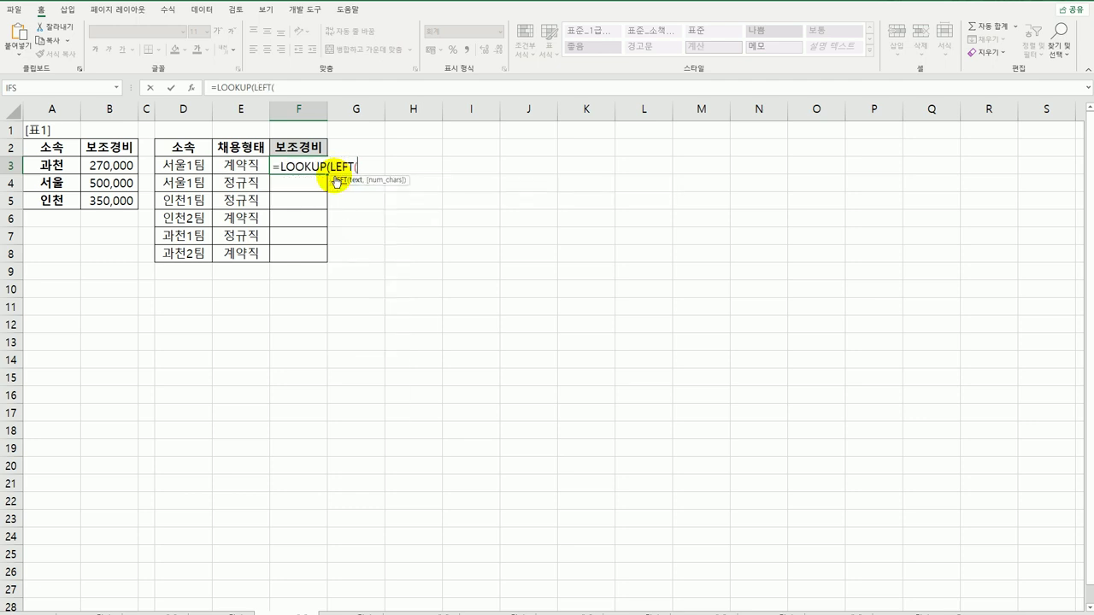
left_click(194, 169)
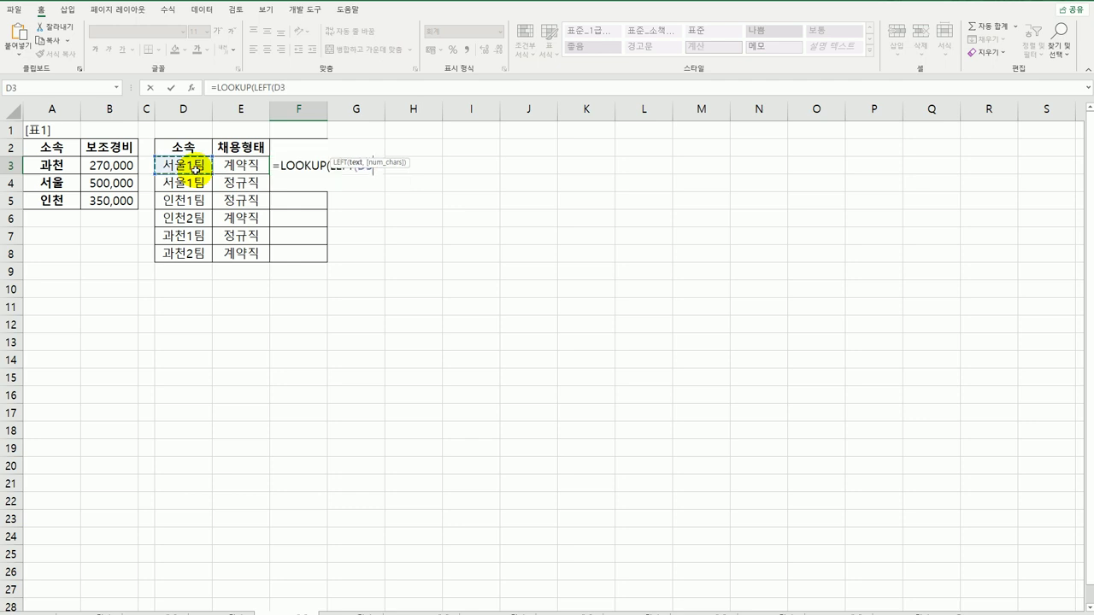
type(",2")
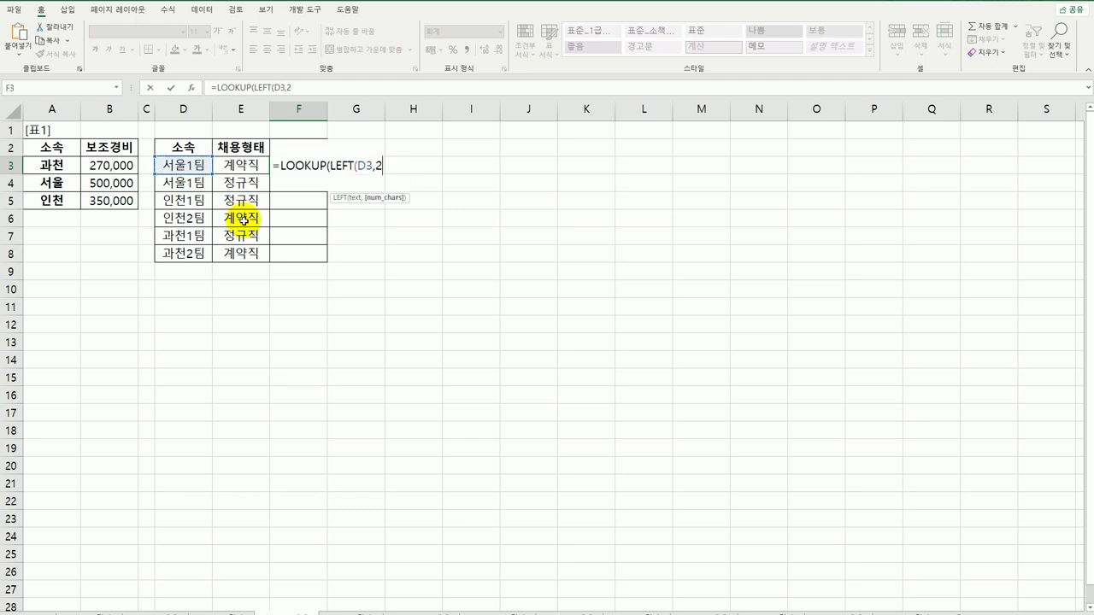
type(")")
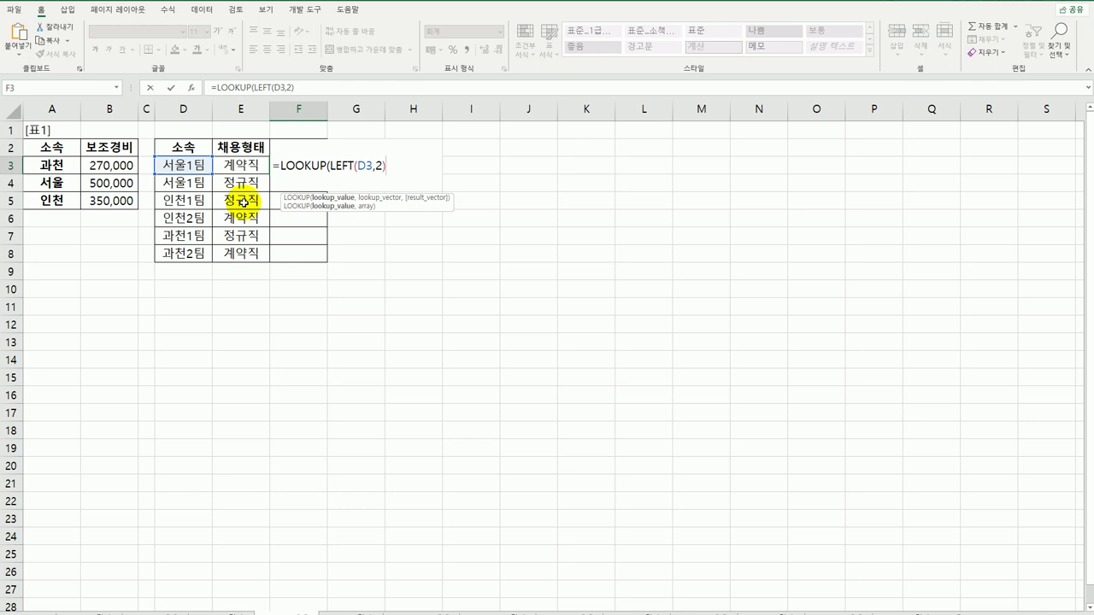
type(",")
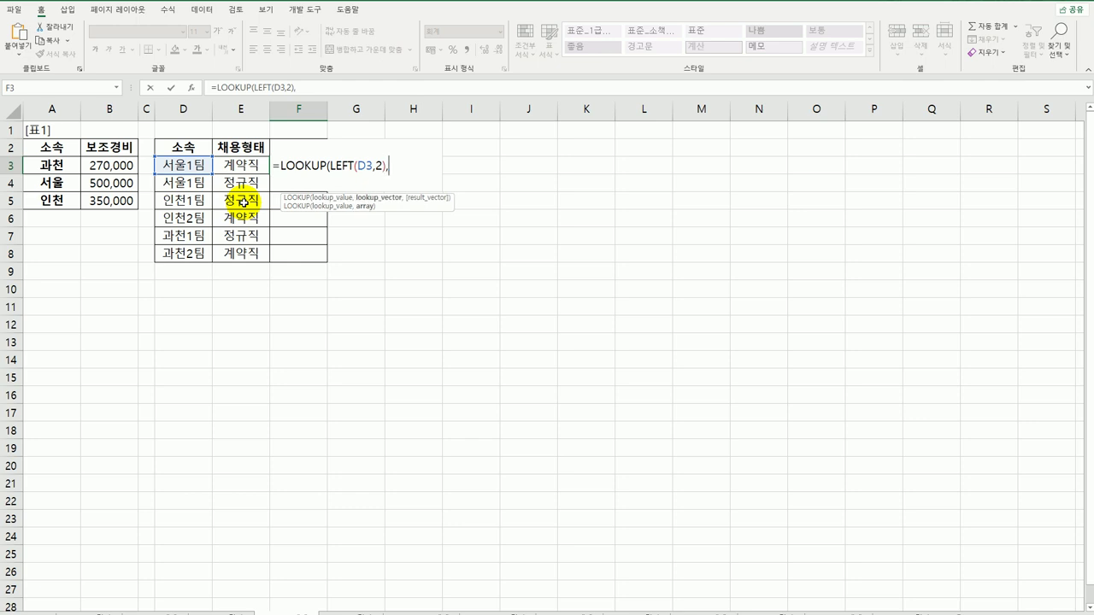
- Complete the F3 formula with the absolute array $A$3:$B$5 and fill it down through F8
left_click(54, 162)
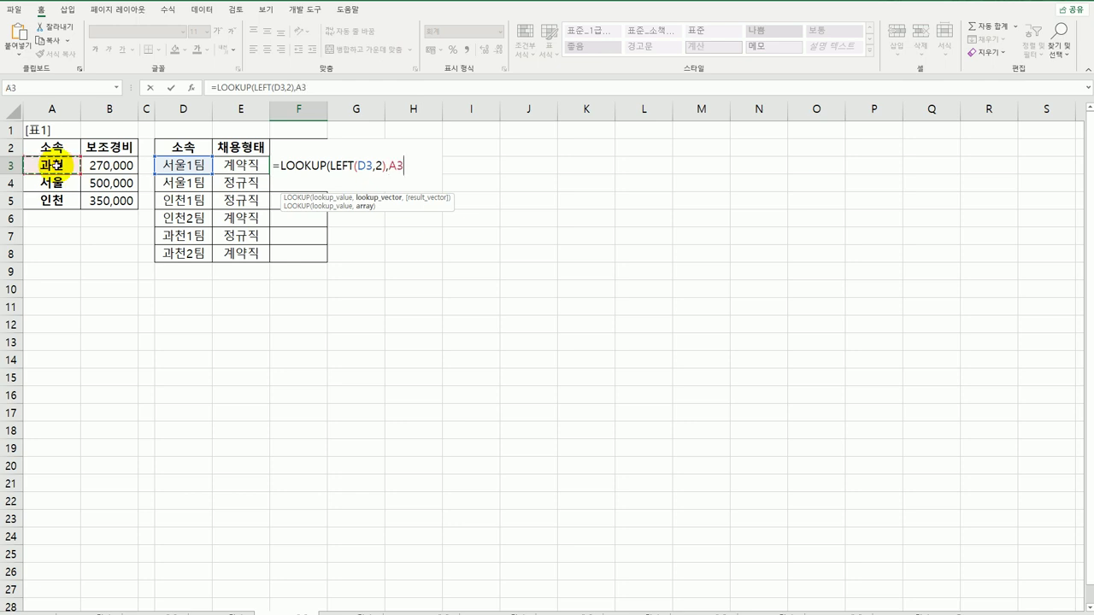
left_click_drag(54, 163, 97, 201)
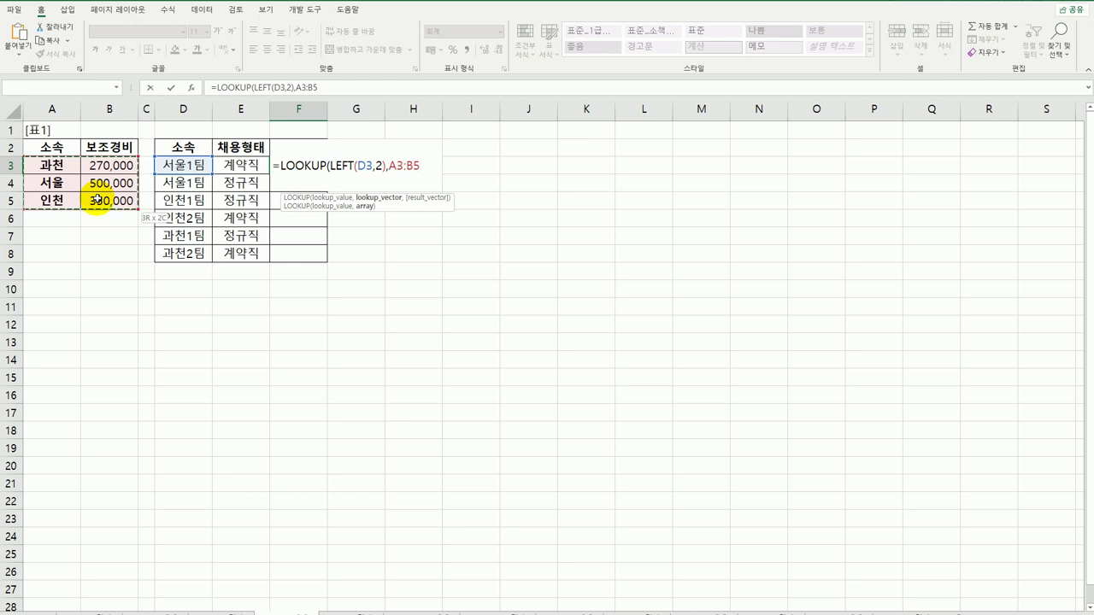
left_click_drag(97, 200, 98, 201)
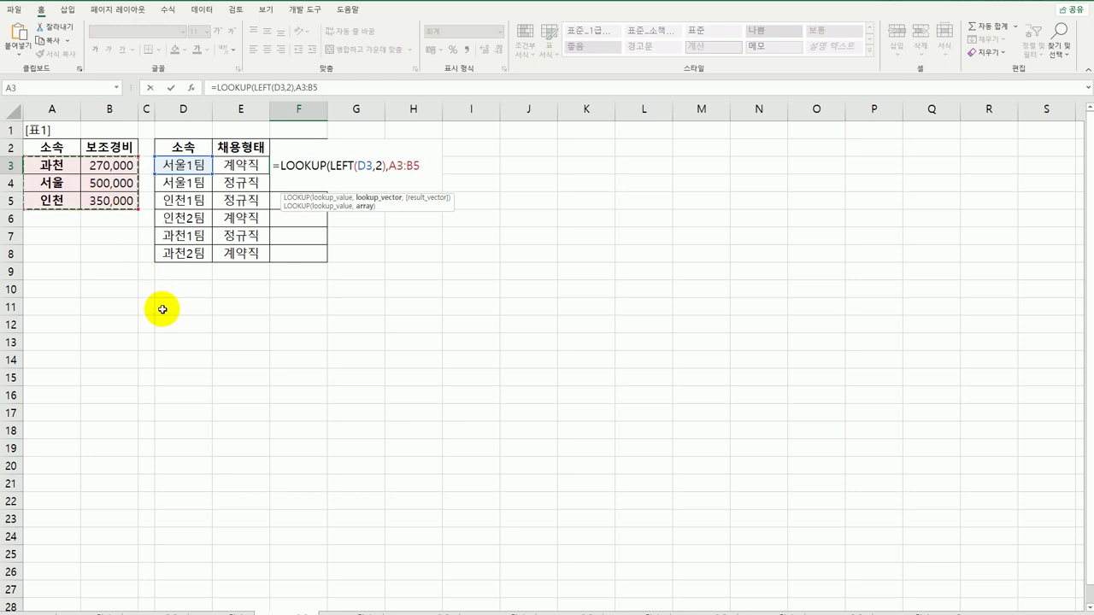
key("F4")
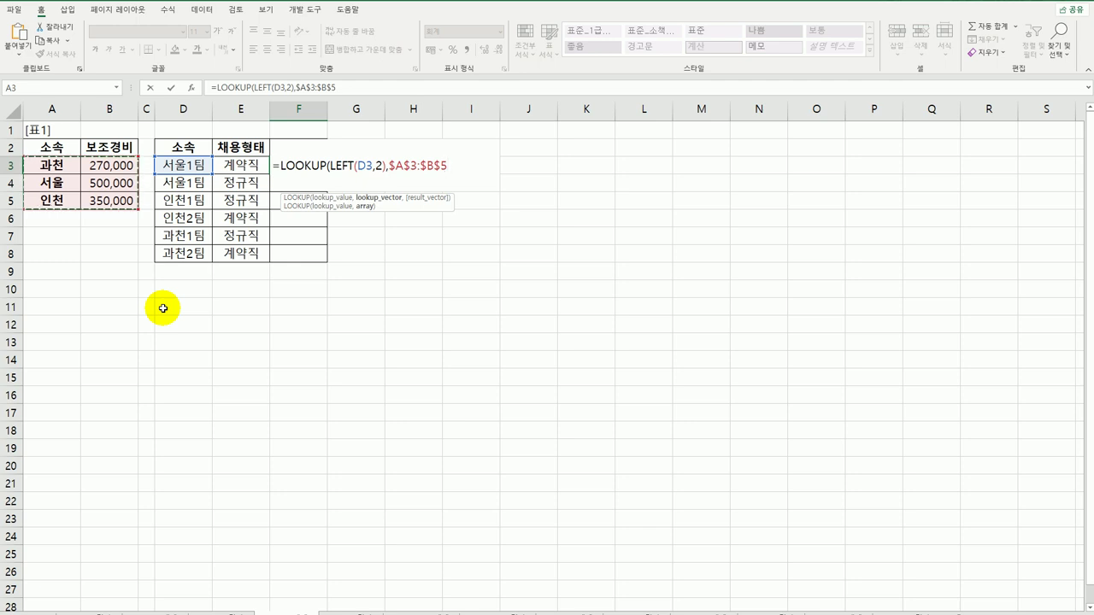
type(")")
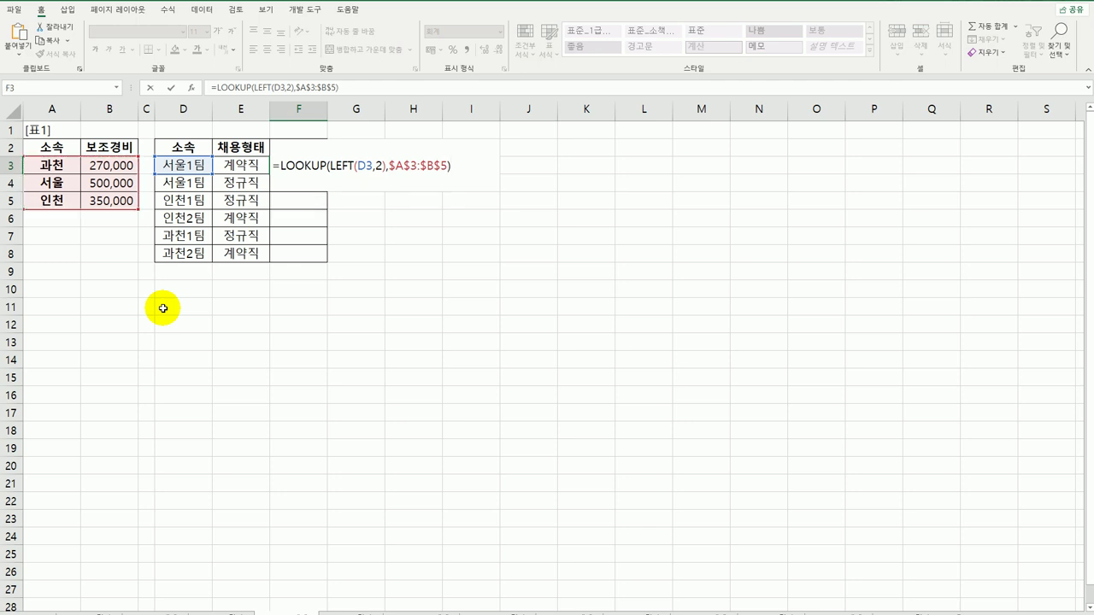
key("Return")
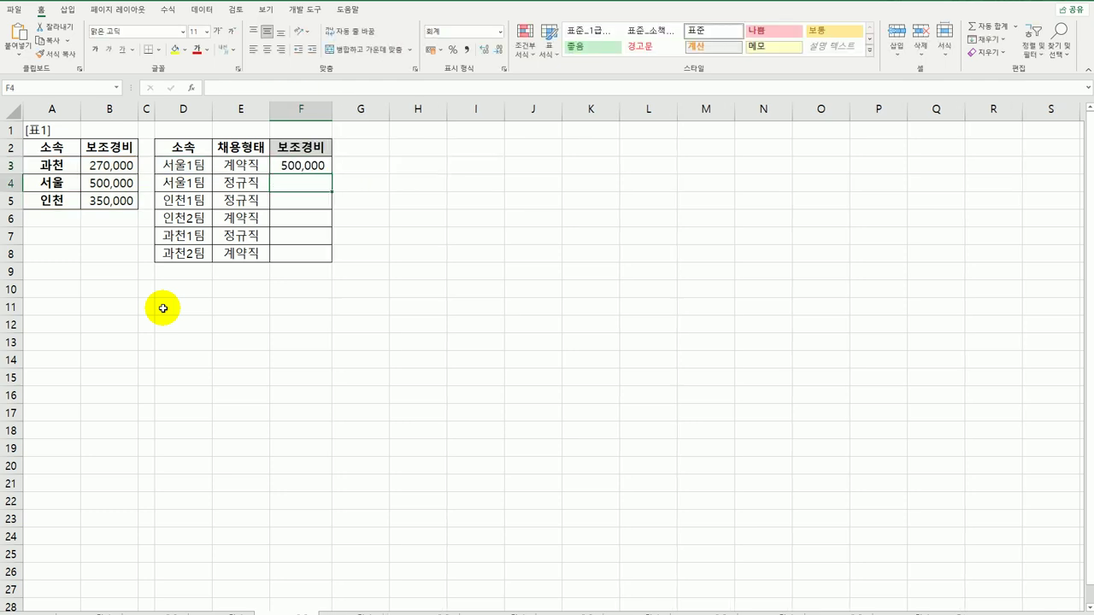
left_click(309, 166)
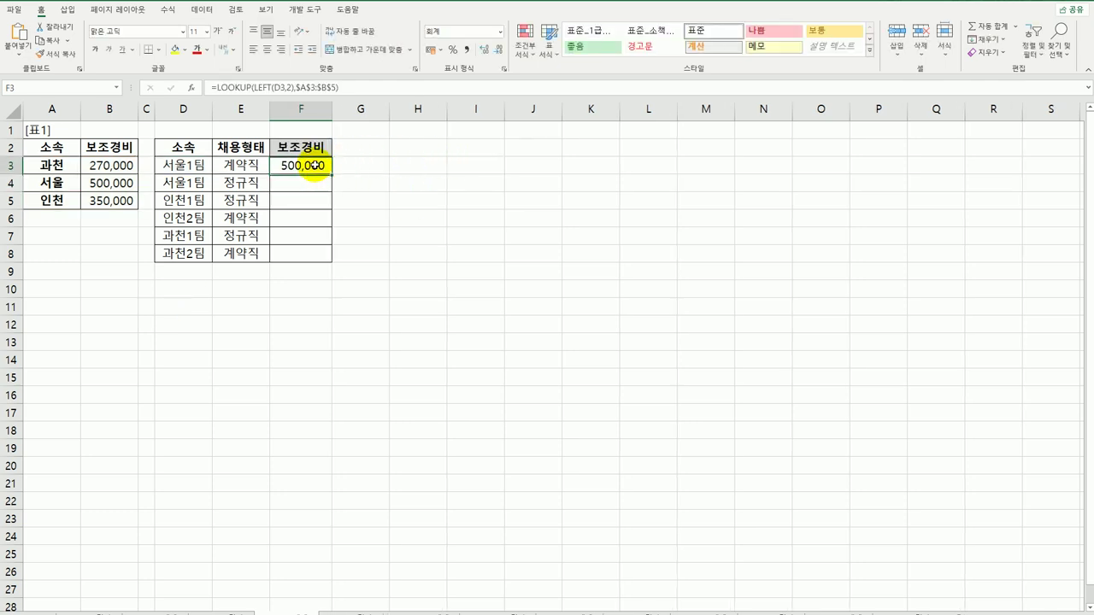
double_click(333, 173)
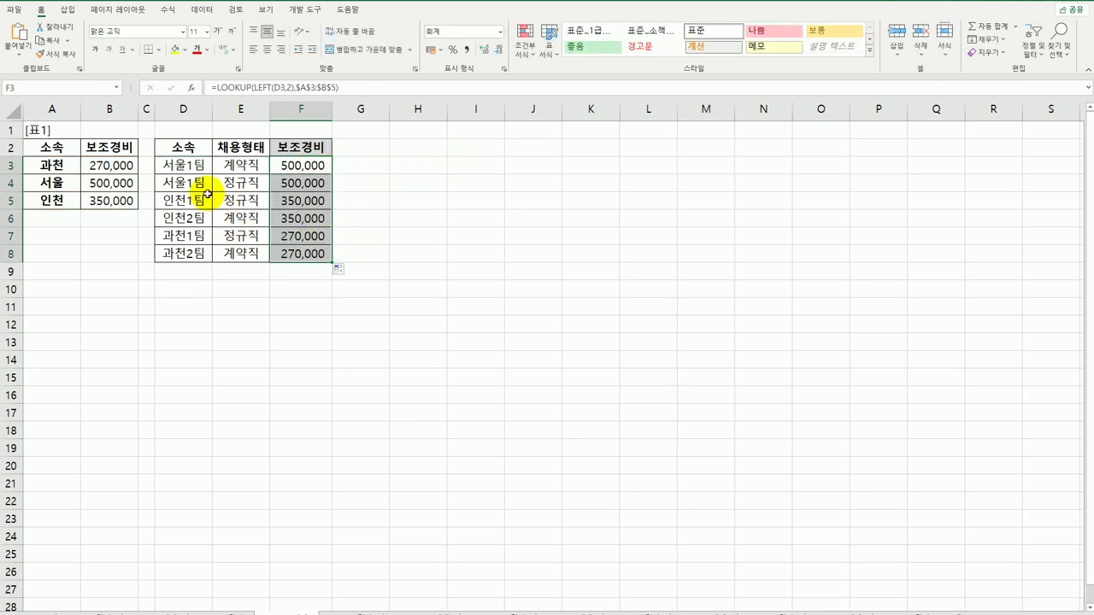
- Check the 보조경비 results for the 서울, 인천 and 과천 teams against the lookup table in A3:B5
left_click(194, 169)
left_click_drag(51, 165, 91, 206)
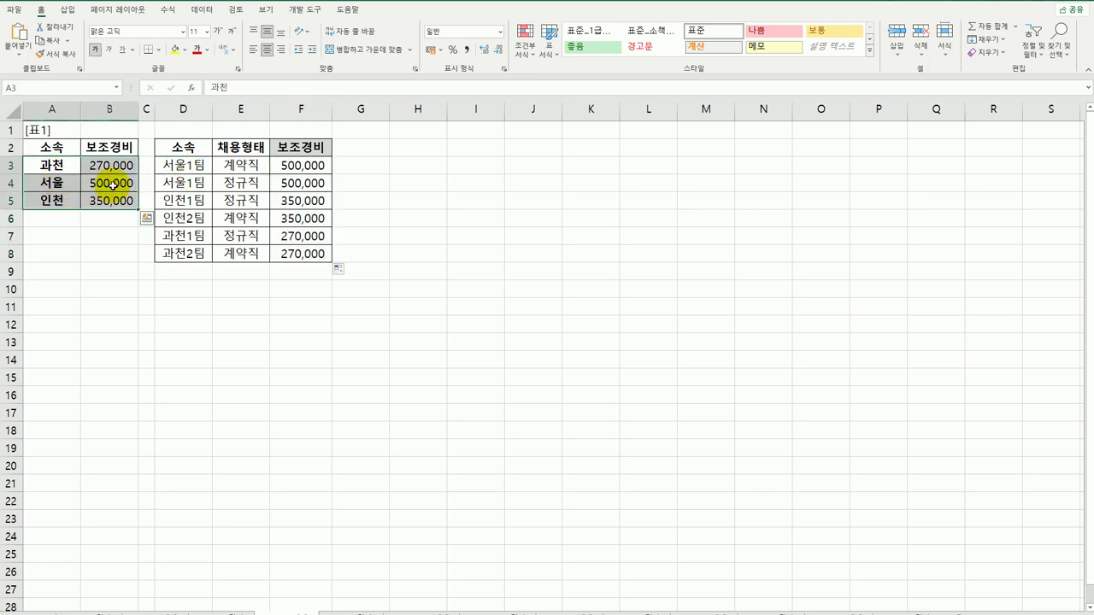
left_click(301, 167)
left_click(183, 200)
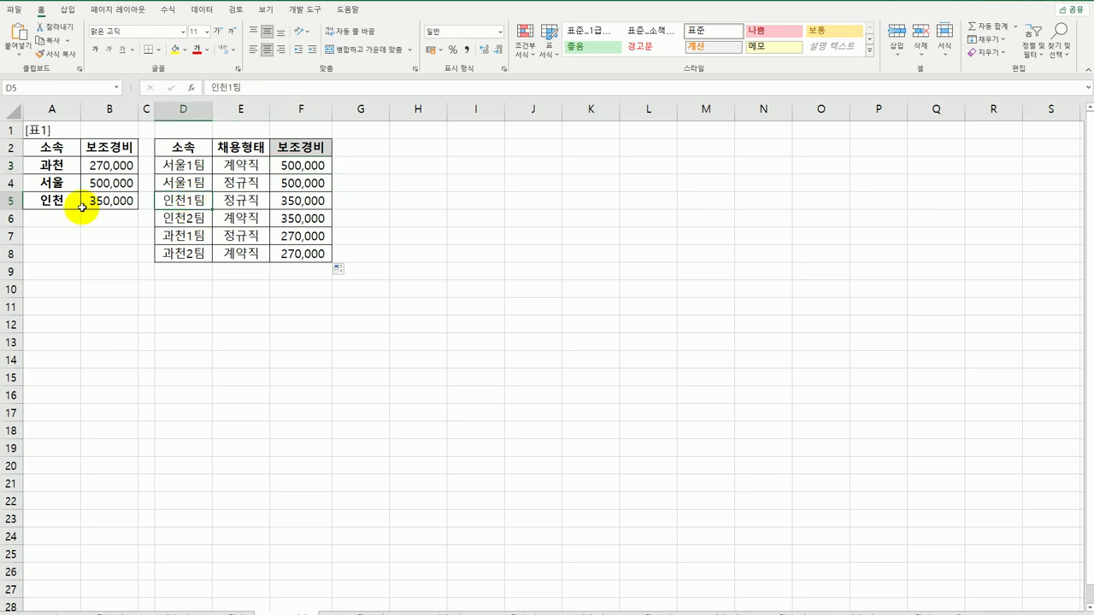
left_click_drag(52, 165, 109, 201)
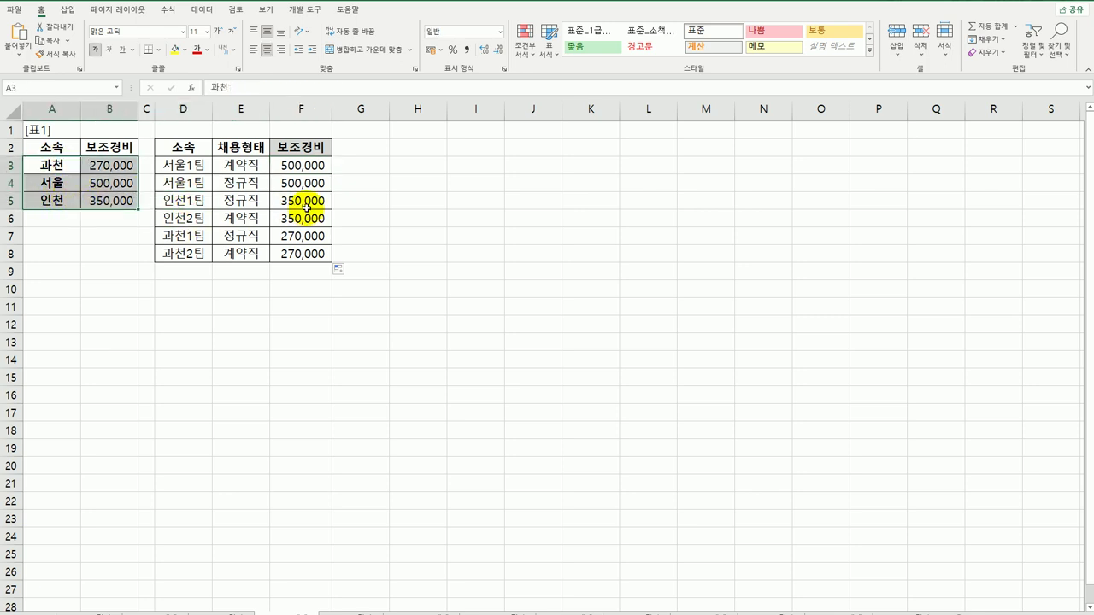
left_click(300, 253)
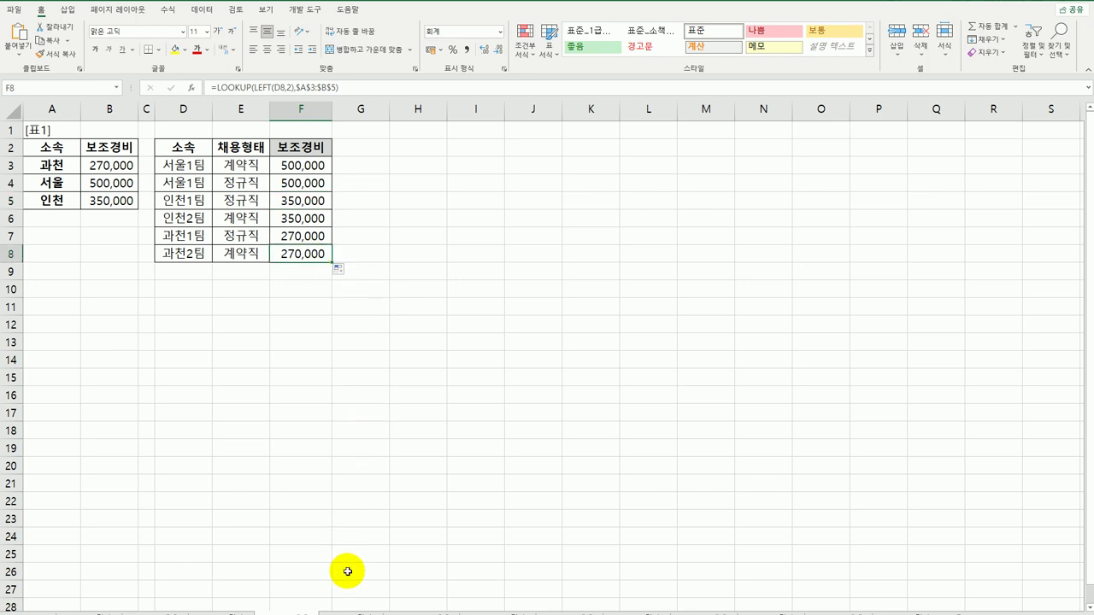
- Open the next worksheet with the completed 보조경비 table and autofit the width of column F
left_click(350, 602)
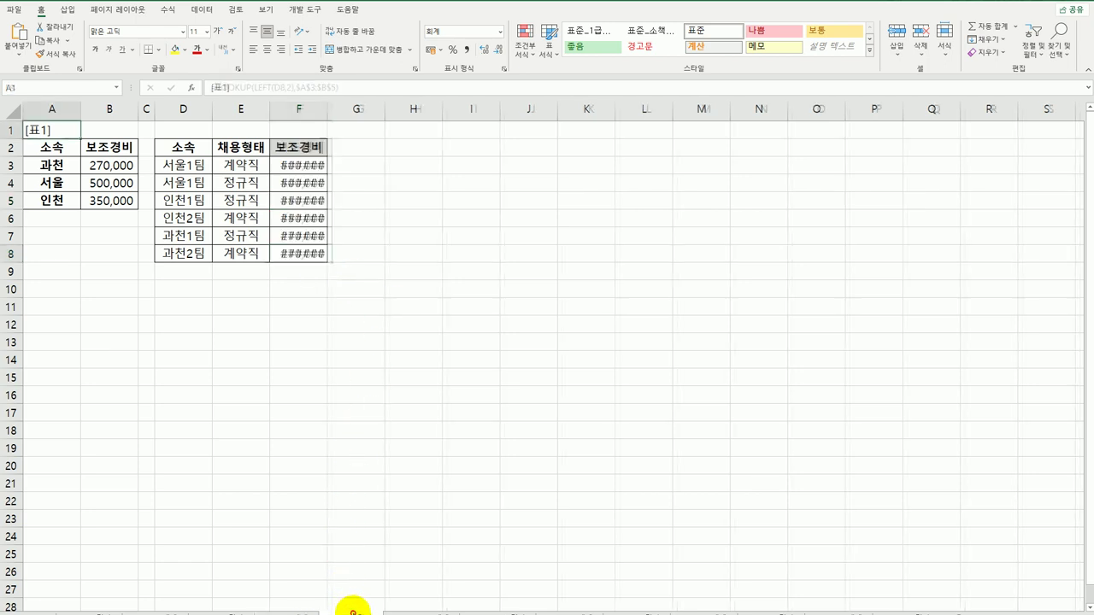
double_click(327, 108)
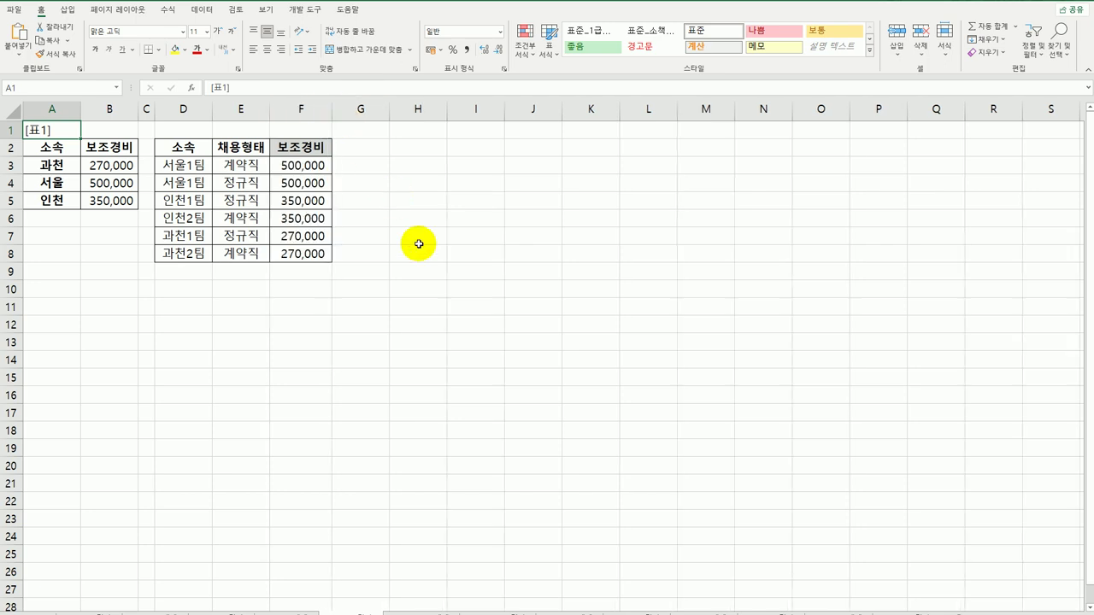
- On the TRANSPOSE 함수 worksheet, fill B10:F11 with the array formula =TRANSPOSE(B4:C8)
left_click(425, 608)
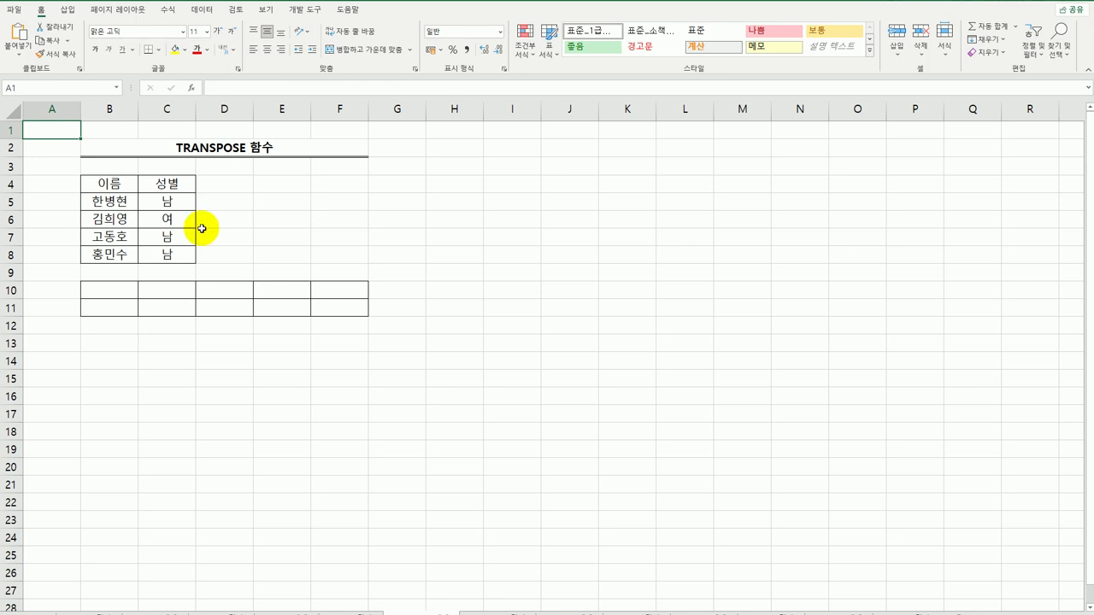
left_click_drag(110, 183, 354, 307)
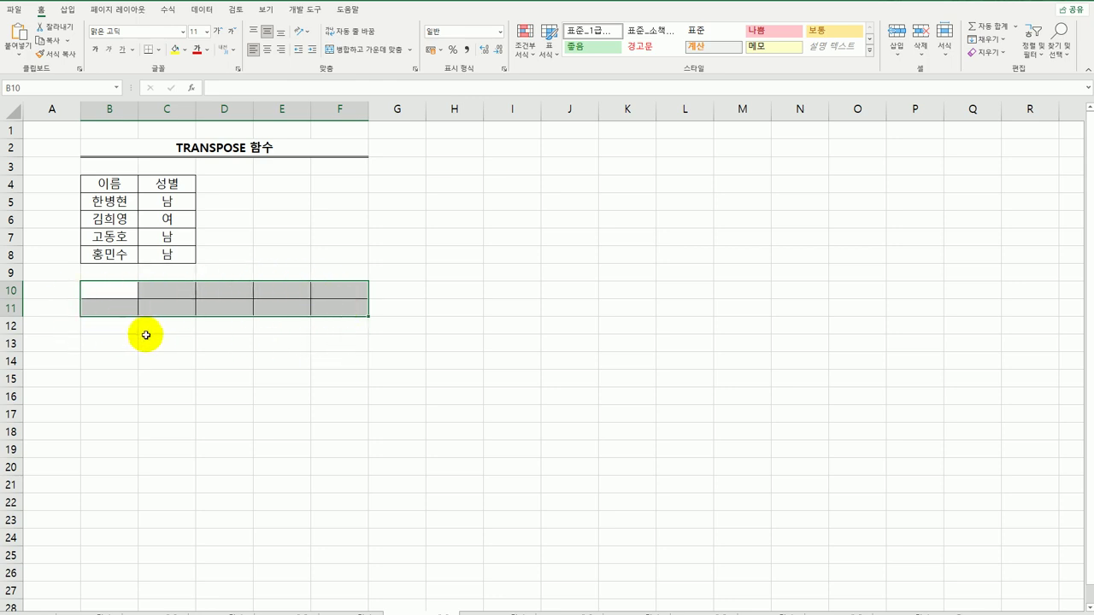
type("=t")
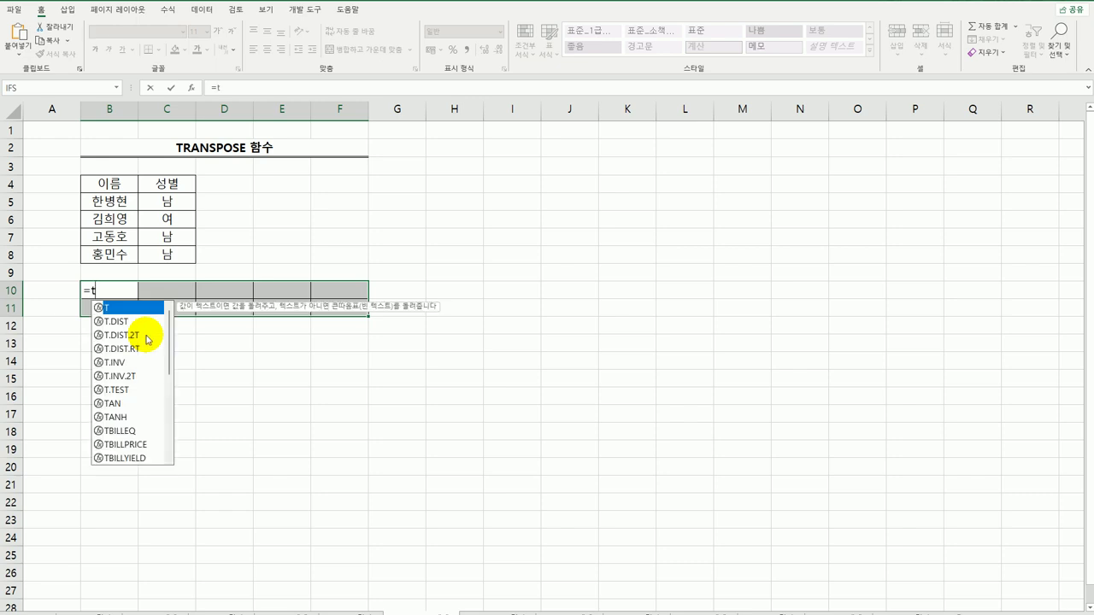
type("r")
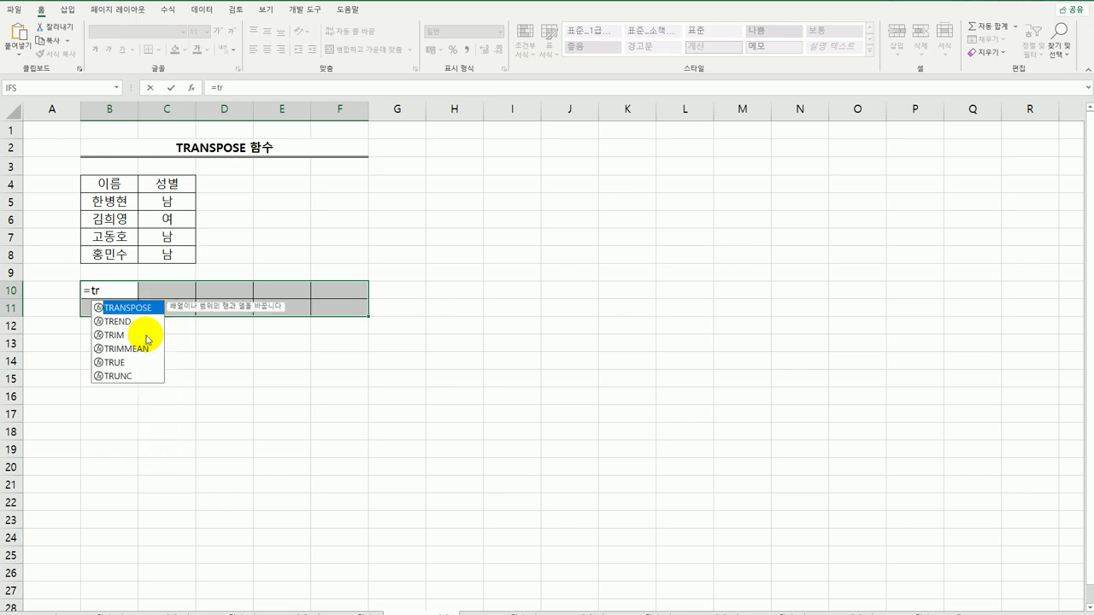
double_click(143, 307)
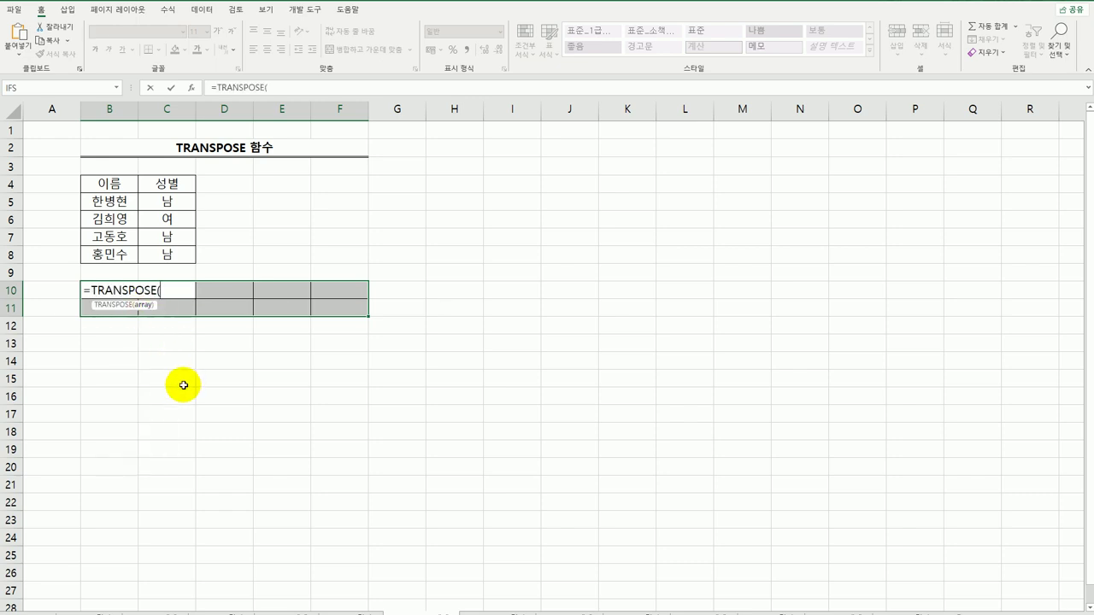
left_click_drag(106, 184, 164, 255)
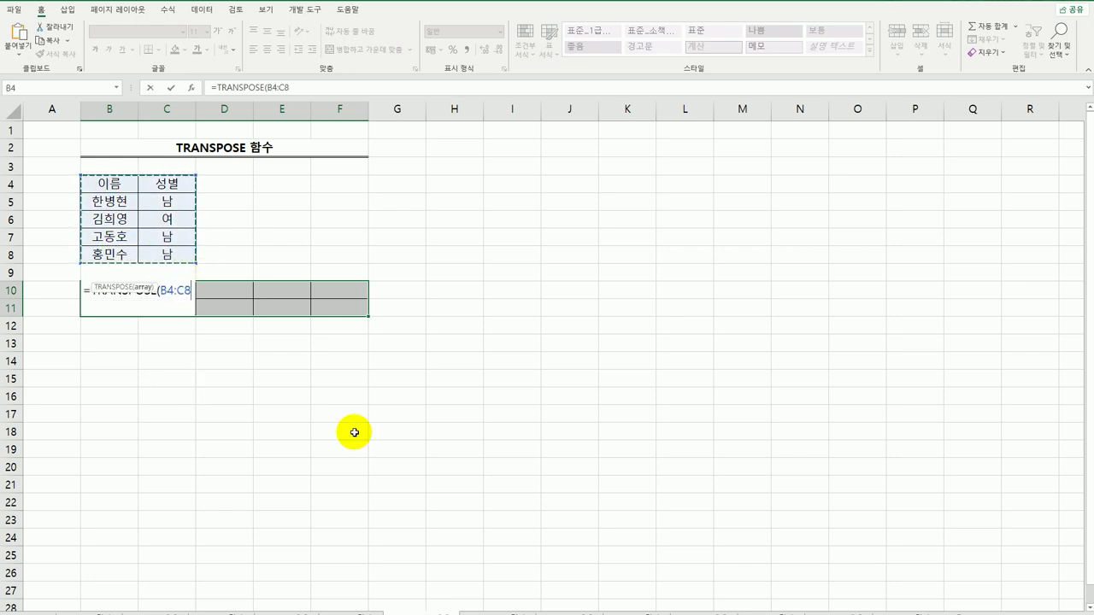
type(")")
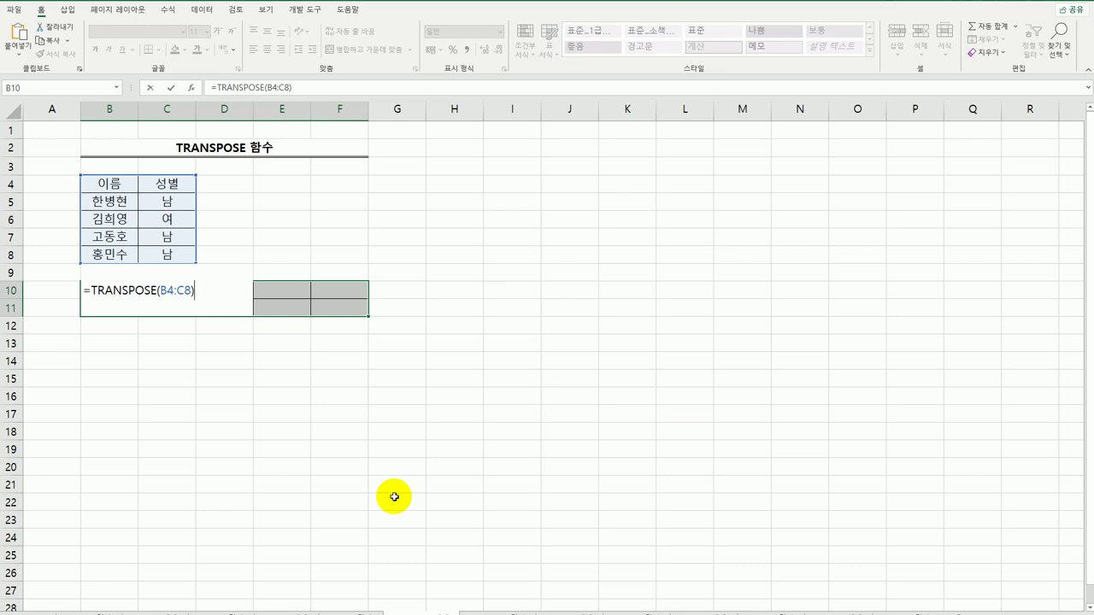
key("ctrl+shift+Return")
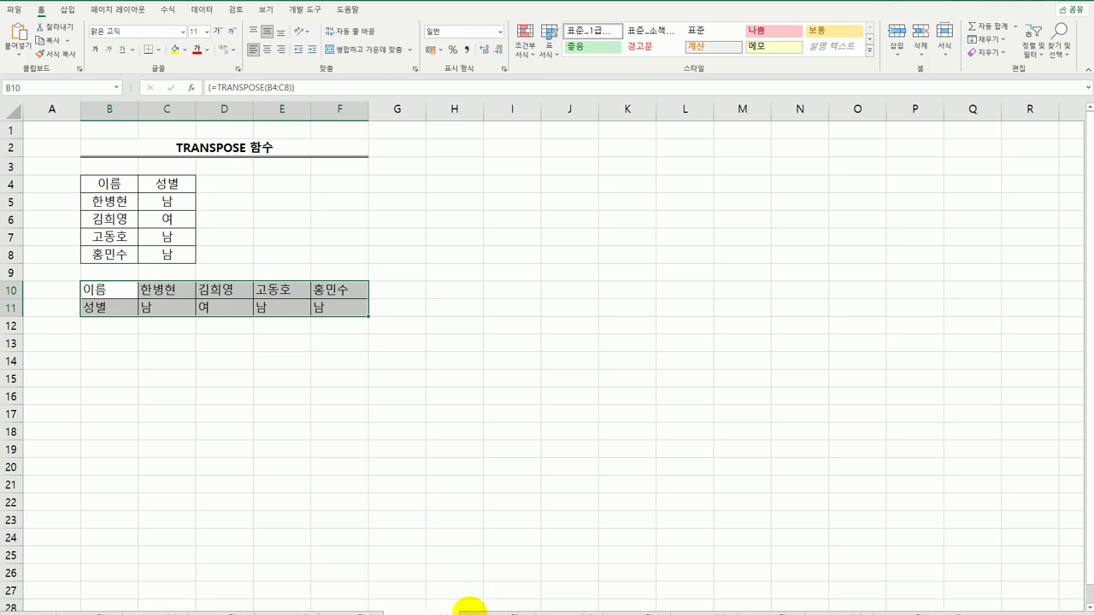
- Open the blank worksheet for the ADDRESS exercise and enter =ADDRESS(1,2) in cell A1
left_click(470, 608)
left_click(550, 609)
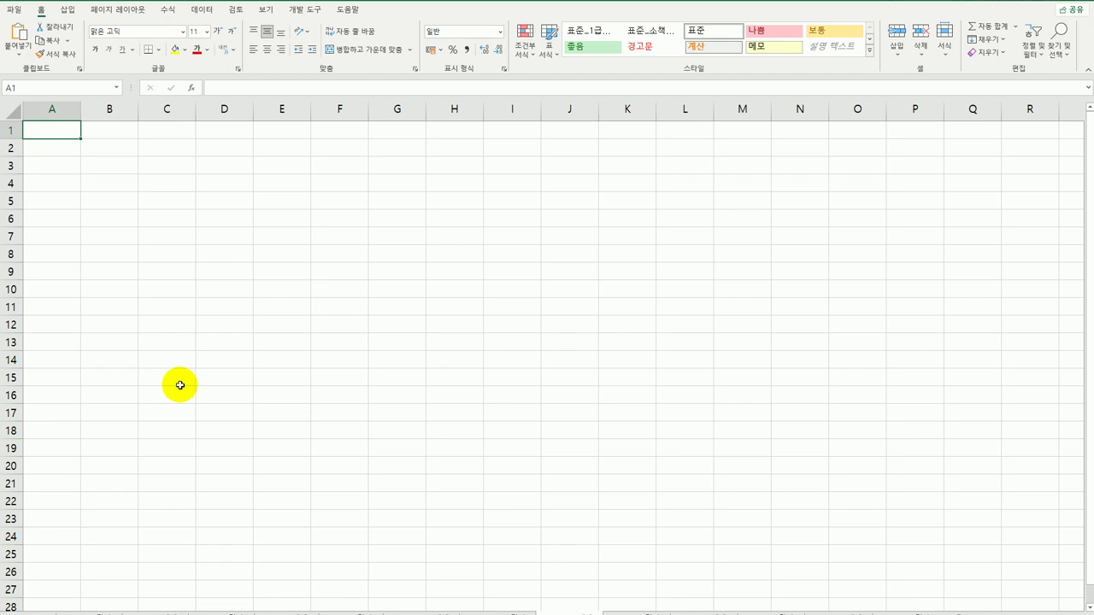
type("=")
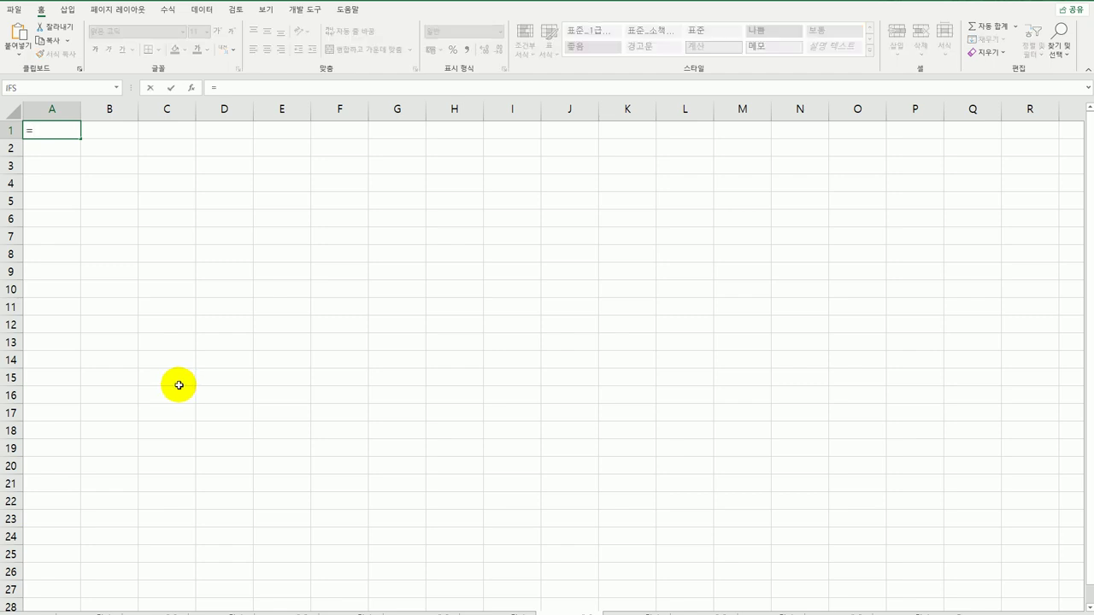
type("ad")
key("Tab")
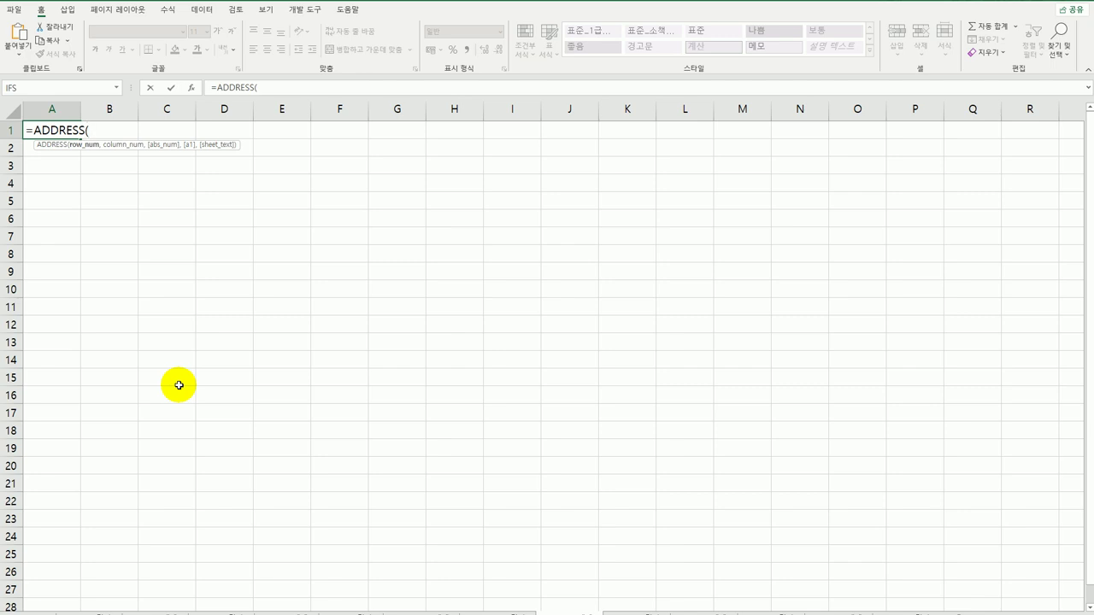
type("1,")
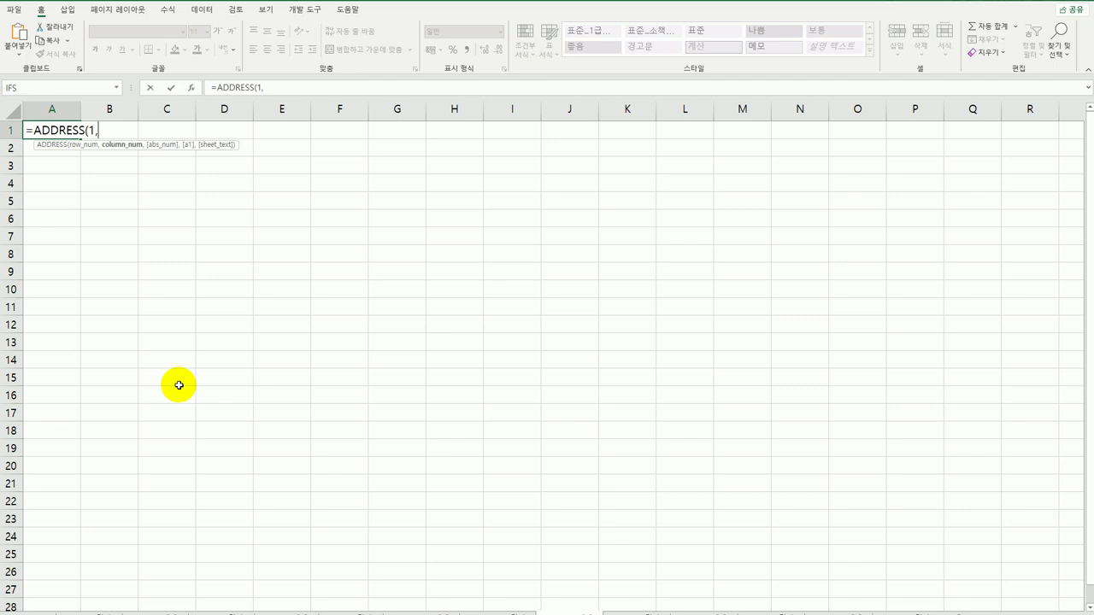
type("2)")
key("Return")
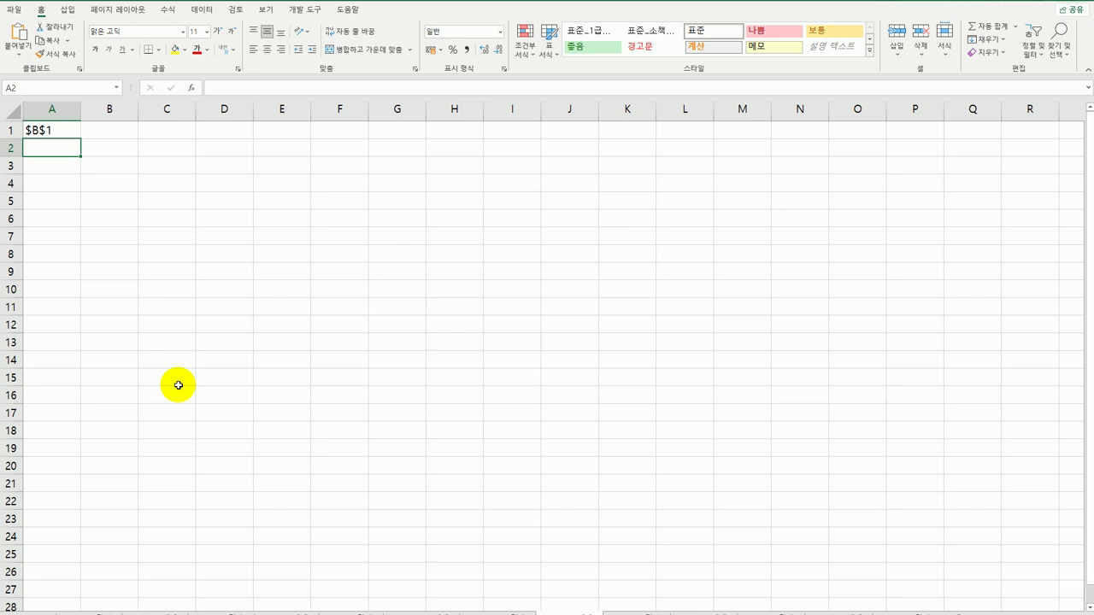
- Enter =ADDRESS(4,3,2) in cell A2, choosing the absolute row/relative column reference type (2 - 절대 행/상대 열)
type("=")
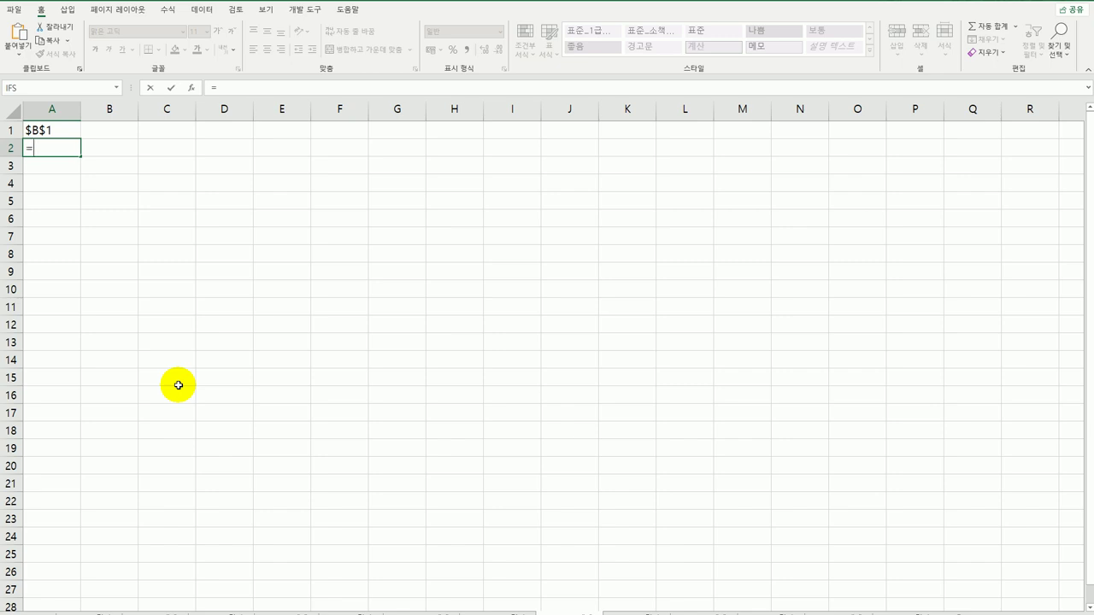
type("ad")
key("Tab")
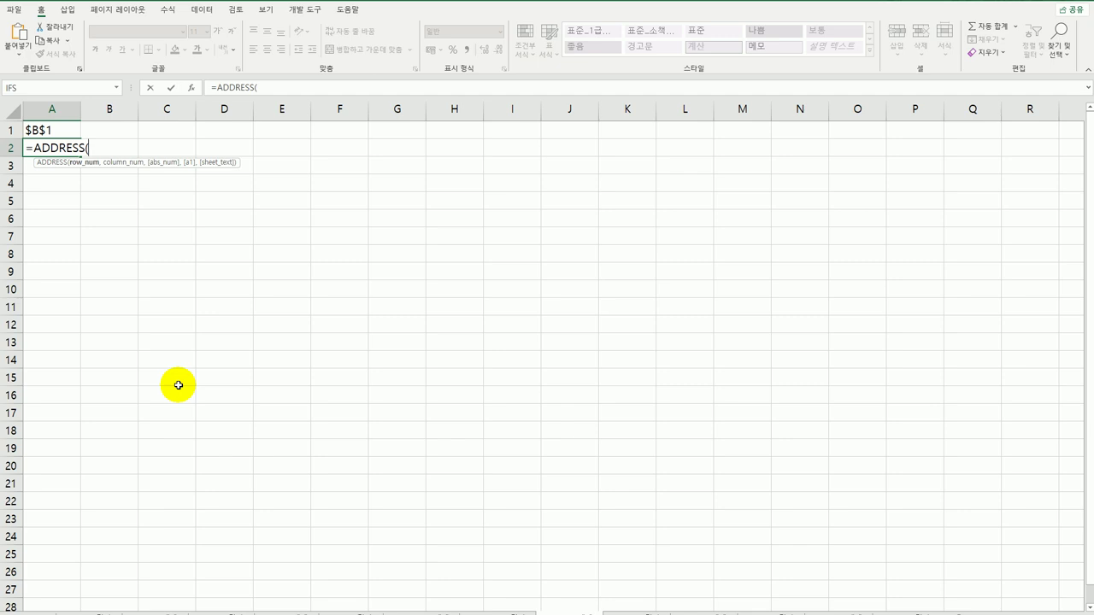
type("4,")
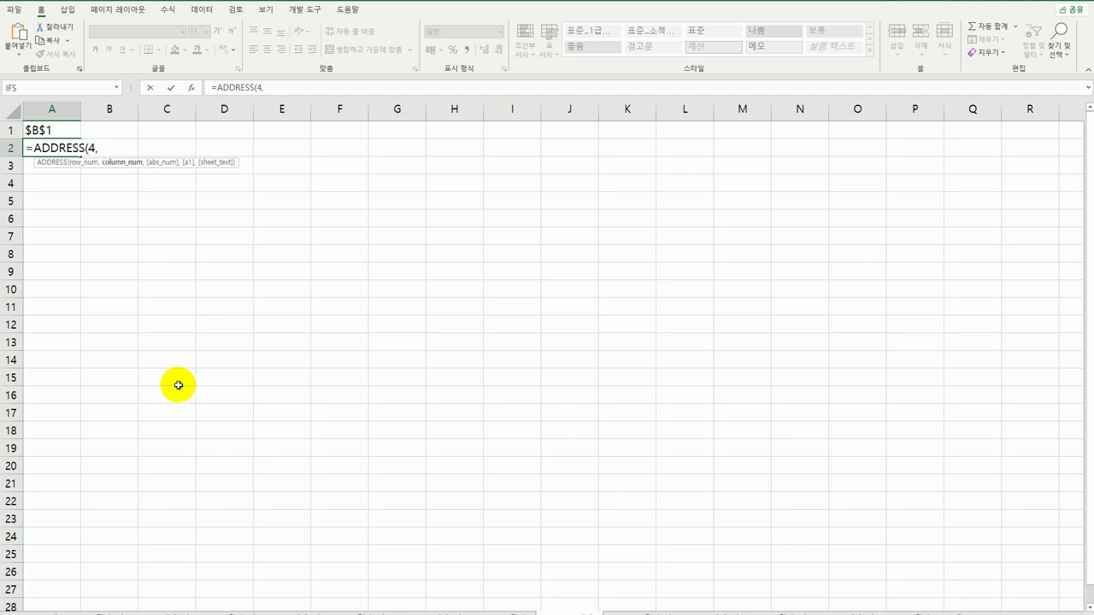
type("3)")
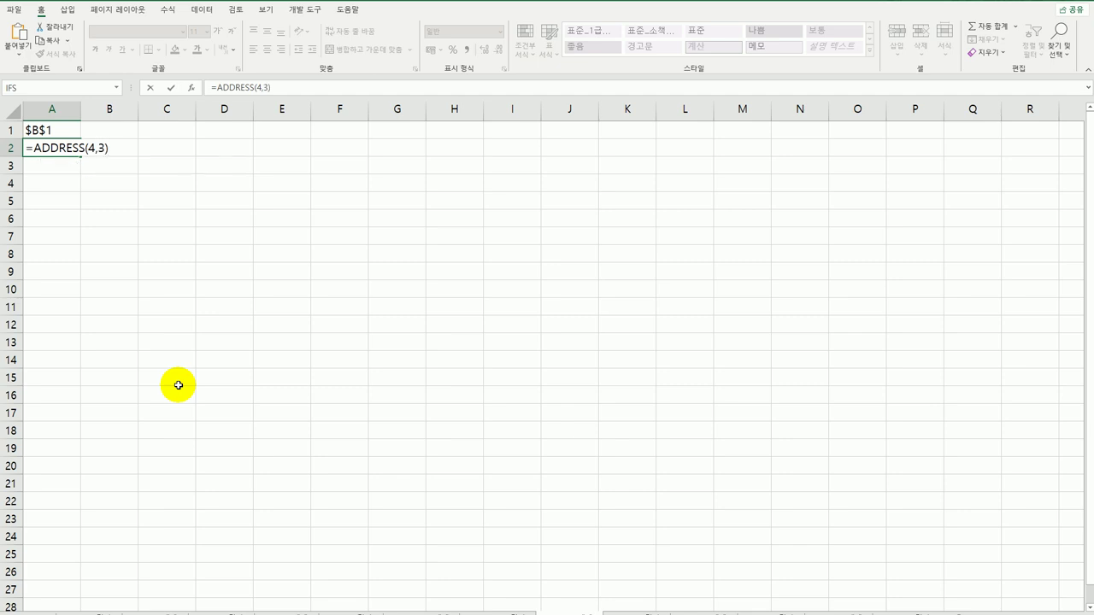
key("BackSpace")
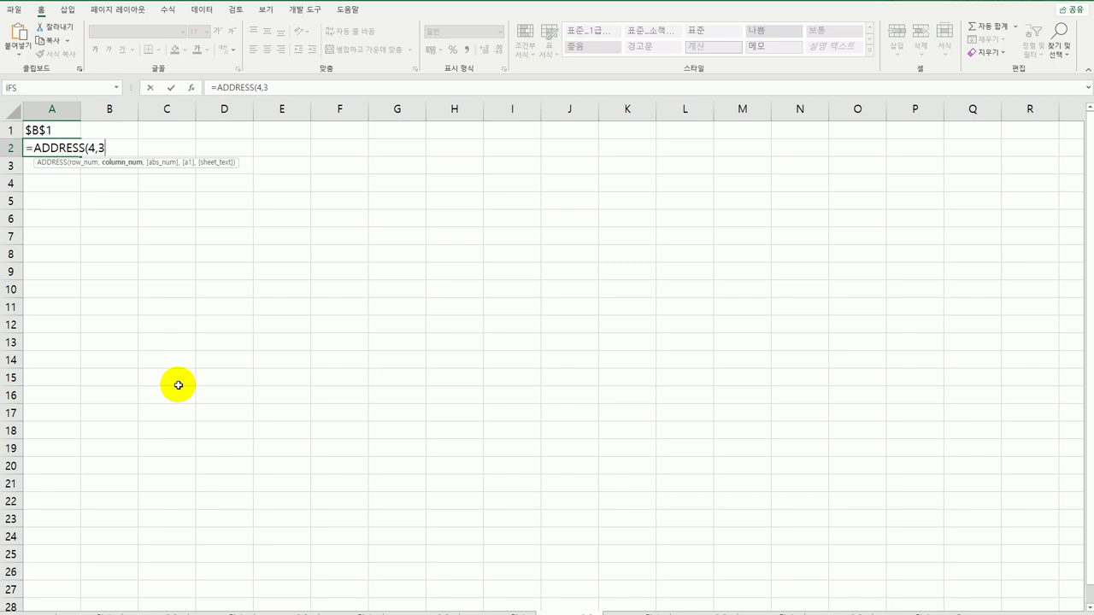
type(",")
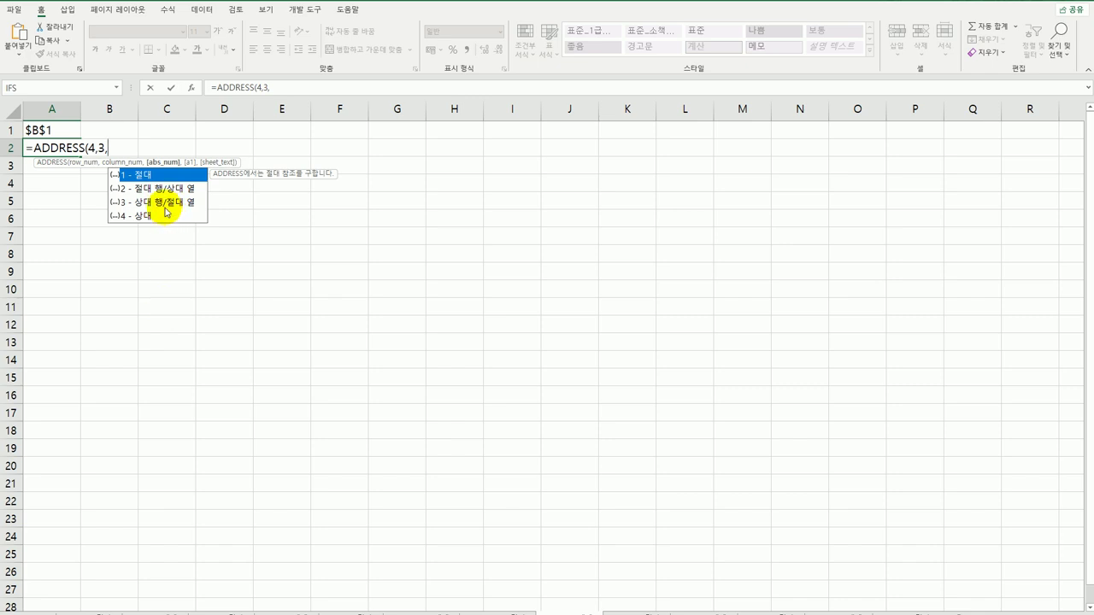
left_click(146, 178)
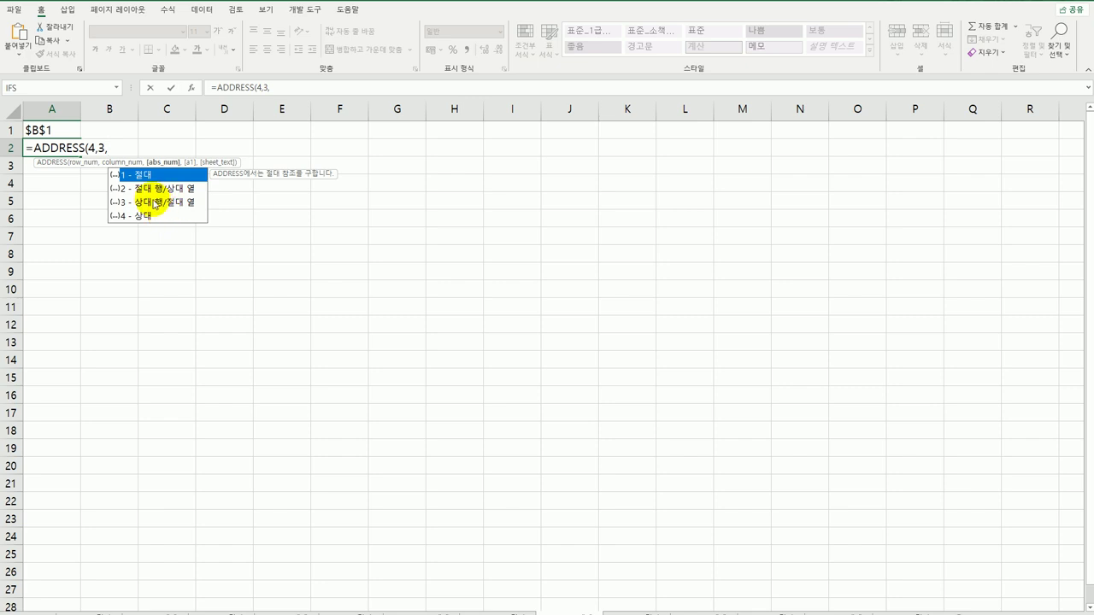
left_click(156, 195)
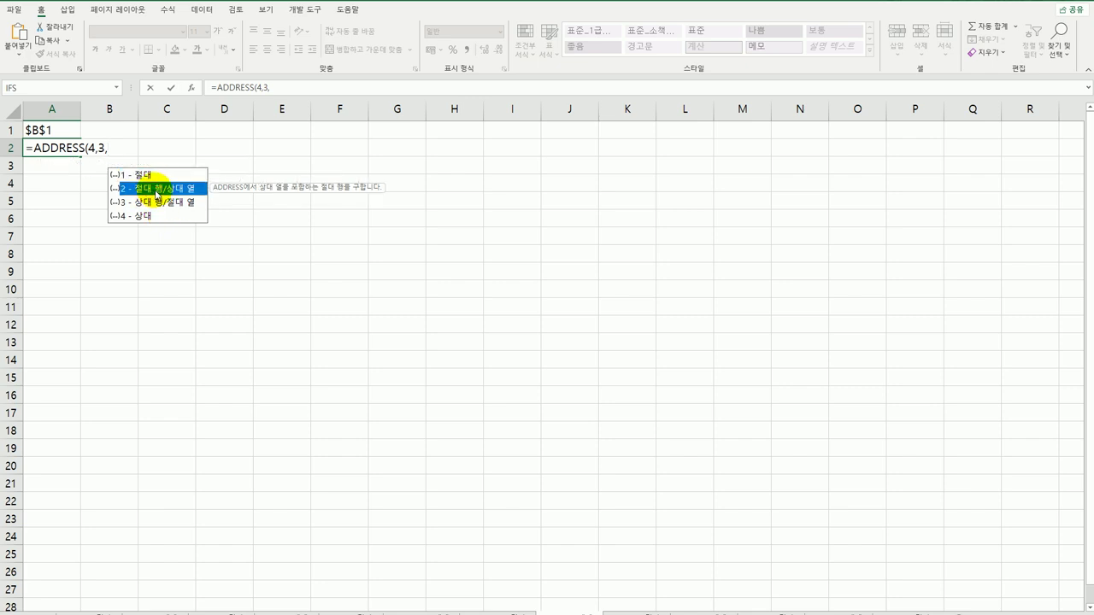
double_click(158, 196)
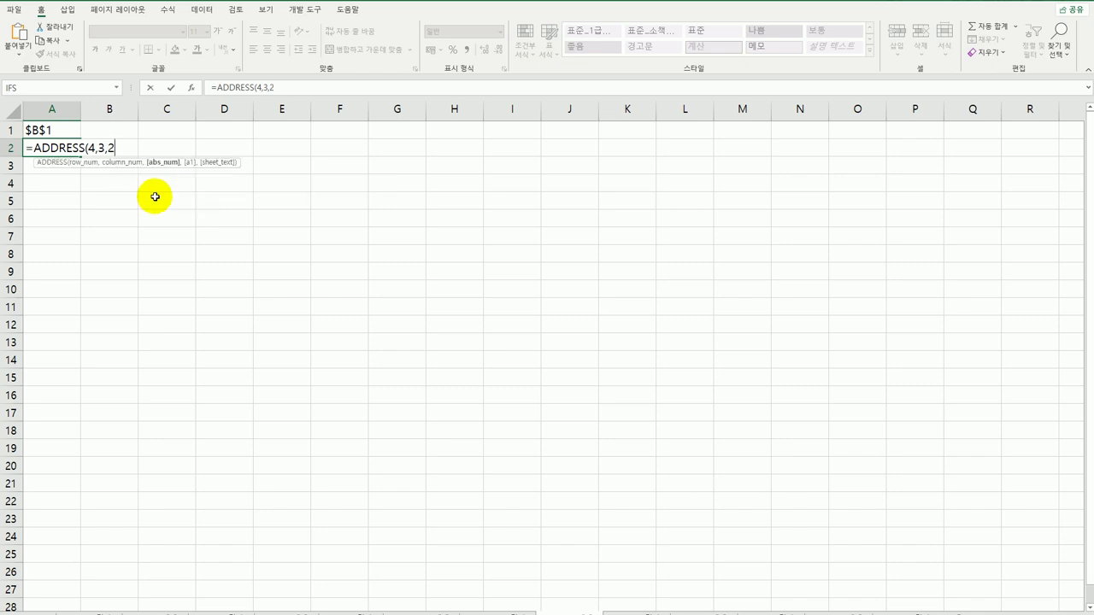
type(")")
key("Return")
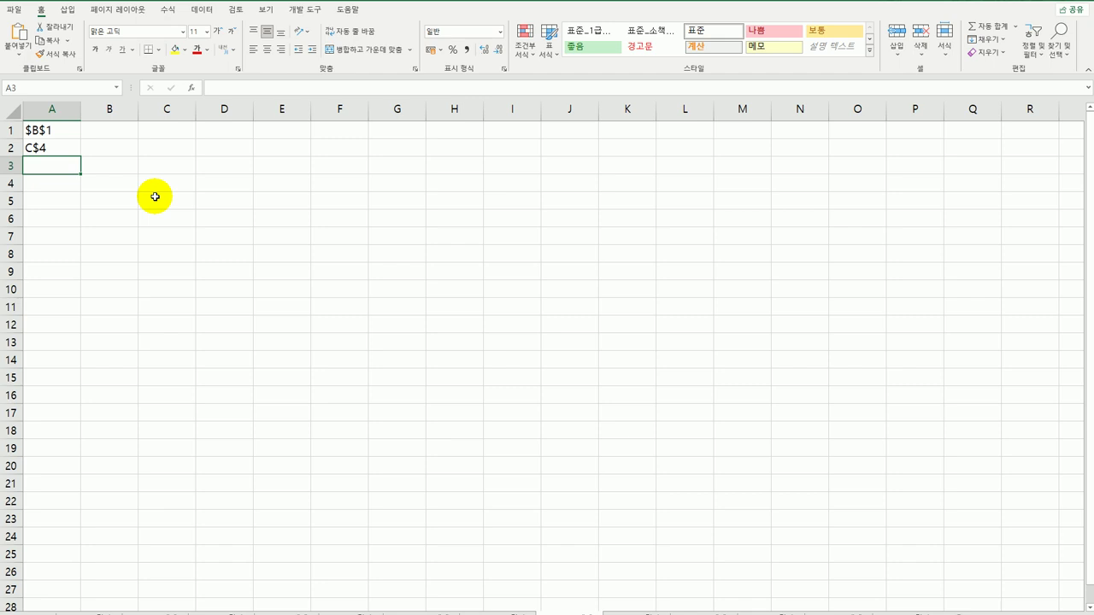
- Enter =ADDRESS(2,4,,,"AREAS(예제)") in cell A3 and autofit the width of column A
type("=ad")
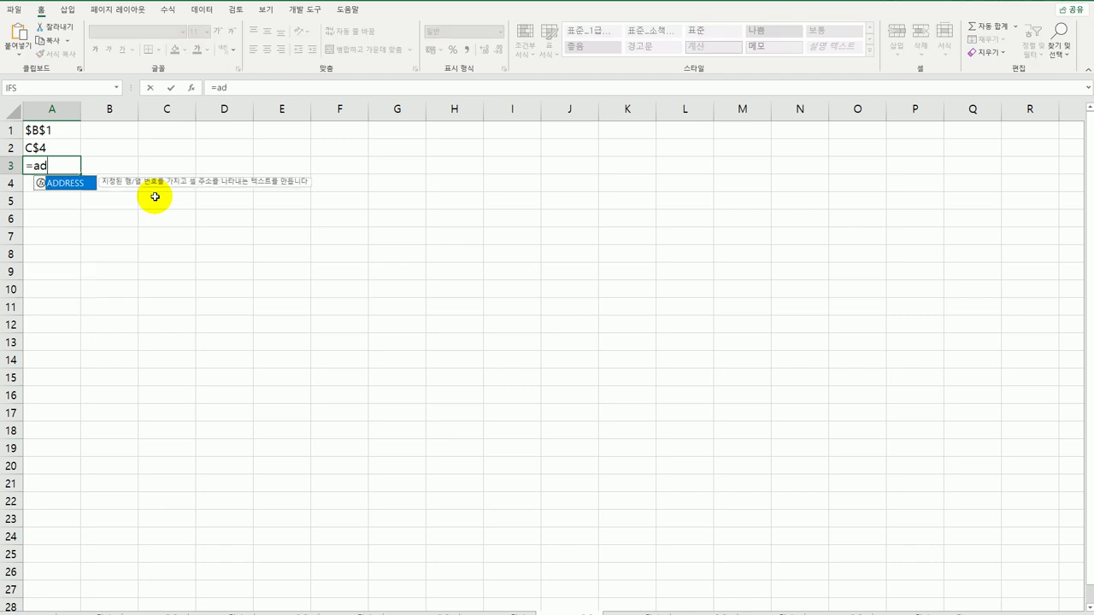
key("Tab")
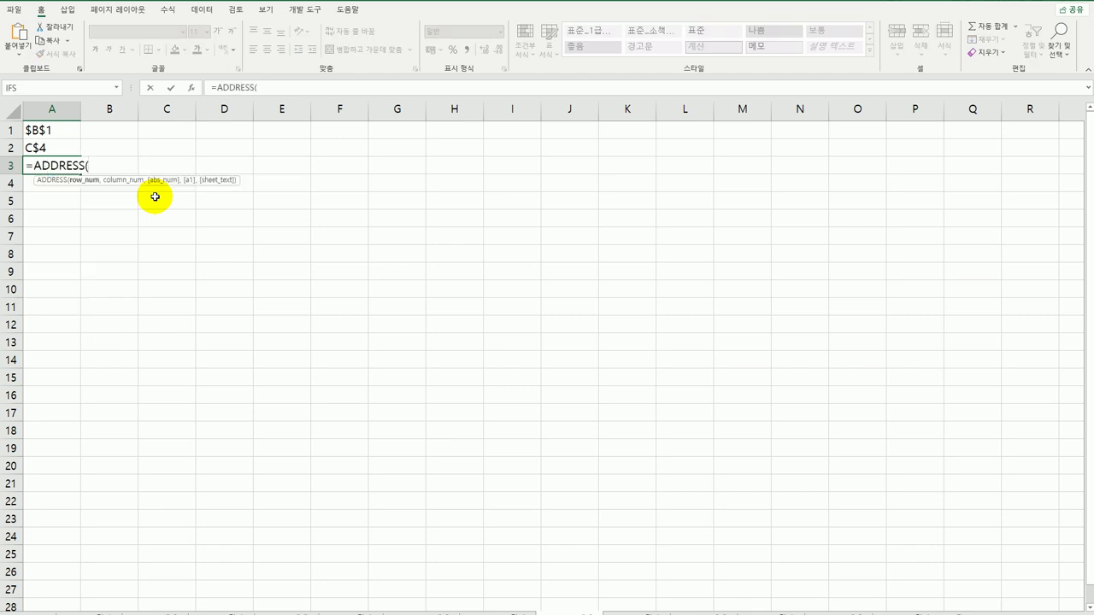
type("2,")
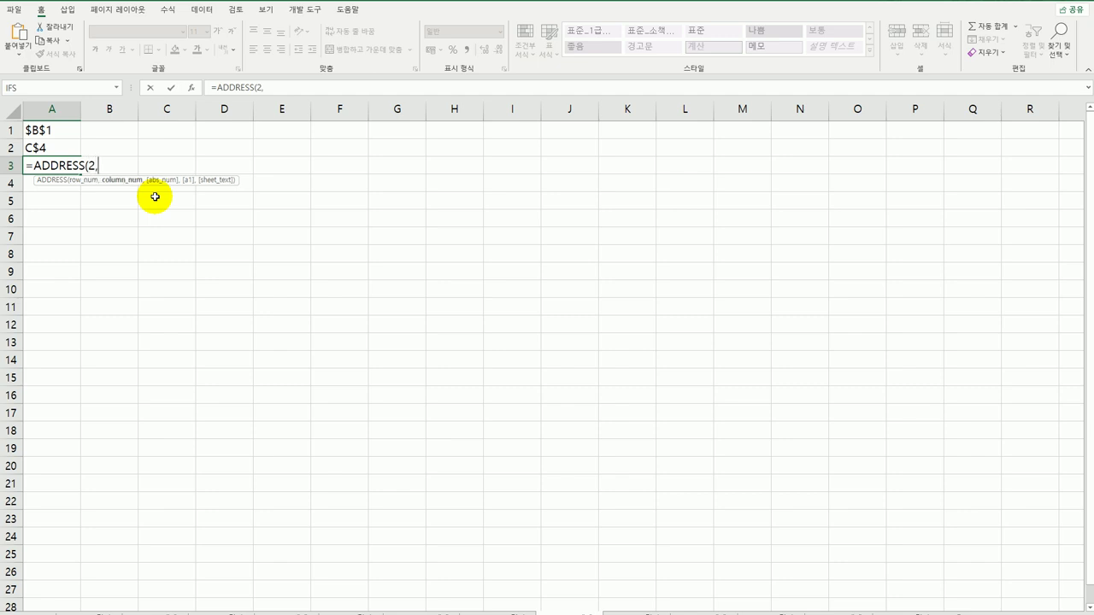
type("4,")
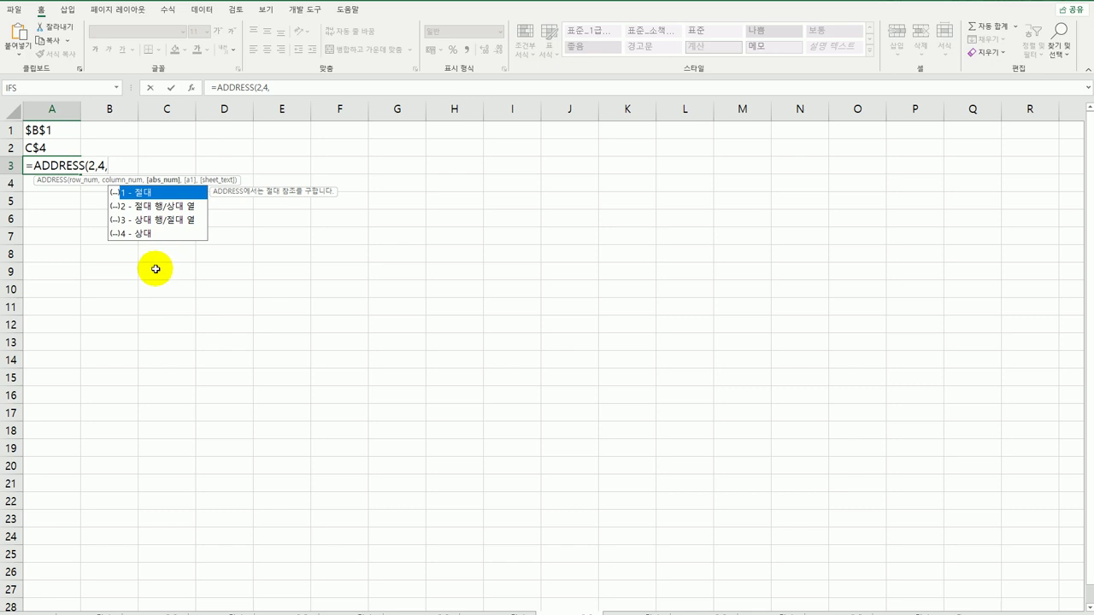
type(",")
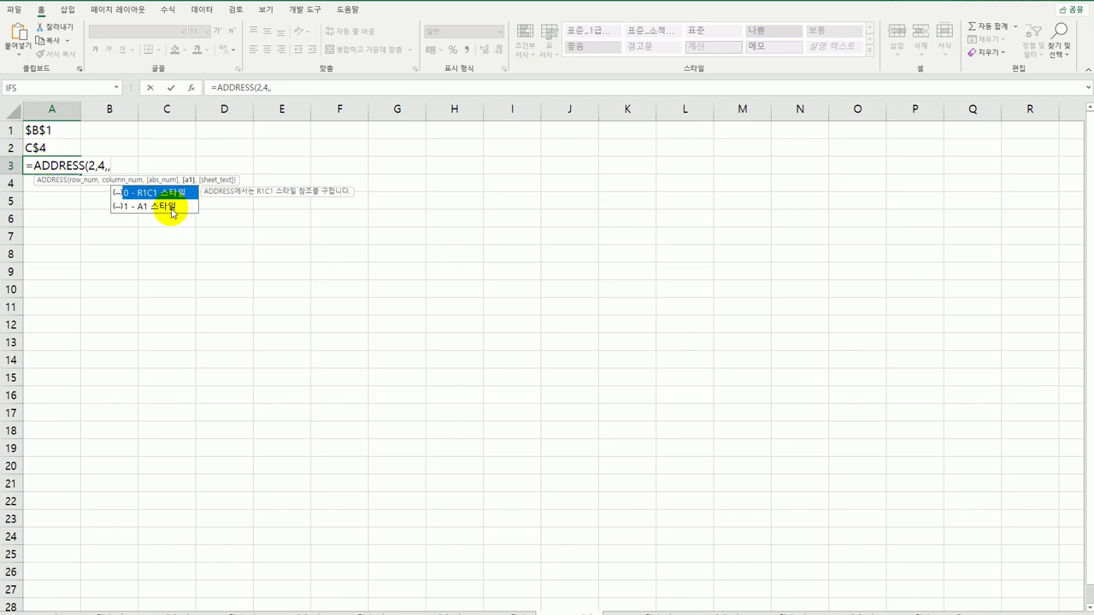
type(",")
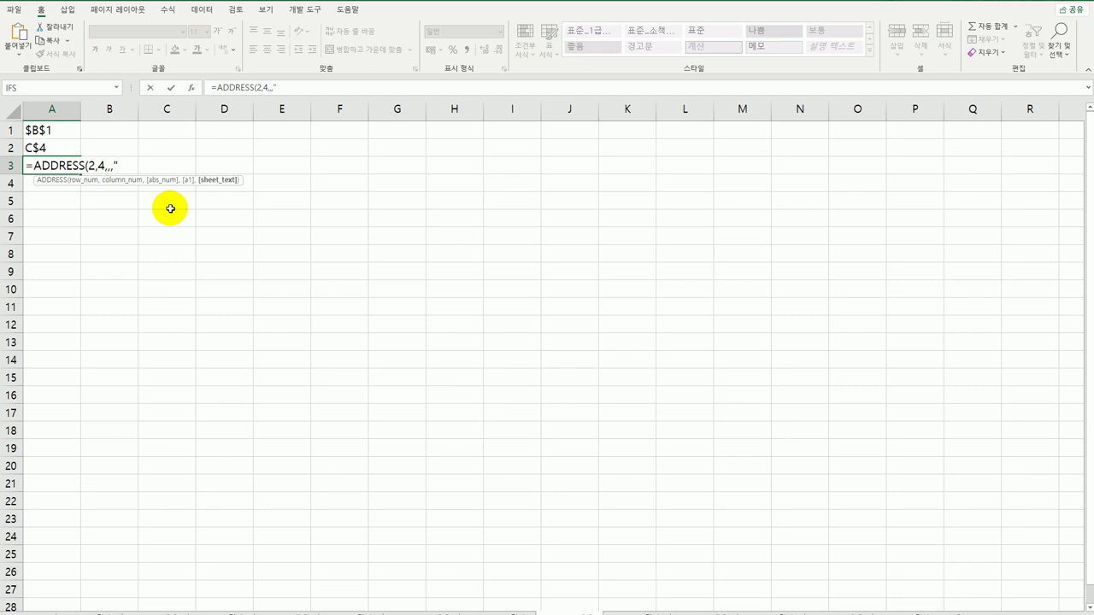
type("ㅁ")
key("BackSpace")
type("AREAS(예제)")
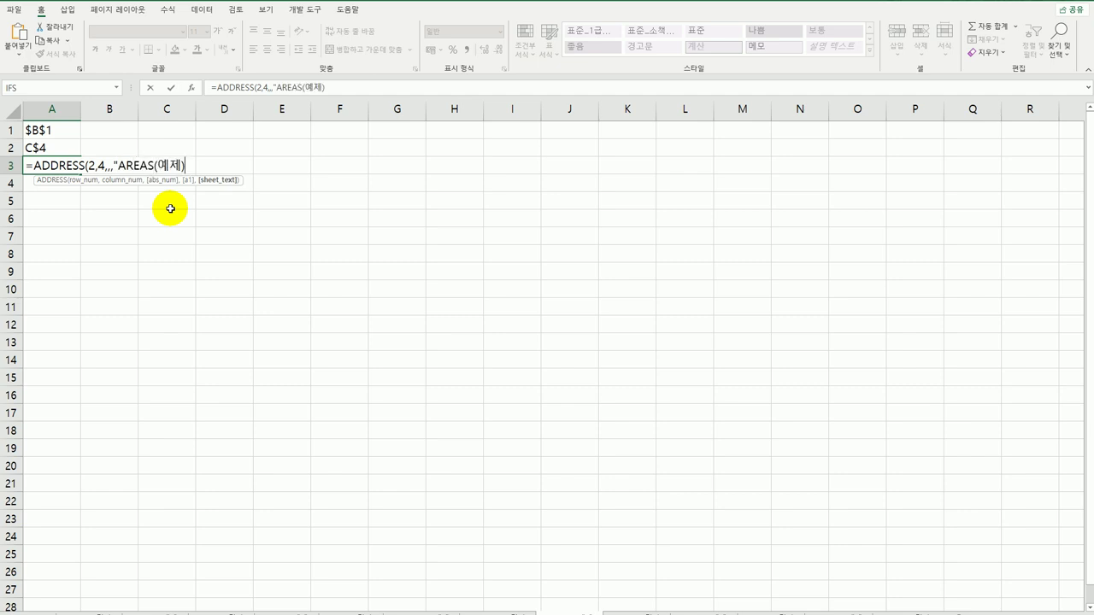
type("\")")
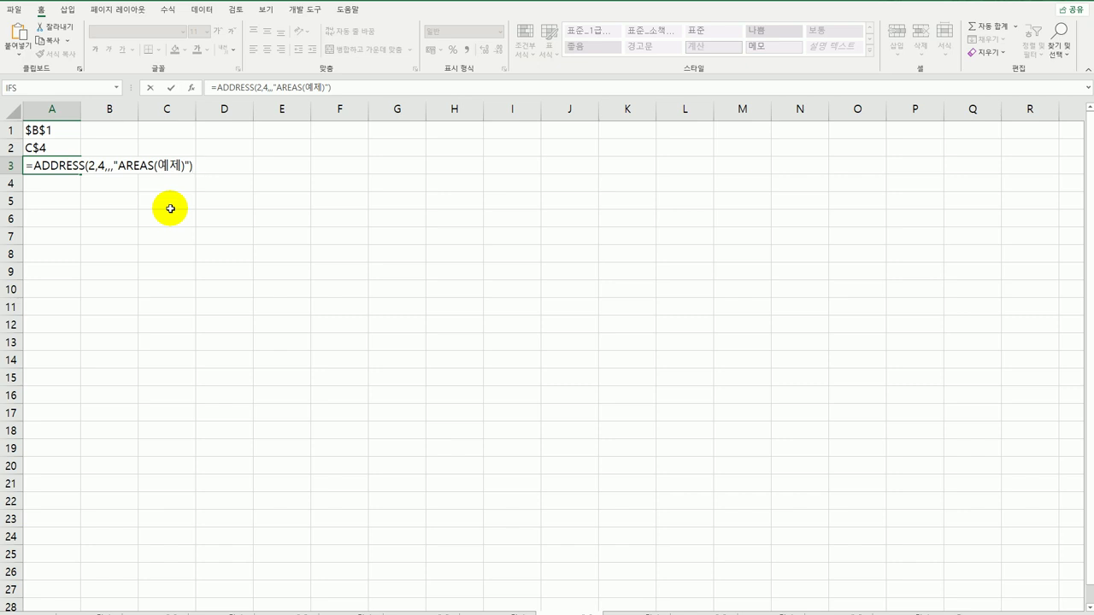
key("Return")
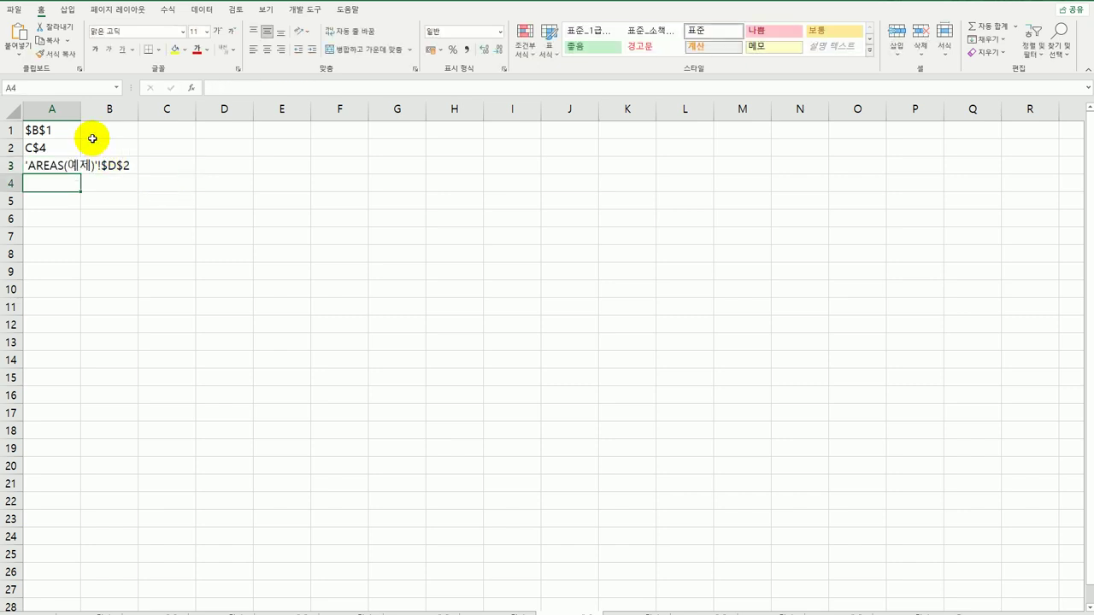
double_click(82, 109)
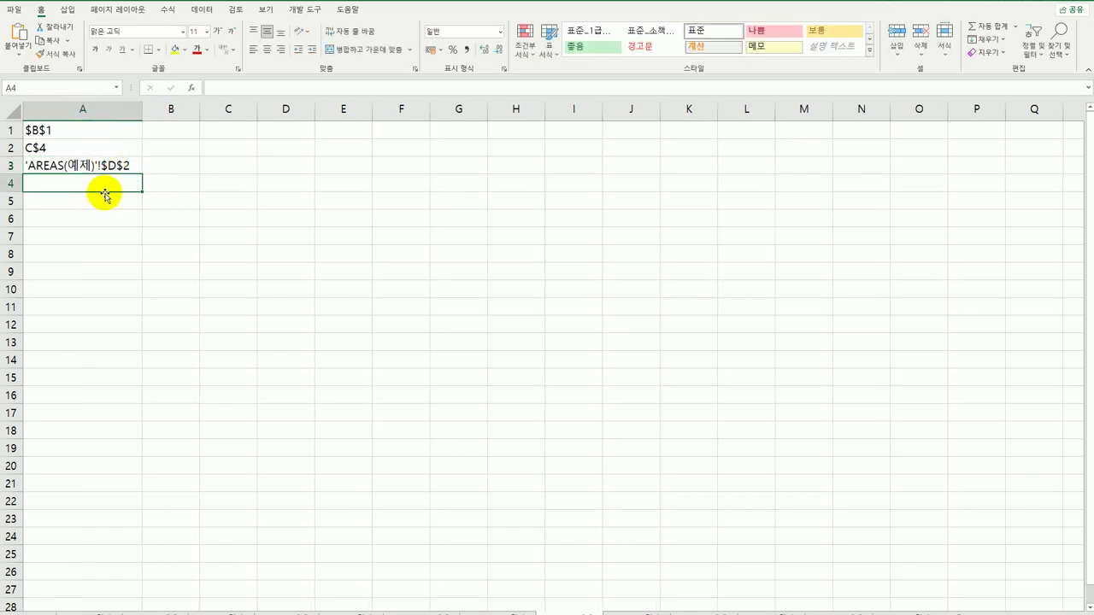
left_click(107, 167)
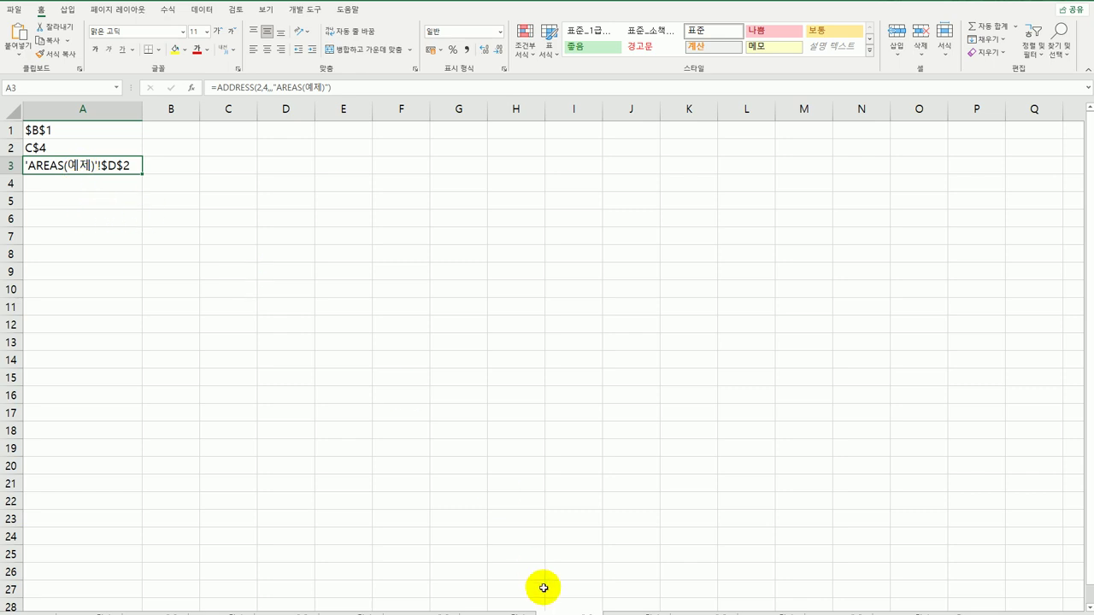
- Open the worksheet with the empty 열번호 row and enter =COLUMN() in cell A3
left_click(632, 609)
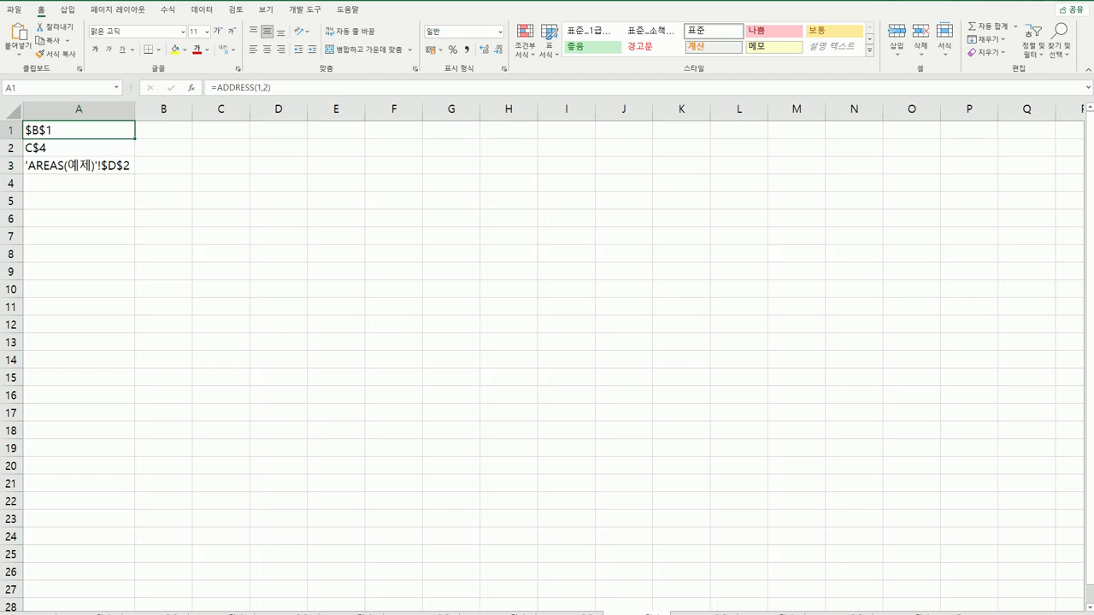
left_click(671, 609)
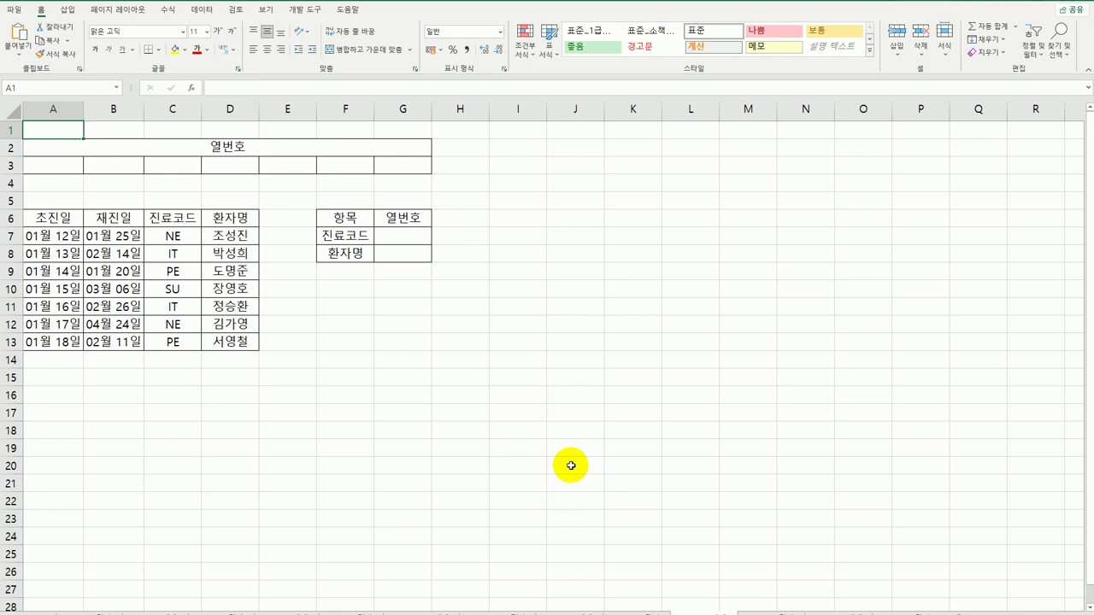
left_click(77, 168)
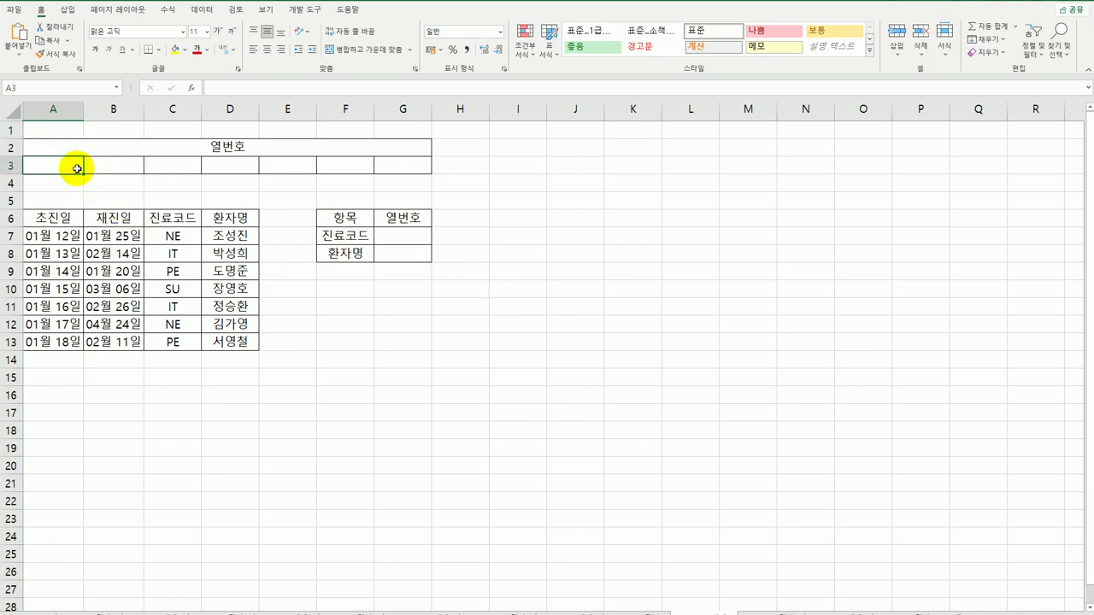
mouse_move(77, 169)
left_mouse_down()
mouse_move(380, 164)
mouse_move(80, 153)
mouse_move(68, 165)
left_mouse_up()
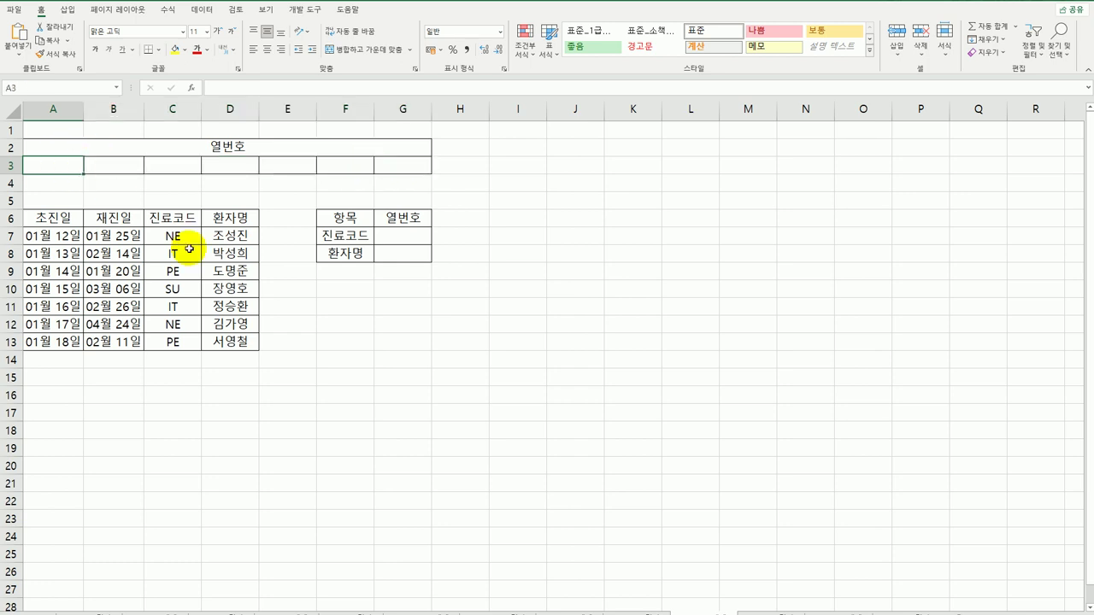
type("=ㅊ")
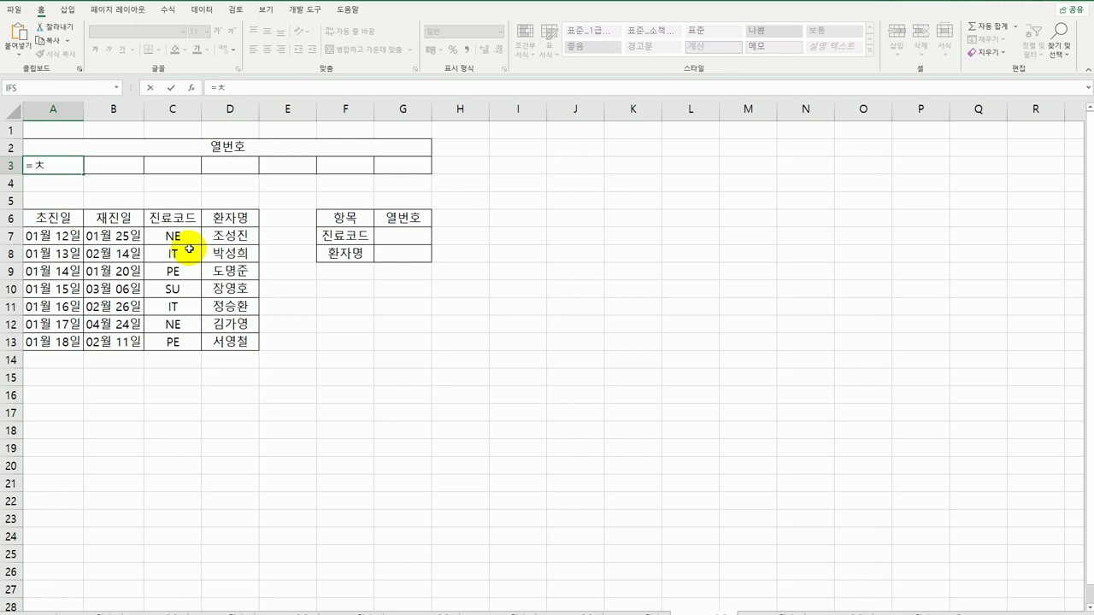
key("BackSpace")
type("COU")
key("BackSpace")
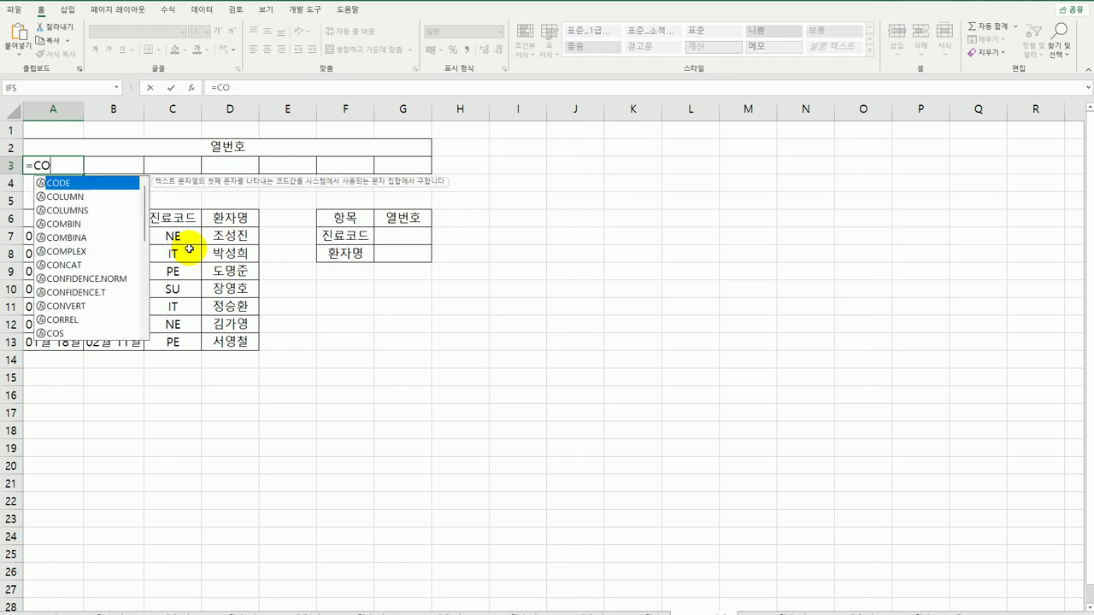
type("L")
key("Tab")
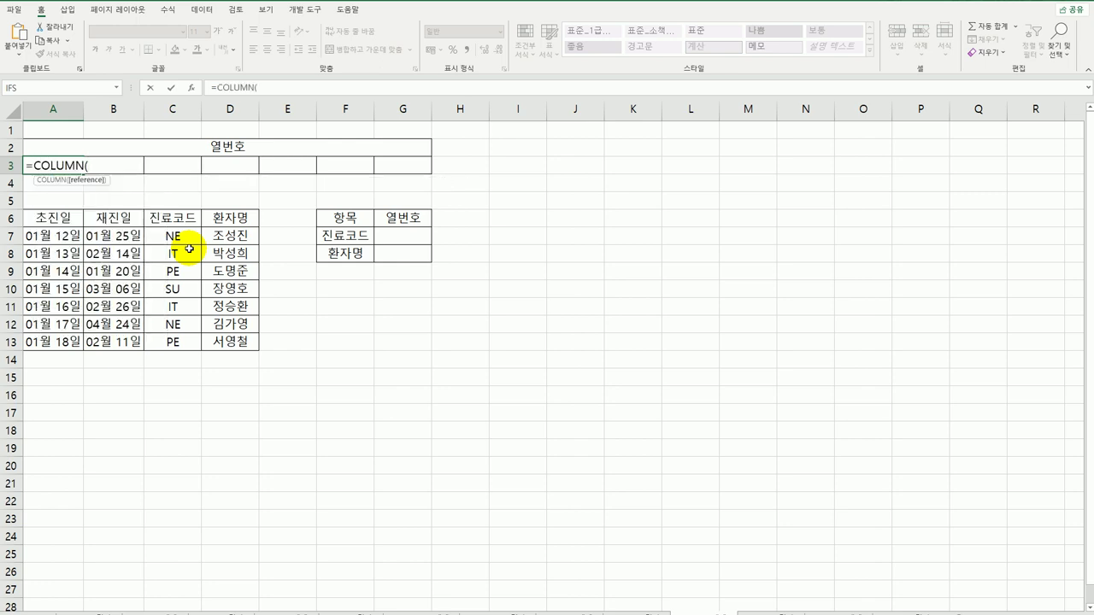
type(")")
key("Return")
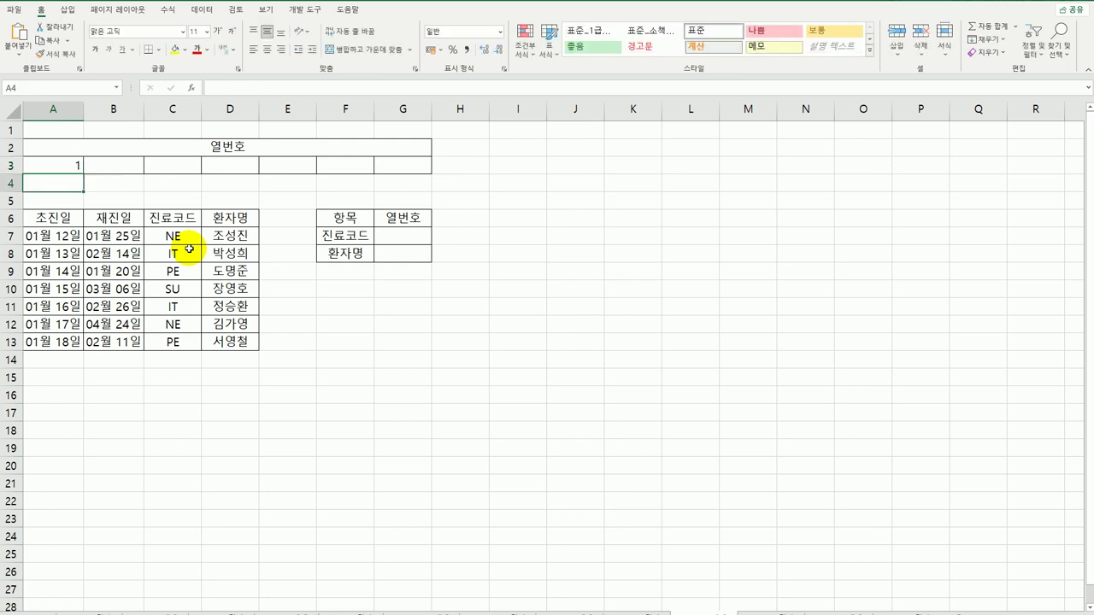
- Fill the COLUMN formula from A3 across the 열번호 row to G3
left_click(80, 167)
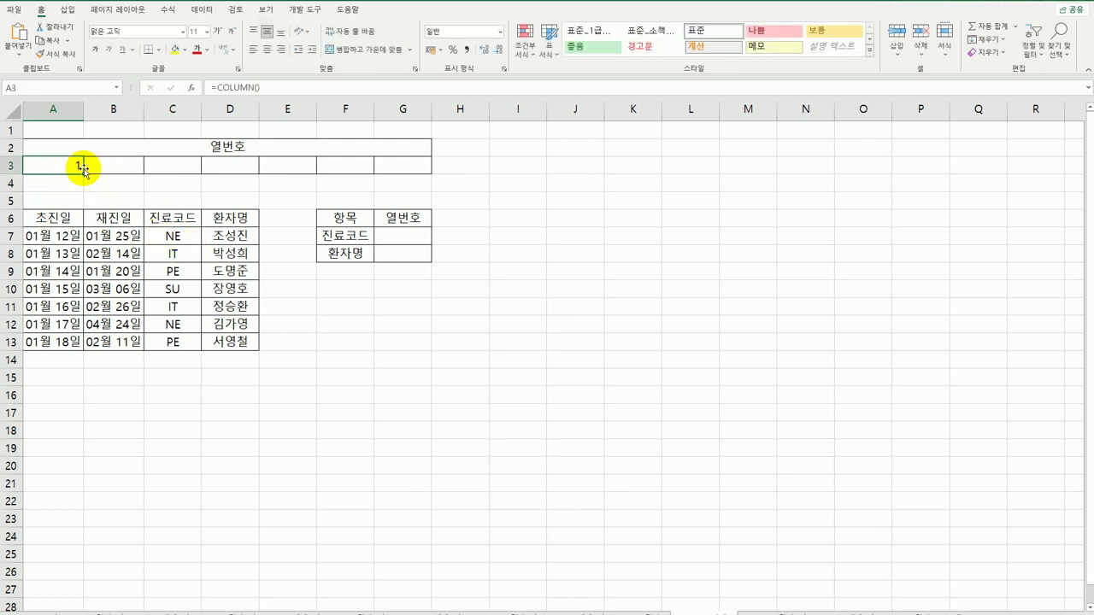
left_click_drag(85, 173, 406, 186)
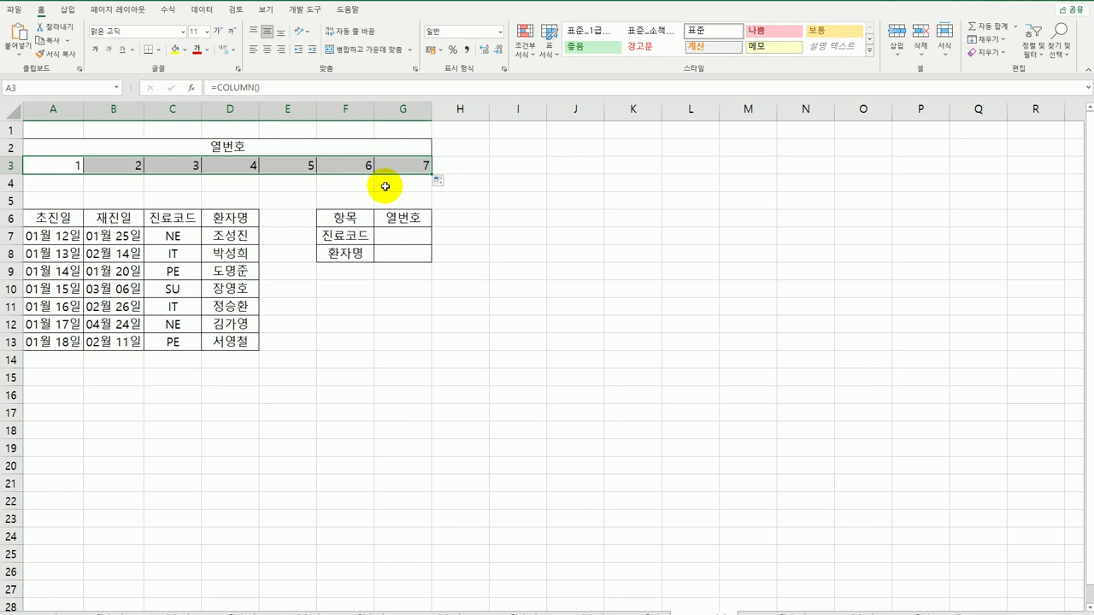
- Enter =COLUMN(C6) in cell G7 to return the column number of the 진료코드 field
left_click(395, 237)
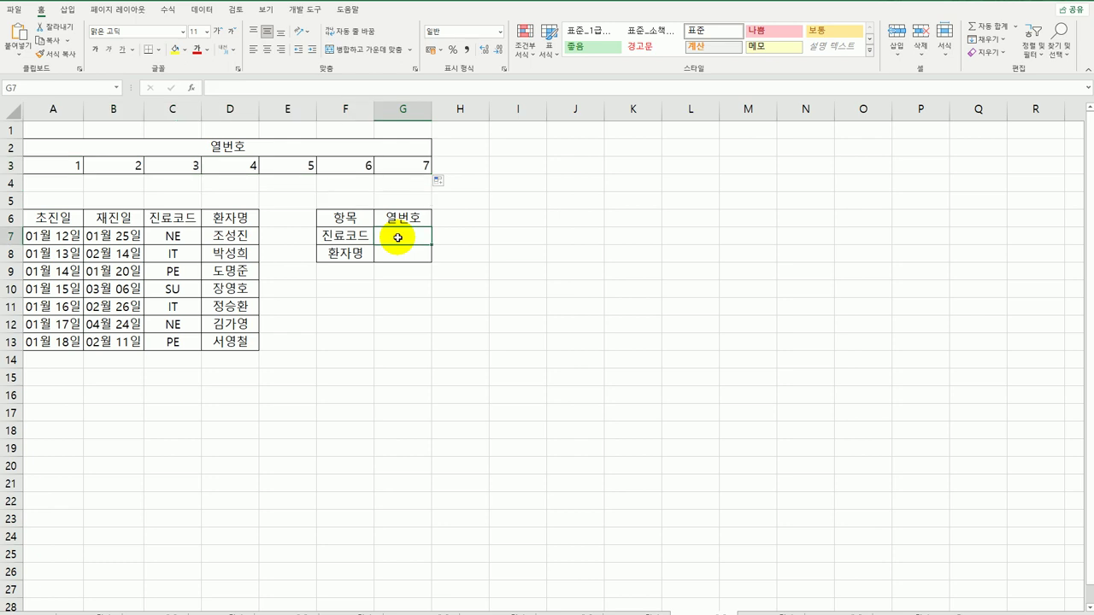
left_click(65, 237)
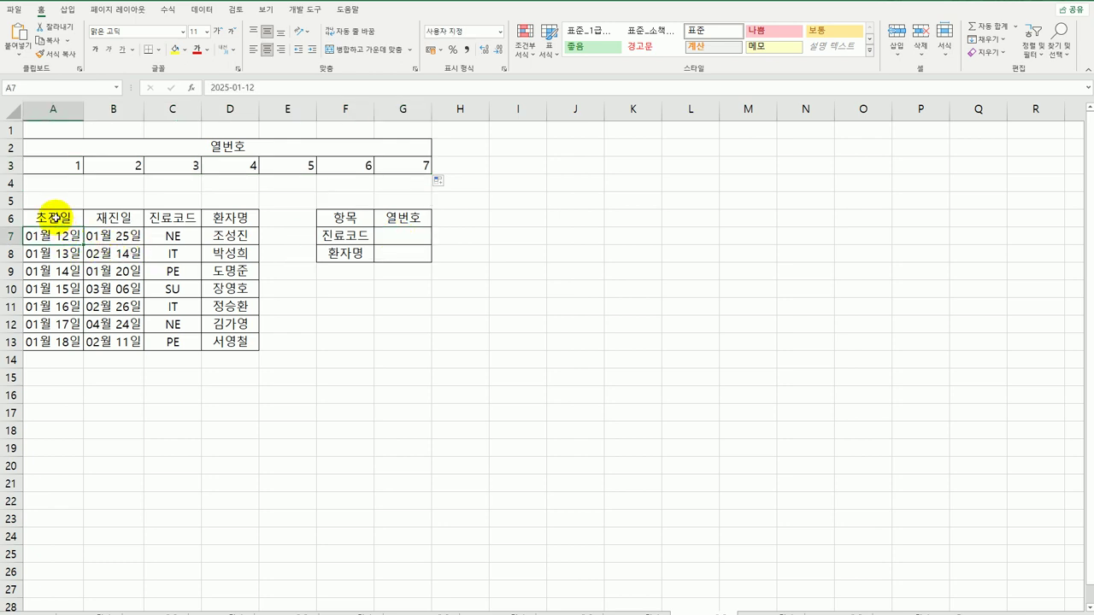
left_click_drag(51, 219, 210, 341)
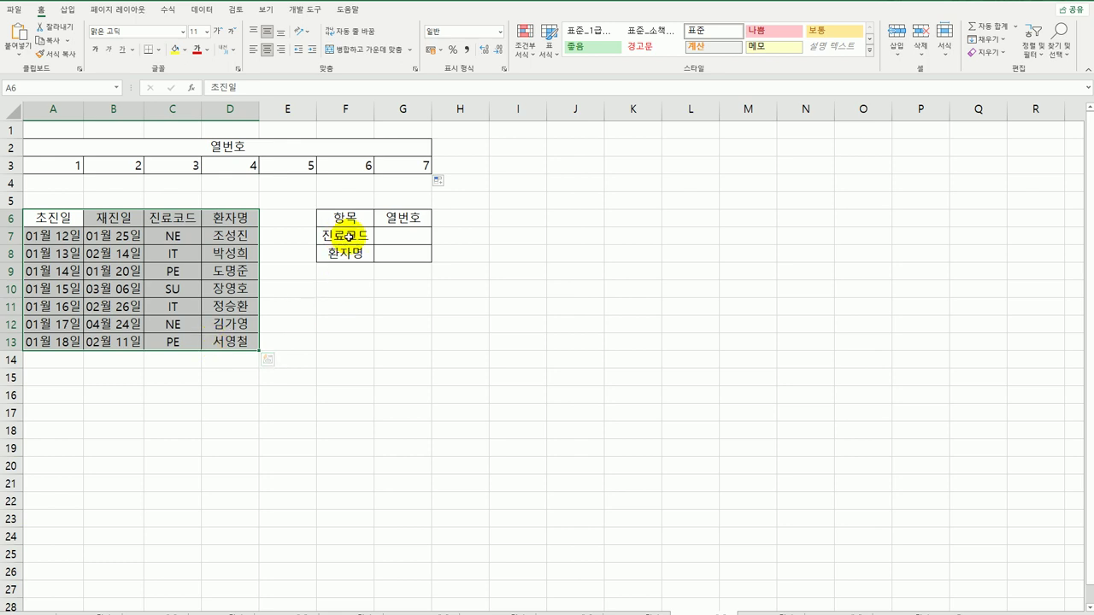
left_click_drag(349, 236, 346, 253)
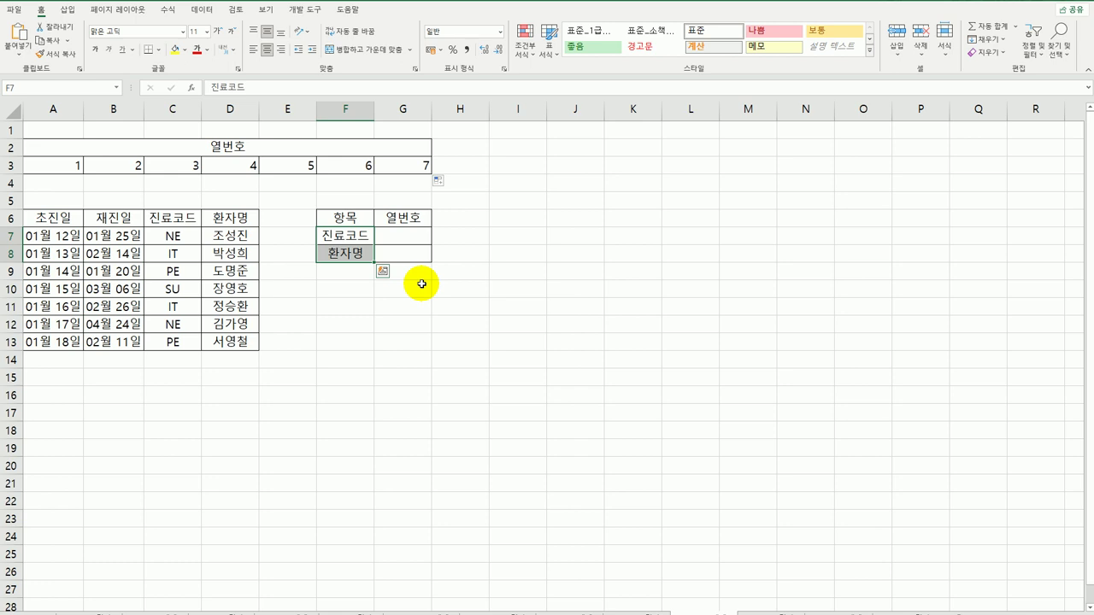
left_click(421, 236)
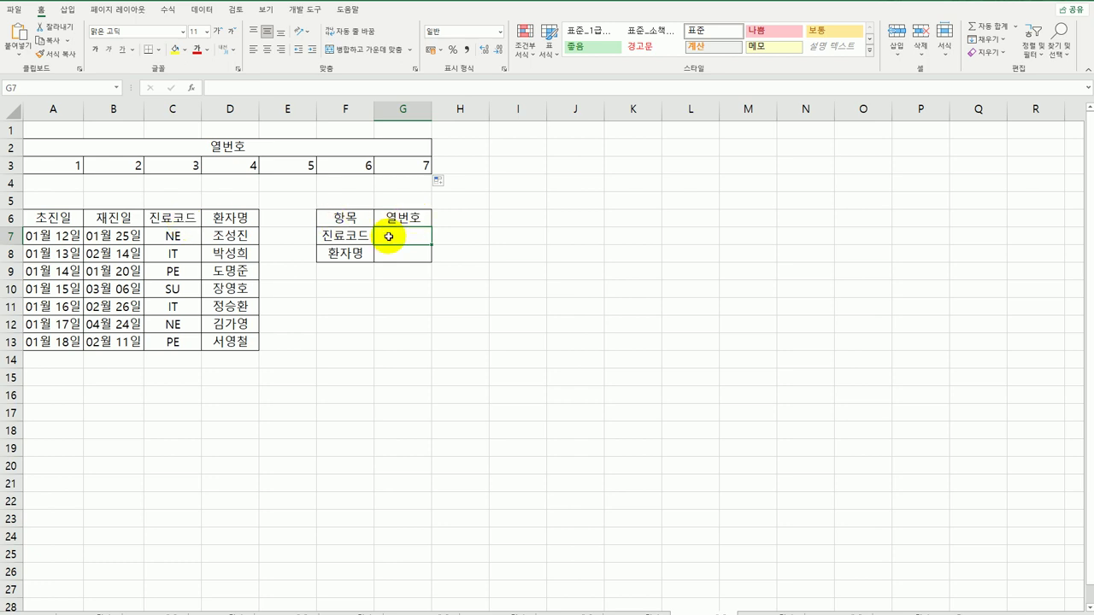
type("=")
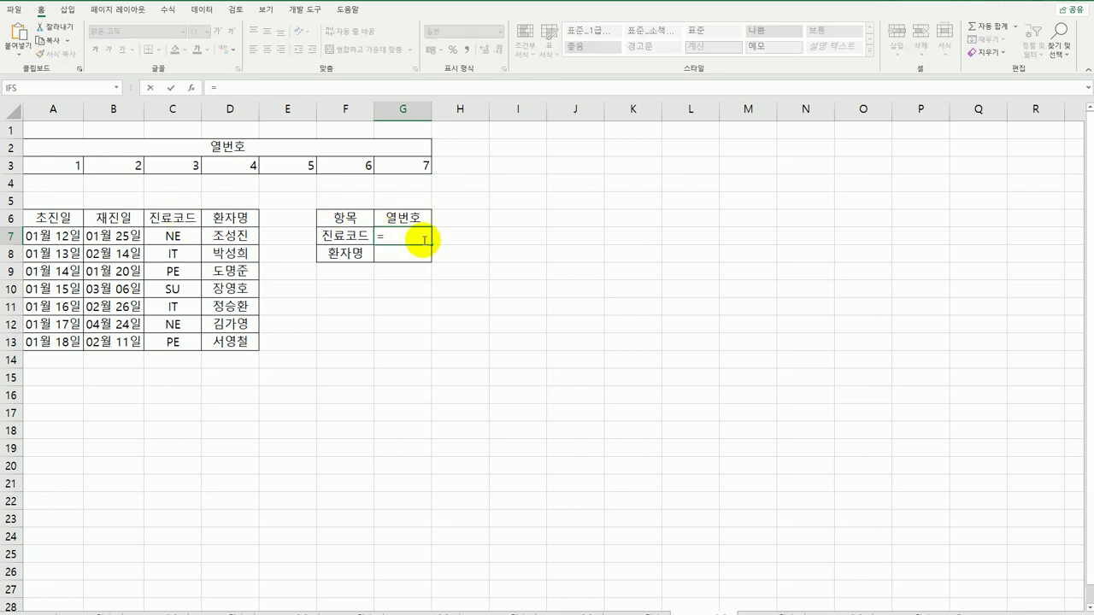
type("COL")
key("Tab")
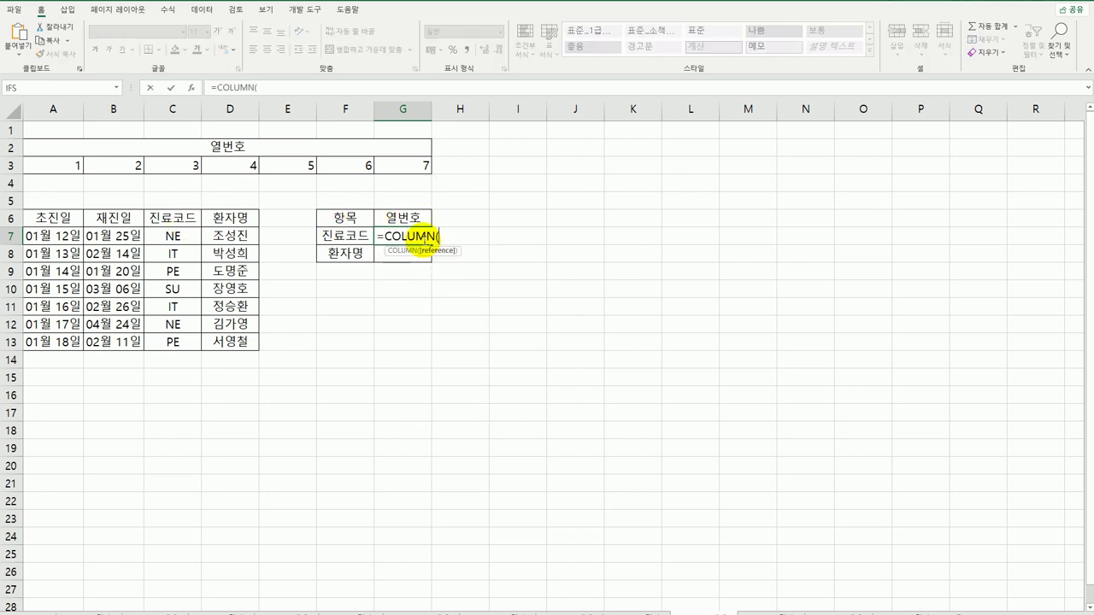
left_click(167, 215)
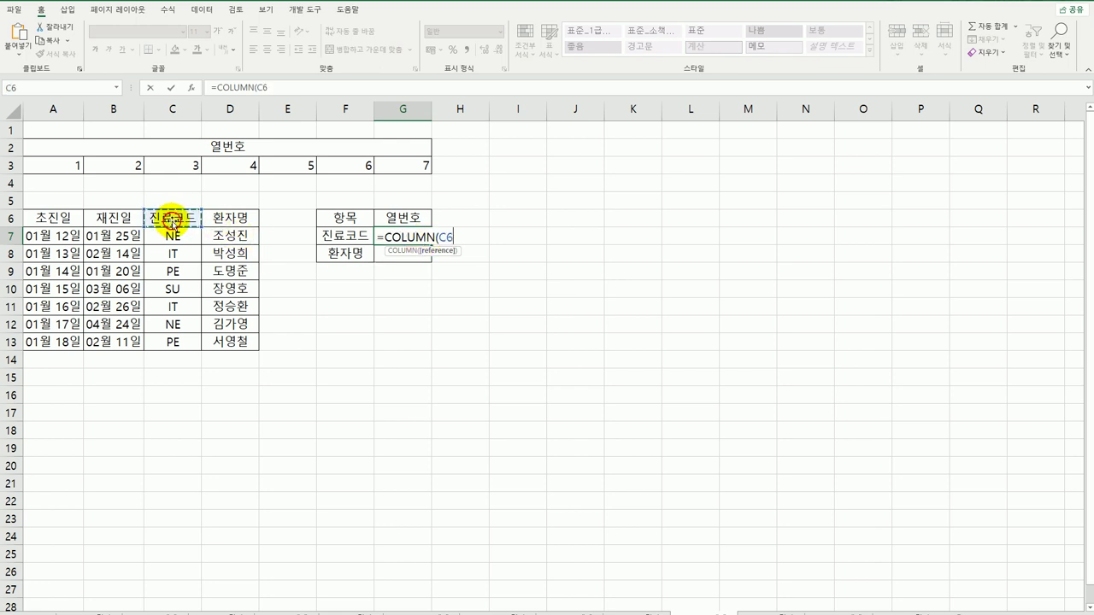
type(")")
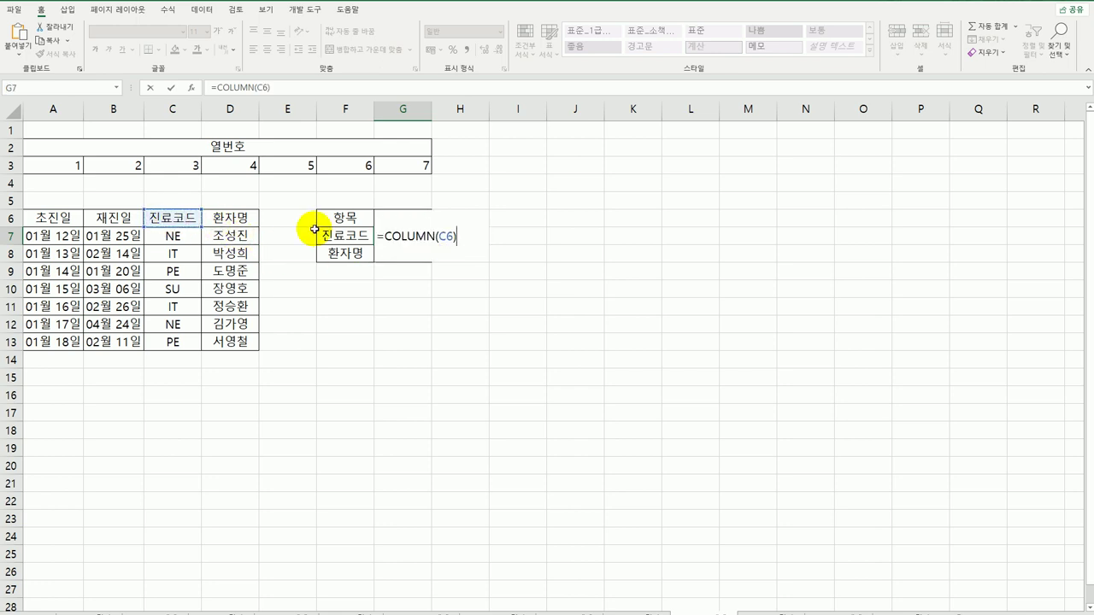
key("Return")
- Enter =COLUMN(D6) in cell G8 for the 환자명 field and review both column number formulas
type("=")
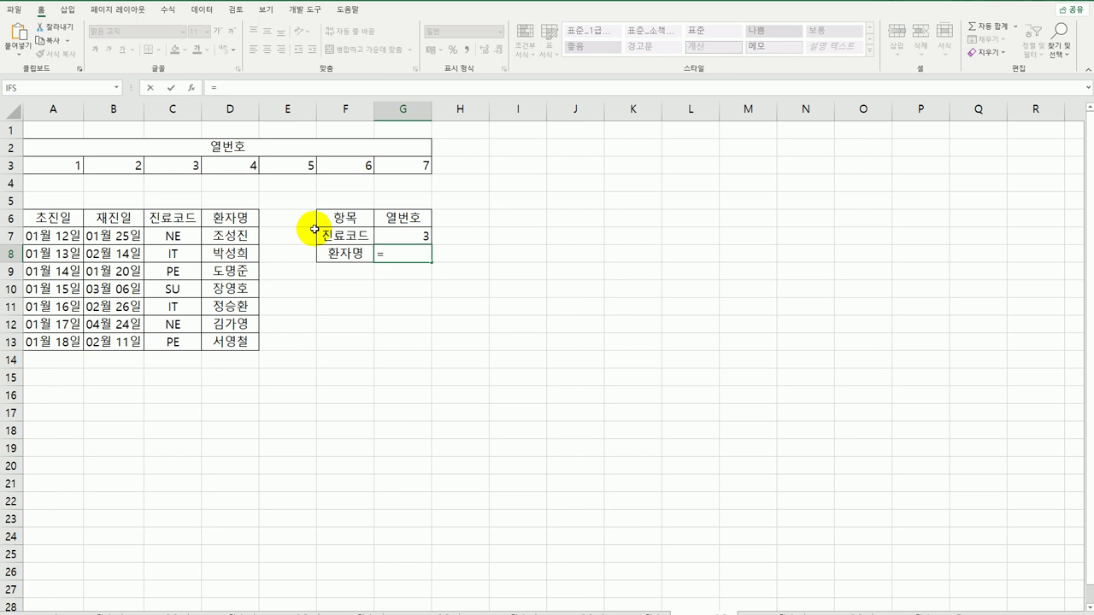
type("COL")
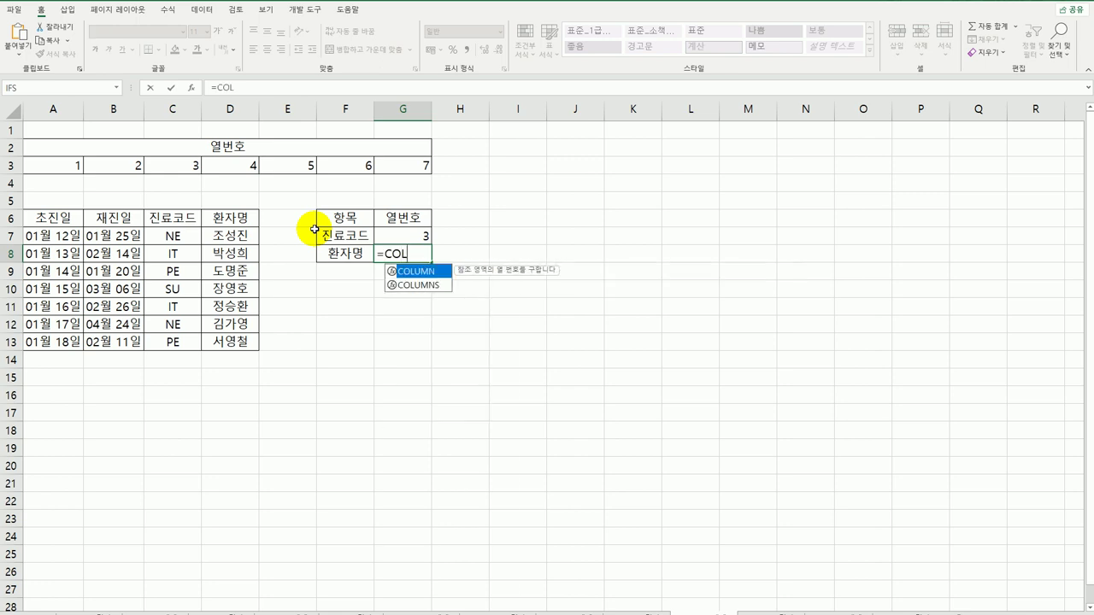
key("Tab")
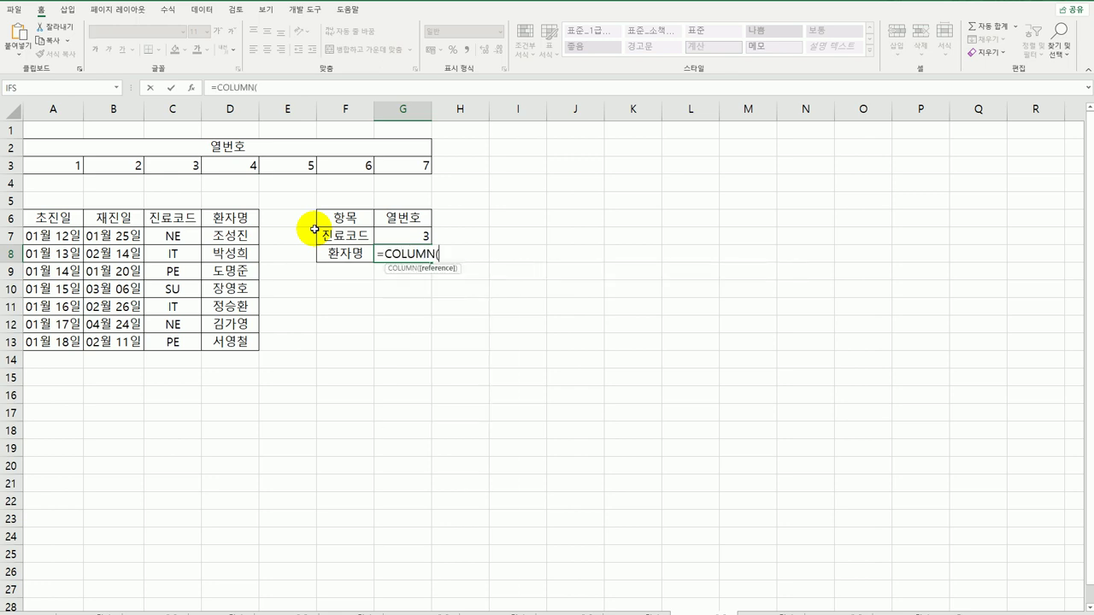
left_click(231, 220)
type(")")
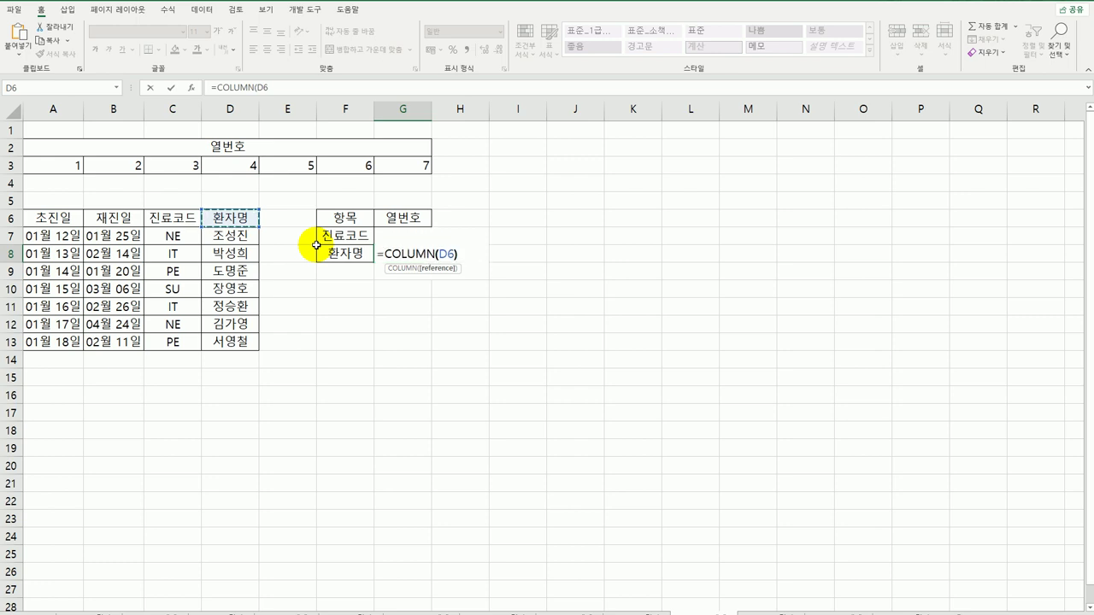
key("Return")
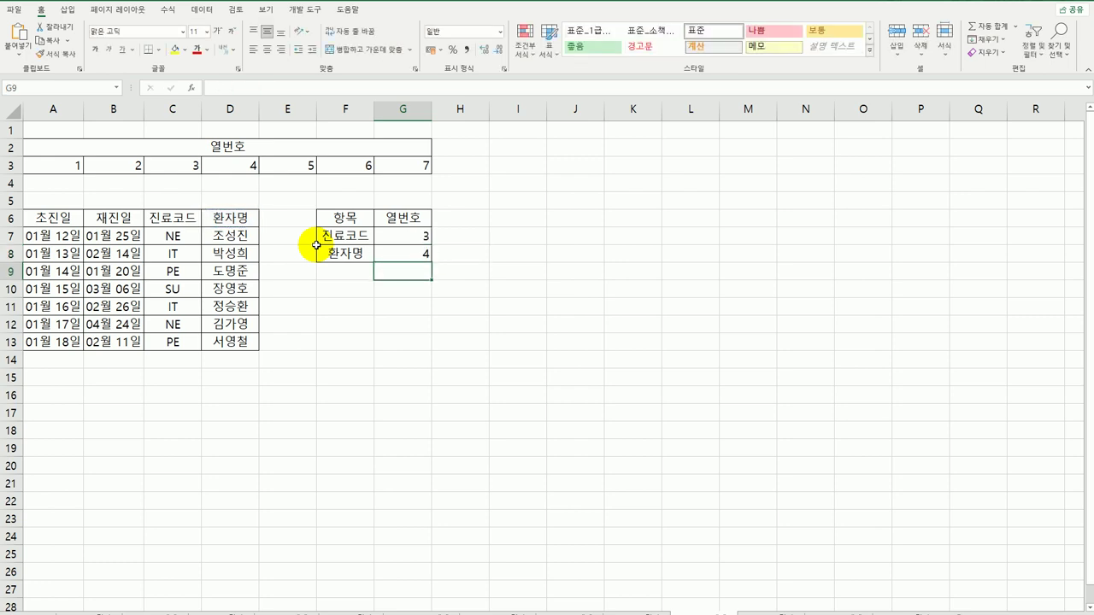
left_click(402, 232)
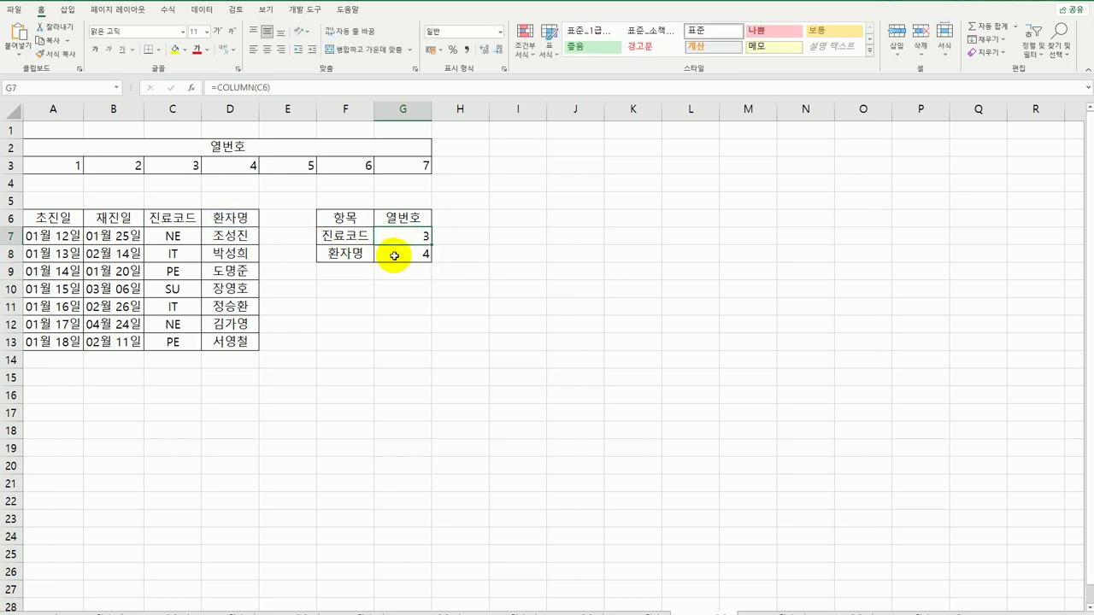
left_click(394, 255)
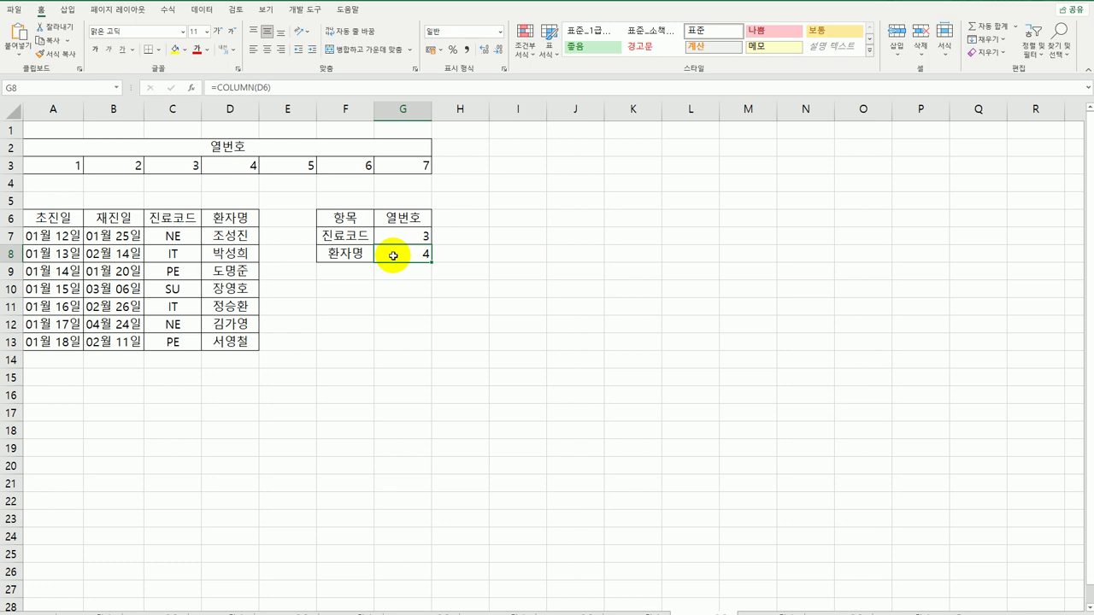
- Open the worksheet with the empty INDIRECT column and examine its 참조 and 값 entries in A2:B5
key("ctrl+Page_Down")
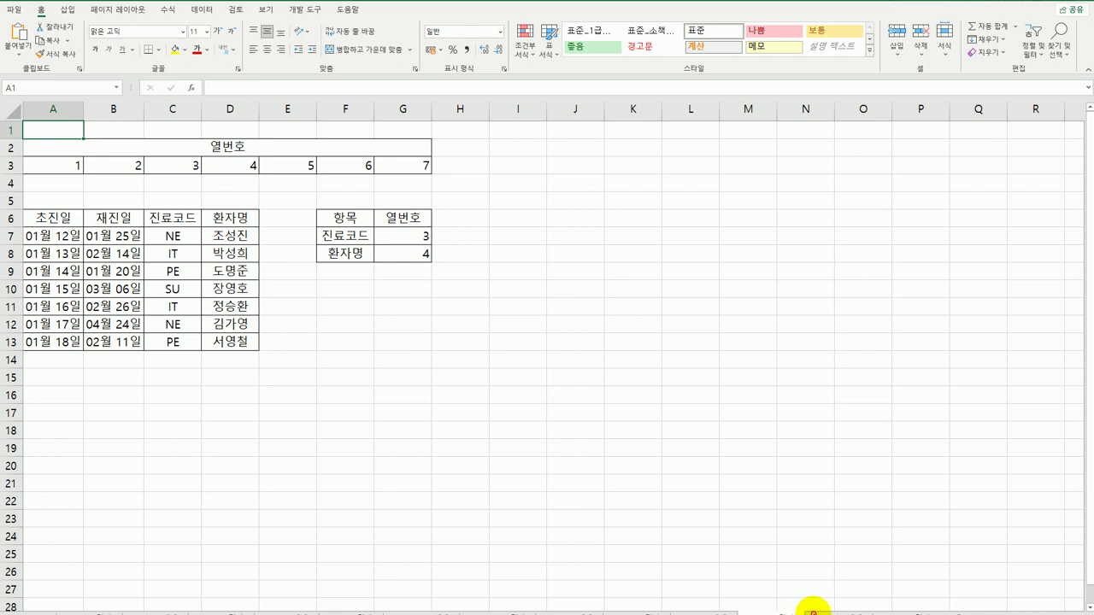
left_click(812, 611)
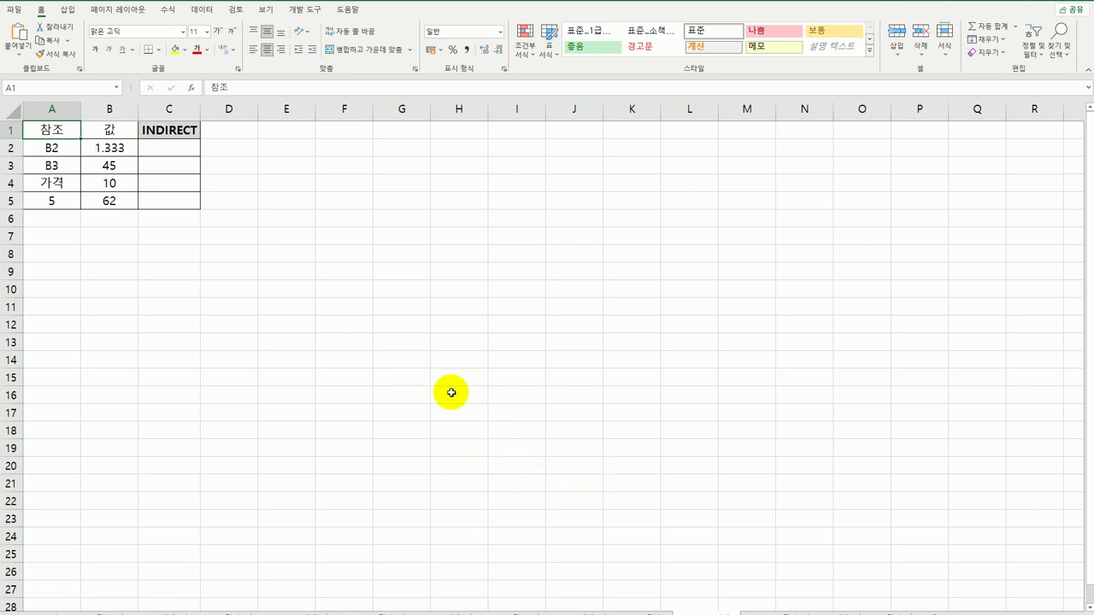
left_click(175, 152)
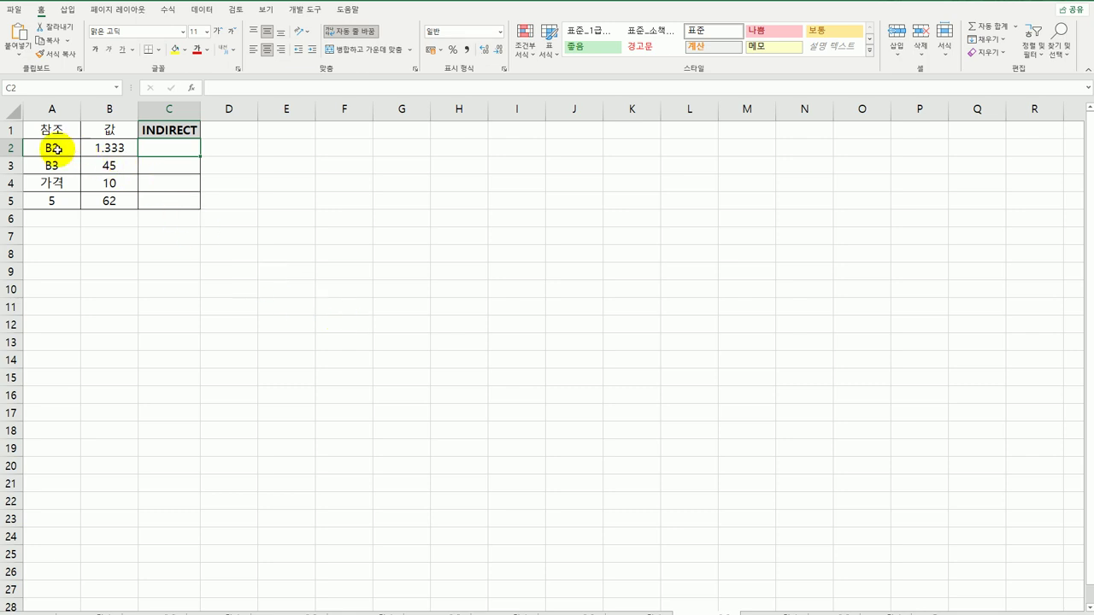
left_click_drag(54, 149, 51, 201)
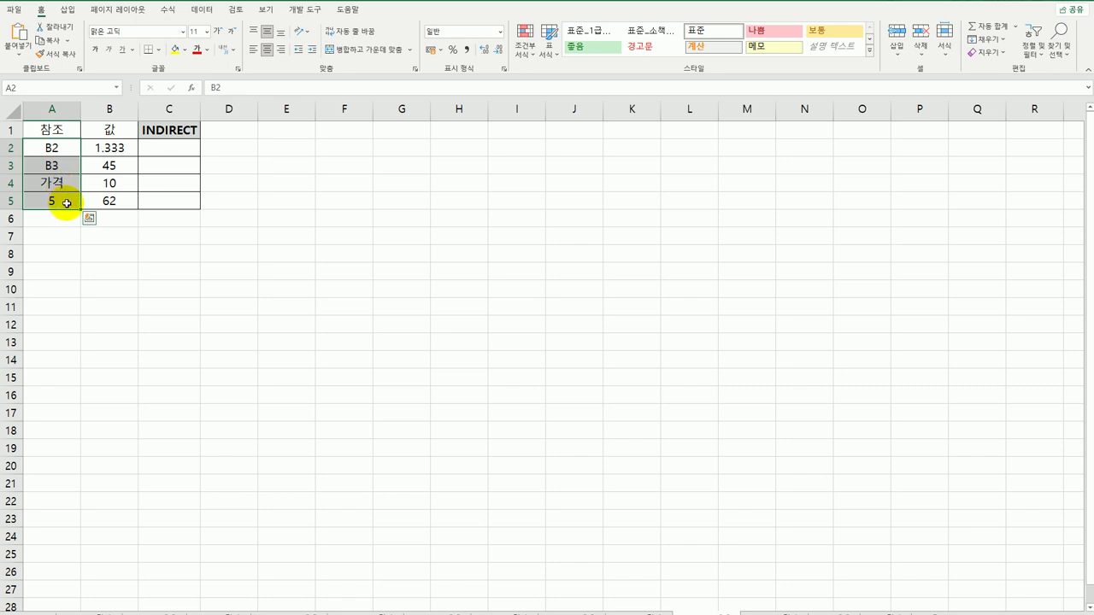
left_click(106, 148)
left_click_drag(105, 148, 109, 199)
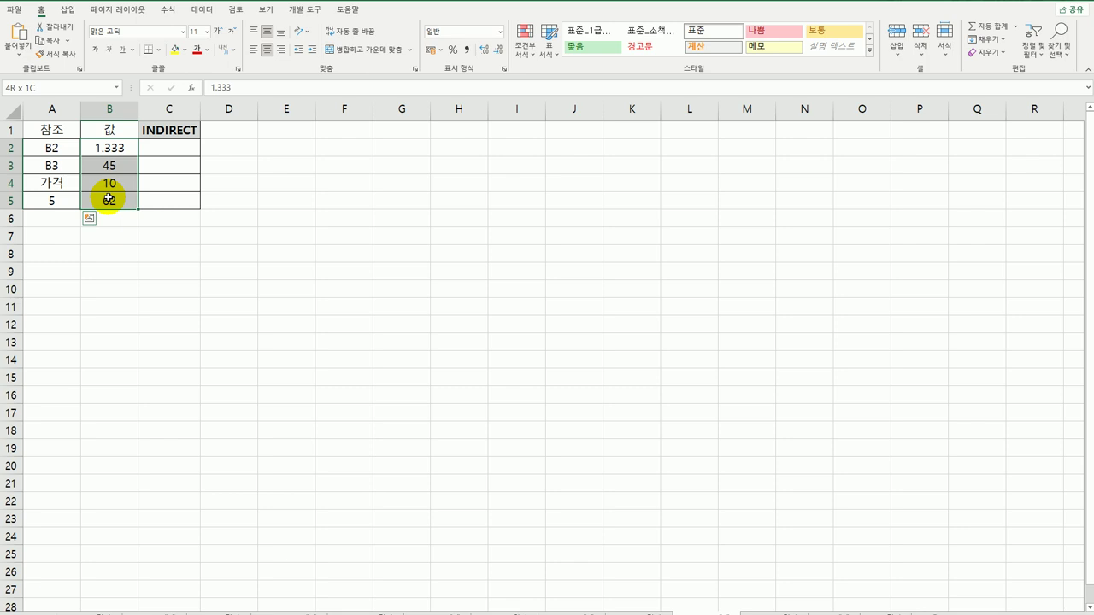
- Enter =INDIRECT(A2) in cell C2, keeping the cell selected
left_click(176, 148)
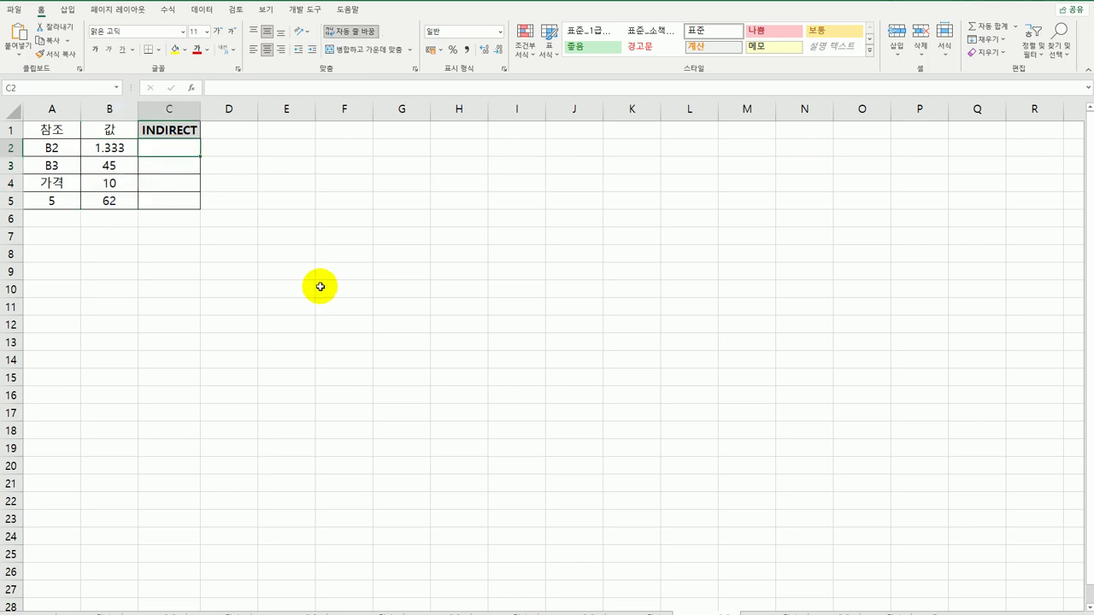
type("=")
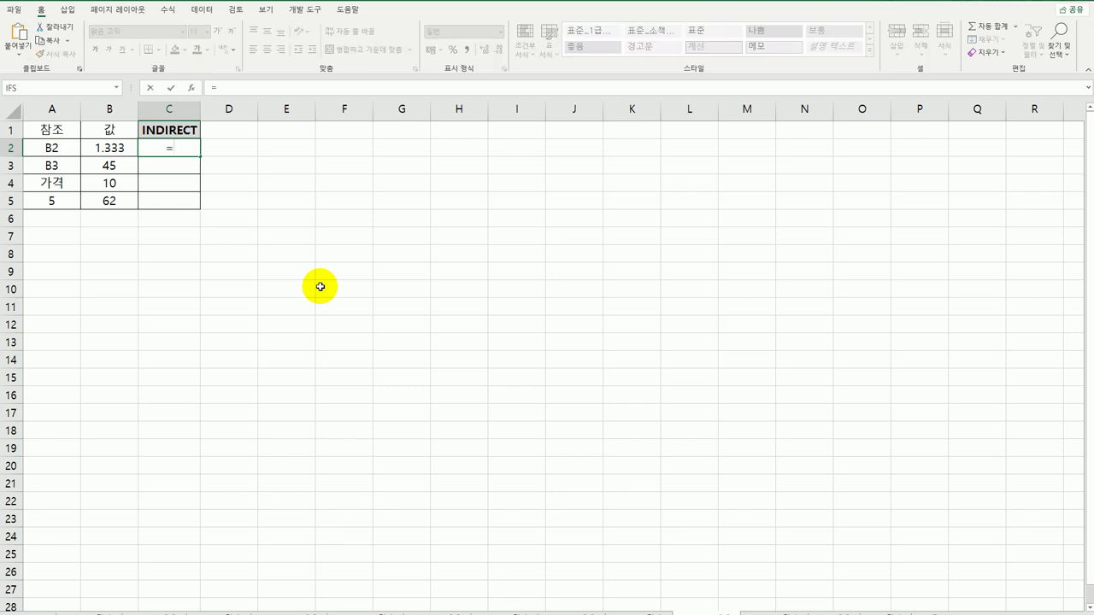
type("IN")
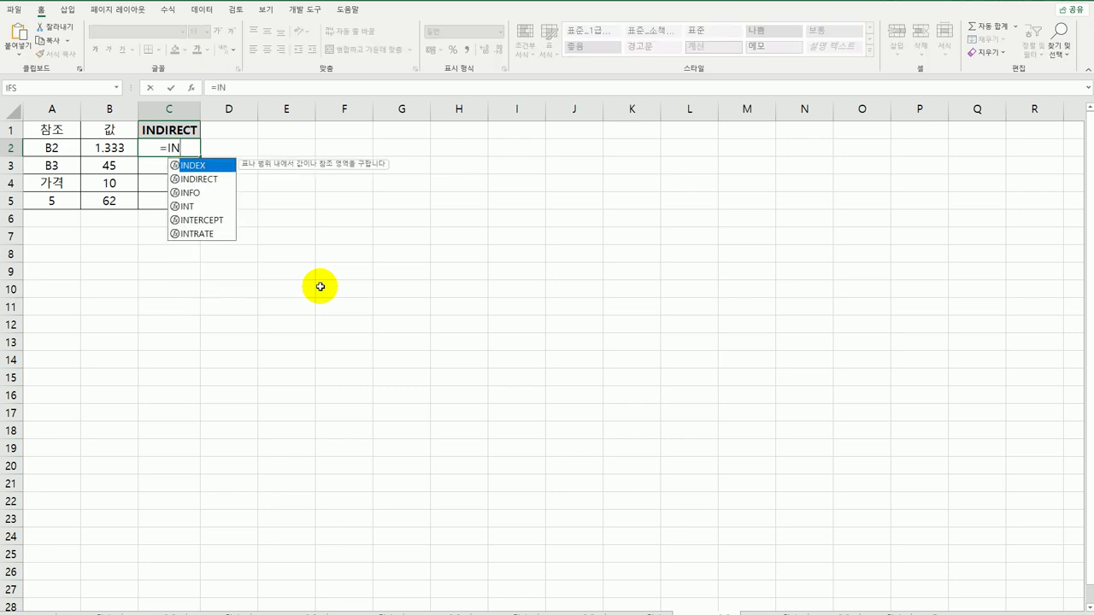
key("Down")
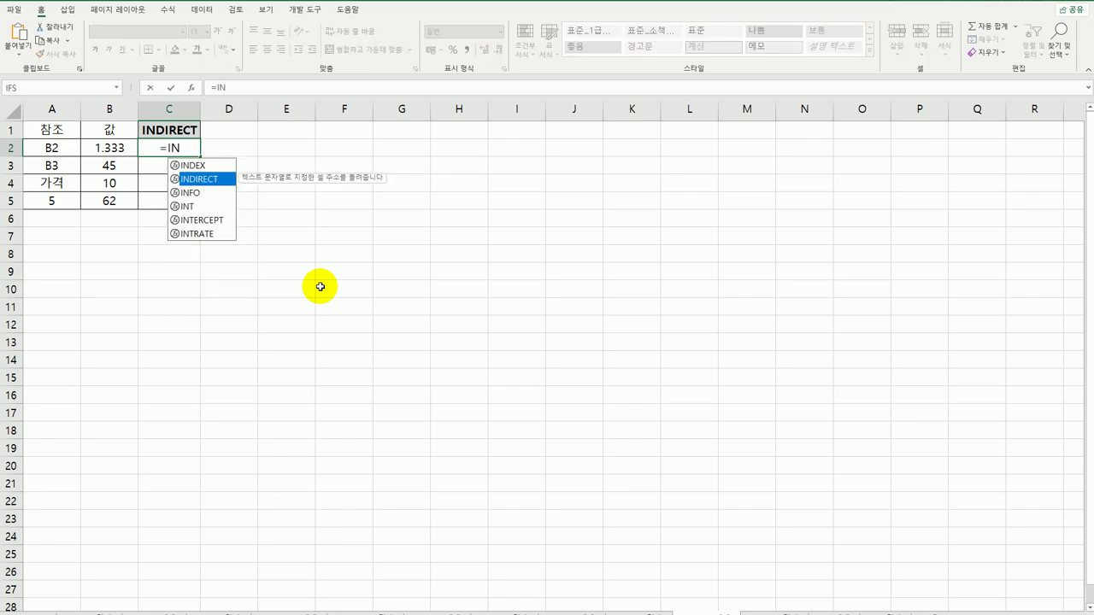
double_click(208, 182)
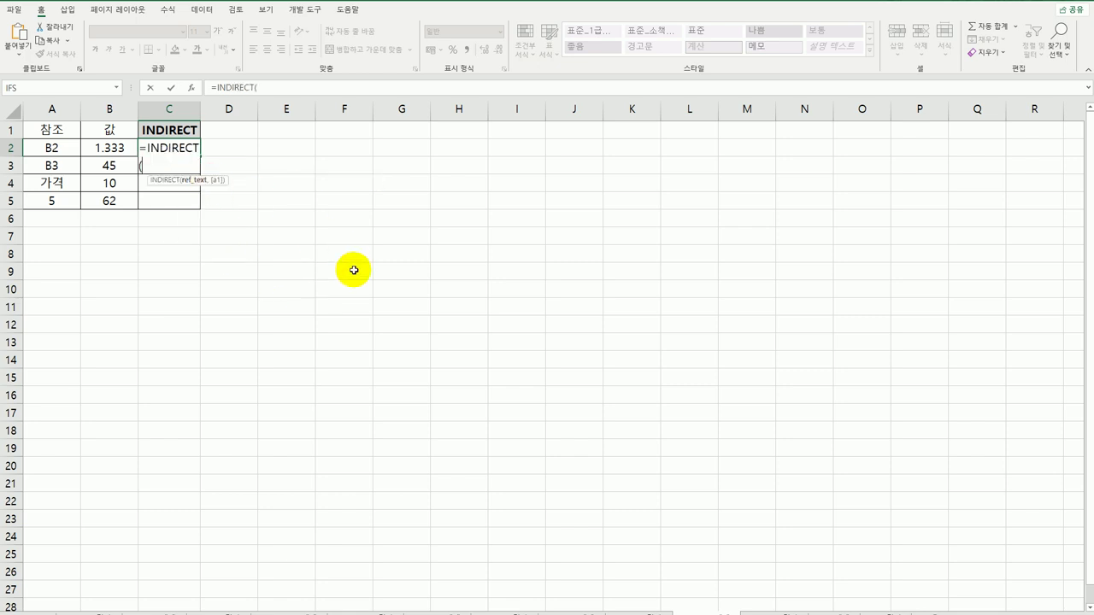
left_click(66, 147)
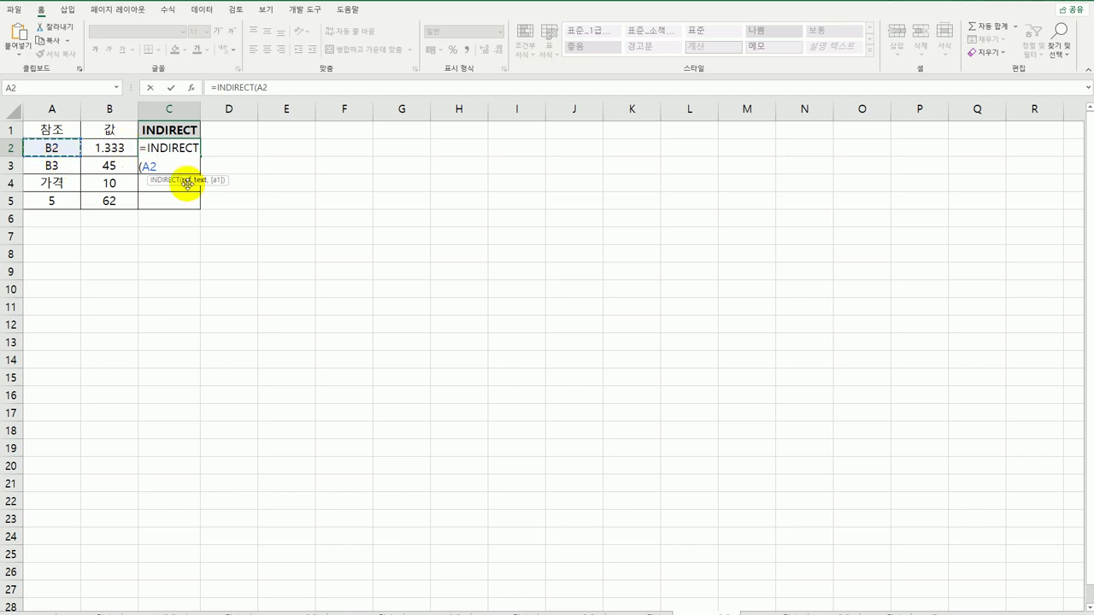
type(")")
key("ctrl+Return")
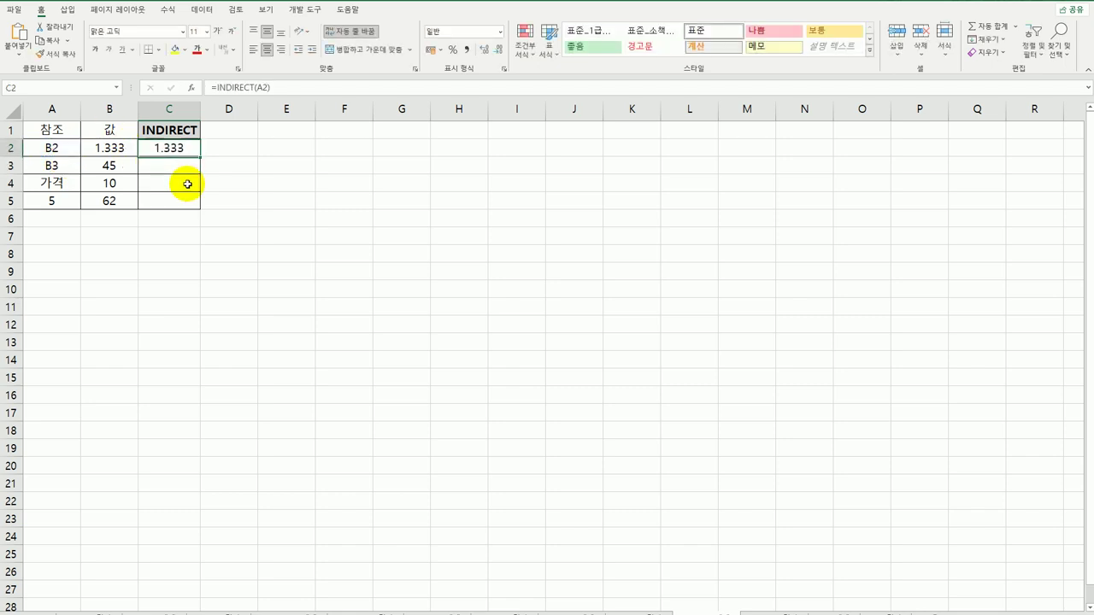
- Compare C2 with its reference in A2 and value in B2, and fill the INDIRECT formula down to C5
left_click(57, 151)
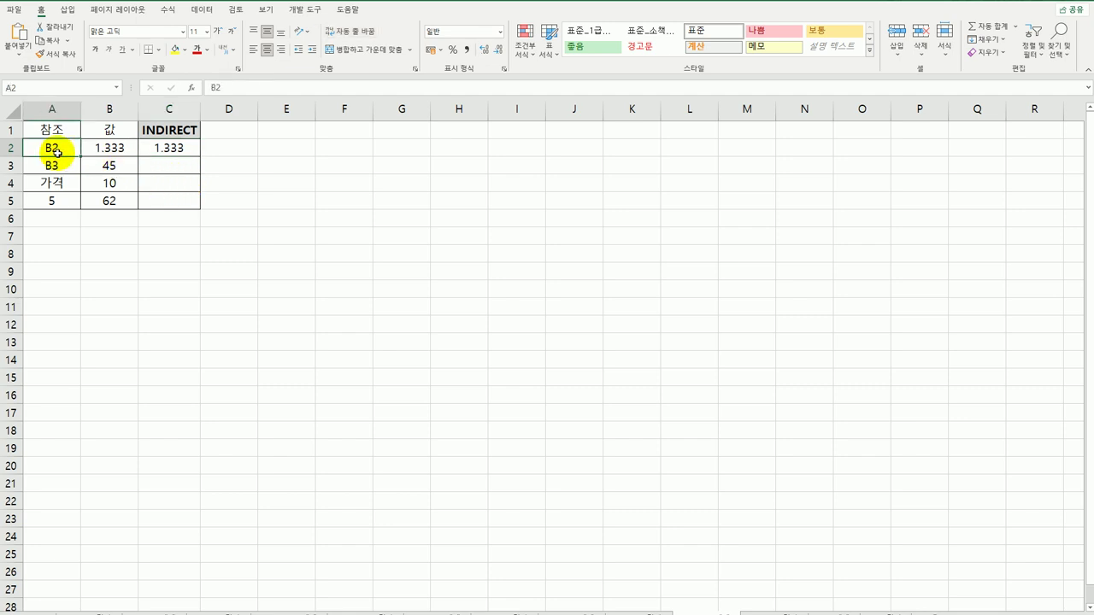
left_click(157, 152)
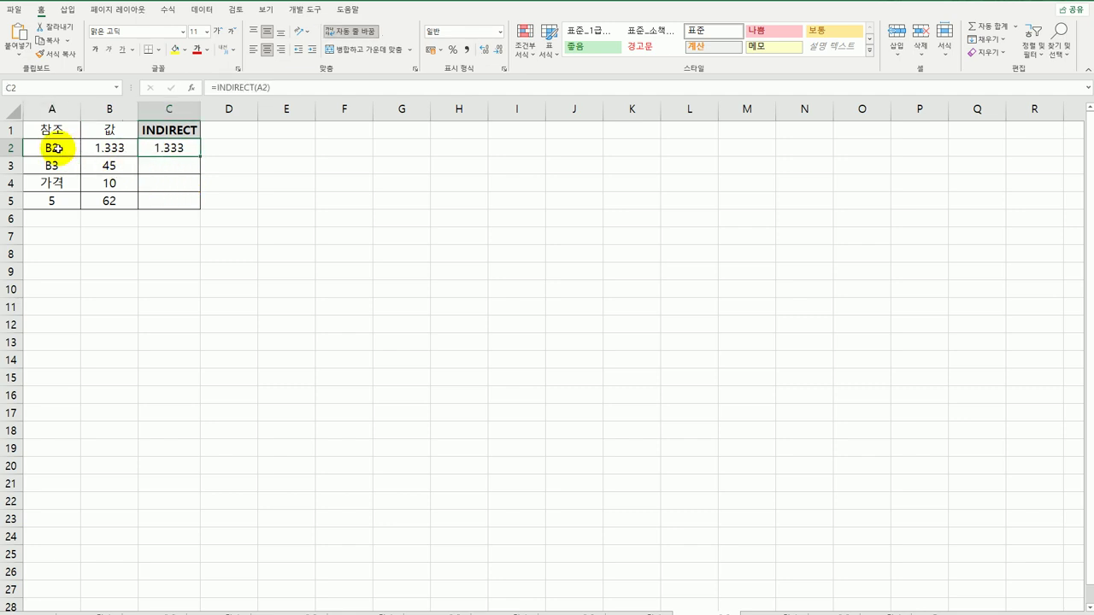
left_click(99, 147)
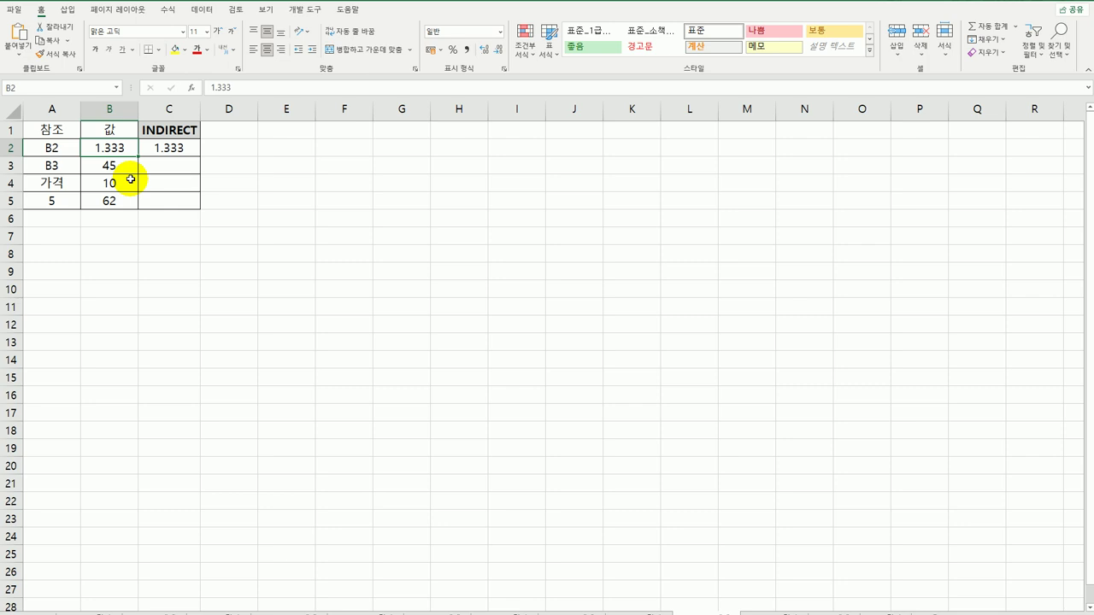
left_click(173, 150)
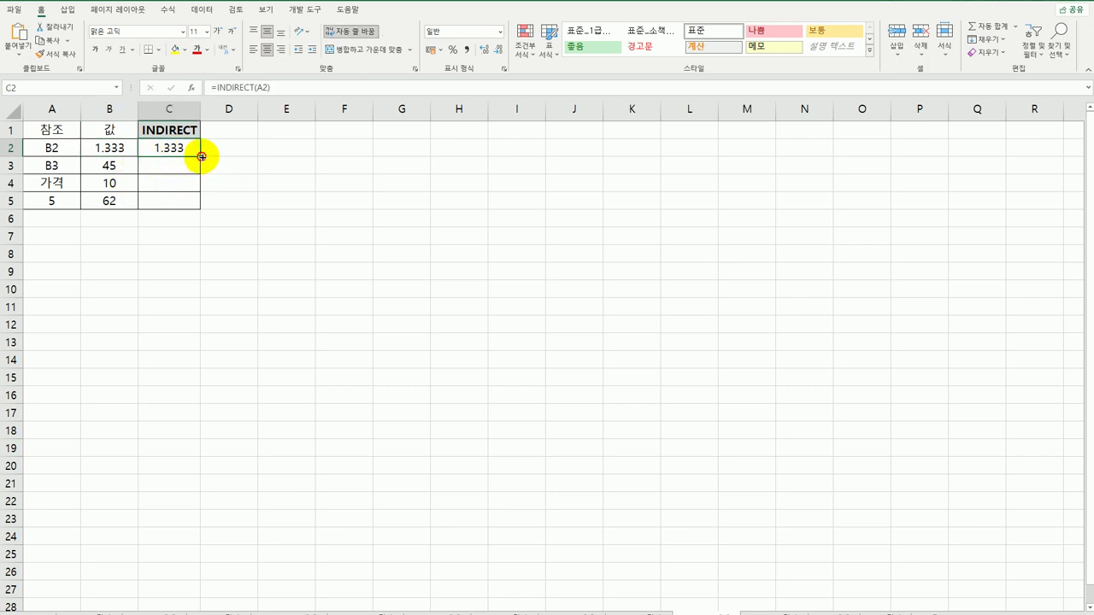
left_click_drag(202, 156, 189, 205)
left_click(174, 164)
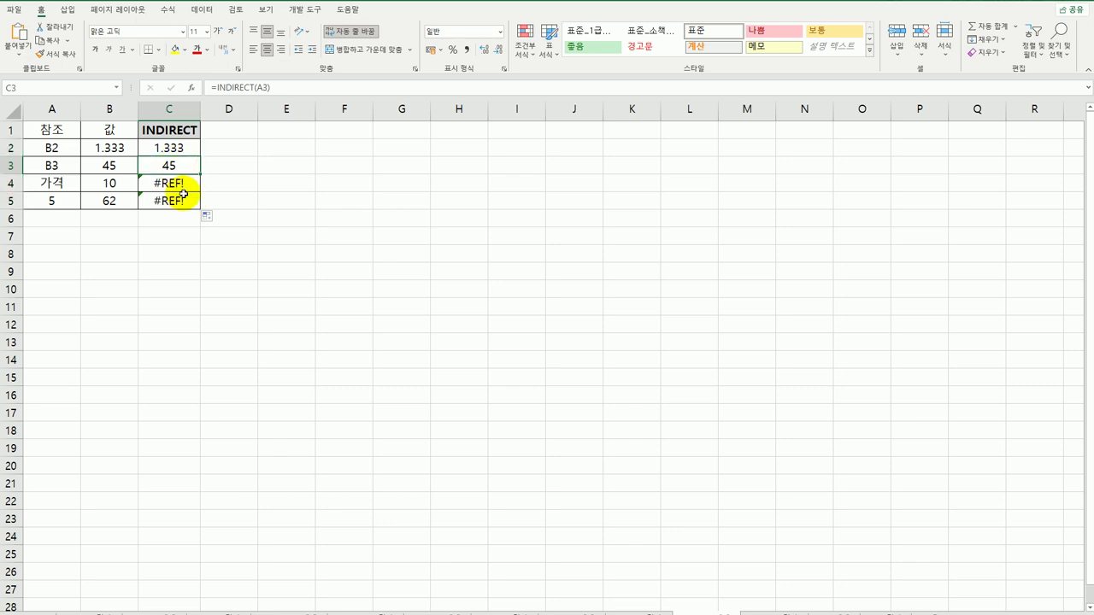
- Compare the INDIRECT formulas in C3:C5 with their 참조 and 값 entries in columns A and B
left_click(53, 165)
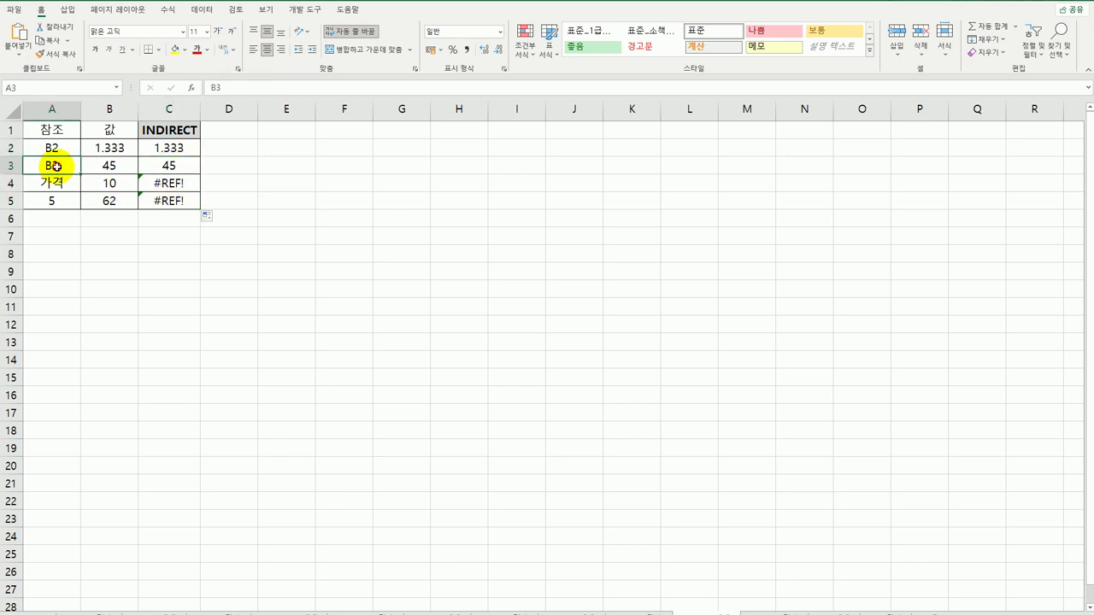
left_click(115, 159)
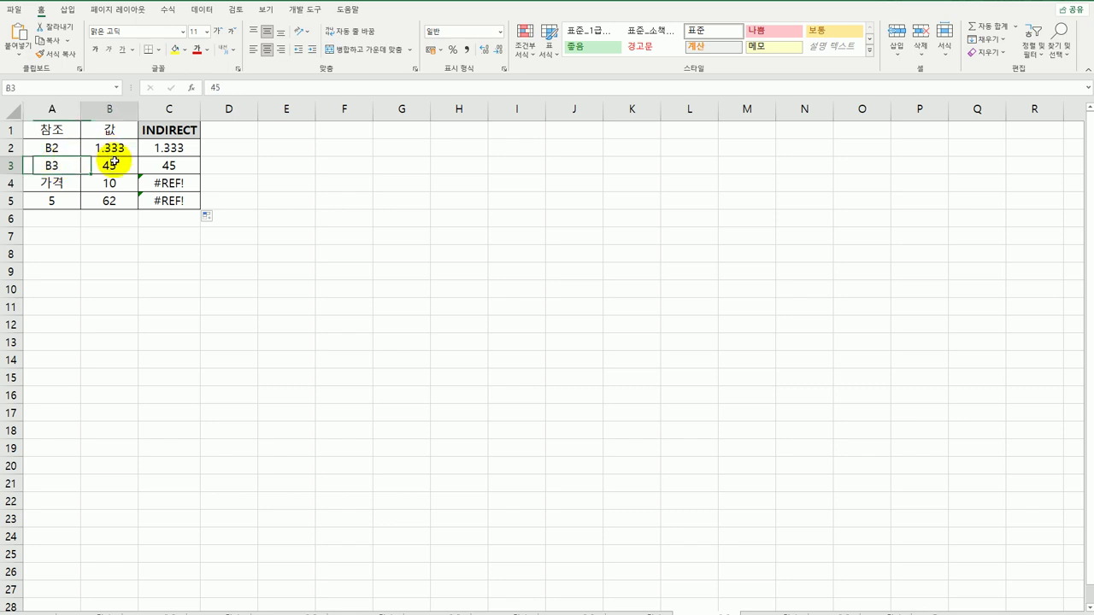
left_click(180, 169)
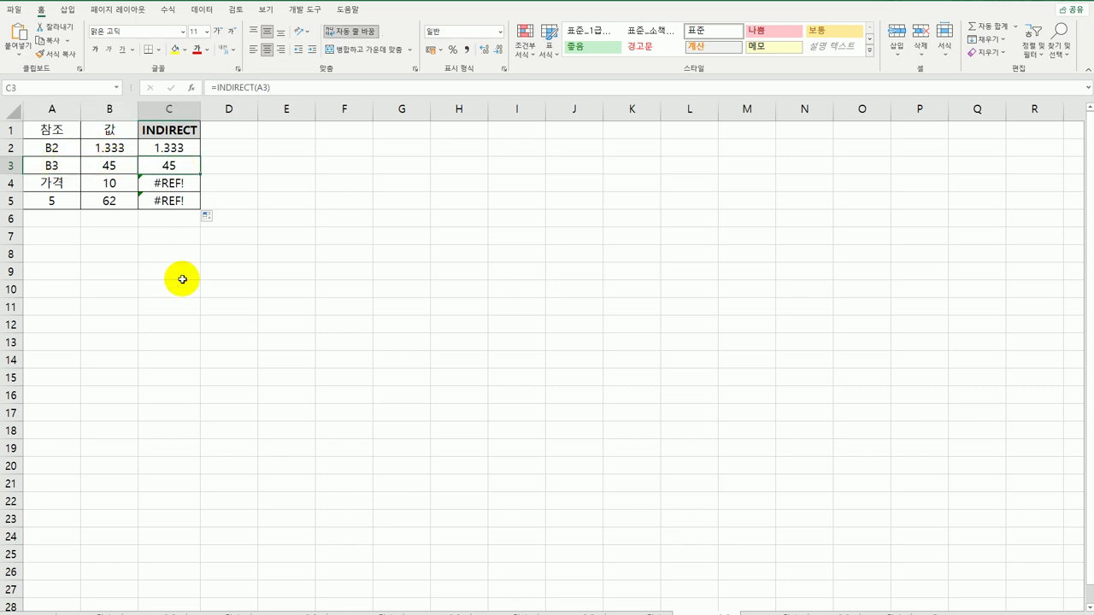
left_click(171, 185)
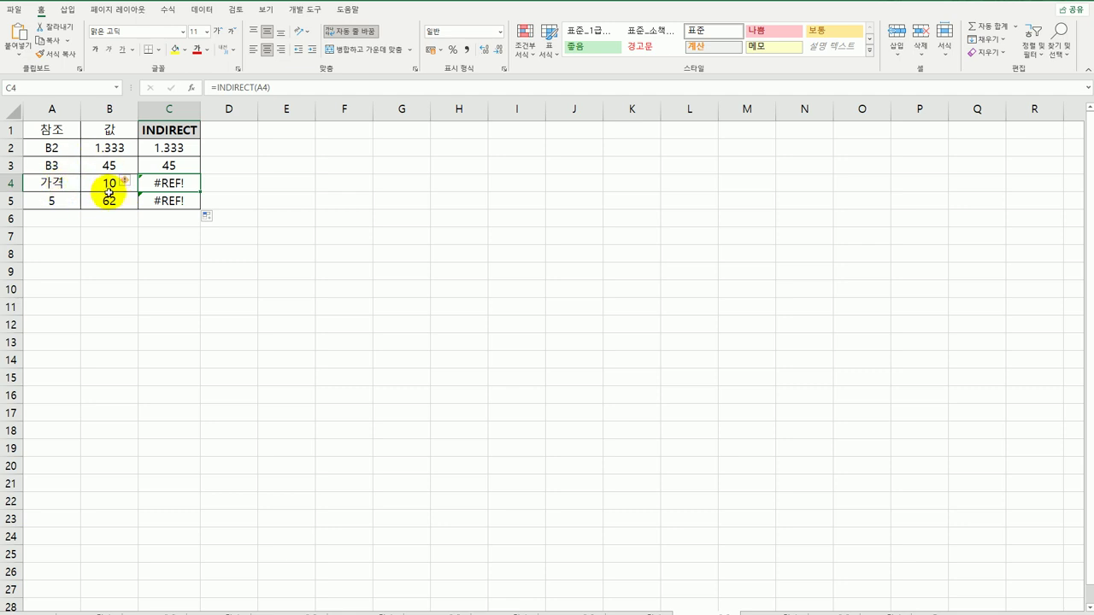
left_click(180, 205)
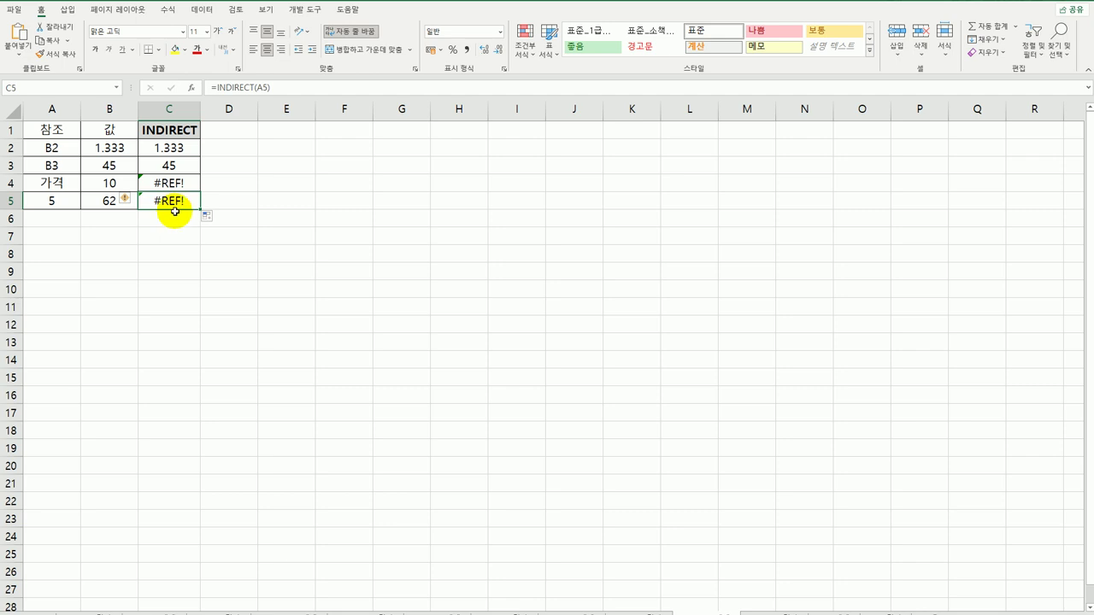
- Change the reference in cell A5 to B5 and check the INDIRECT formula in C5
left_click(49, 202)
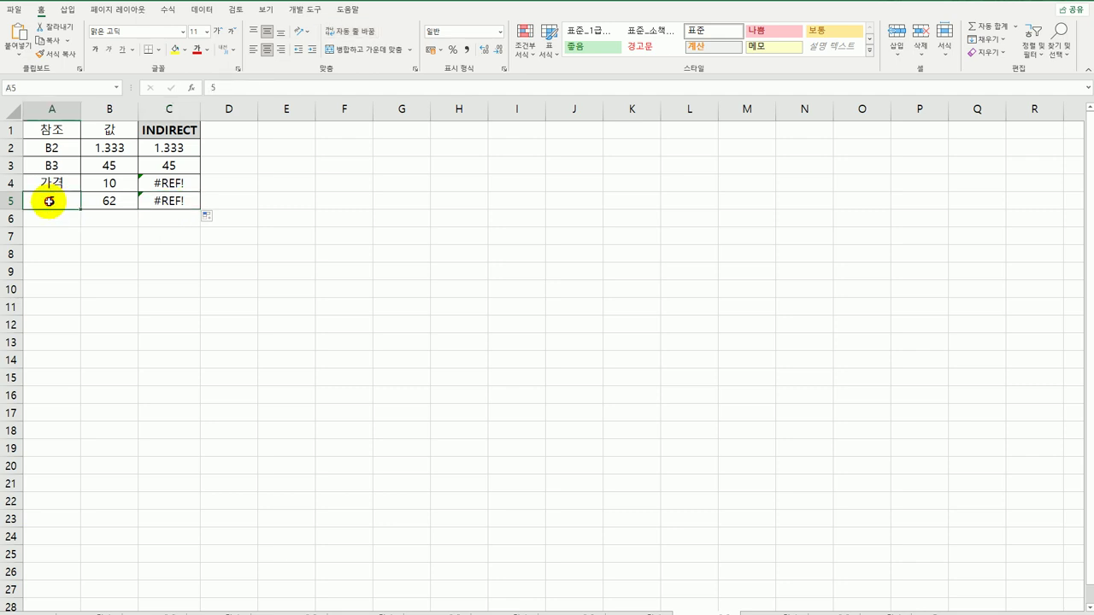
double_click(49, 201)
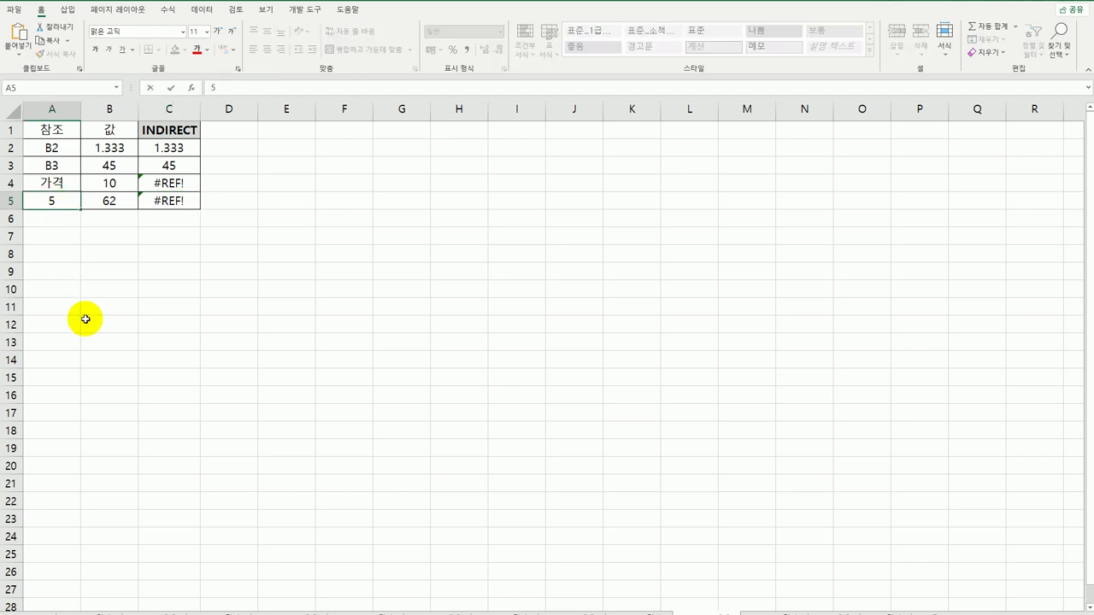
type("B")
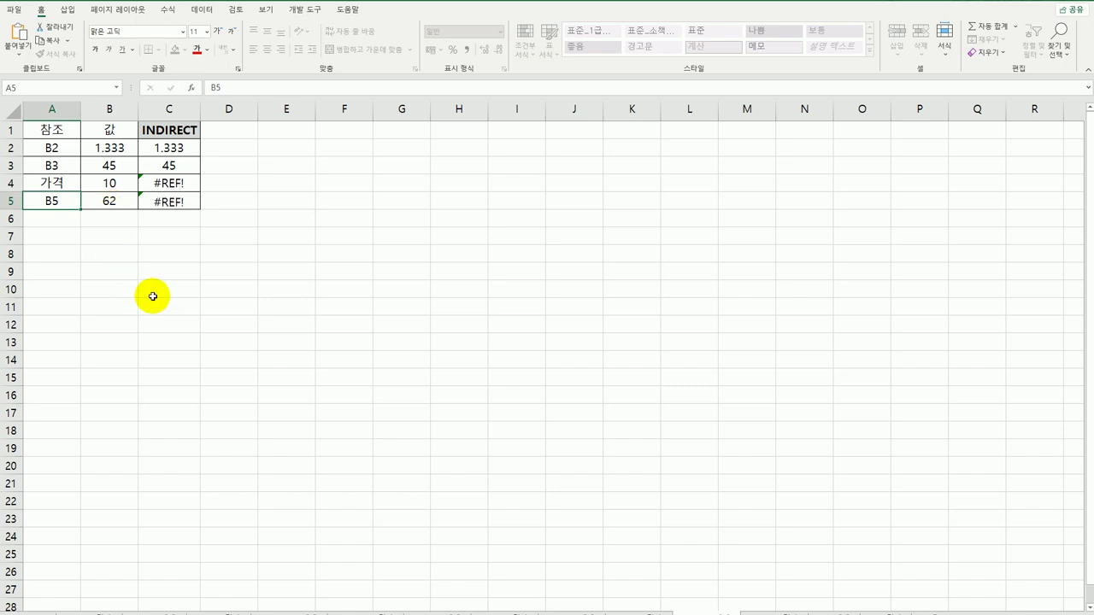
key("Return")
left_click(169, 203)
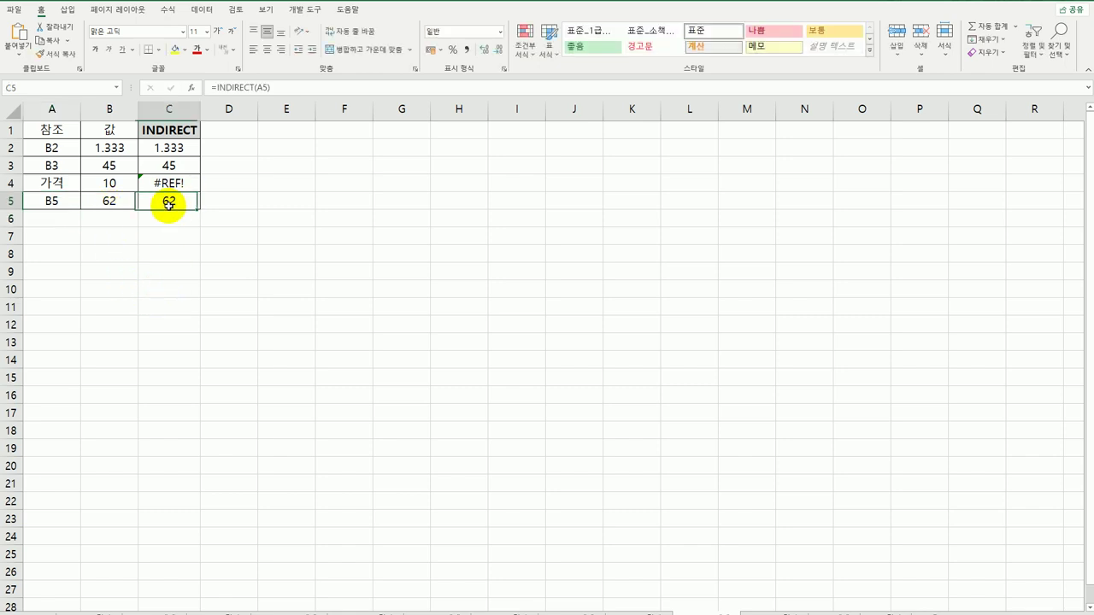
- Restore the reference in cell A5 to 5 by removing the column letter
double_click(51, 202)
left_click(30, 201)
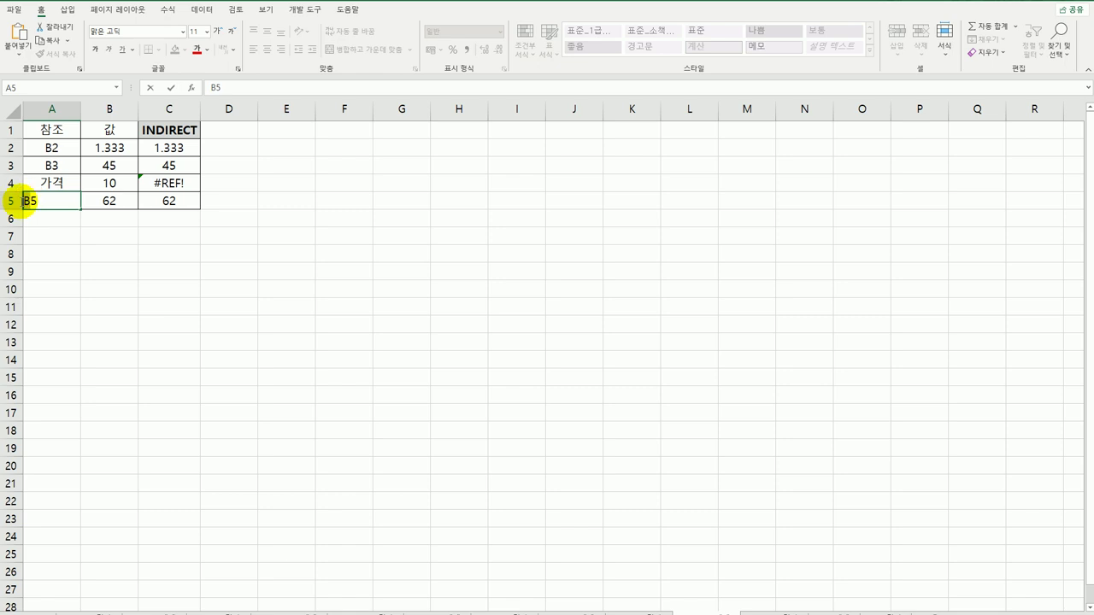
key("BackSpace")
left_click(98, 301)
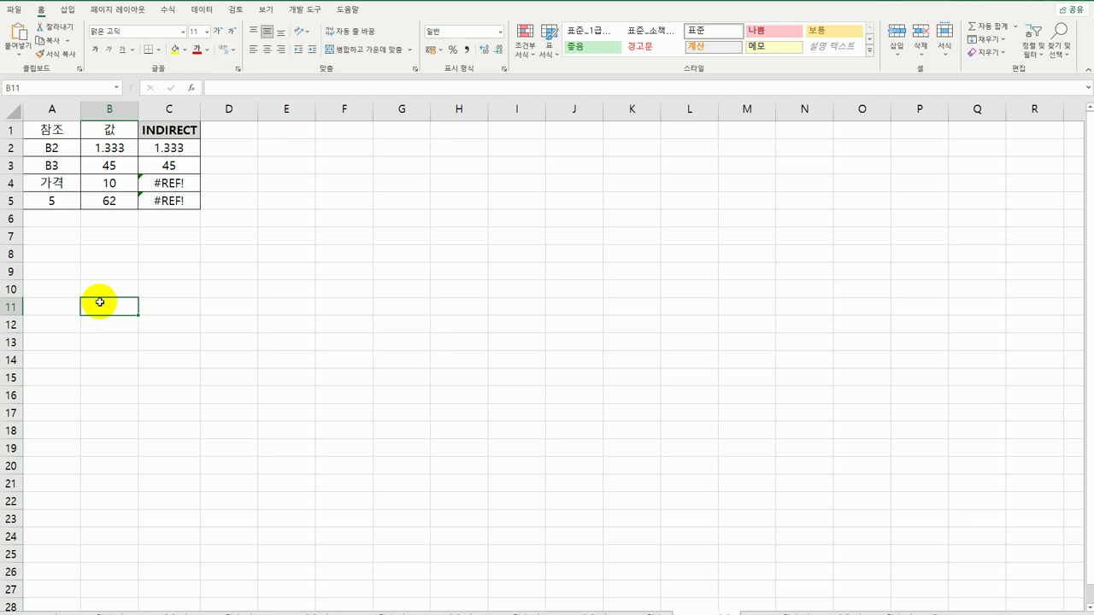
- Open the 양배추 파프리카 샐러드 recipe worksheet and enter =ROW() in cell A7 under 순서, keeping the cell selected
left_click(168, 145)
left_click(788, 610)
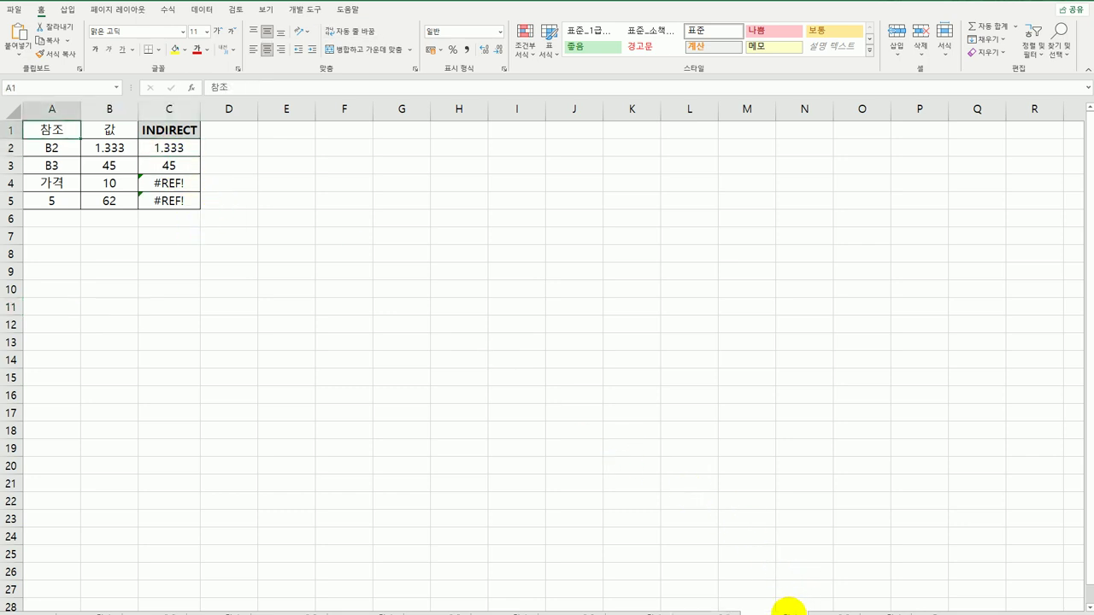
left_click(830, 610)
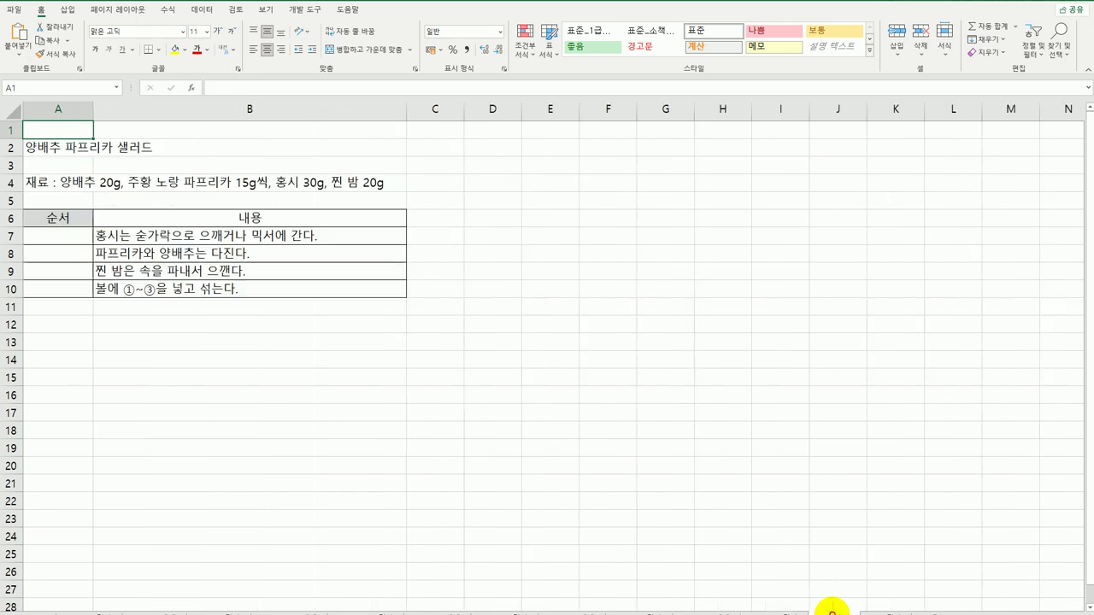
left_click(61, 240)
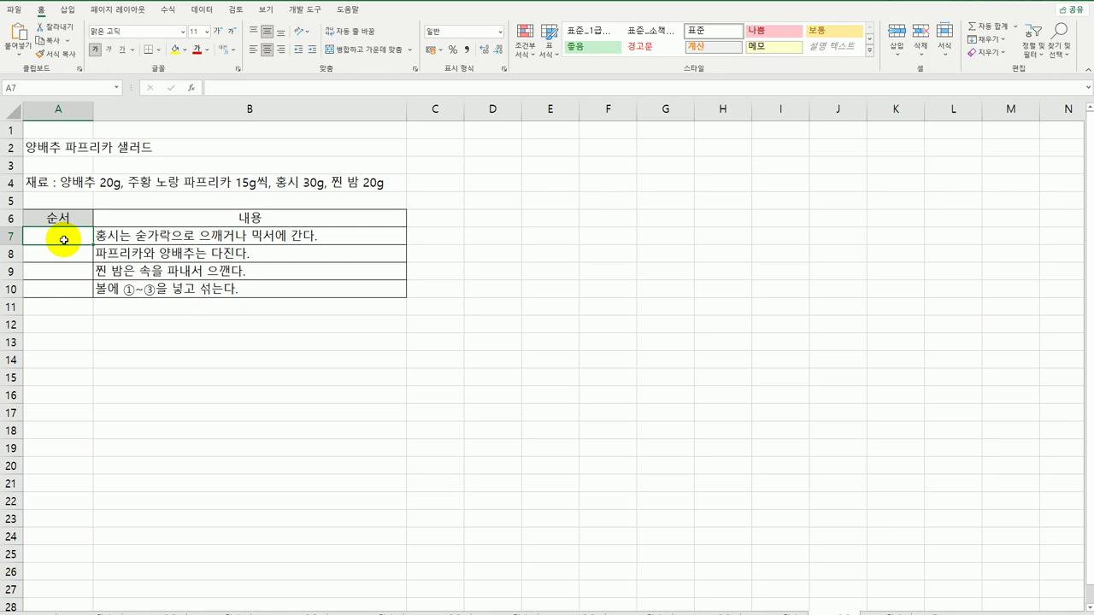
type("=")
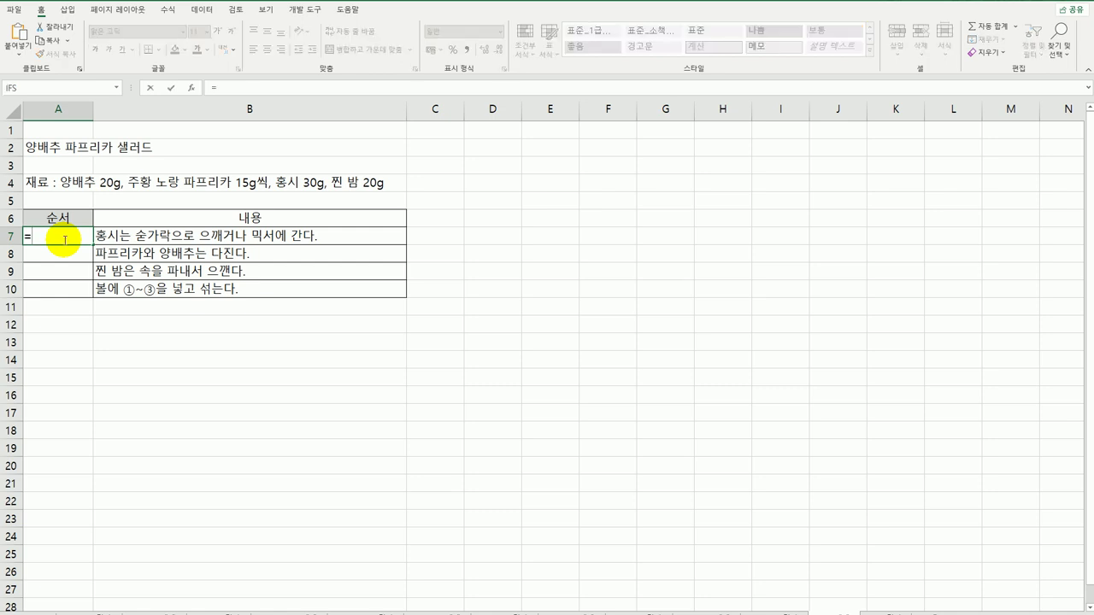
type("ROW")
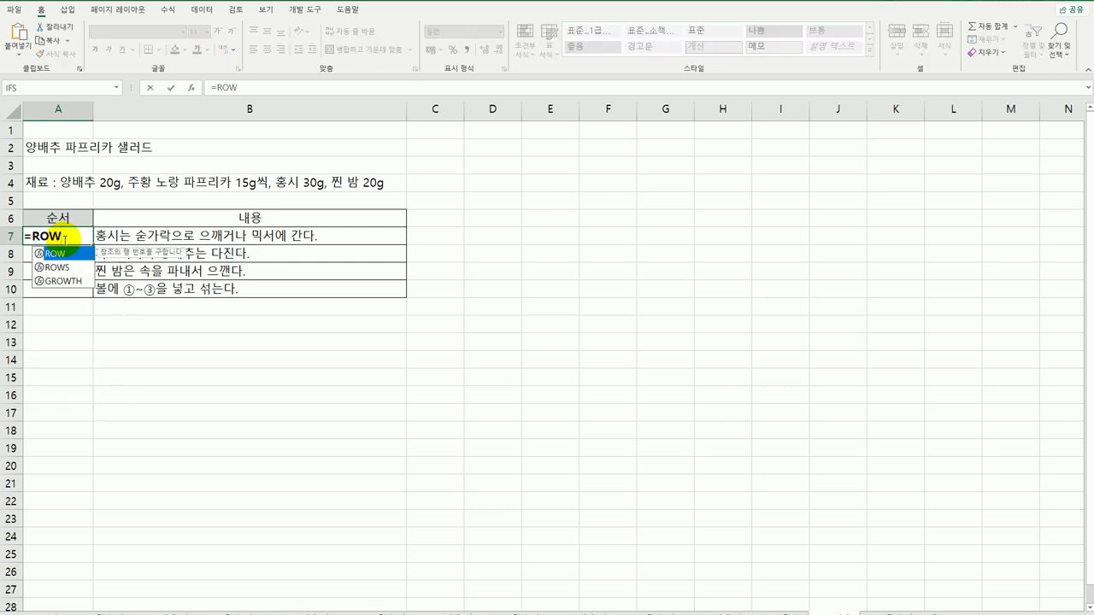
type("()")
key("Return")
left_click(63, 240)
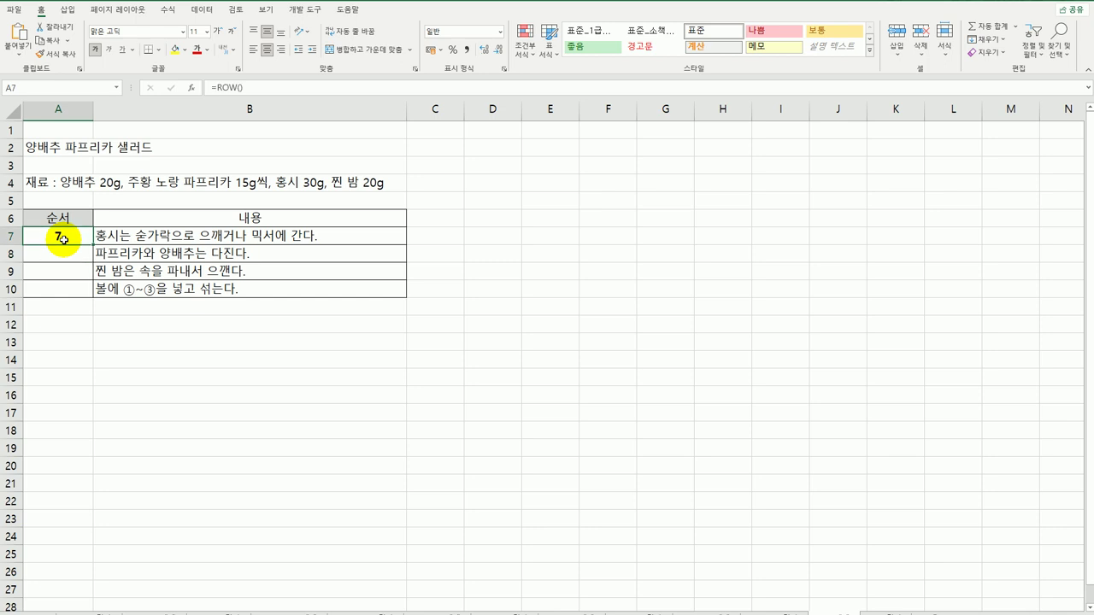
- Change the A7 formula to =ROW()-6, fill it down the 순서 column to A10 and reselect A7
double_click(63, 239)
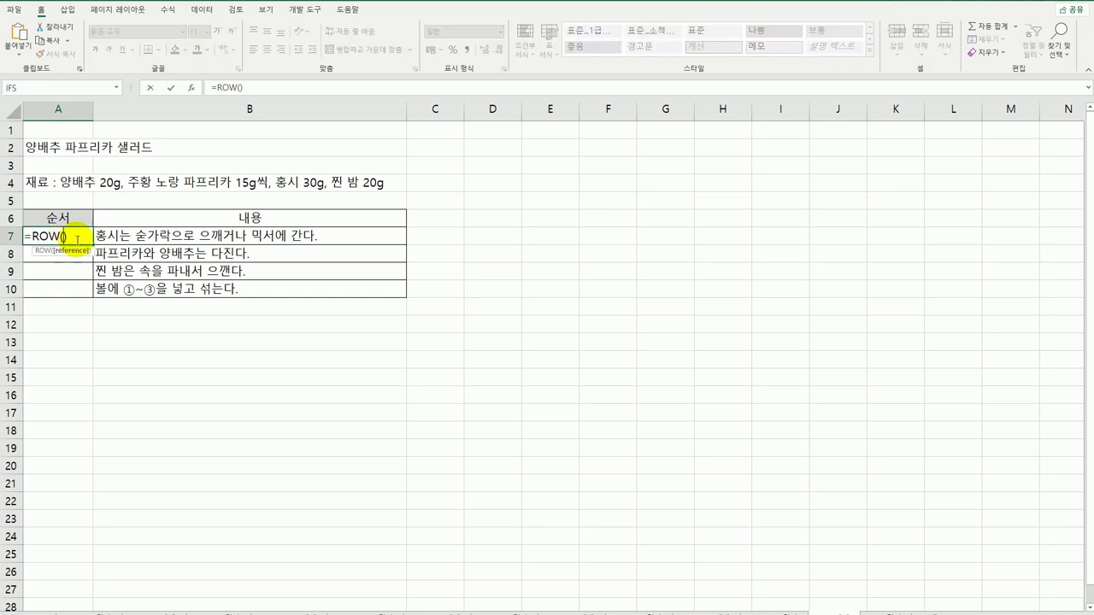
type("-")
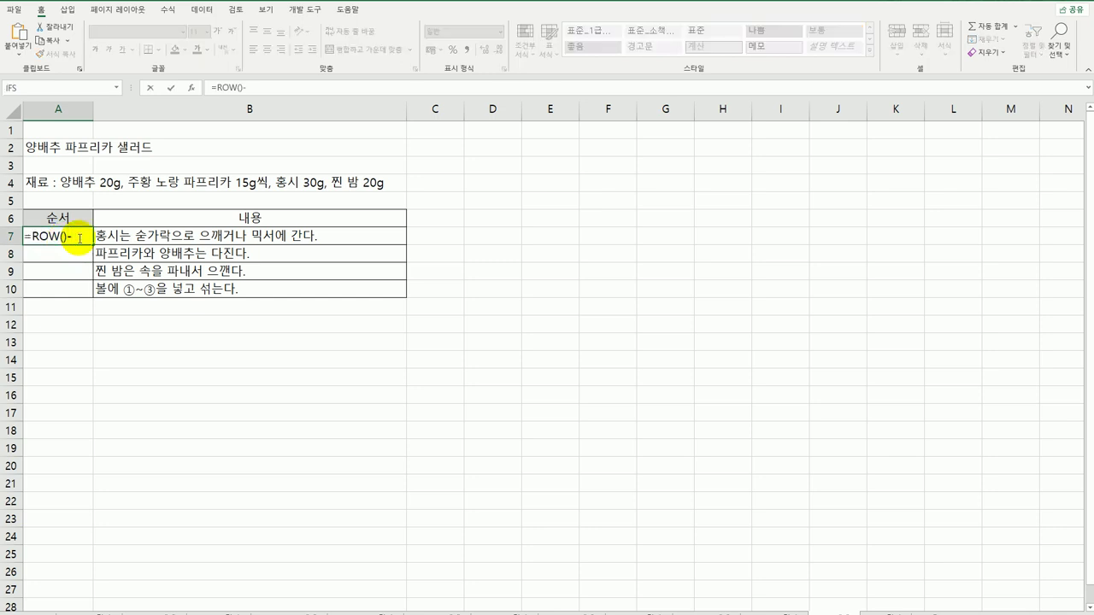
type("6")
key("Return")
left_click(78, 238)
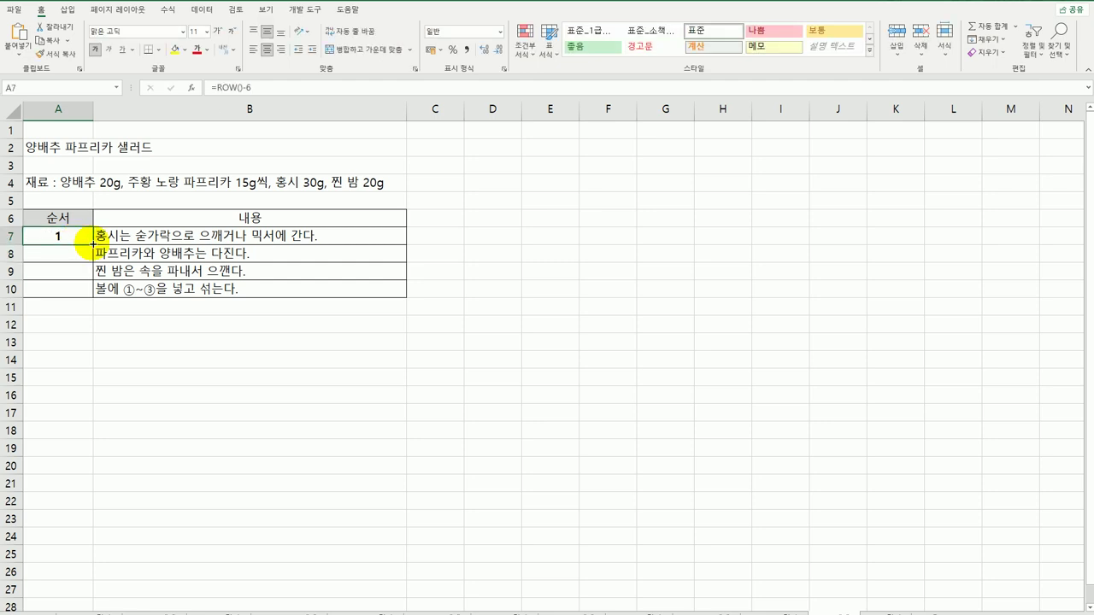
double_click(92, 245)
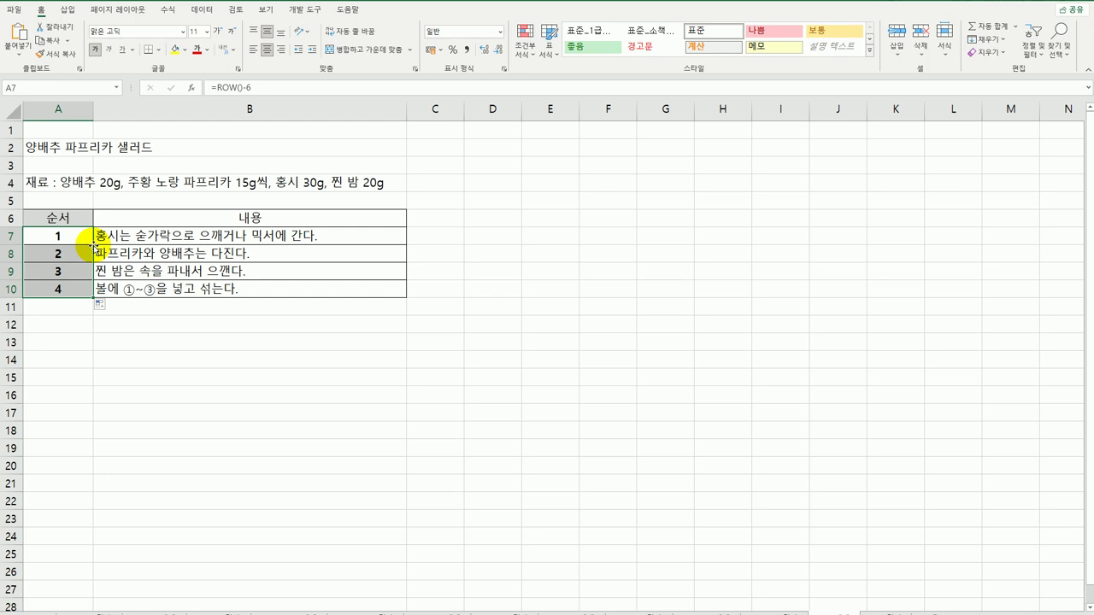
left_click(88, 239)
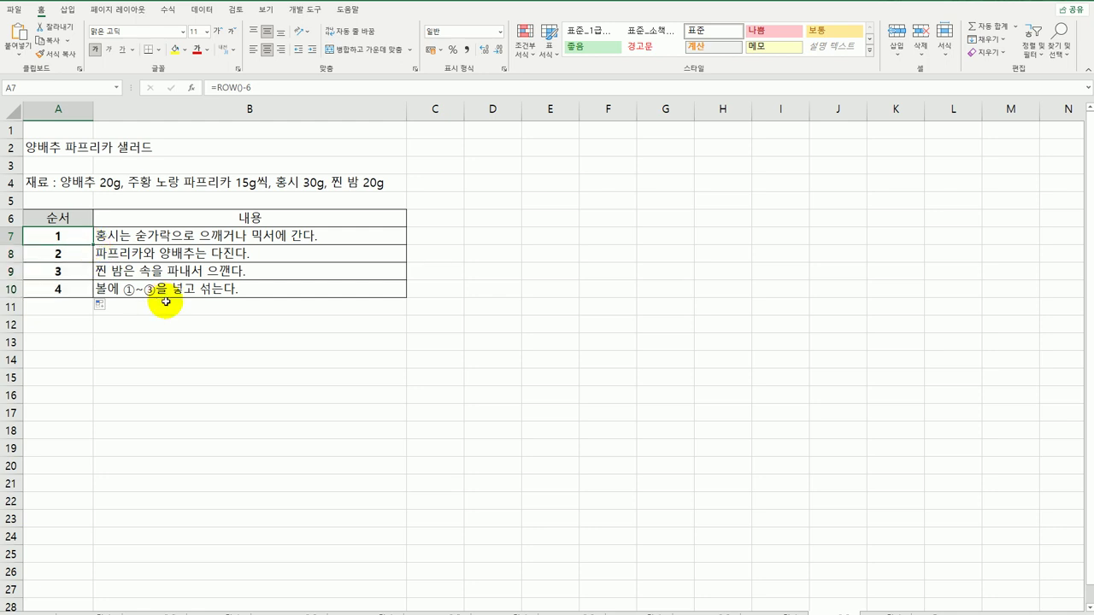